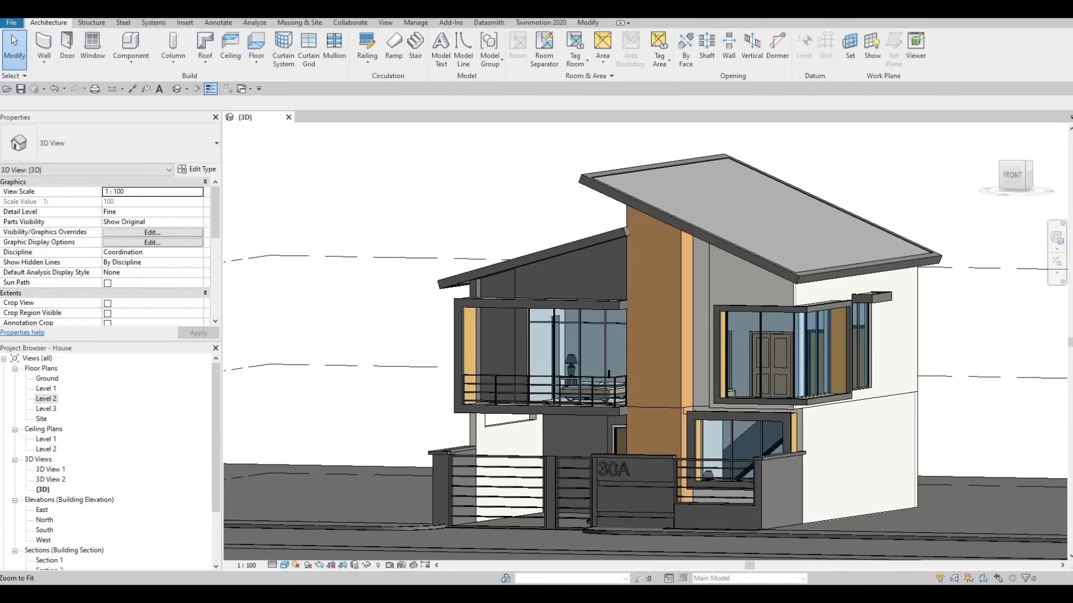
# Orbit, zoom and pan around the 3D house model to inspect it from above
pyautogui.click(541, 465)
pyautogui.keyDown('shift'); pyautogui.moveTo(582, 441); pyautogui.dragTo(444, 463, button='middle'); pyautogui.keyUp('shift')
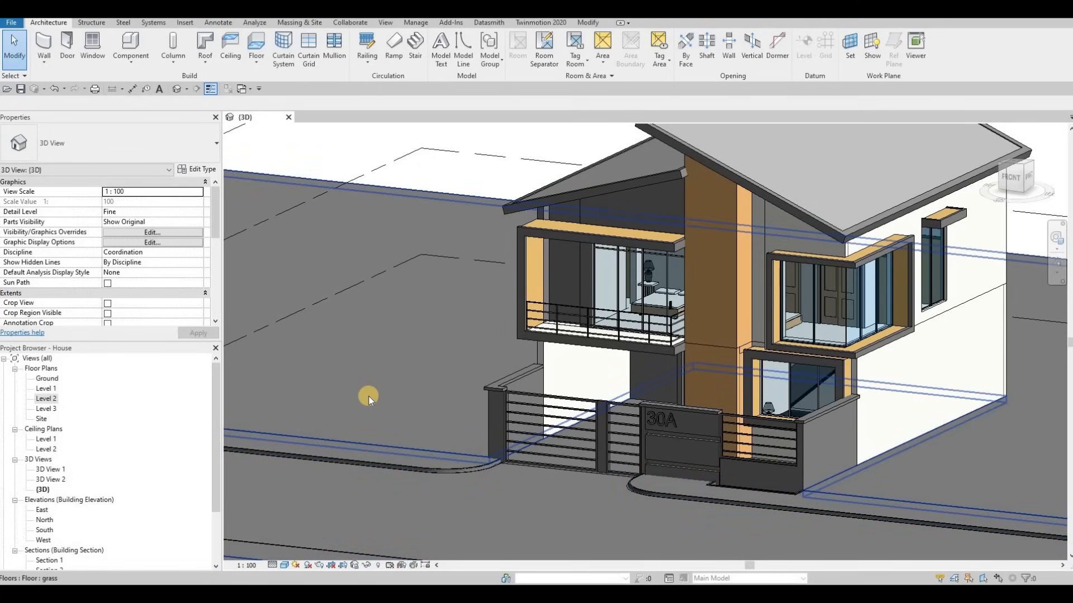
pyautogui.scroll(-2, 467, 503)
pyautogui.scroll(1, 527, 504)
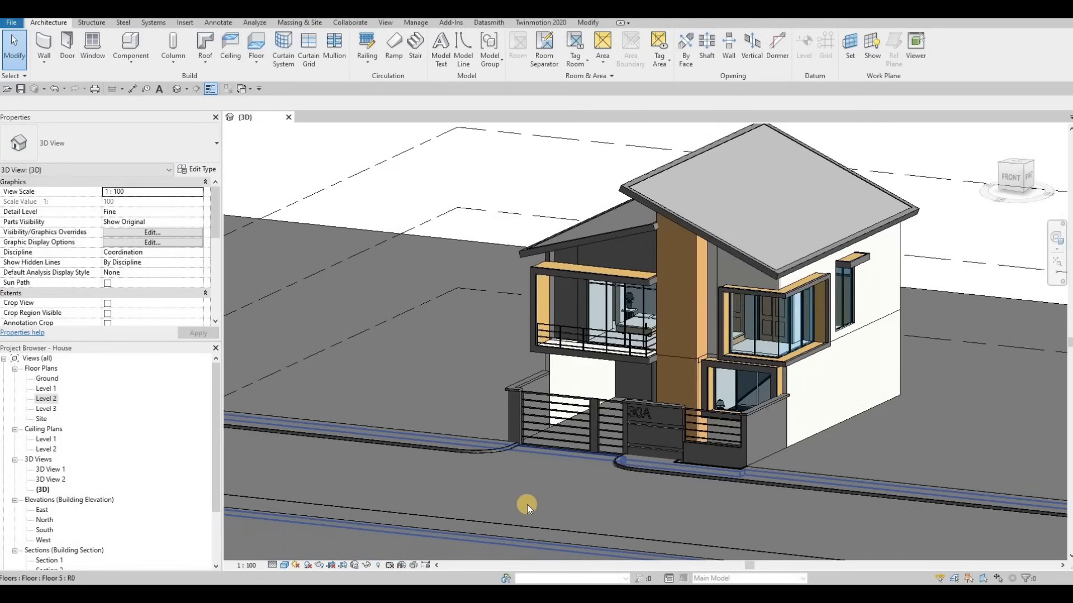
pyautogui.moveTo(519, 508)
pyautogui.mouseDown(button='middle')
pyautogui.moveTo(500, 498)
pyautogui.moveTo(500, 508)
pyautogui.mouseUp(button='middle')
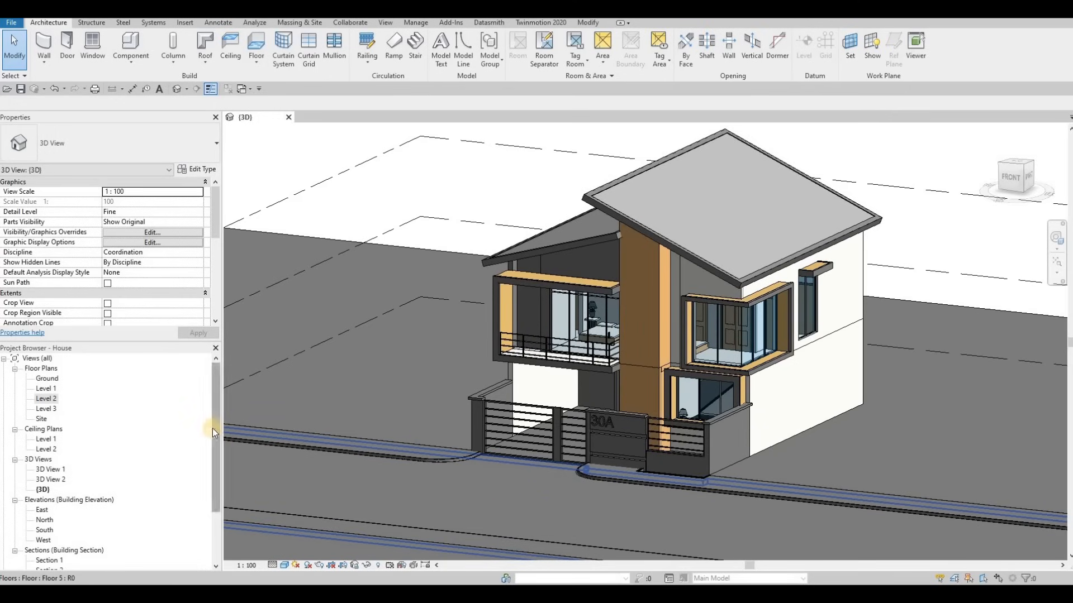
pyautogui.scroll(-2, 128, 438)
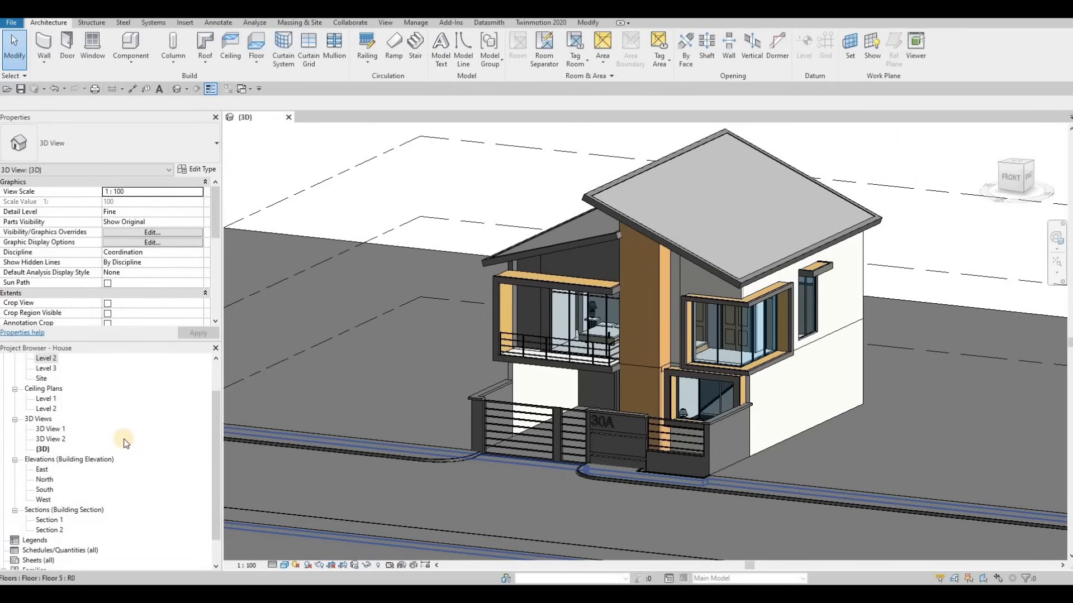
pyautogui.scroll(2, 54, 385)
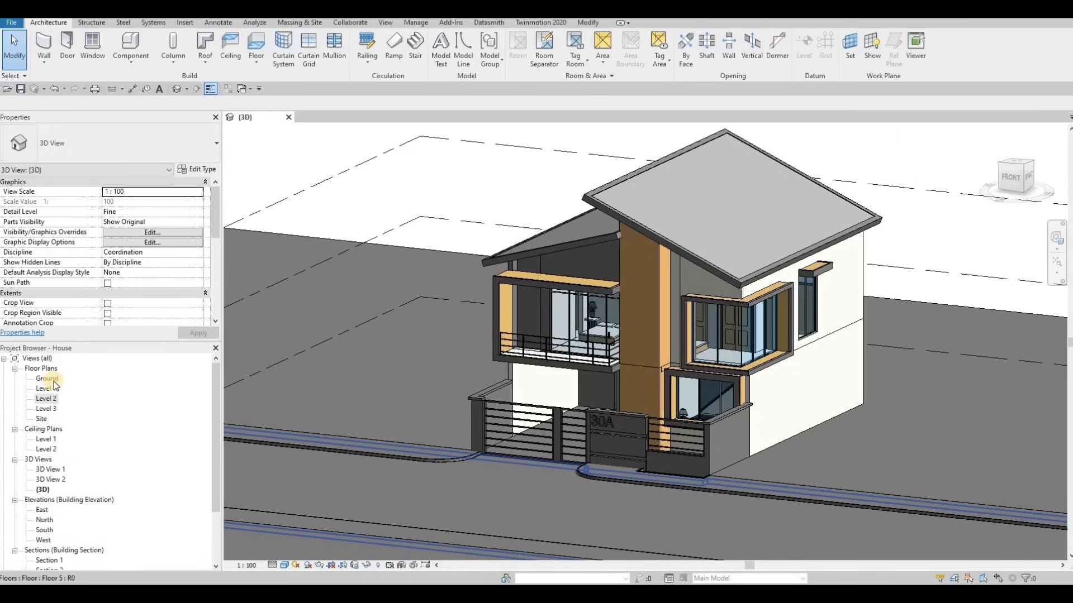
# On the Ground floor plan, place a perspective camera south of the house aimed at it
pyautogui.doubleClick(47, 379)
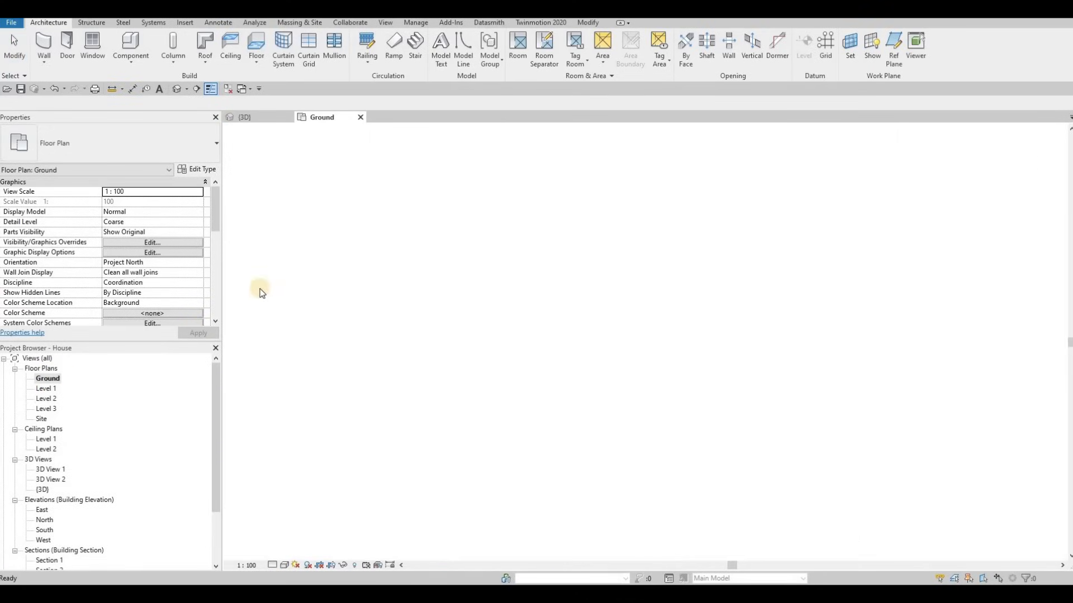
pyautogui.click(186, 90)
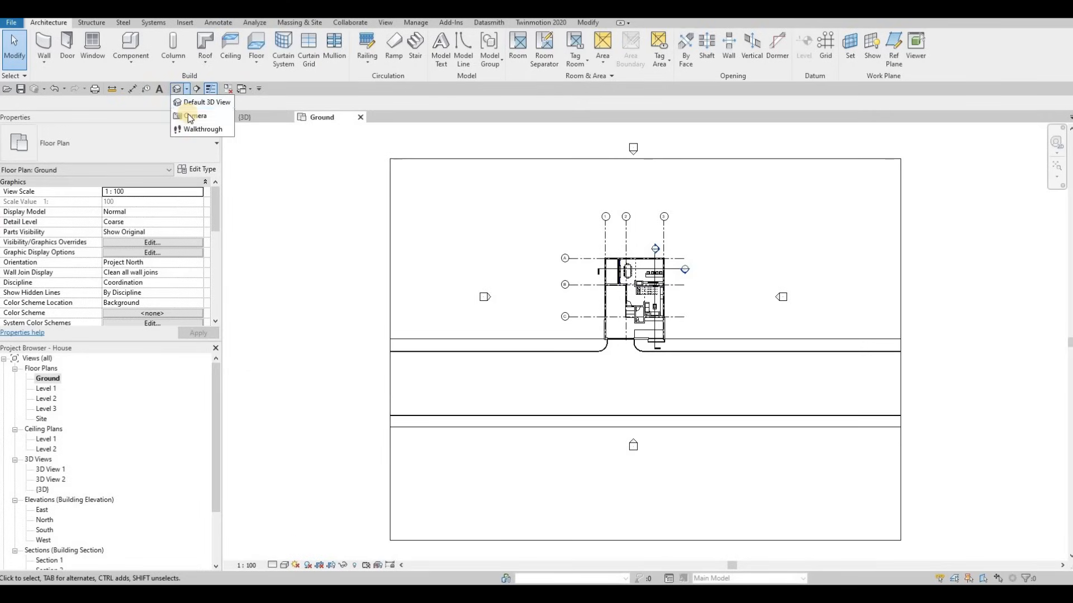
pyautogui.click(191, 116)
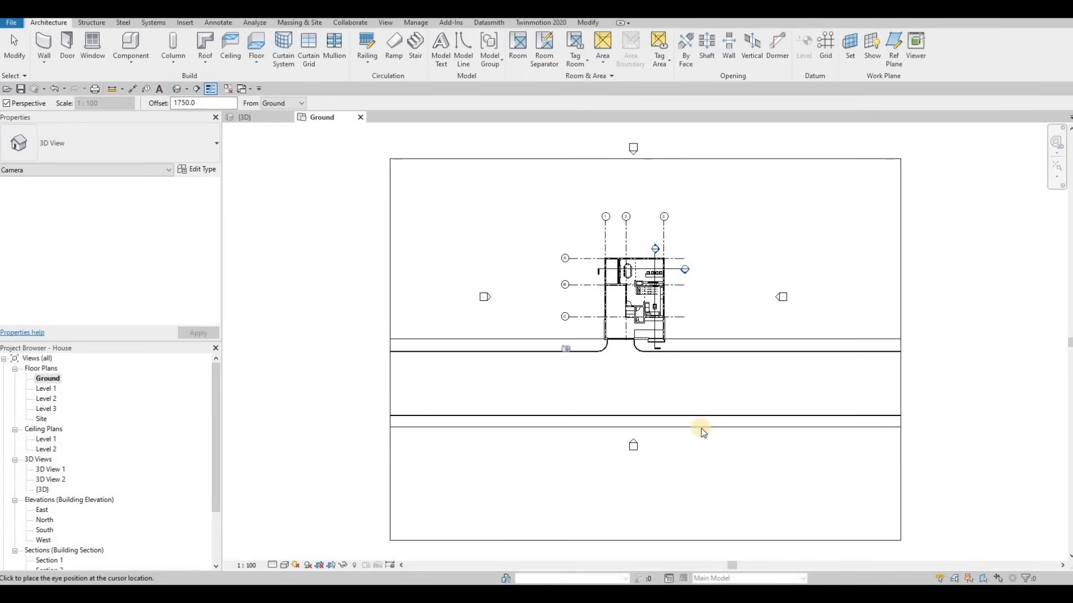
pyautogui.click(703, 409)
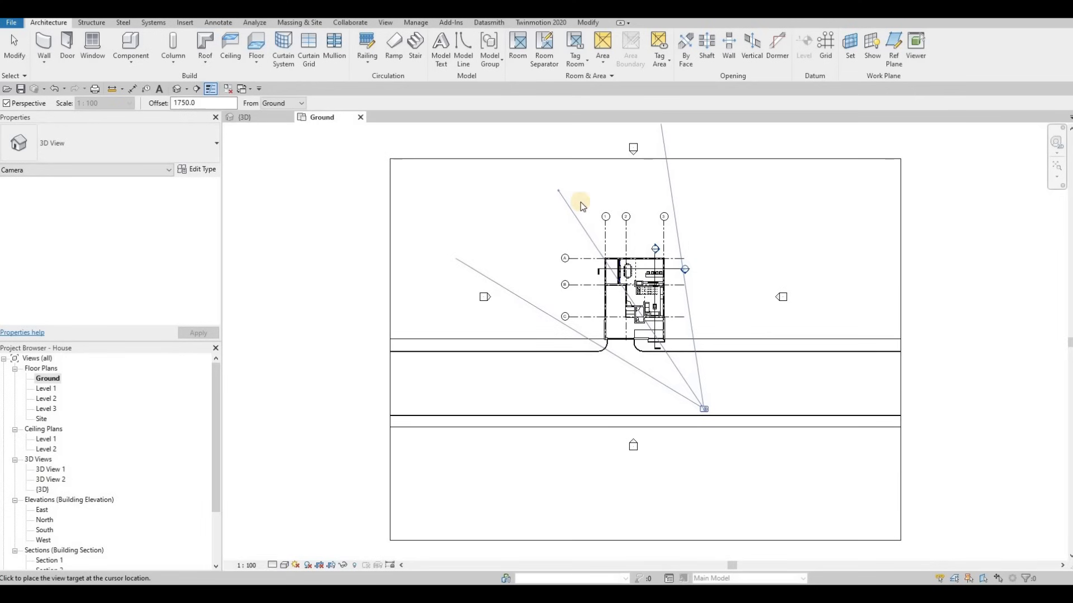
pyautogui.click(578, 204)
# Adjust the crop edges of 3D View 3 to include the roof and set detail level to Fine
pyautogui.scroll(-3, 657, 321)
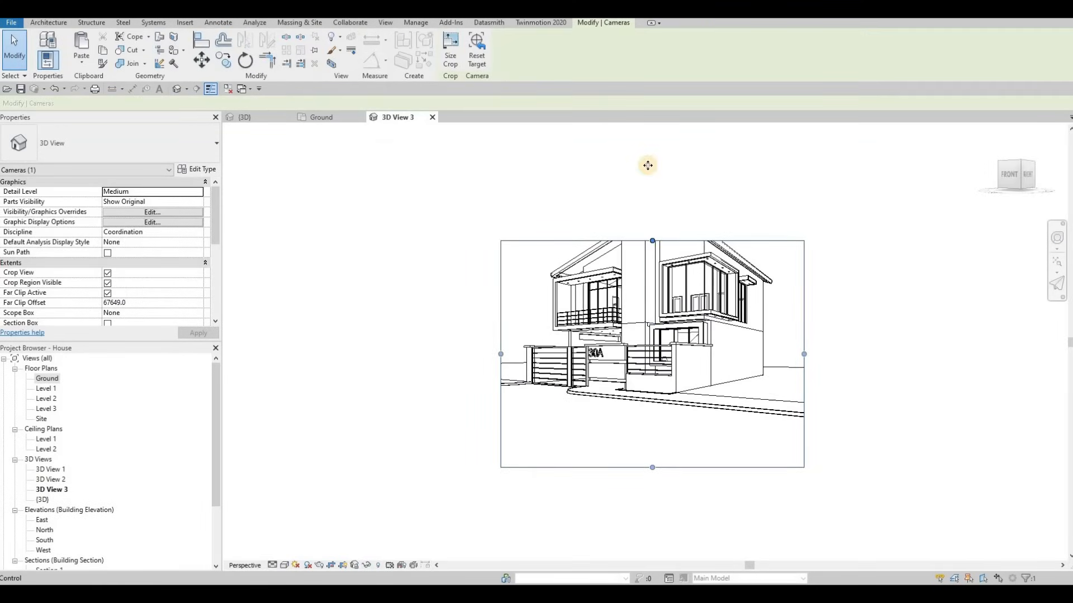
pyautogui.moveTo(651, 240); pyautogui.dragTo(647, 165)
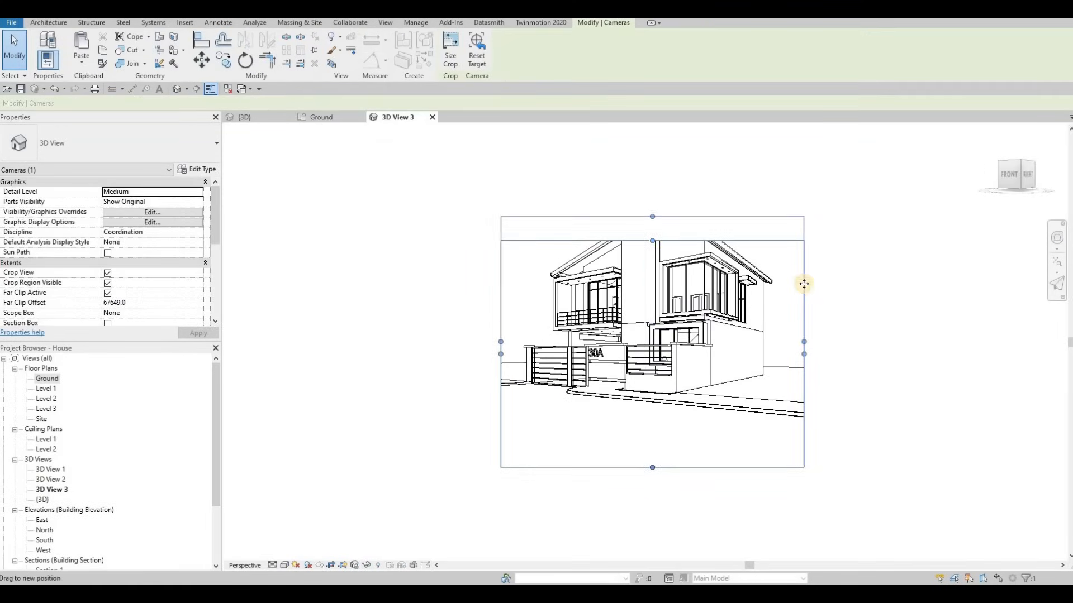
pyautogui.moveTo(804, 316); pyautogui.dragTo(787, 314)
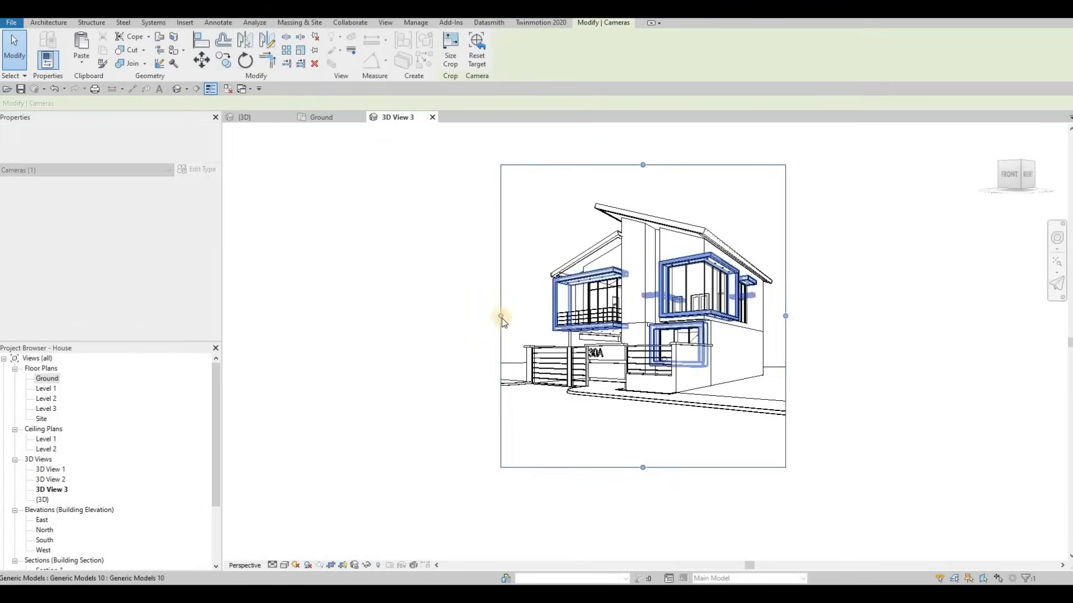
pyautogui.moveTo(500, 316); pyautogui.dragTo(496, 316)
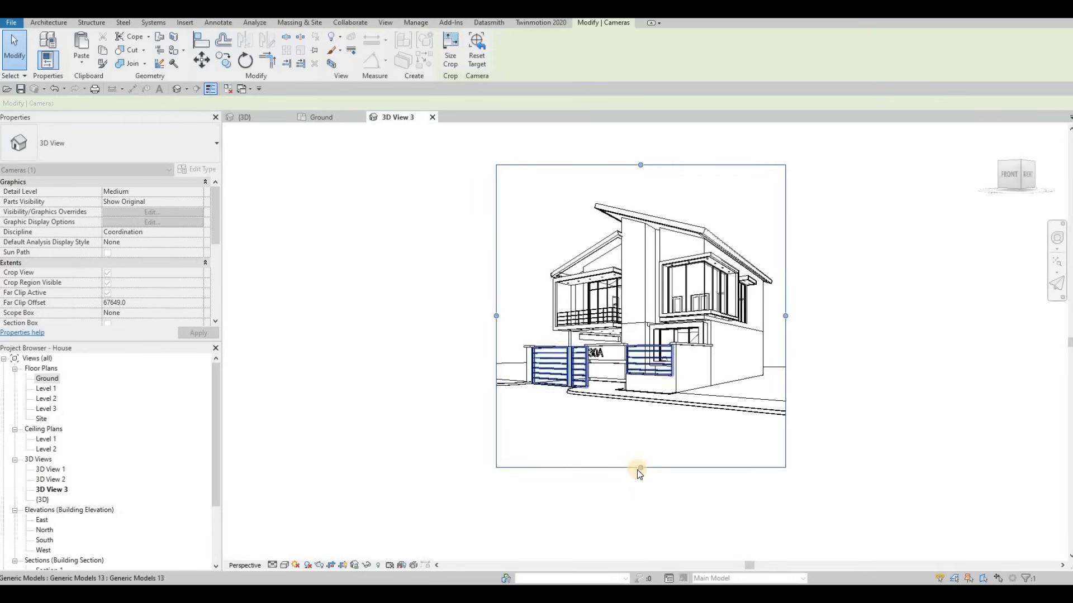
pyautogui.moveTo(640, 467); pyautogui.dragTo(667, 335)
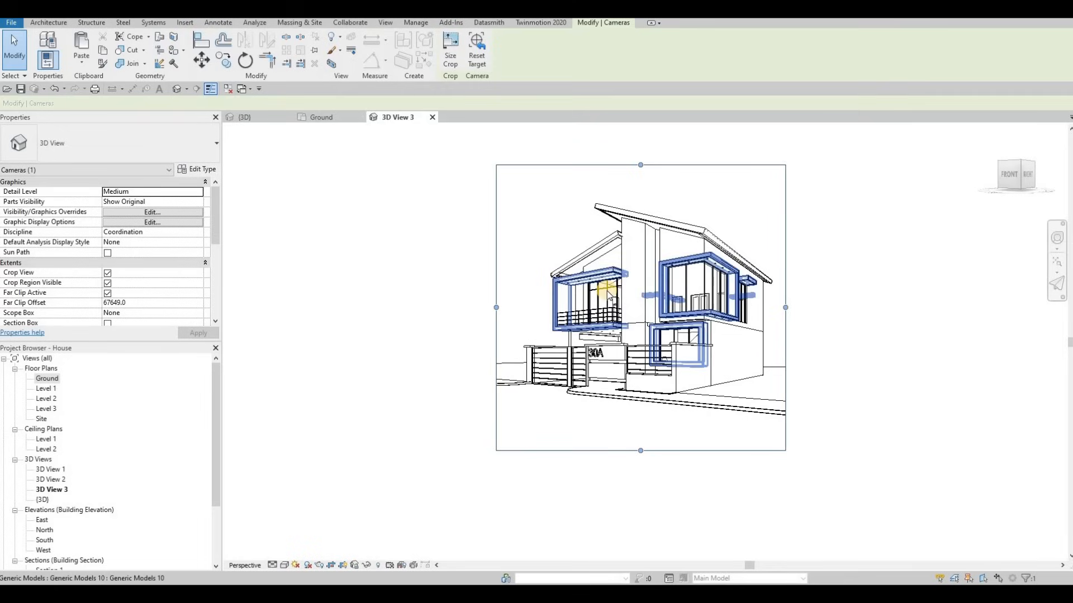
pyautogui.click(272, 565)
pyautogui.click(285, 553)
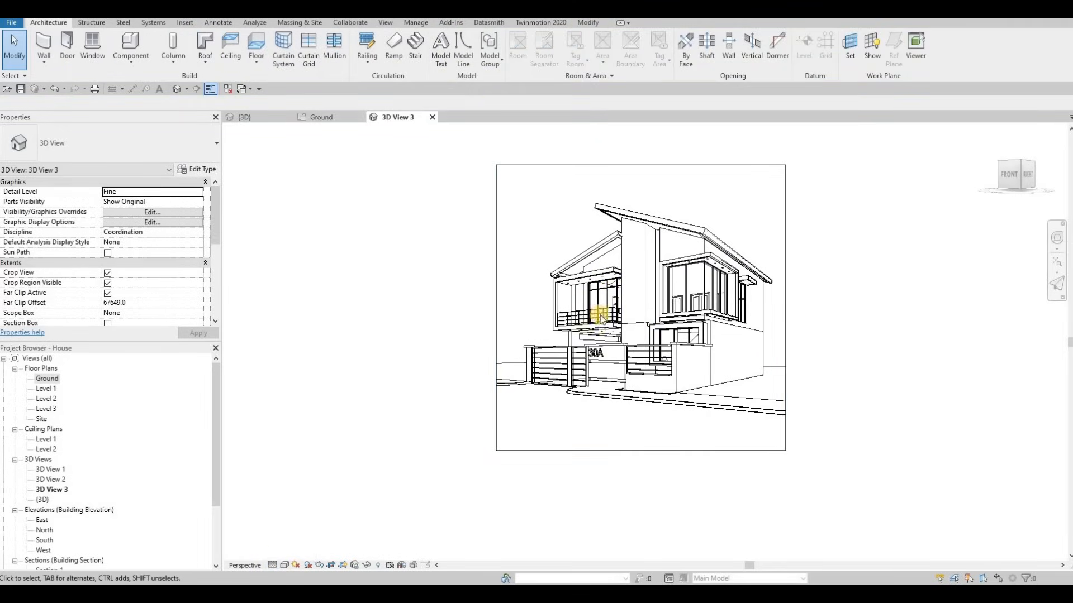
# Switch 3D View 3's visual style to Realistic
pyautogui.click(284, 566)
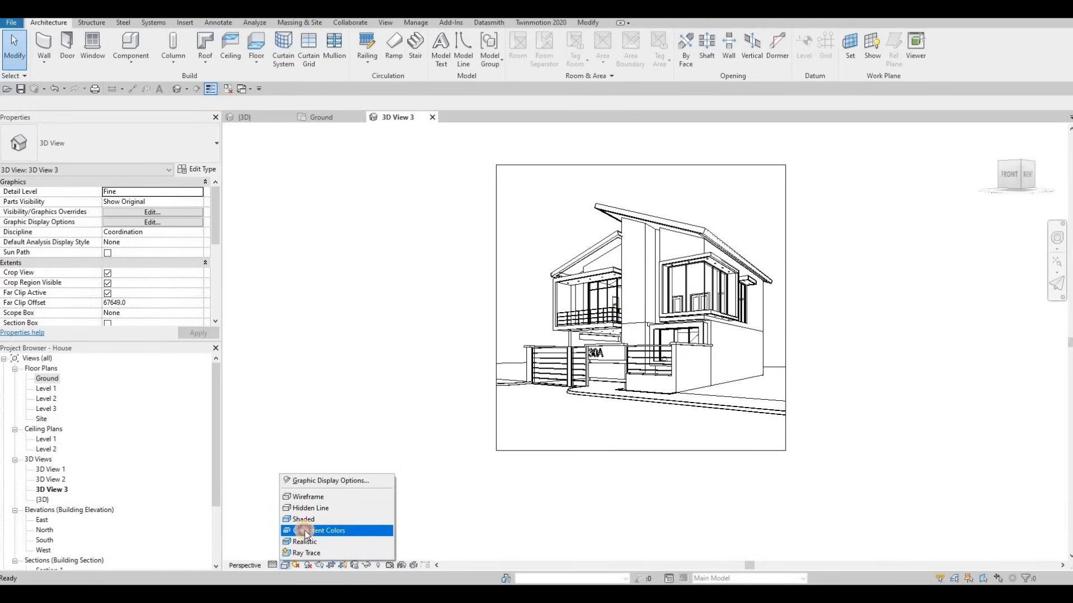
pyautogui.click(305, 541)
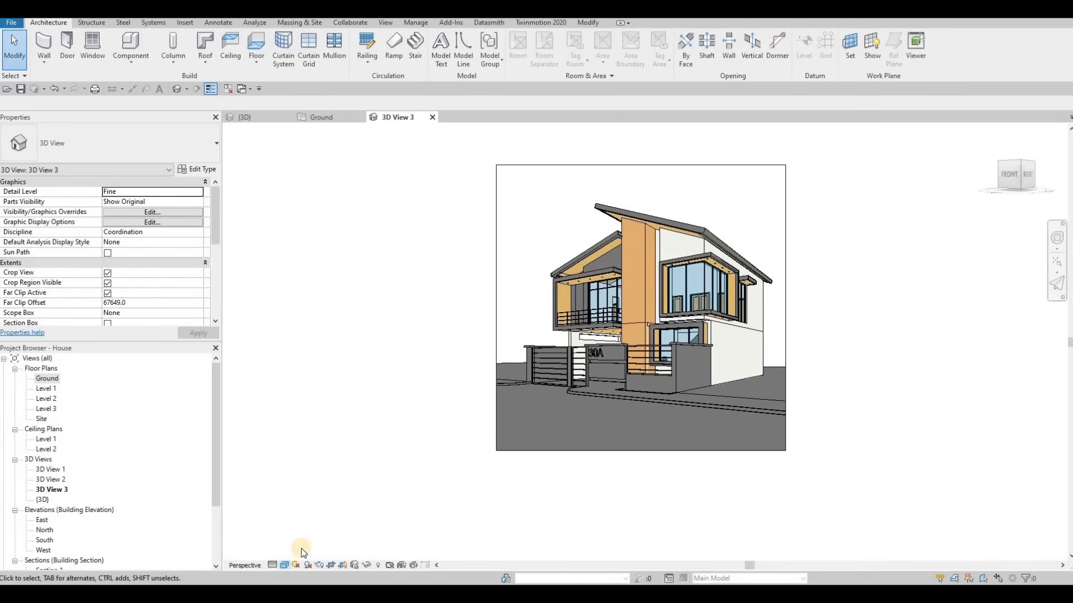
pyautogui.click(285, 565)
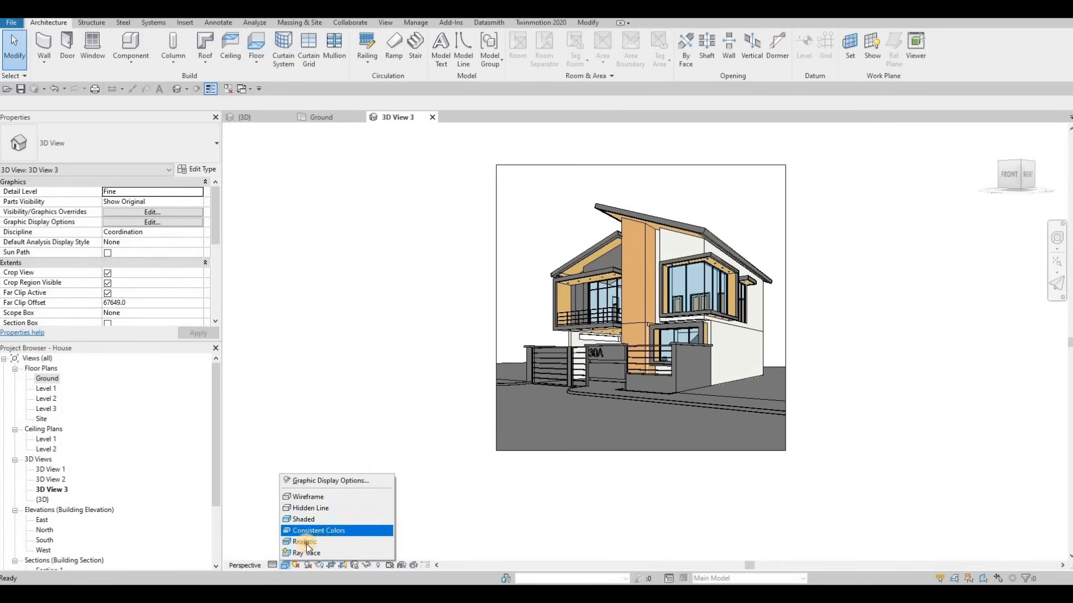
pyautogui.click(308, 540)
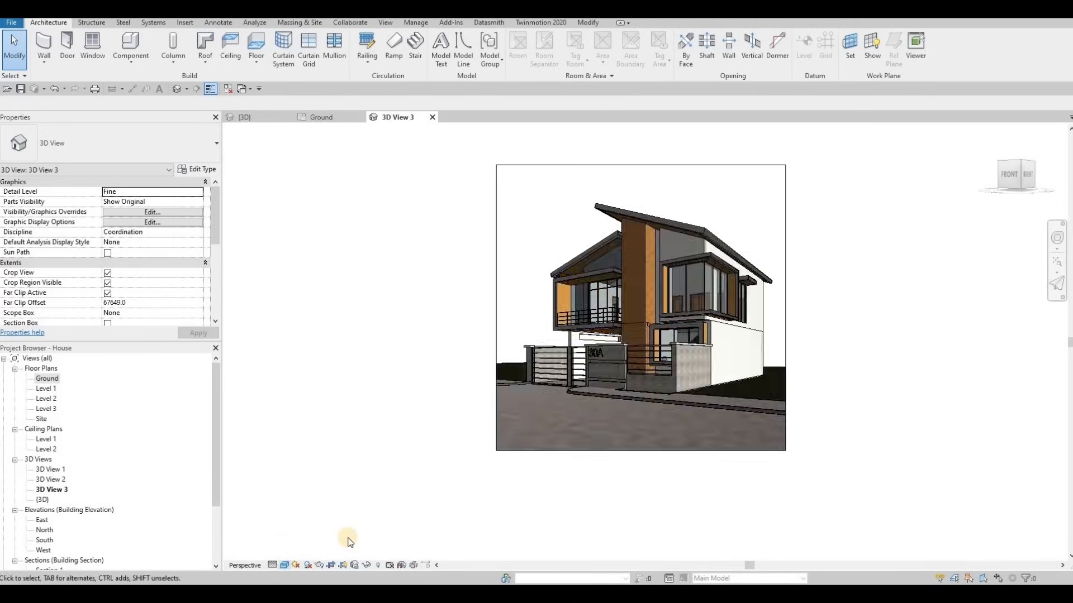
# Pan and zoom so the whole house sits inside the crop frame
pyautogui.moveTo(579, 414); pyautogui.dragTo(541, 452, button='middle')
pyautogui.scroll(2, 568, 444)
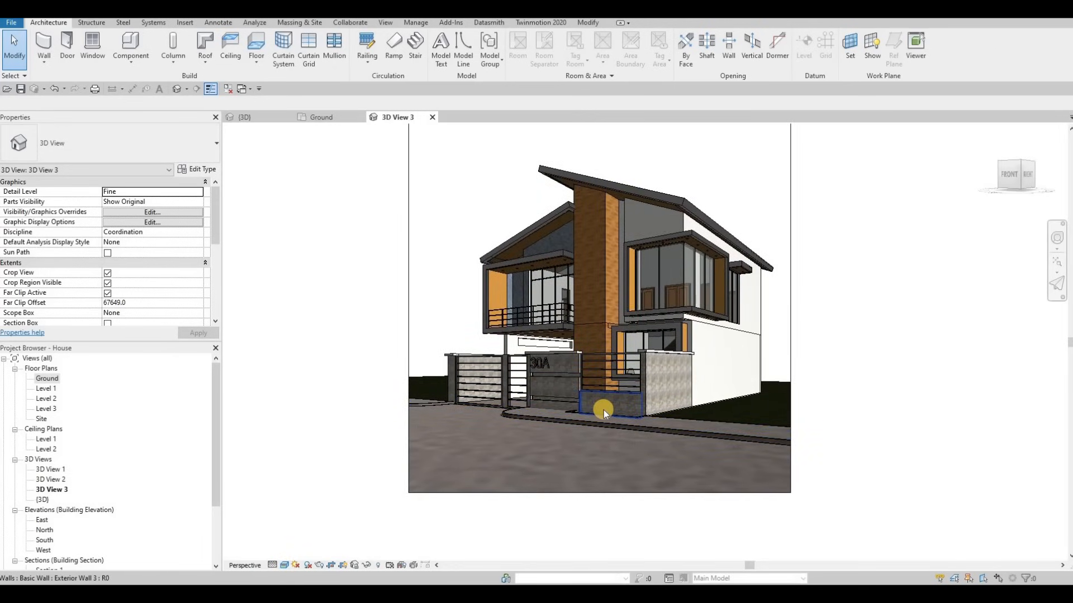
pyautogui.moveTo(637, 404); pyautogui.dragTo(636, 426, button='middle')
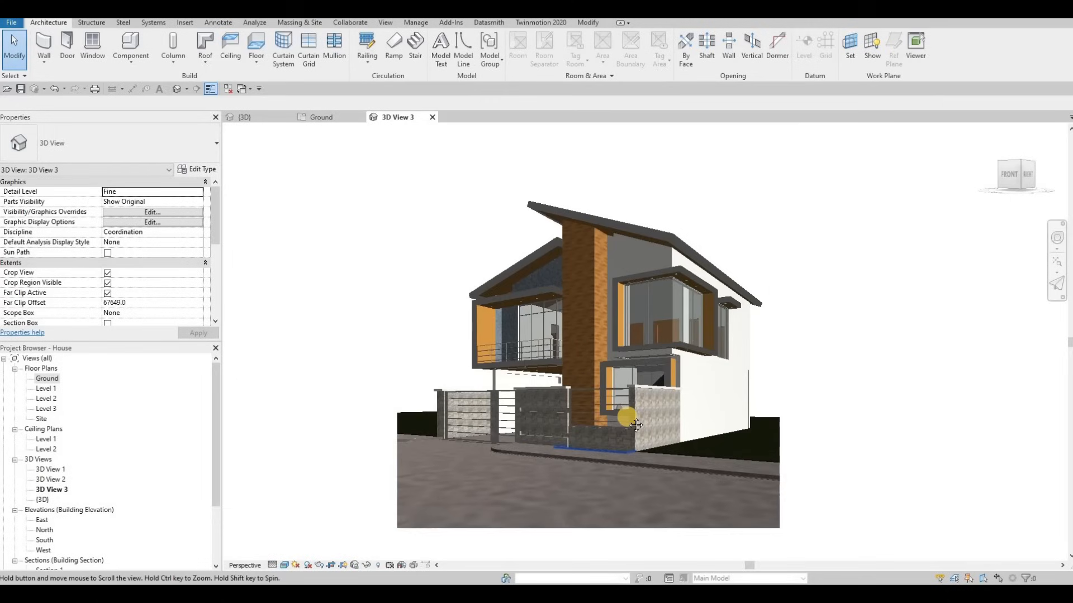
pyautogui.scroll(-3, 631, 413)
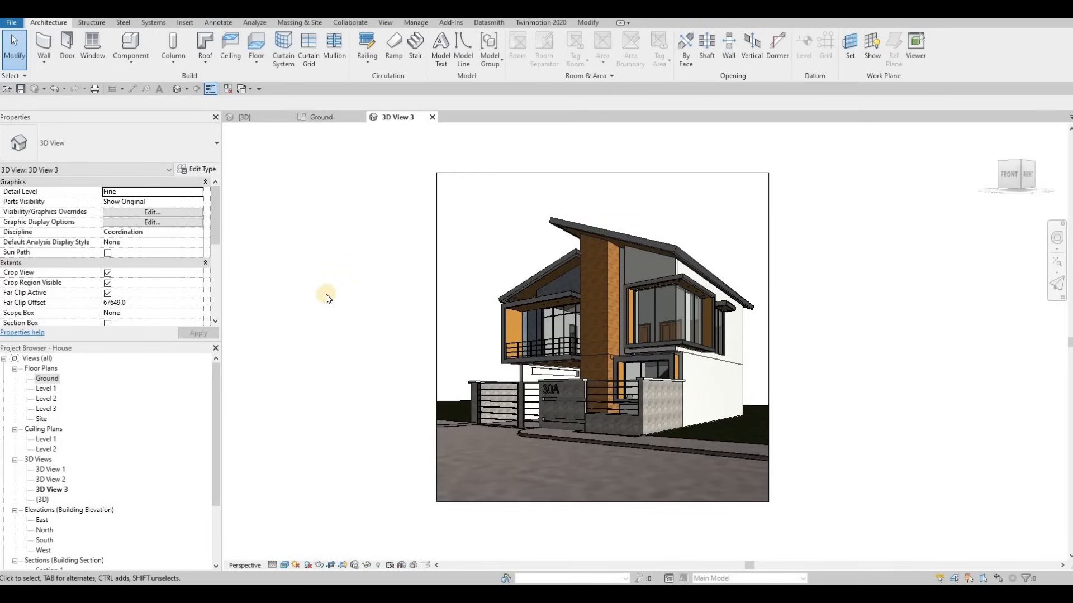
pyautogui.scroll(-3, 75, 473)
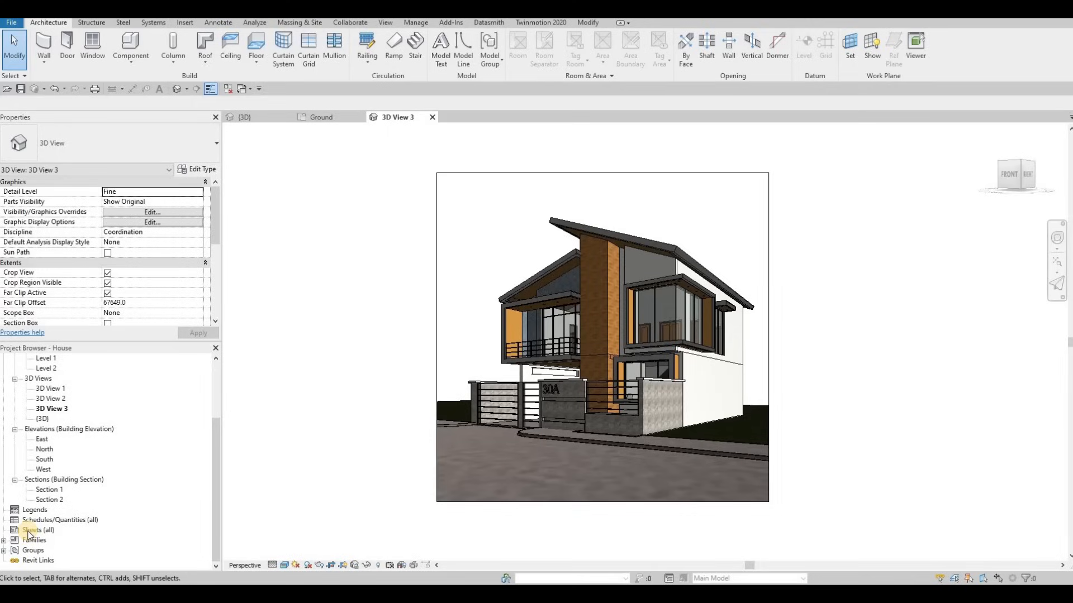
# Start a new sheet from the Sheets category with the A0 metric titleblock selected
pyautogui.click(28, 530)
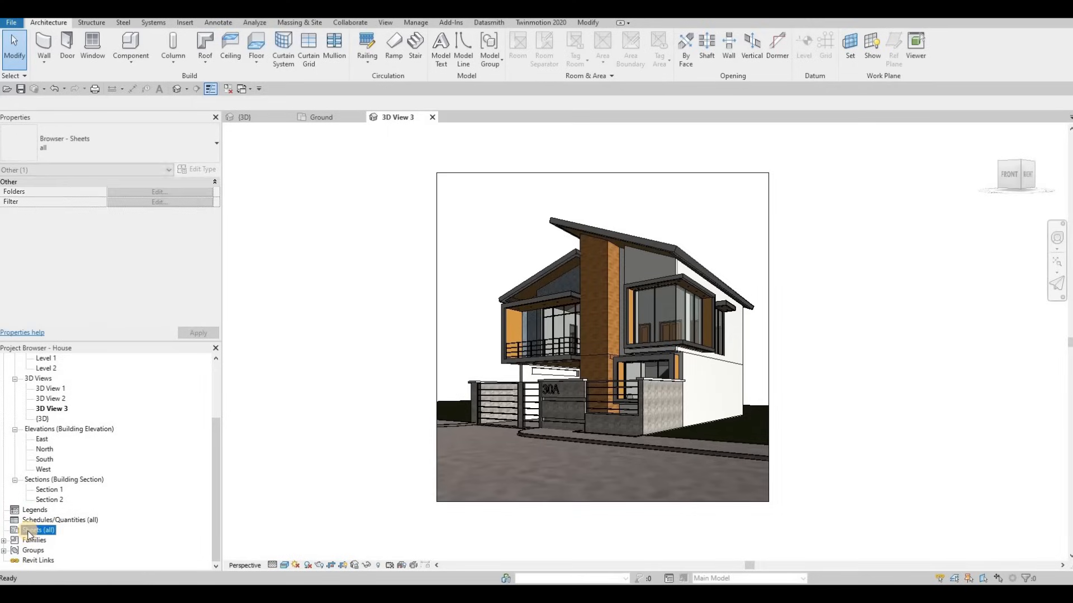
pyautogui.rightClick(28, 533)
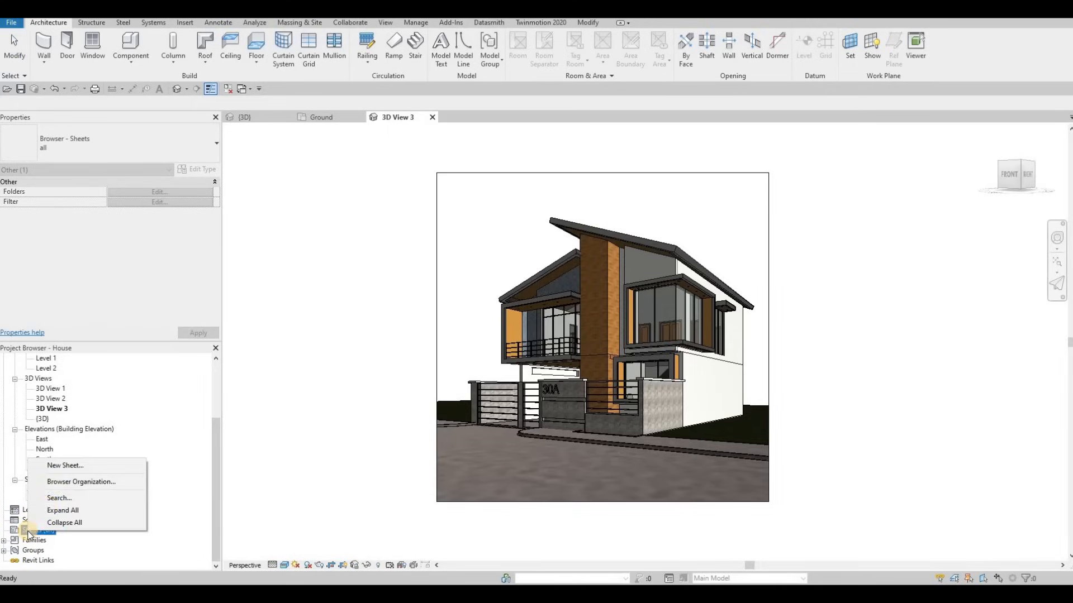
pyautogui.click(66, 465)
pyautogui.click(445, 189)
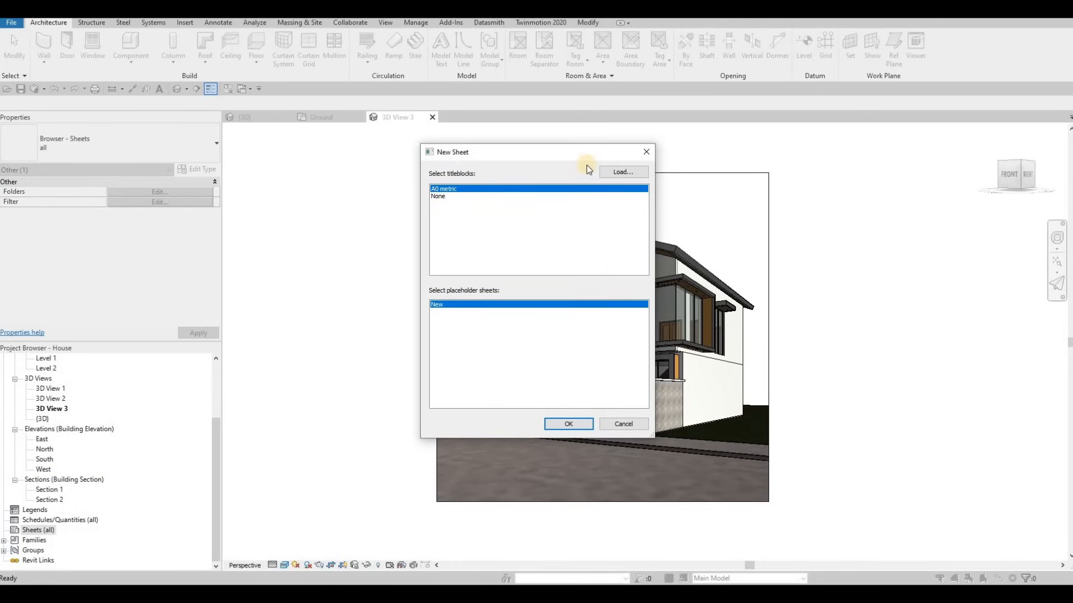
# Browse to the Titleblocks library folder, then cancel loading and keep A0 metric
pyautogui.click(607, 173)
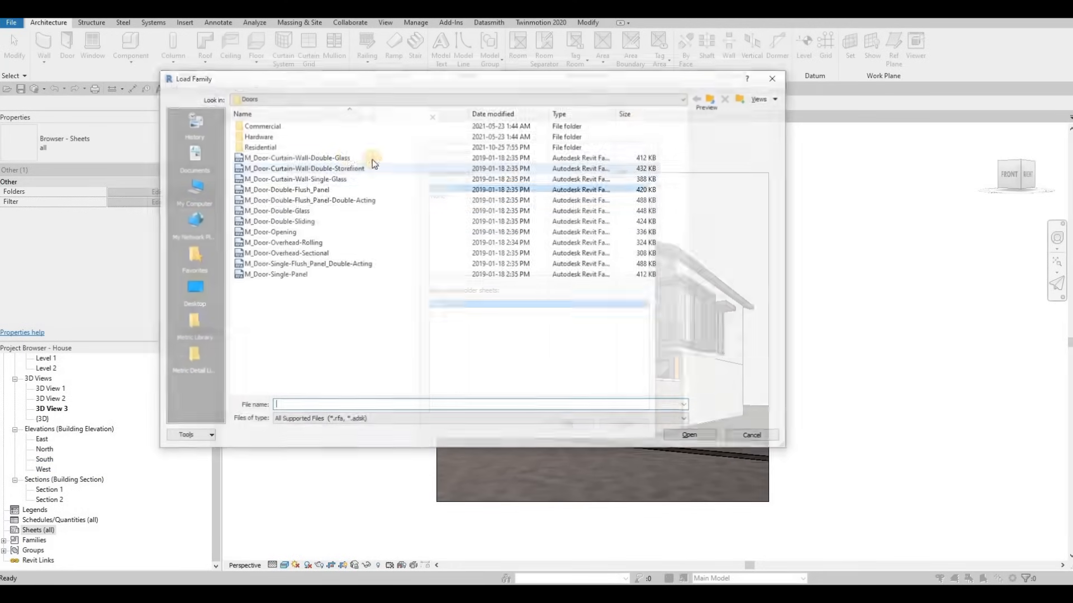
pyautogui.click(713, 98)
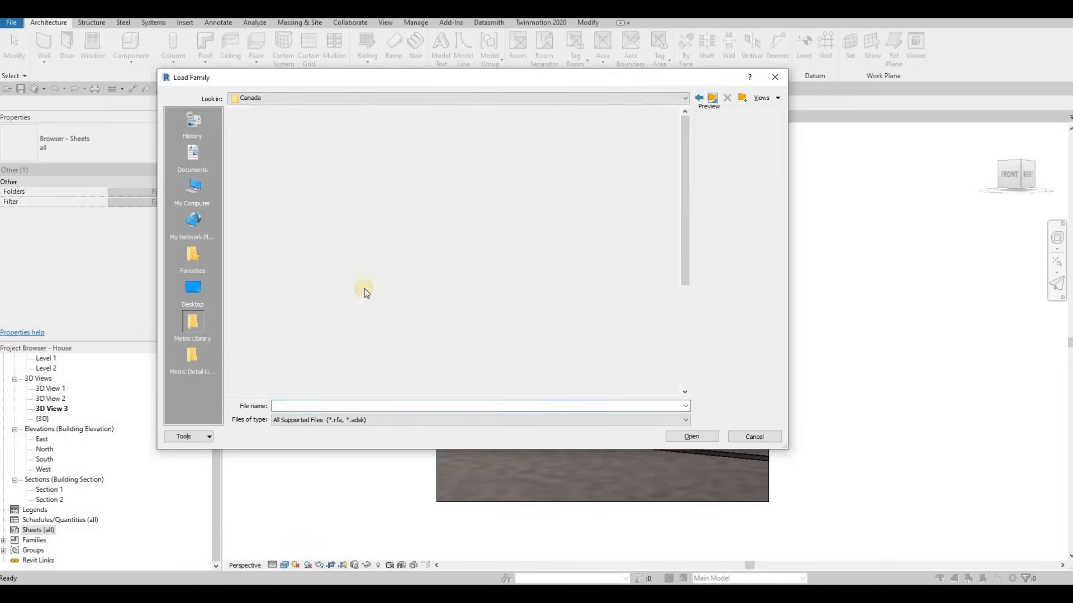
pyautogui.scroll(-5, 313, 335)
pyautogui.click(271, 370)
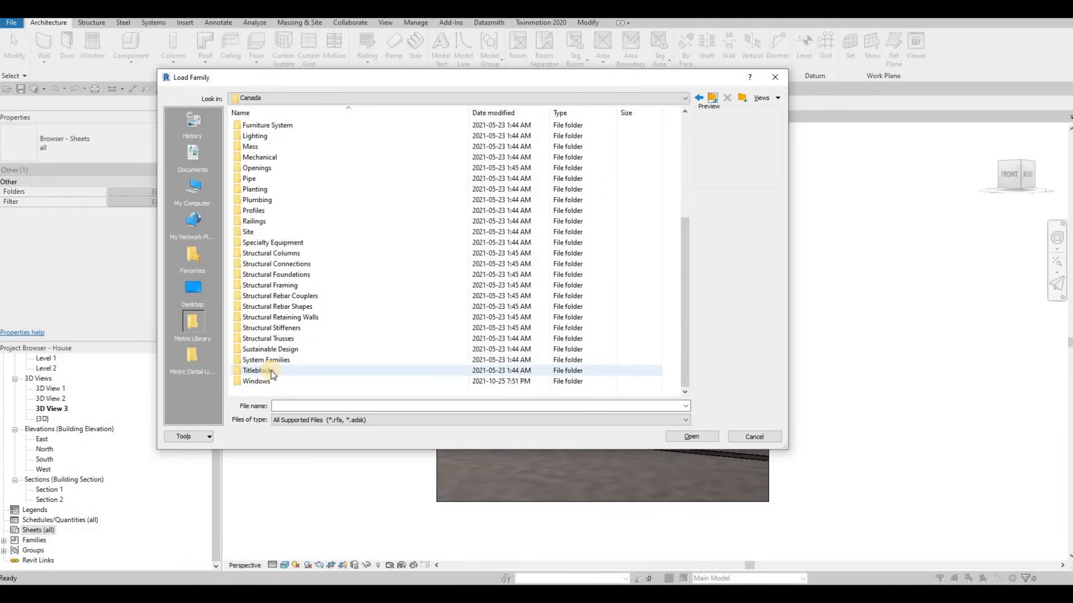
pyautogui.press('Return')
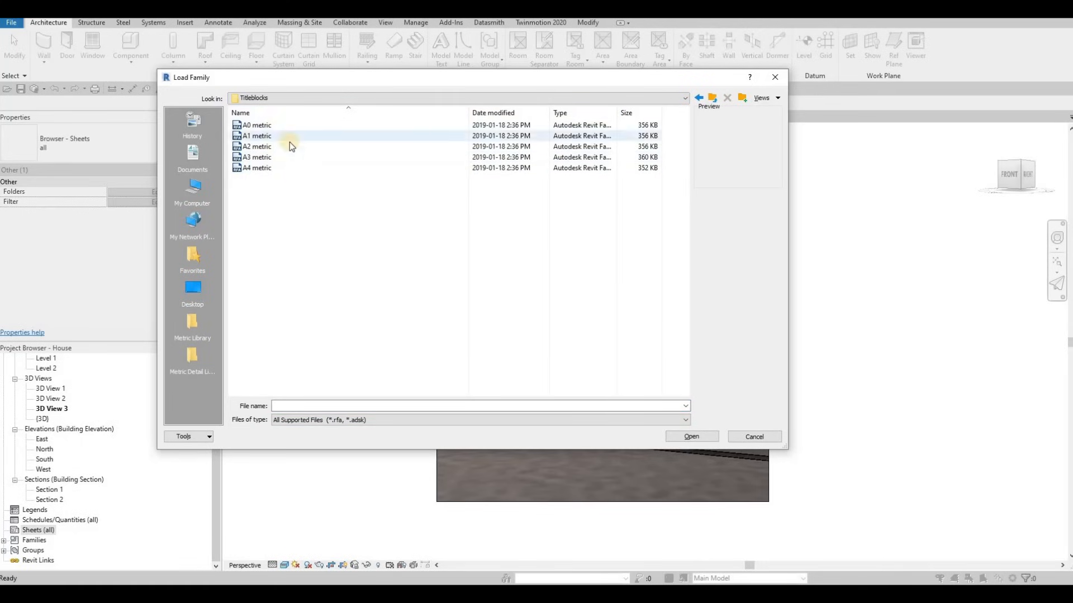
pyautogui.click(775, 79)
pyautogui.click(486, 189)
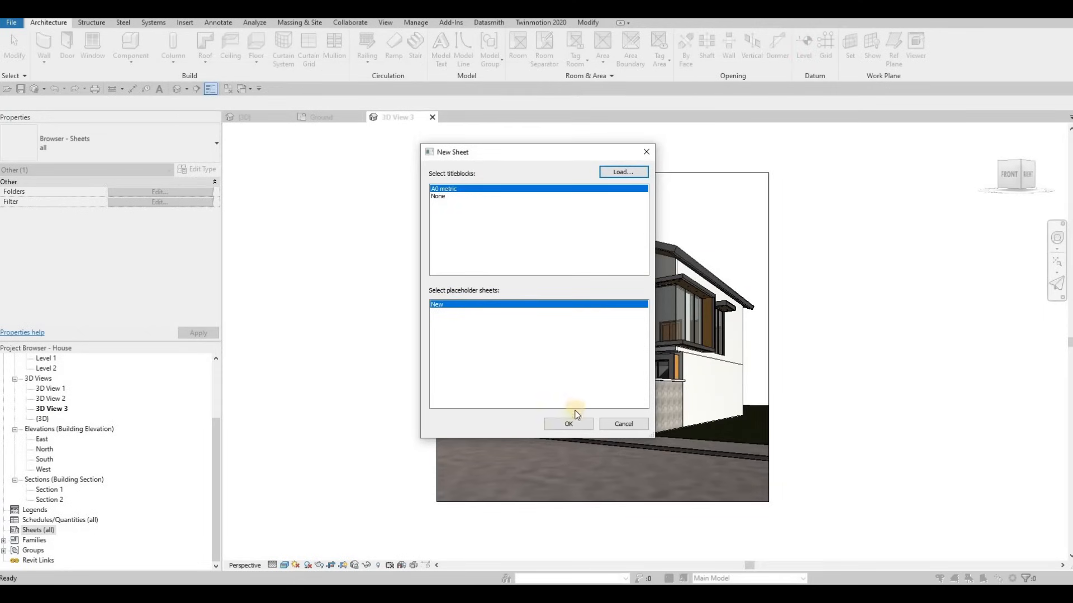
# Create sheet A101 on the A0 metric titleblock and centre it in view
pyautogui.click(556, 425)
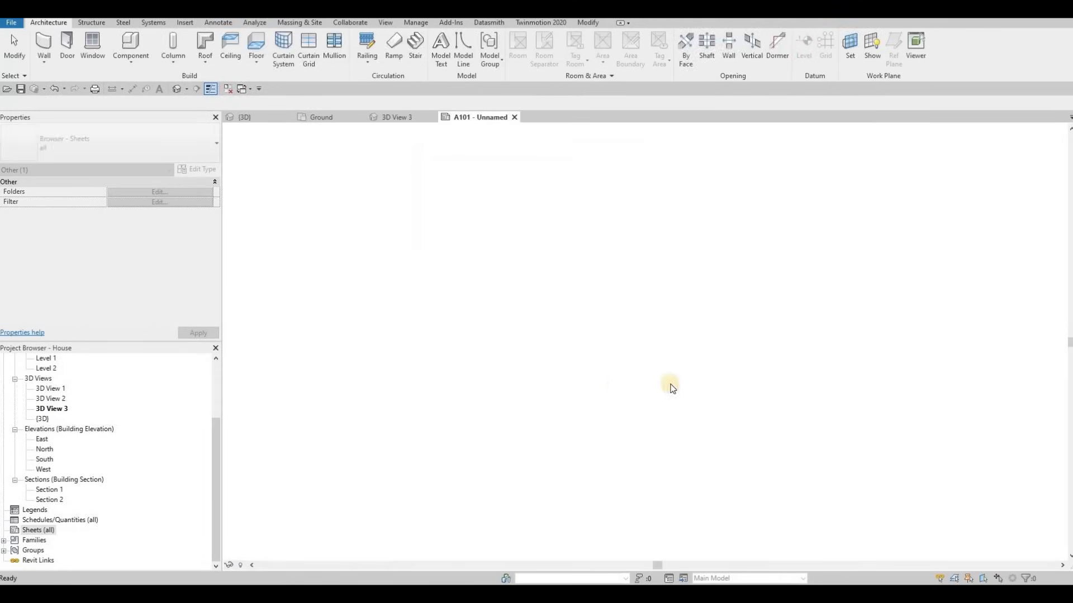
pyautogui.moveTo(746, 341); pyautogui.dragTo(746, 341, button='middle')
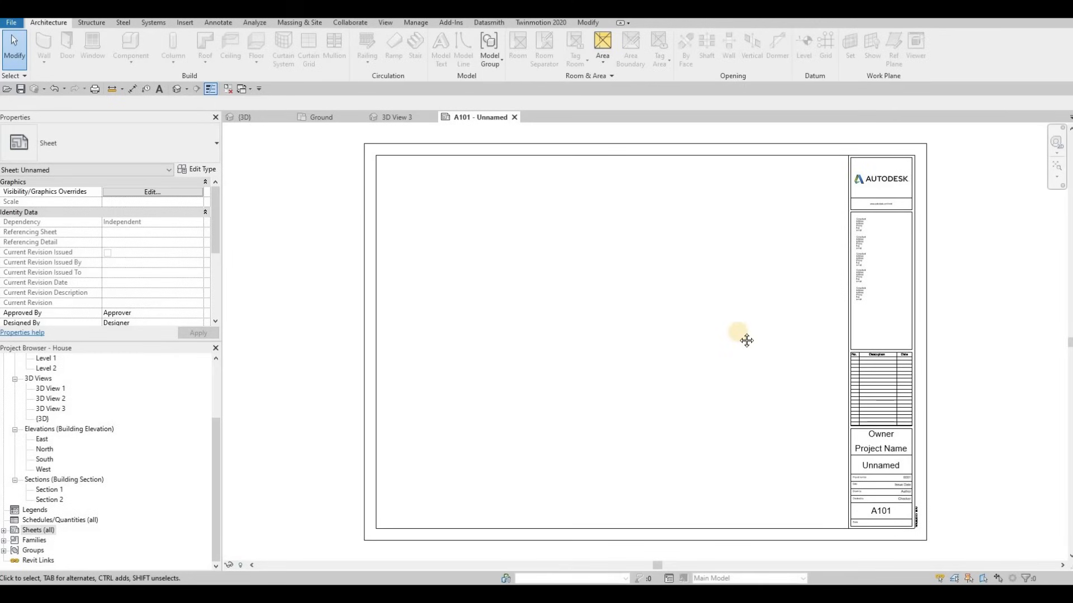
pyautogui.moveTo(501, 155); pyautogui.dragTo(475, 131, button='middle')
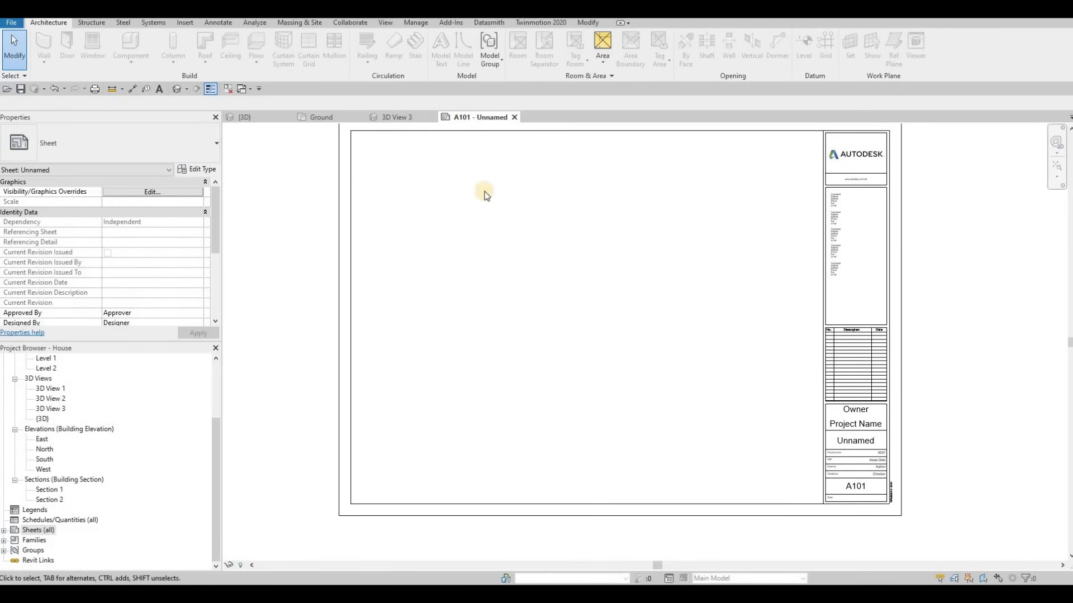
pyautogui.moveTo(510, 159); pyautogui.dragTo(500, 180, button='middle')
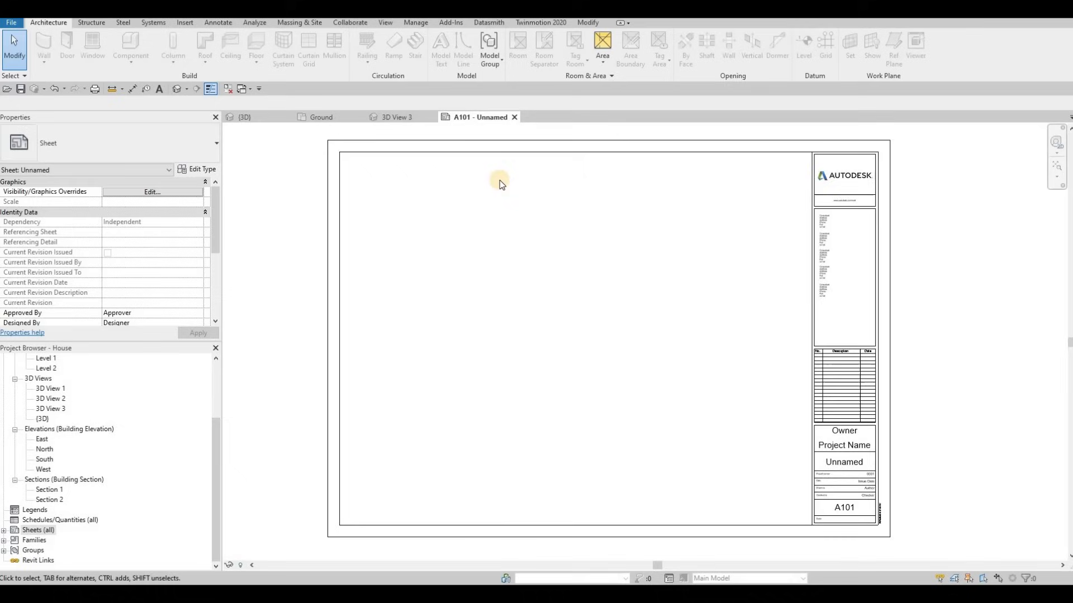
# Fill the title block with Owner ACD, Project Name HOUSE and sheet name COVER SHEET
pyautogui.click(844, 436)
pyautogui.click(844, 433)
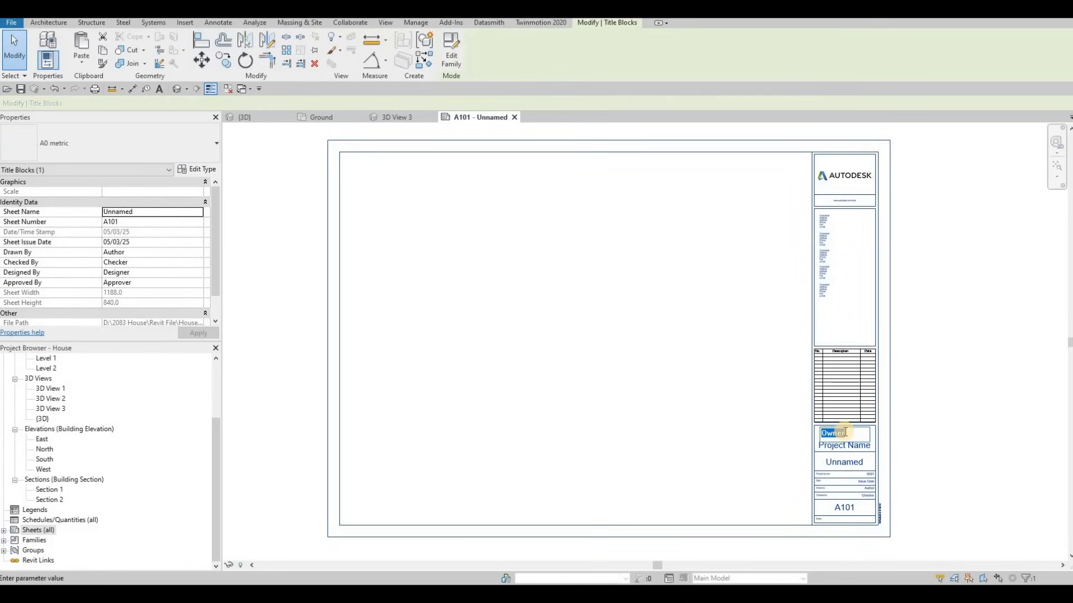
pyautogui.write('ACD')
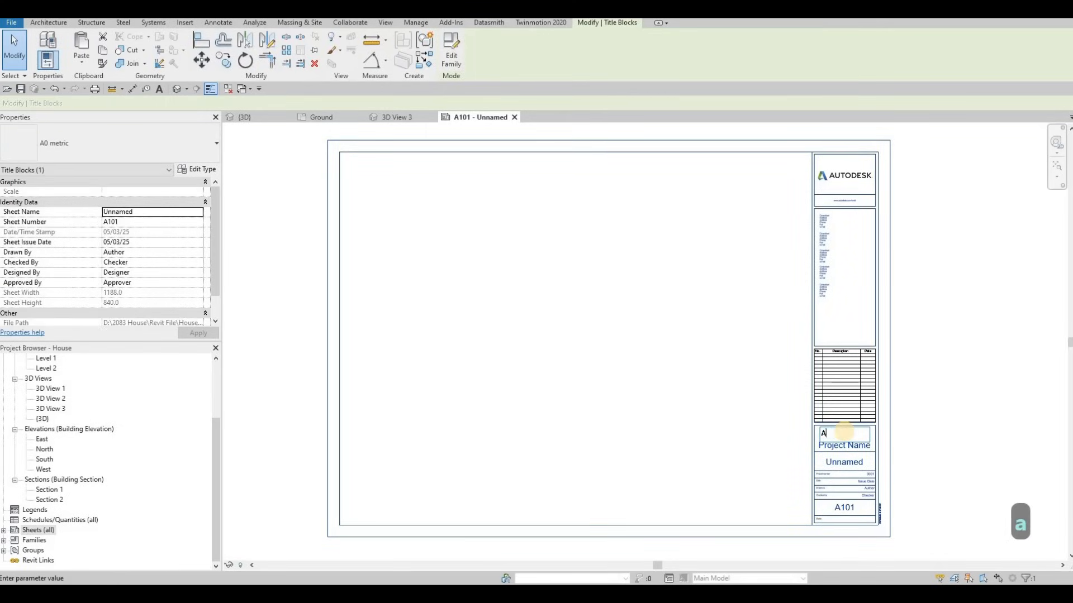
pyautogui.click(841, 447)
pyautogui.click(844, 445)
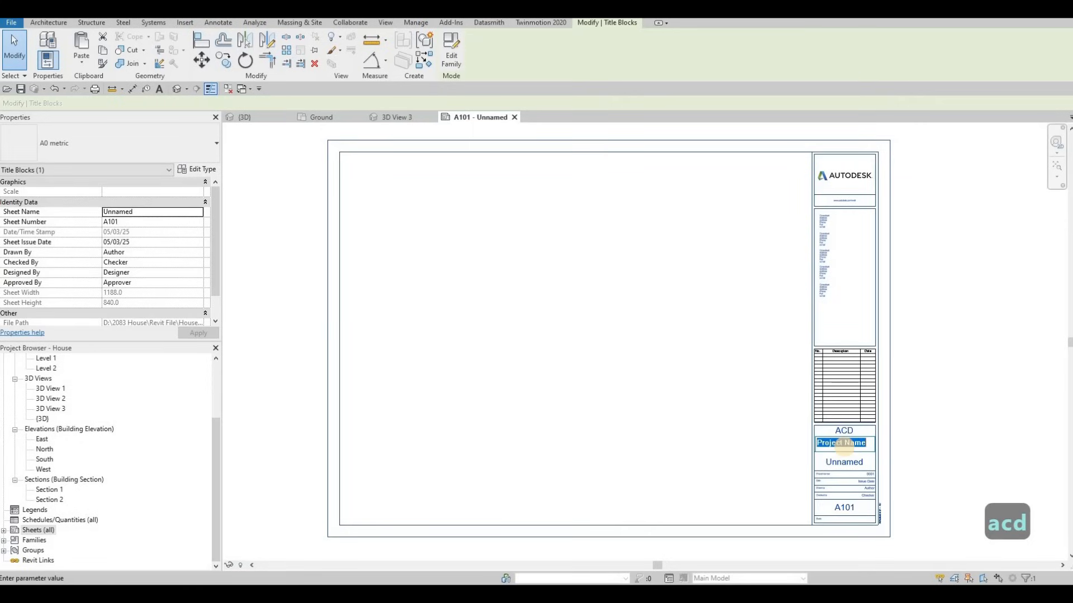
pyautogui.write('HOUSE')
pyautogui.click(847, 466)
pyautogui.click(841, 463)
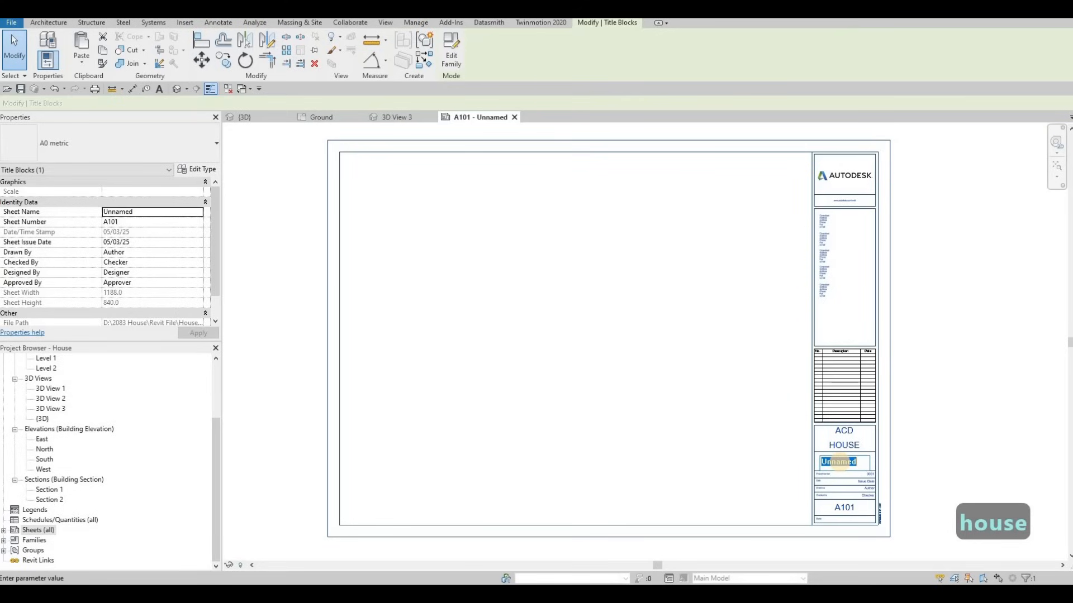
pyautogui.write('COVER SH')
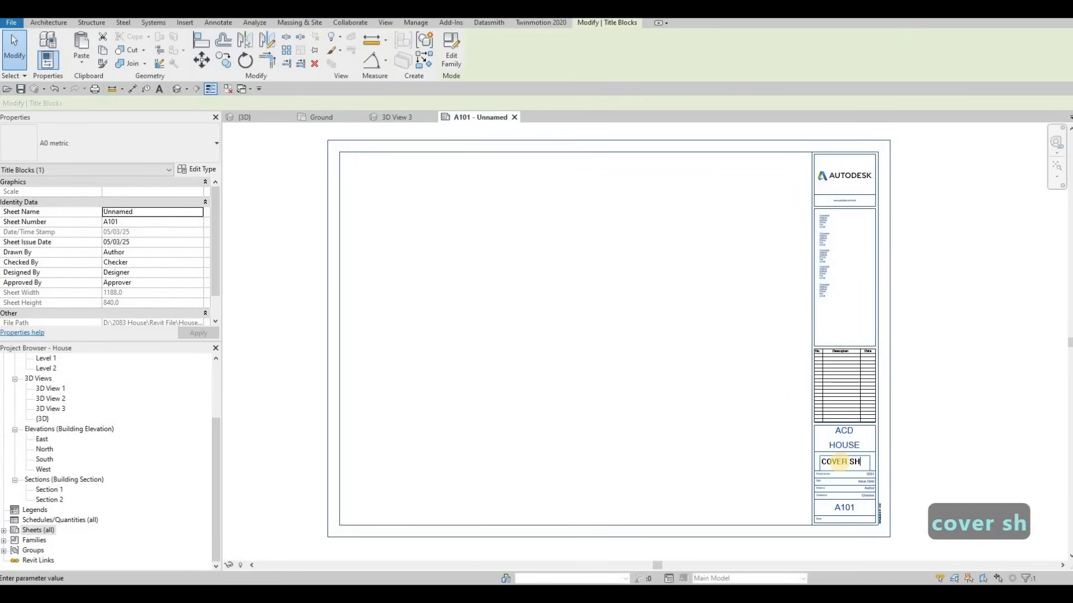
pyautogui.write('EET')
# Commit the COVER SHEET name and bring the whole sheet back into view
pyautogui.click(870, 469)
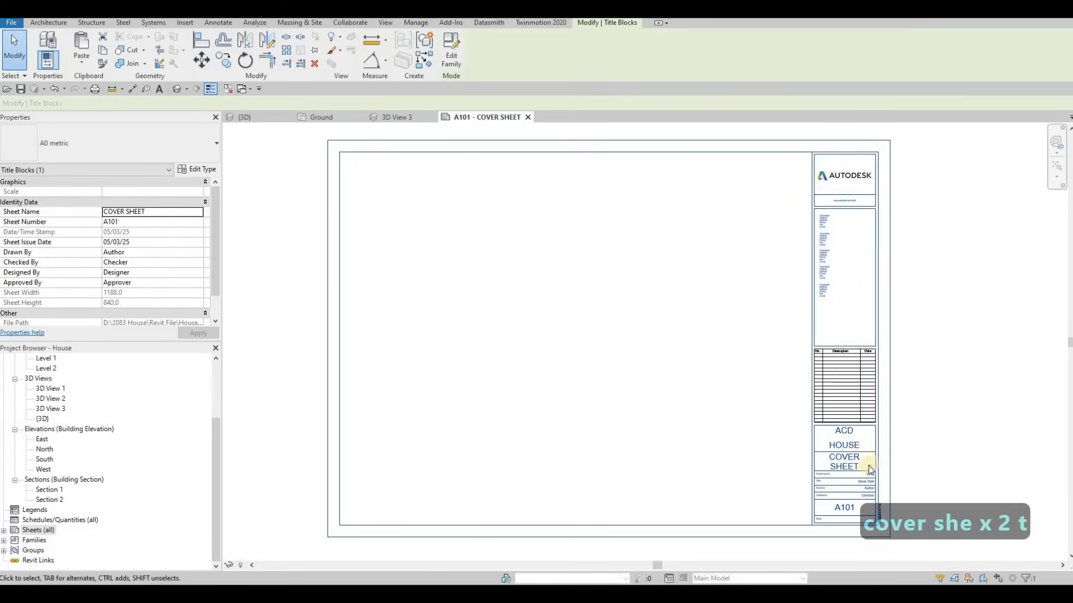
pyautogui.scroll(5, 870, 469)
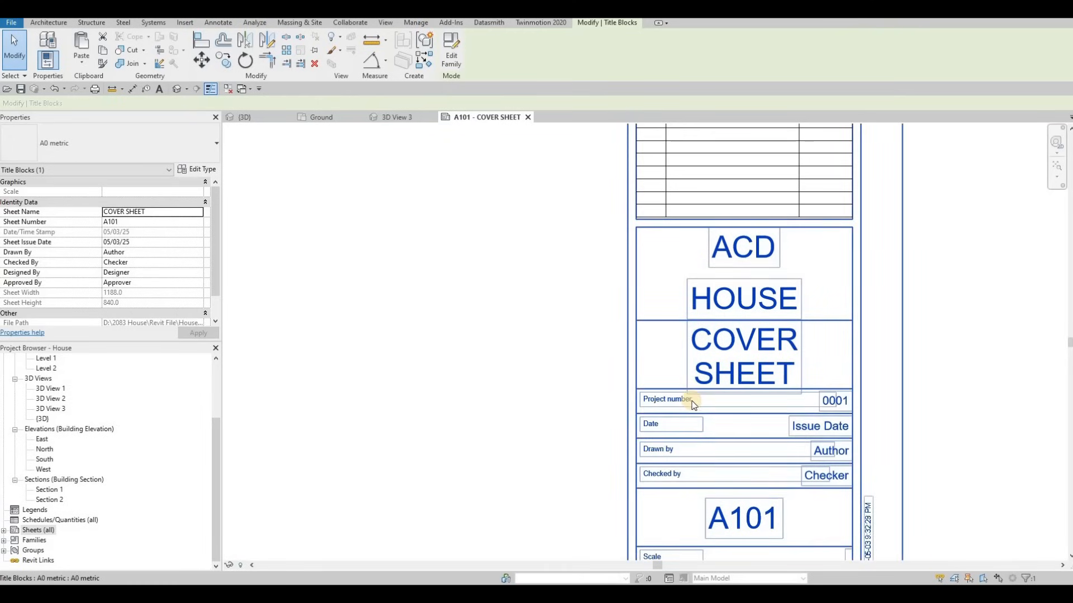
pyautogui.scroll(-3, 832, 408)
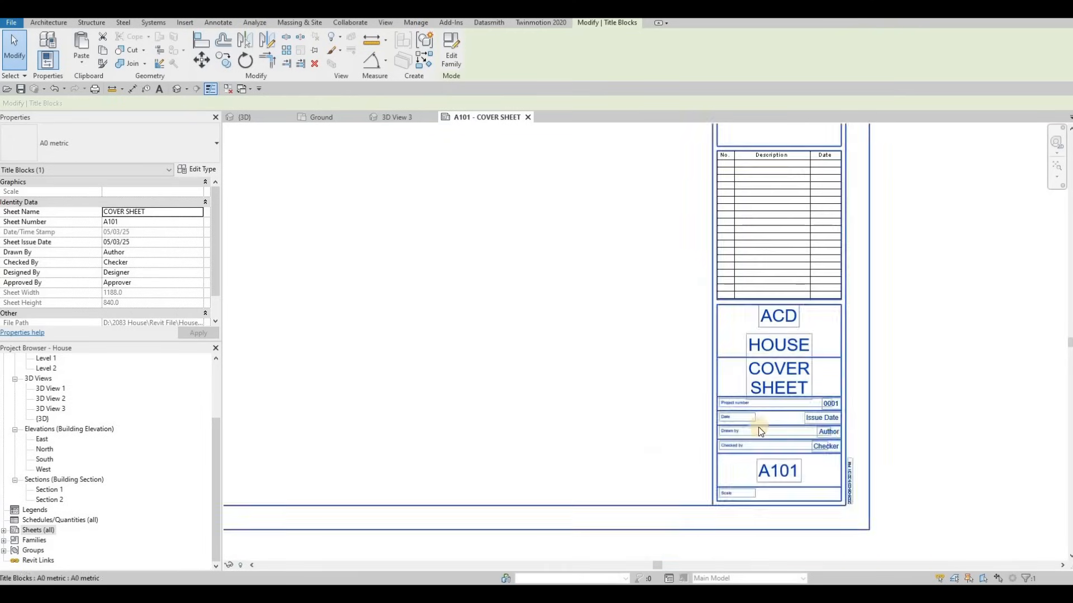
pyautogui.scroll(-2, 860, 477)
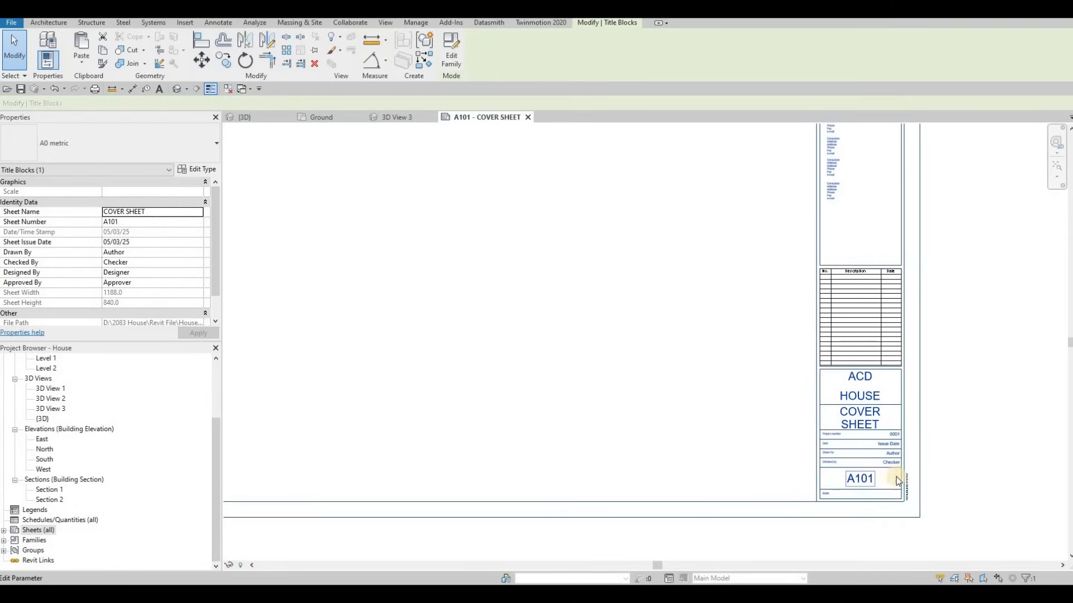
pyautogui.moveTo(739, 457); pyautogui.dragTo(785, 472, button='middle')
pyautogui.scroll(-2, 785, 472)
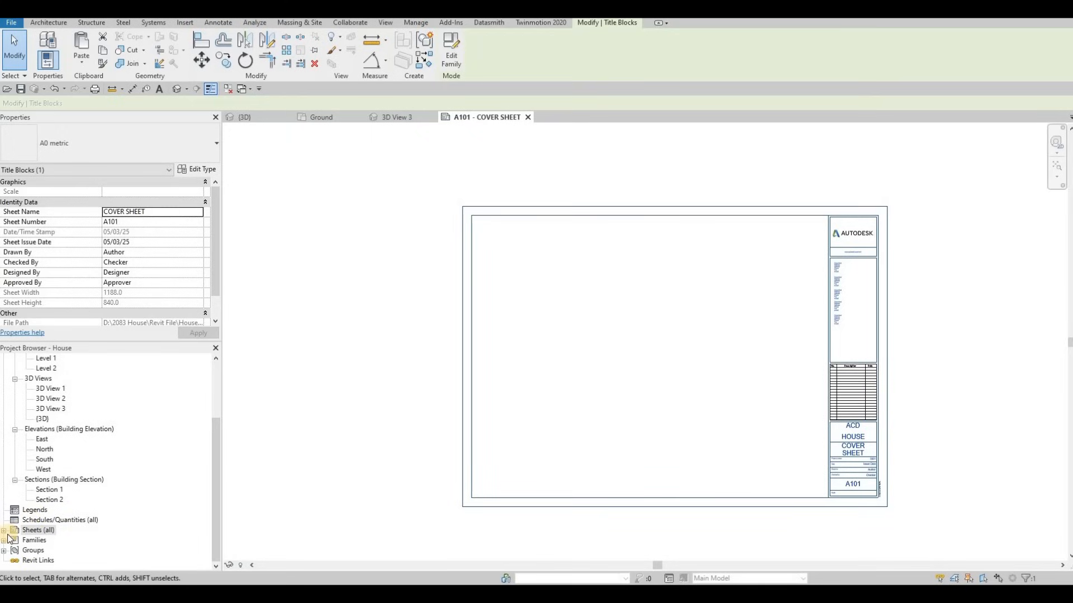
# Expand the sheet list and add new sheets A102 and A103 on the A0 titleblock
pyautogui.doubleClick(28, 531)
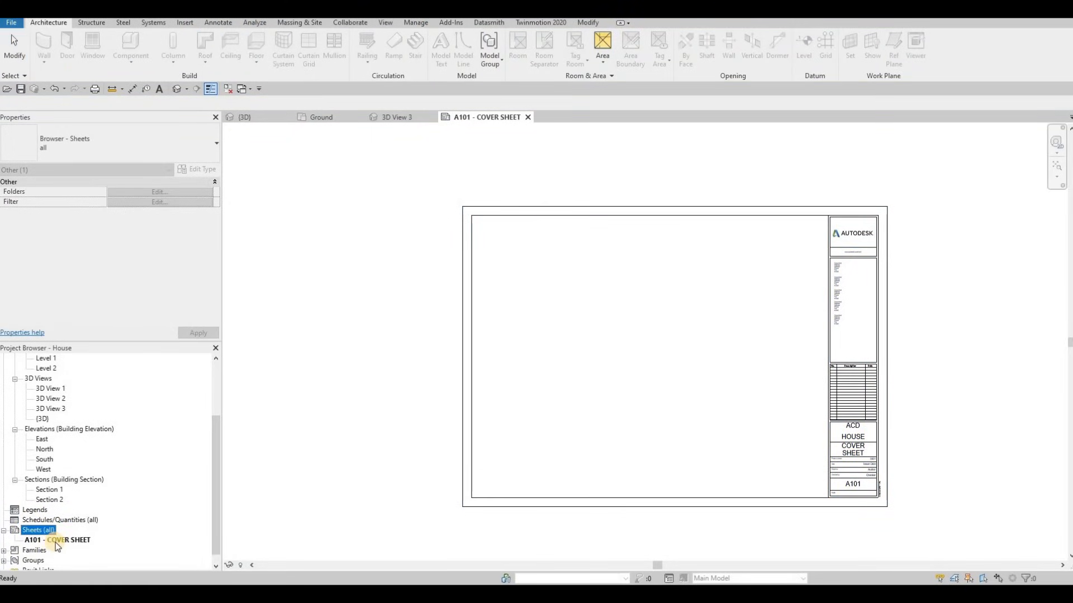
pyautogui.rightClick(38, 530)
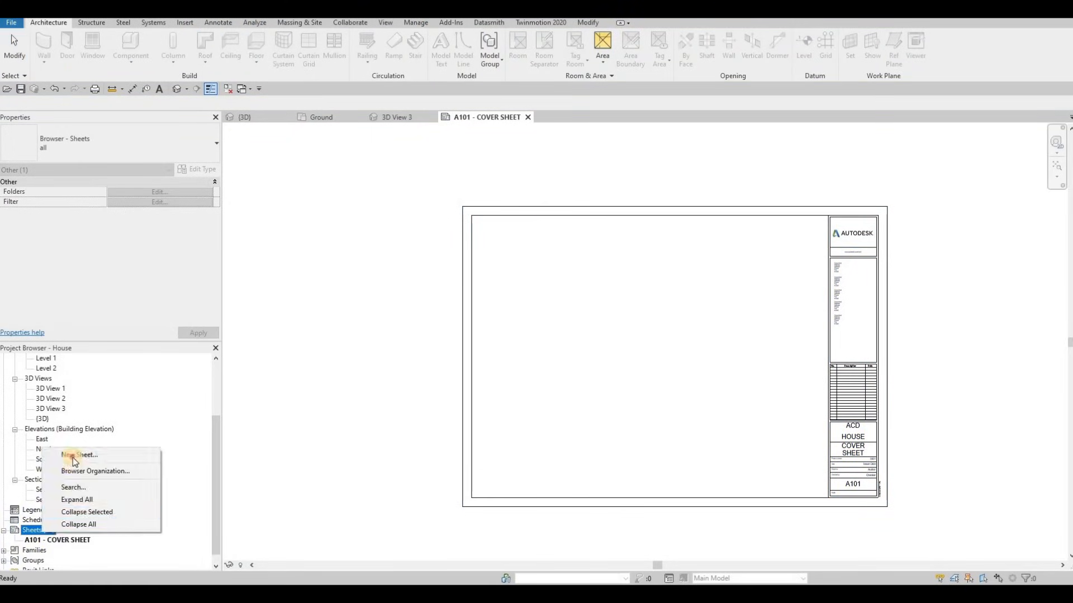
pyautogui.click(73, 454)
pyautogui.click(568, 425)
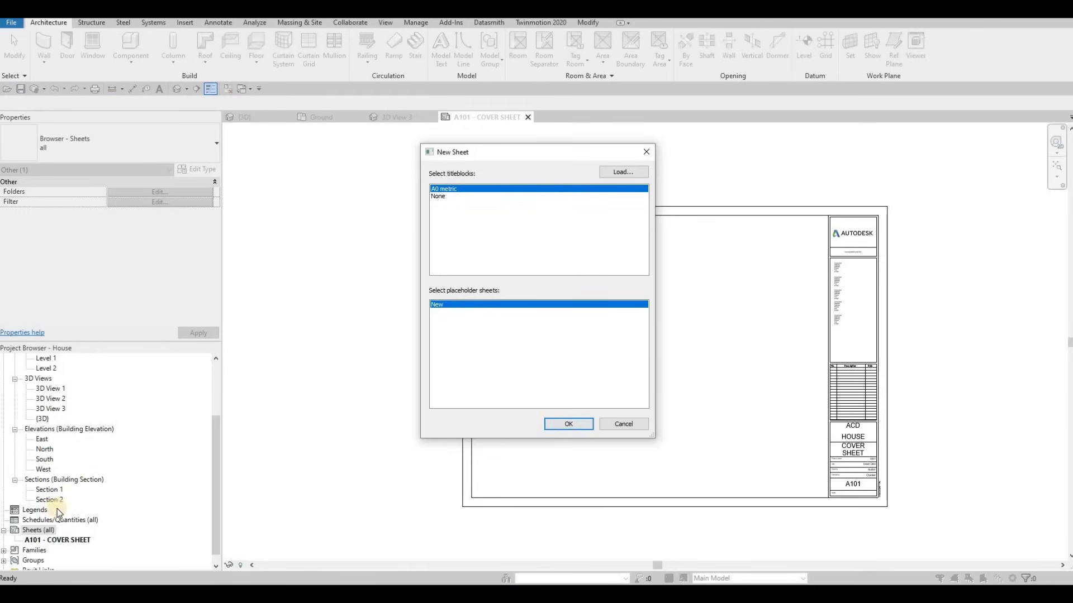
pyautogui.rightClick(34, 531)
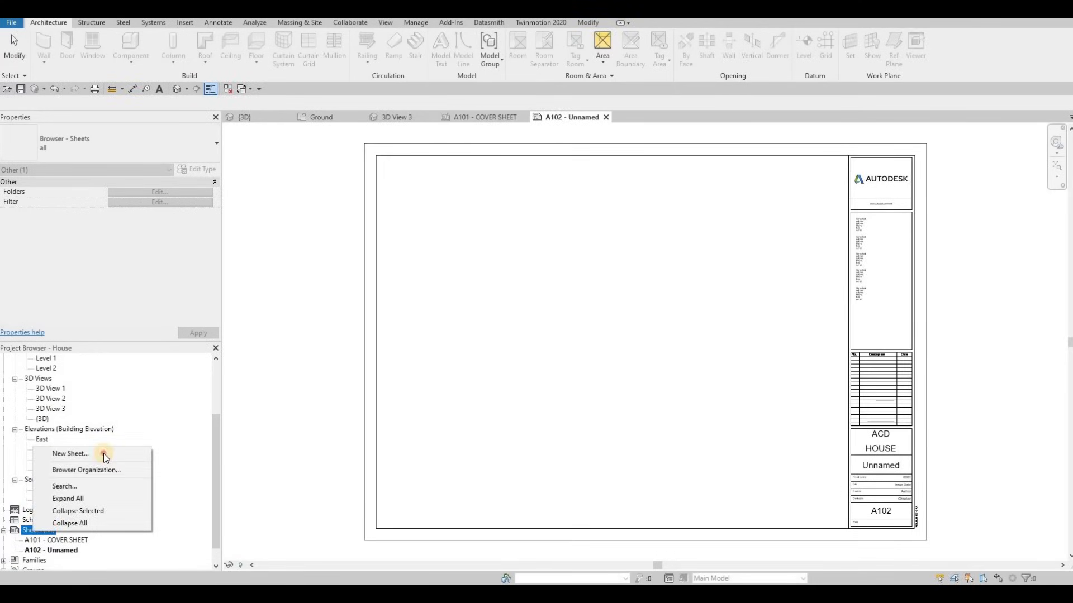
pyautogui.click(102, 453)
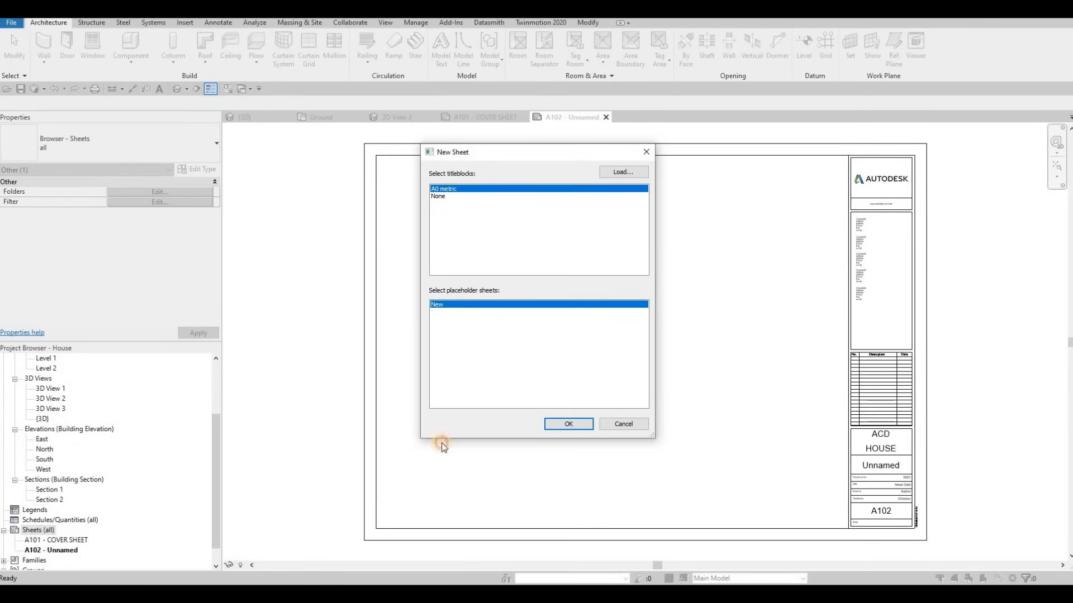
pyautogui.press('Return')
# Add three more new sheets, A104, A105 and A106
pyautogui.rightClick(52, 530)
pyautogui.click(79, 453)
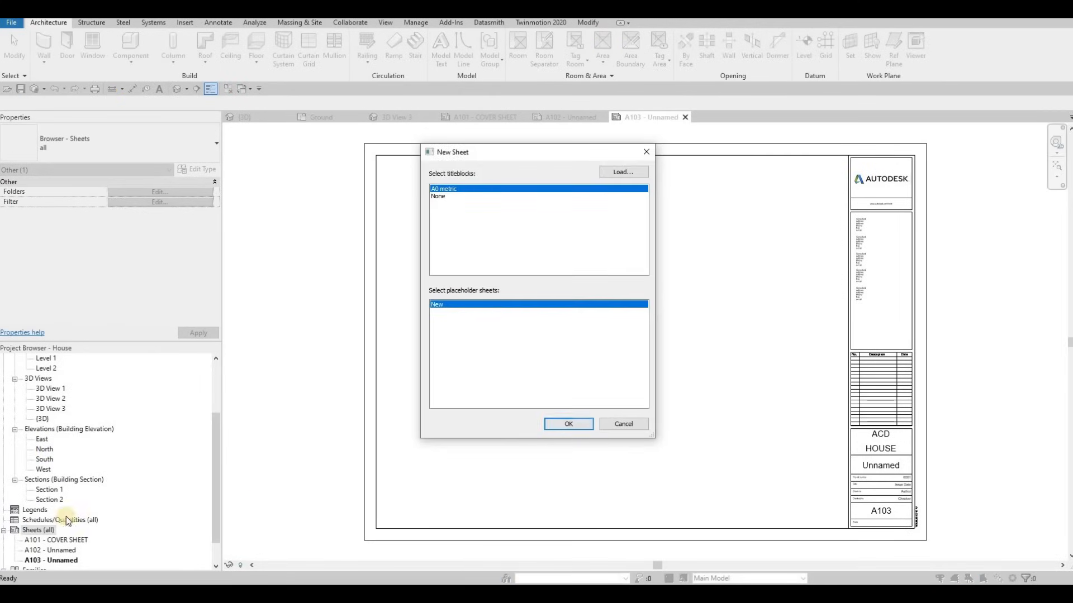
pyautogui.press('Return')
pyautogui.rightClick(49, 530)
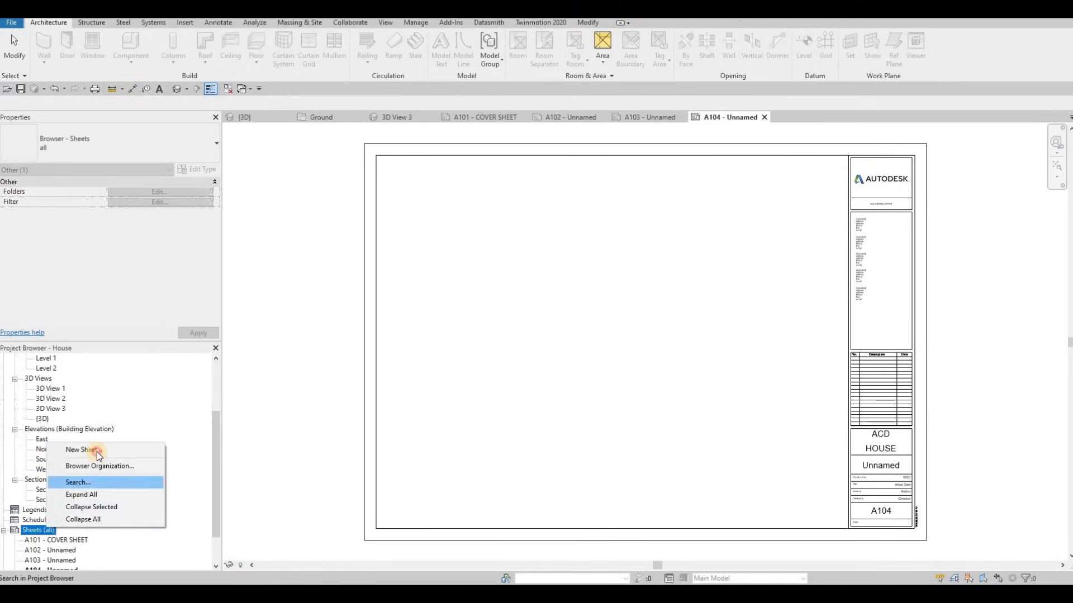
pyautogui.click(96, 451)
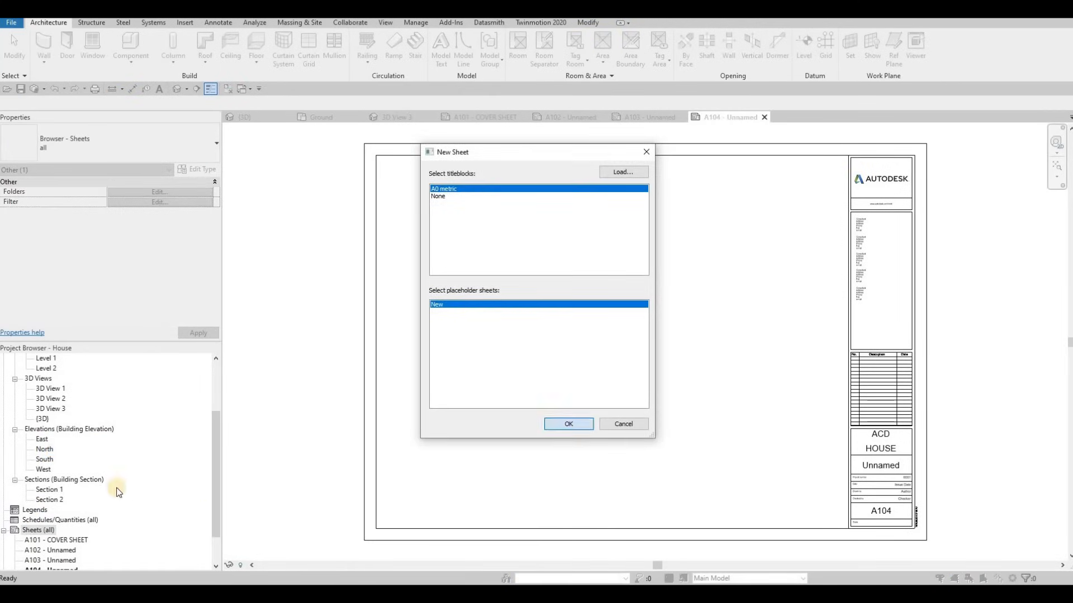
pyautogui.press('Return')
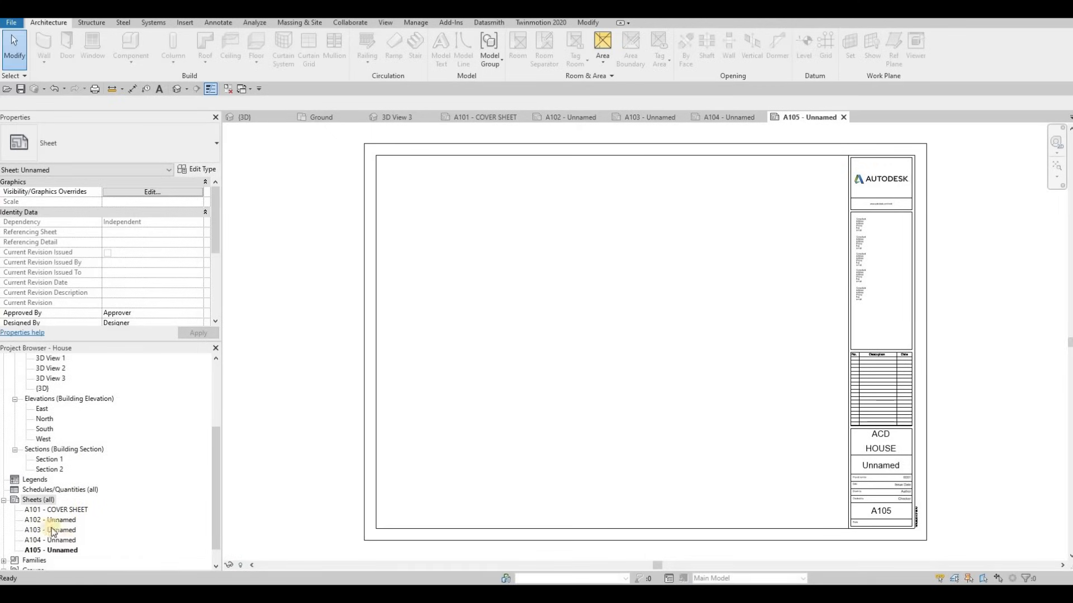
pyautogui.rightClick(47, 501)
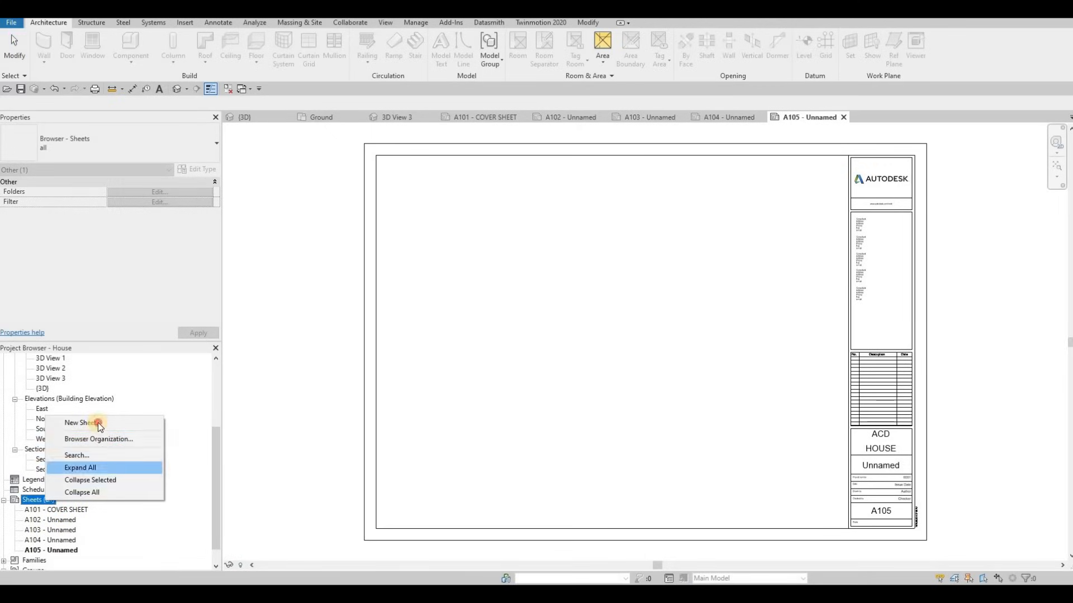
pyautogui.click(94, 423)
pyautogui.click(568, 423)
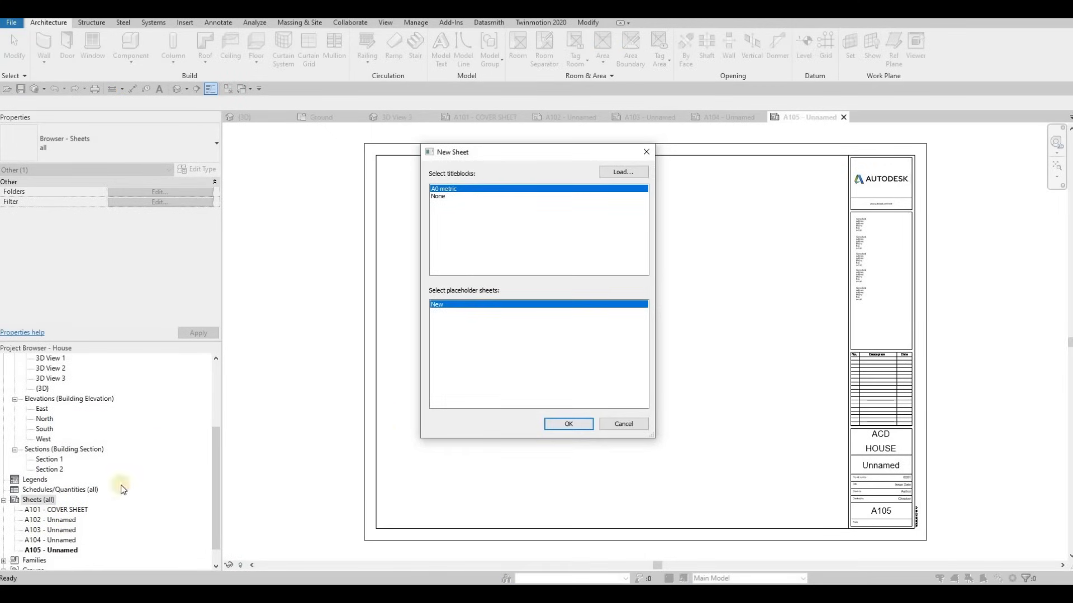
# Open sheet A102 and set its title block sheet name to FIRST FLOOR
pyautogui.click(41, 521)
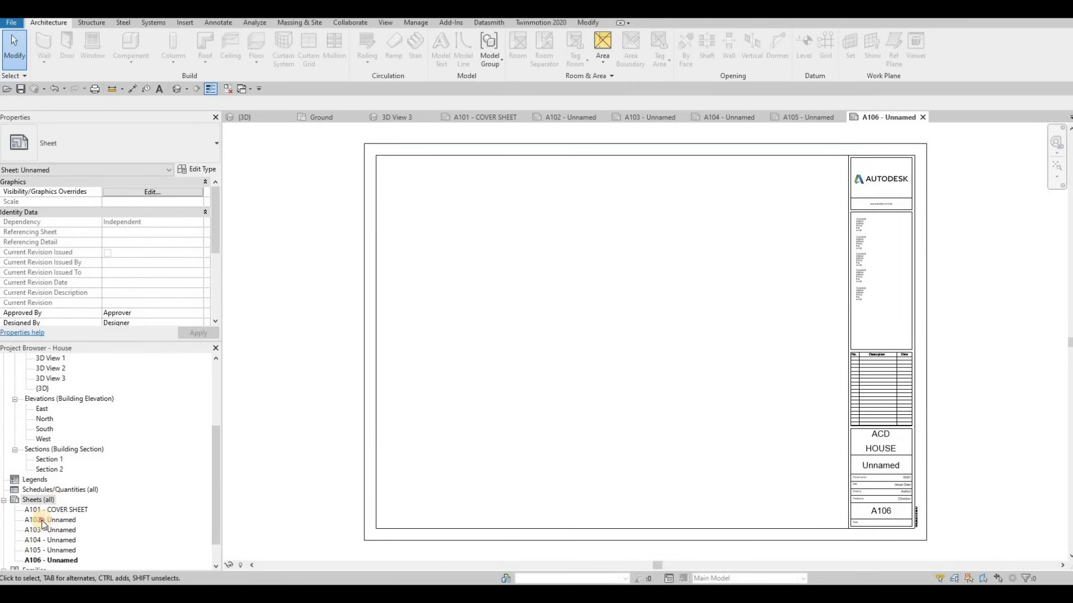
pyautogui.doubleClick(41, 522)
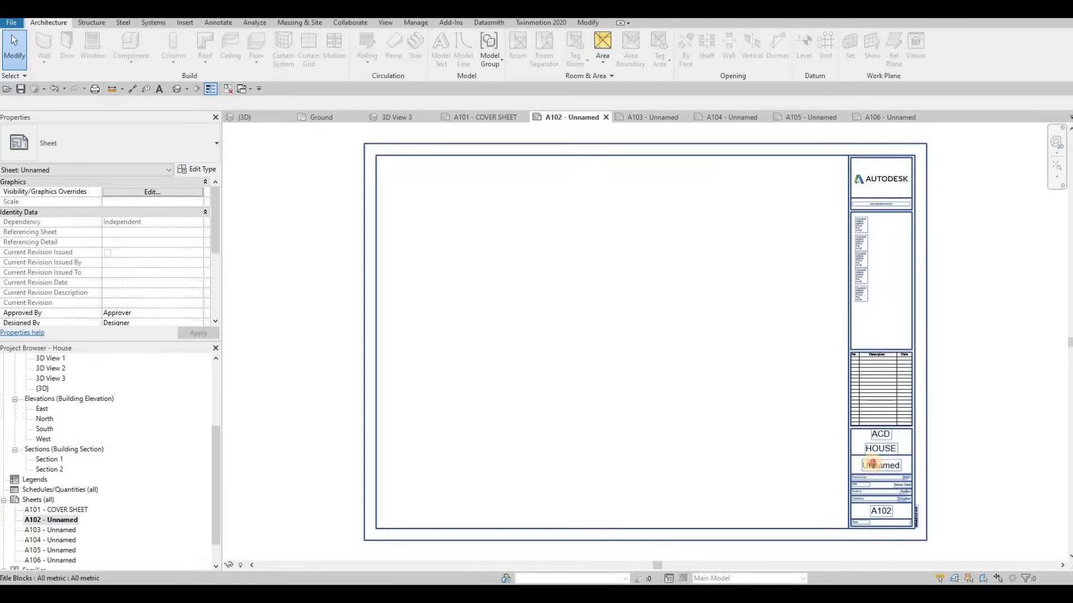
pyautogui.click(872, 465)
pyautogui.click(874, 466)
pyautogui.write('fir')
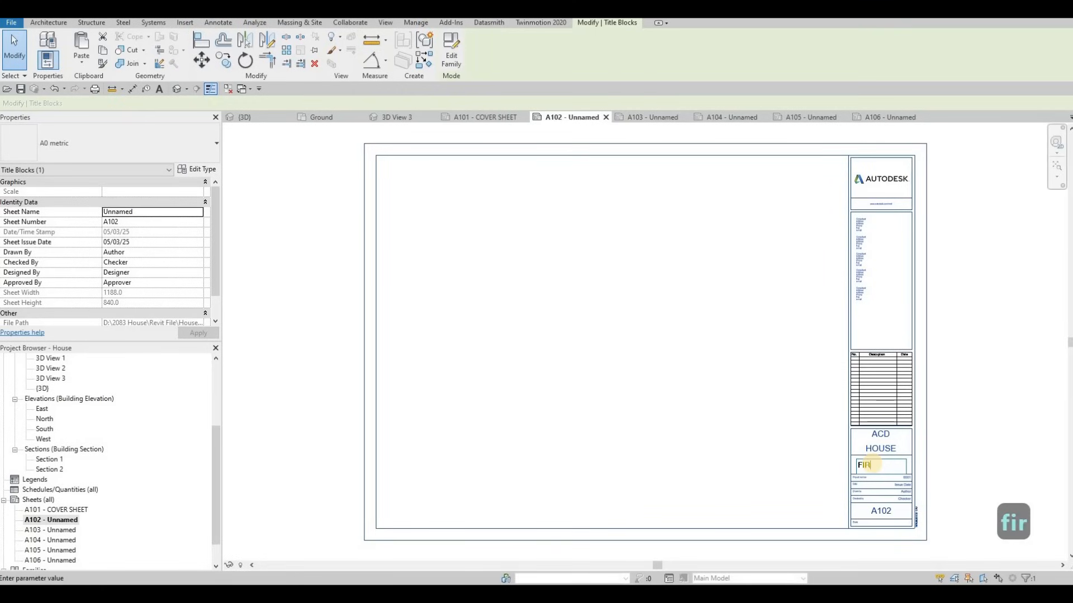
pyautogui.write('st floor')
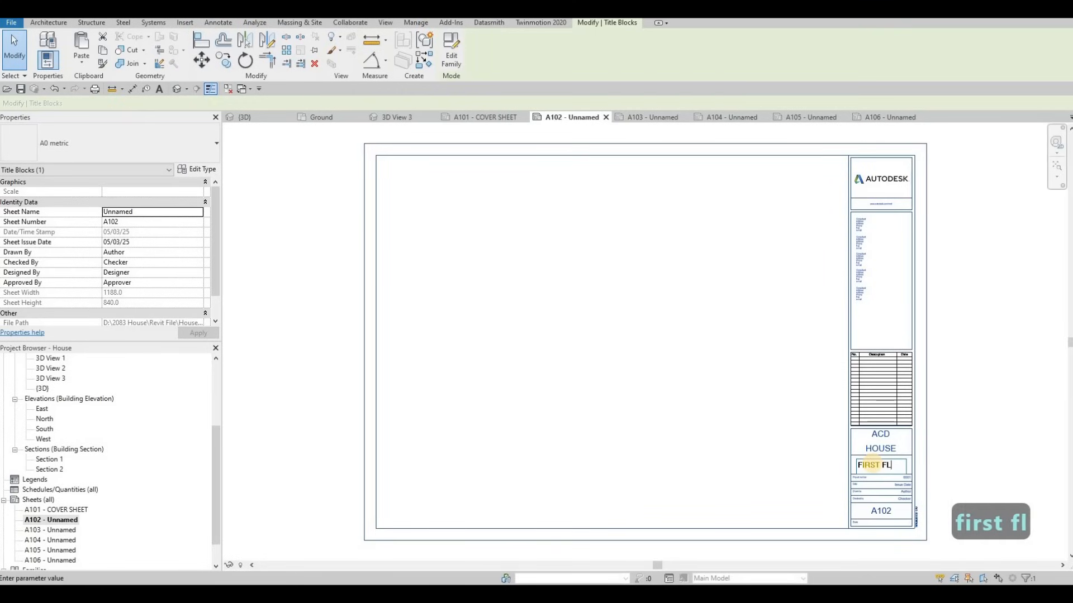
pyautogui.click(910, 427)
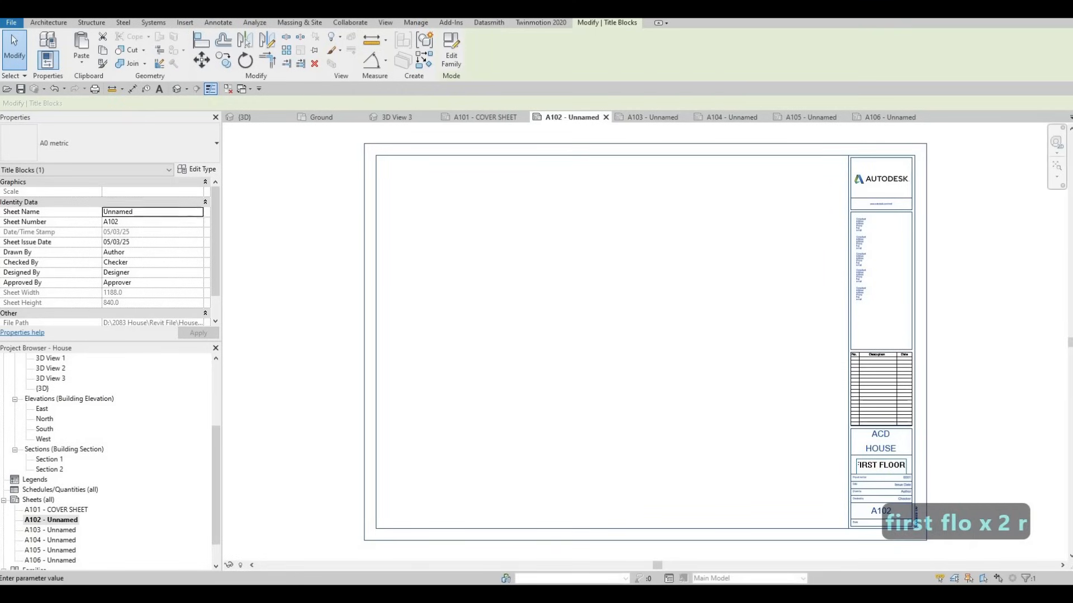
# Rename sheet A103 to SECOND FLOOR in the sheet list
pyautogui.click(62, 532)
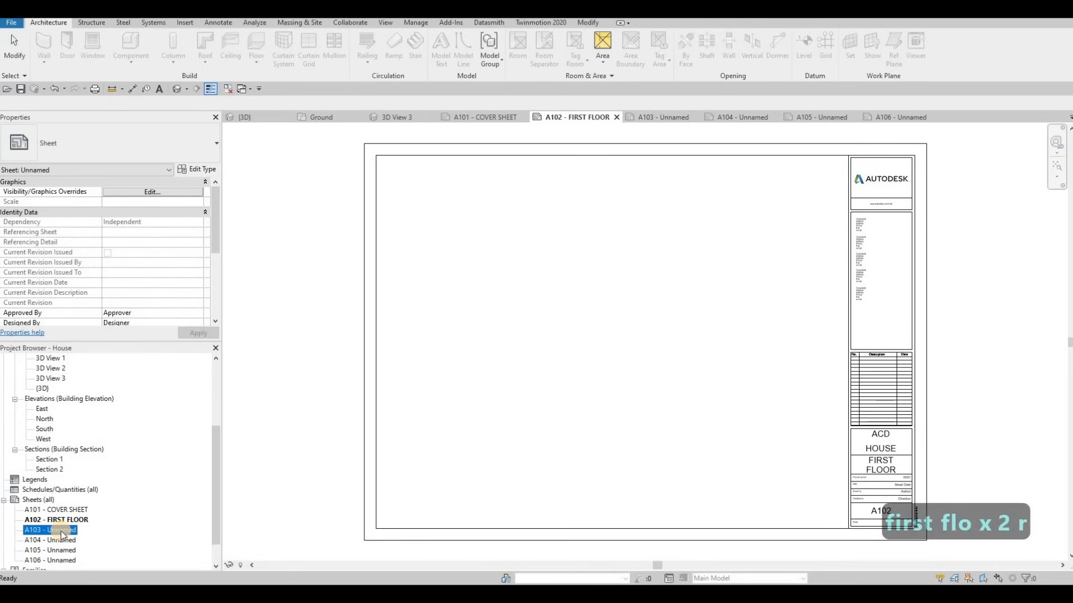
pyautogui.click(62, 532)
pyautogui.press('Tab')
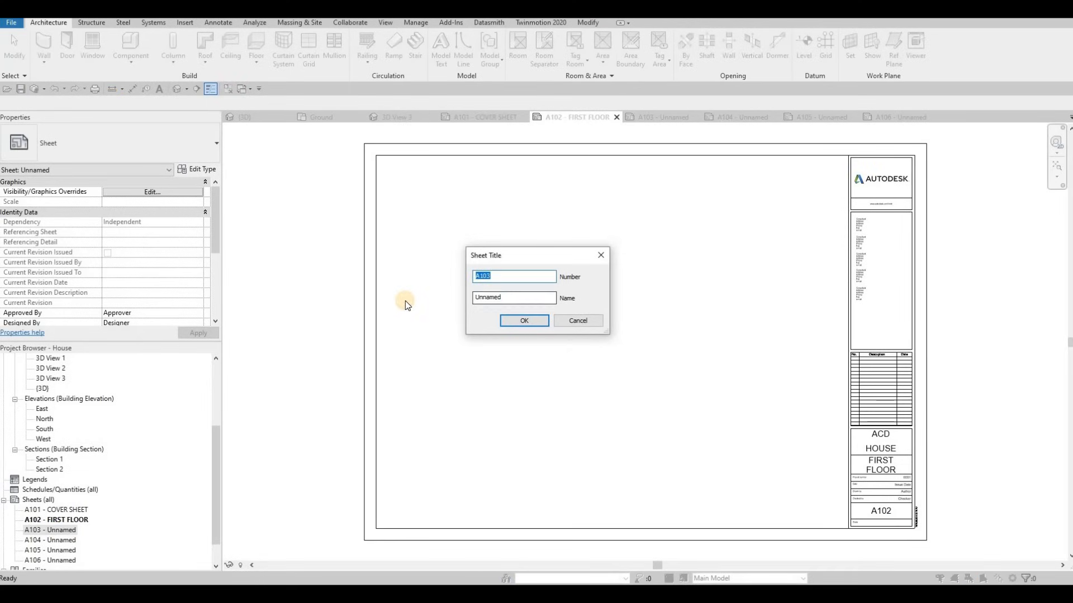
pyautogui.write('SECON')
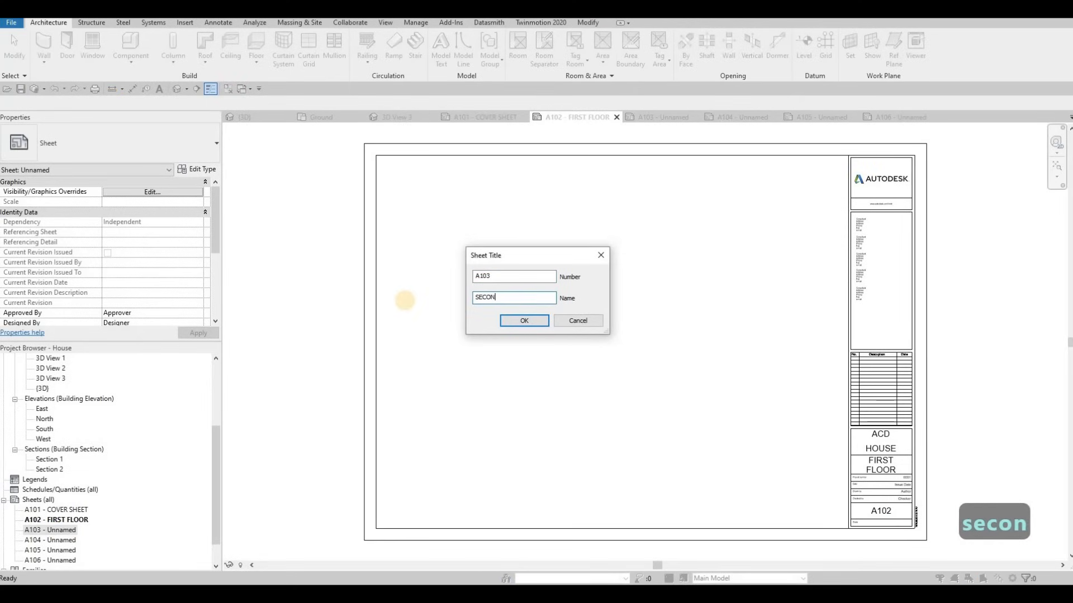
pyautogui.write('D FLOOR')
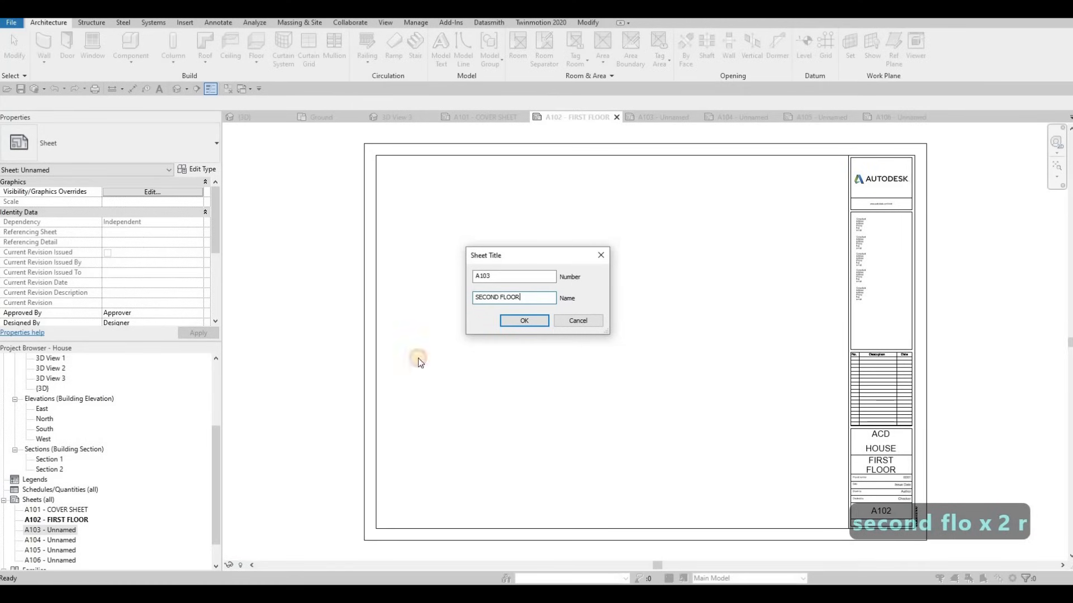
pyautogui.press('Return')
# Rename sheet A104 to SECTION
pyautogui.click(53, 540)
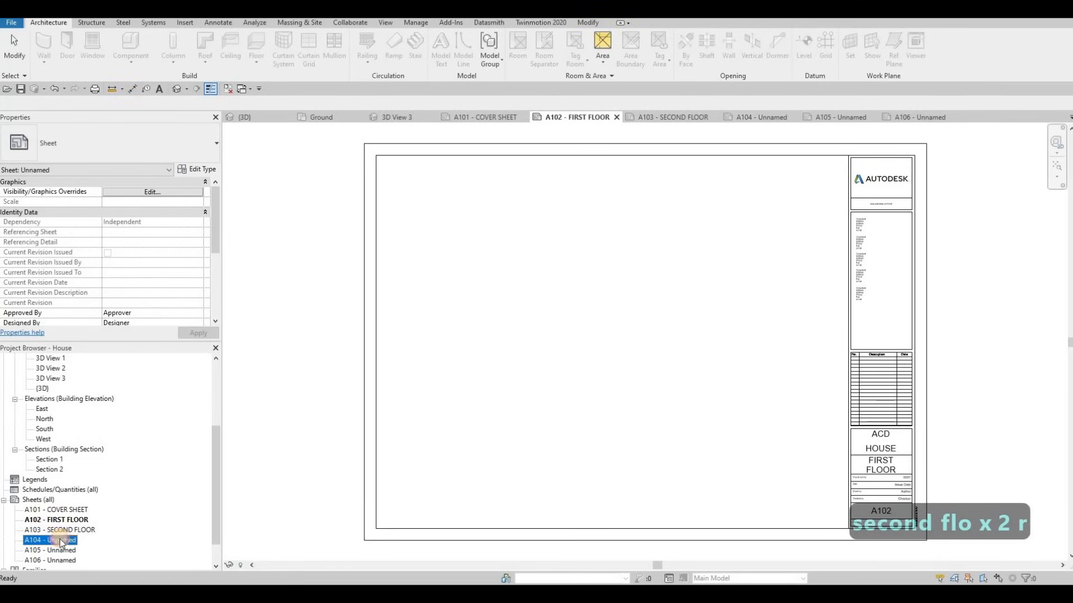
pyautogui.press('F2')
pyautogui.press('Tab')
pyautogui.write('SECTION')
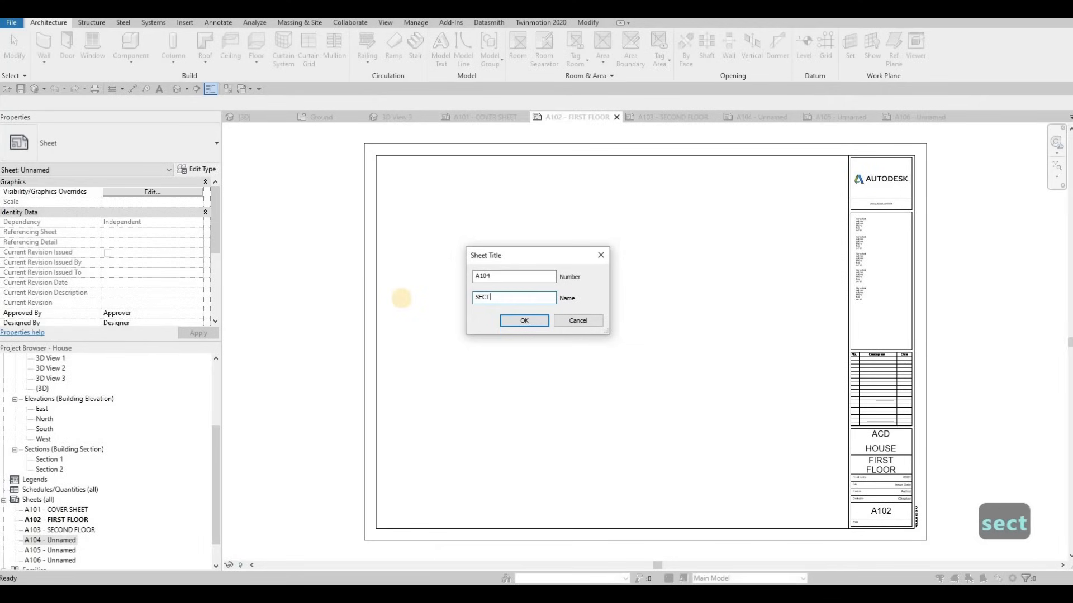
pyautogui.click(506, 323)
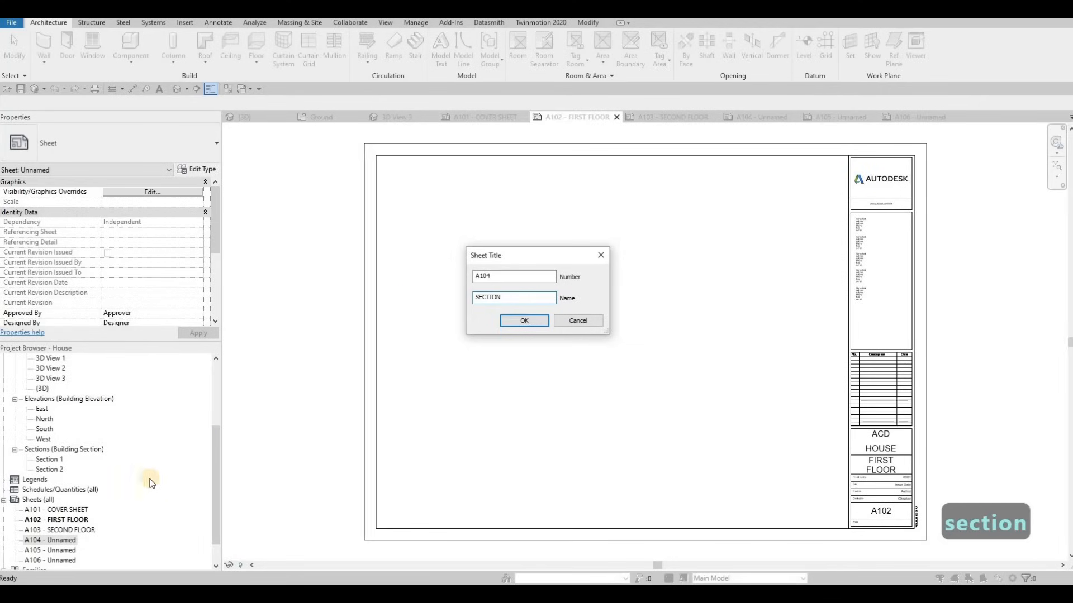
# Rename sheet A105 to ELEVATION, correcting the misspelled ELEVETION
pyautogui.click(56, 551)
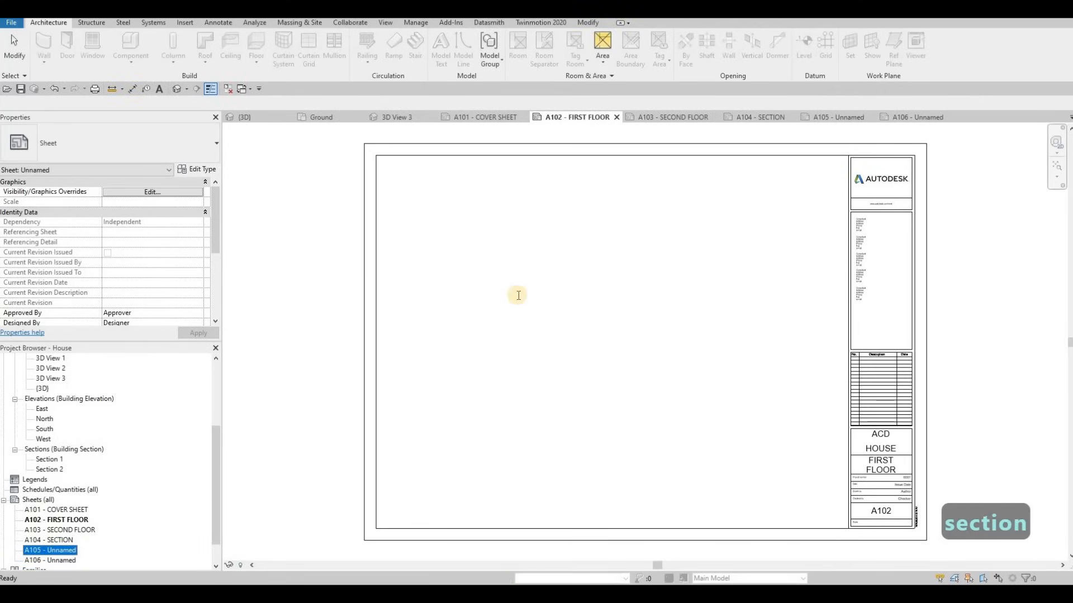
pyautogui.press('F2')
pyautogui.press('Tab')
pyautogui.write('ELE')
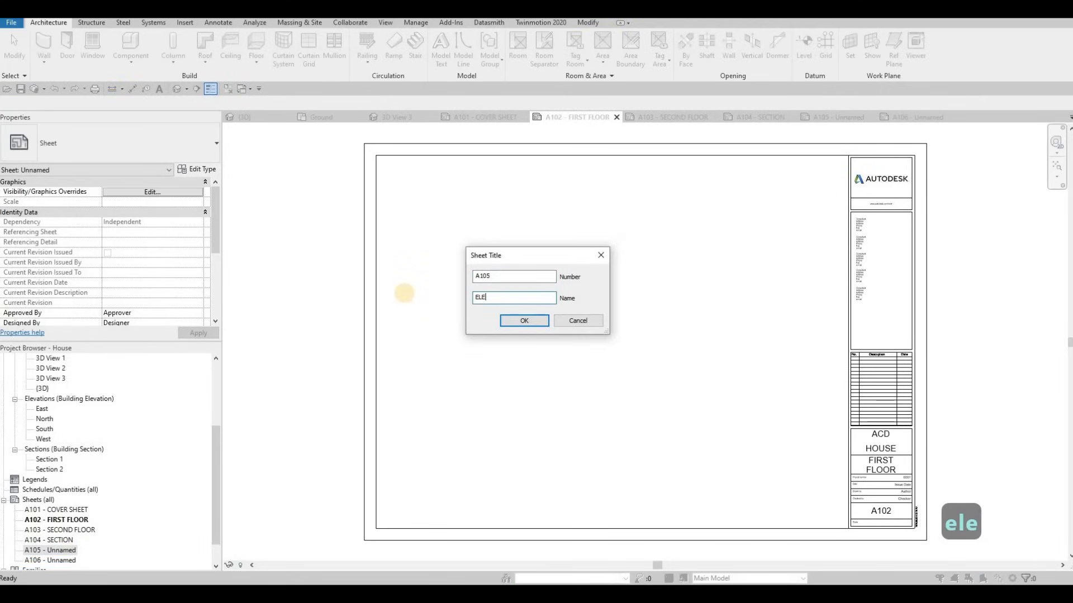
pyautogui.write('VETION')
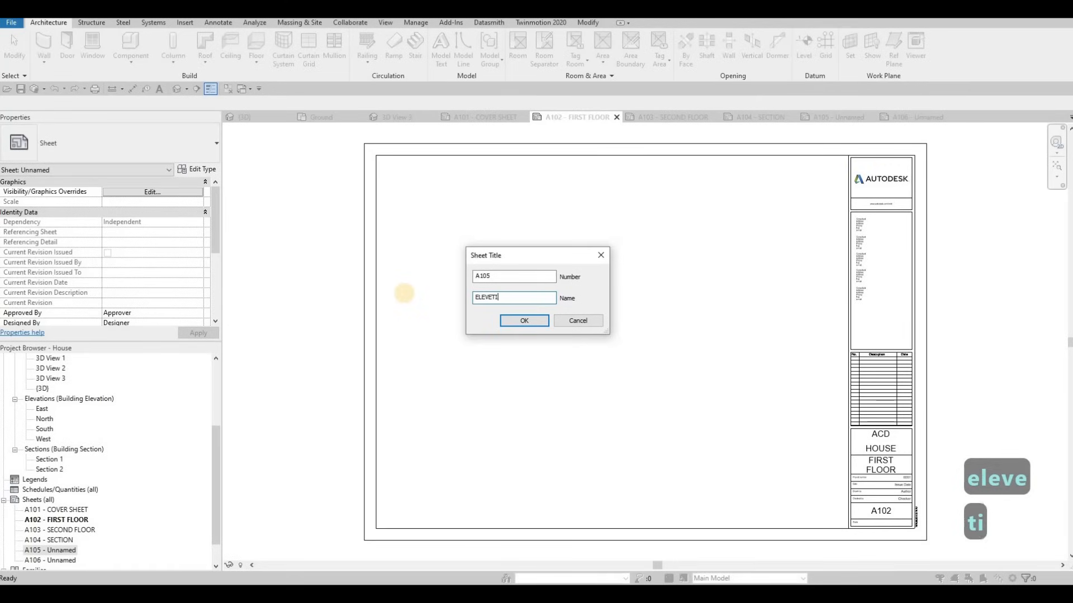
pyautogui.press('BackSpace')
pyautogui.press('BackSpace')
pyautogui.press('BackSpace')
pyautogui.press('BackSpace')
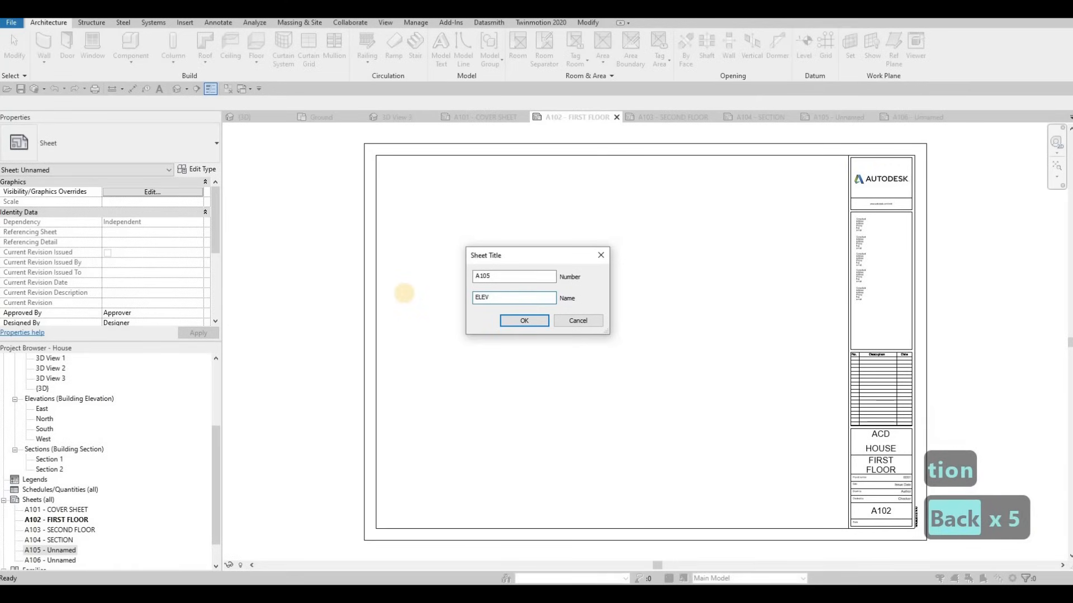
pyautogui.write('ATION')
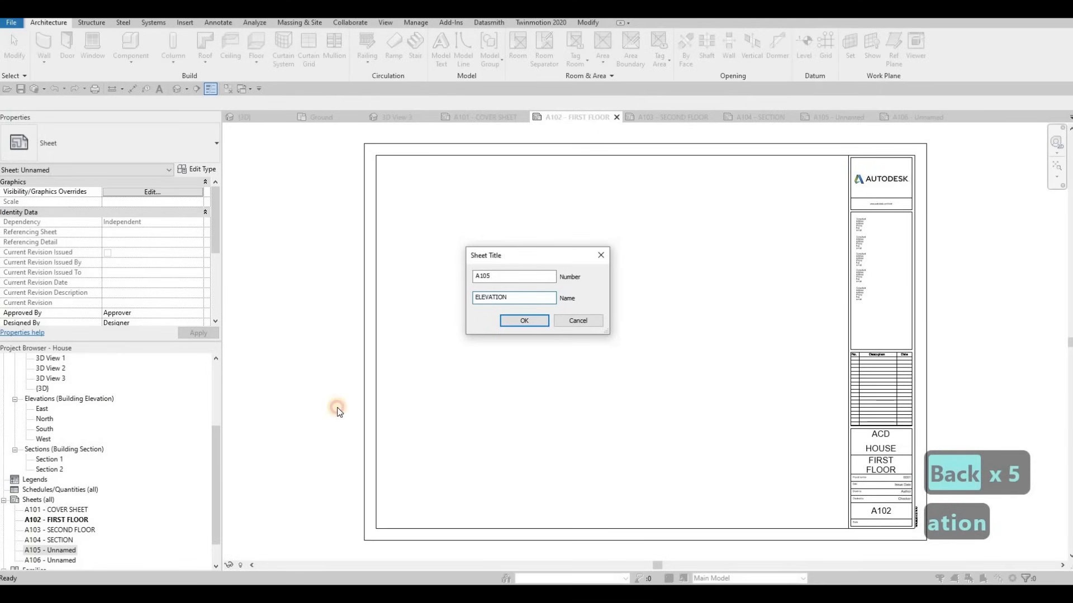
pyautogui.press('Return')
# Rename sheet A106 to ELEVATION and return to the A101 COVER SHEET
pyautogui.click(58, 560)
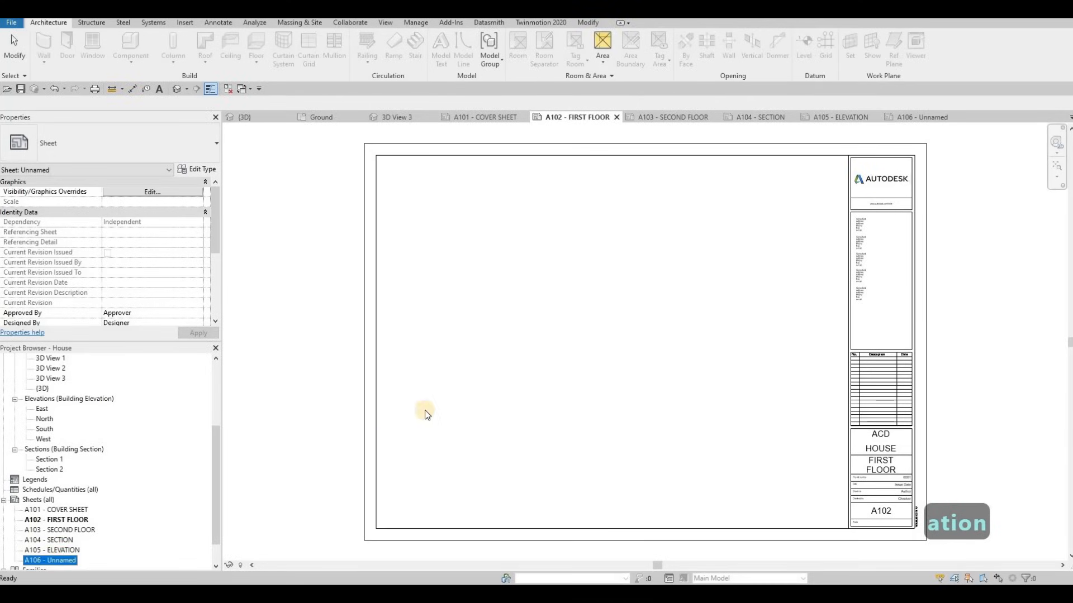
pyautogui.press('F2')
pyautogui.press('Tab')
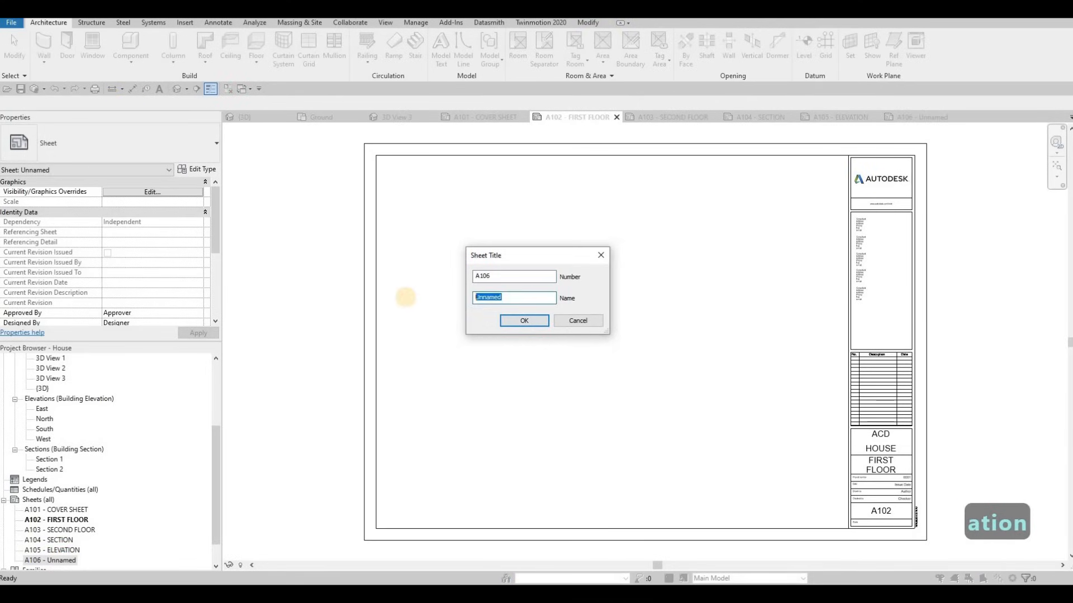
pyautogui.write('ELEVATIO')
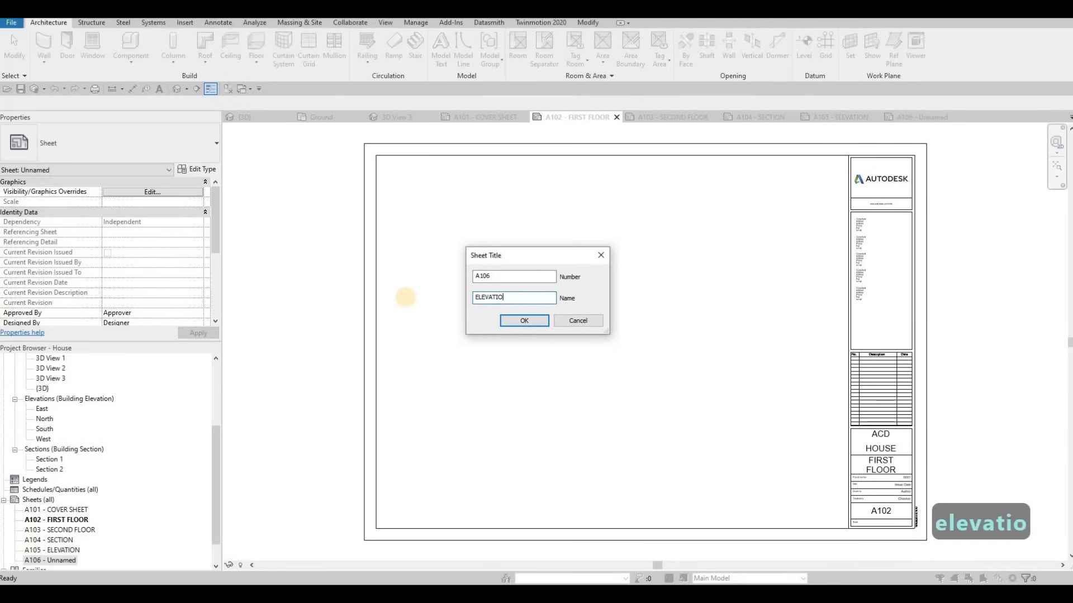
pyautogui.write('N')
pyautogui.press('Return')
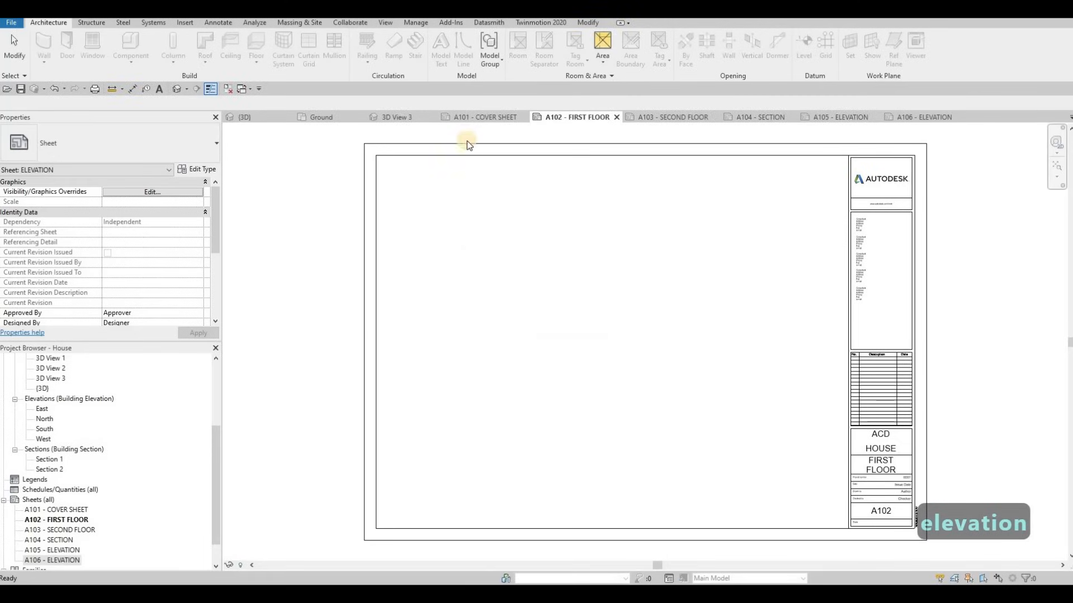
pyautogui.click(483, 117)
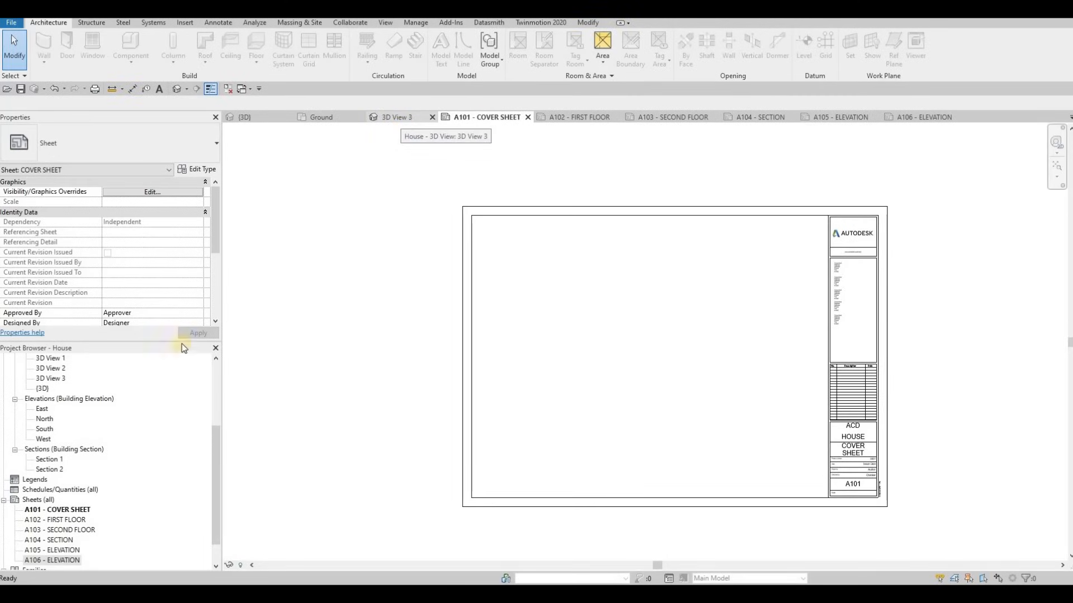
# Open 3D View 3 and bring up its Rendering settings, keeping Draft quality
pyautogui.scroll(2, 33, 453)
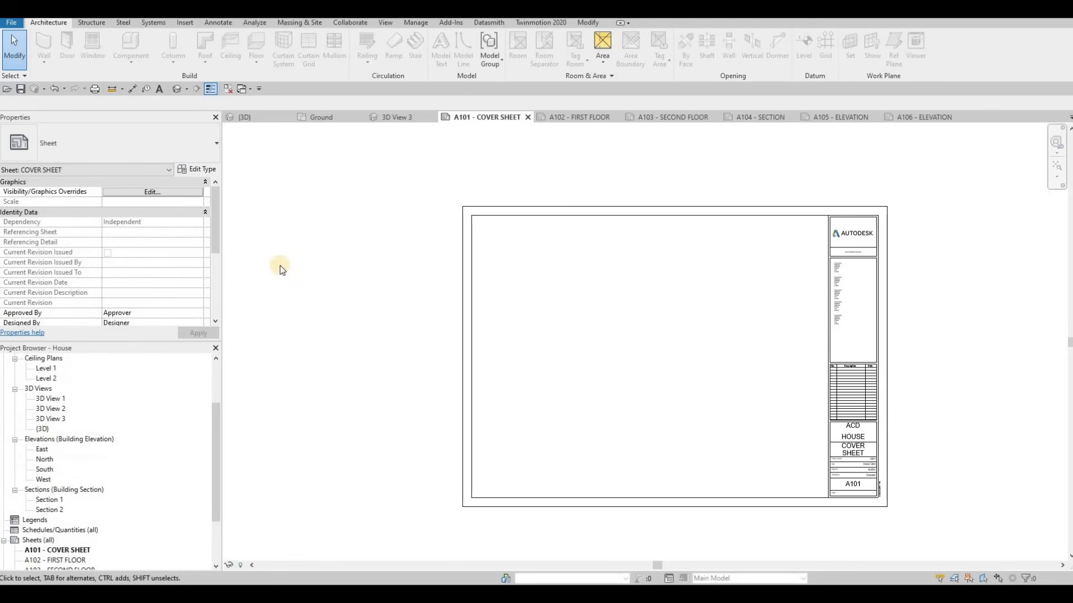
pyautogui.click(55, 449)
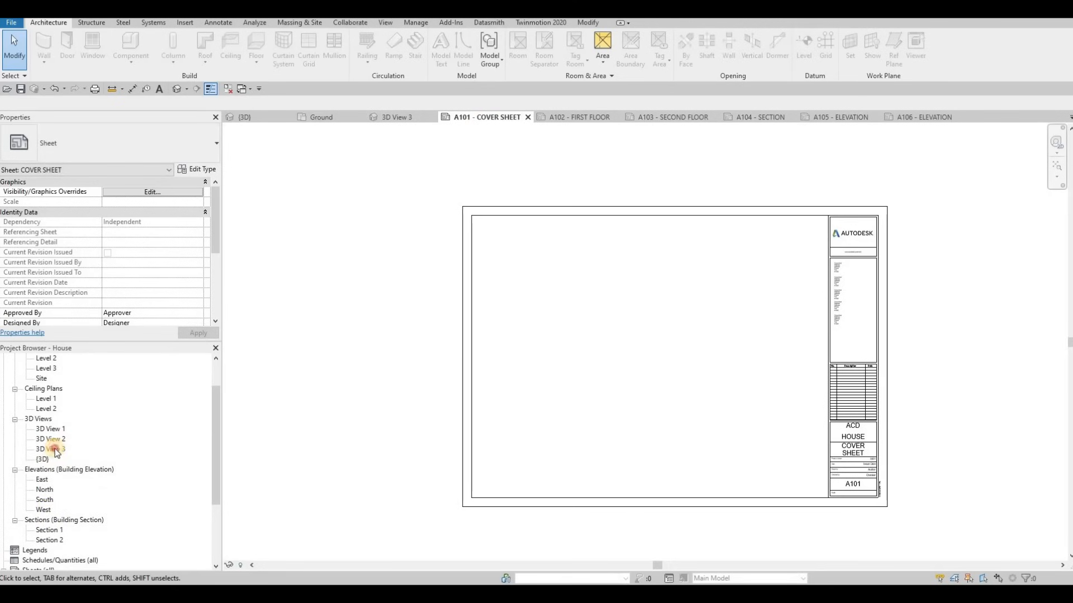
pyautogui.doubleClick(55, 449)
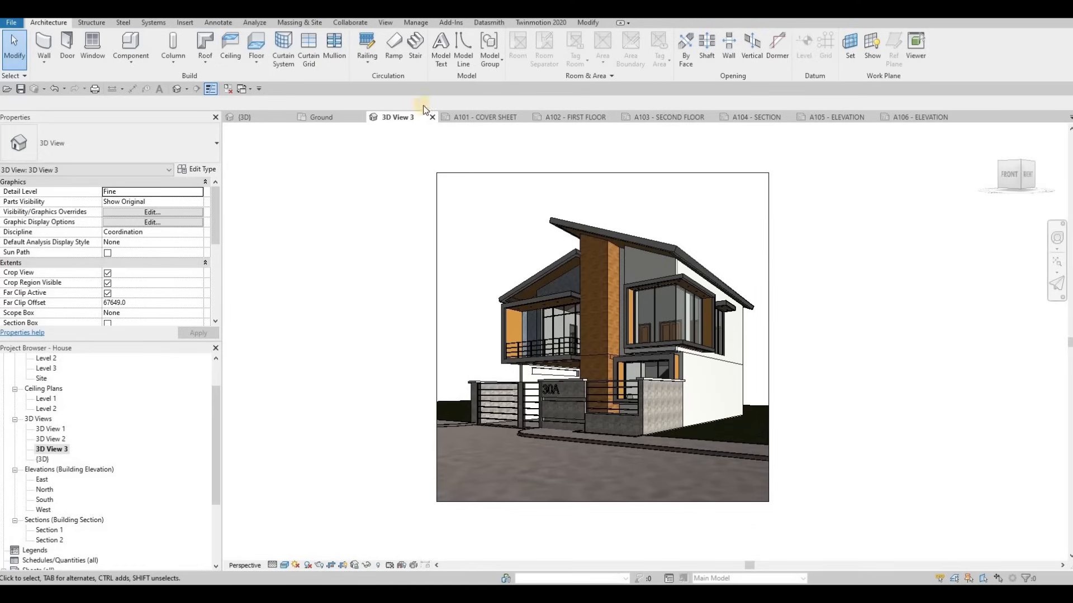
pyautogui.click(386, 24)
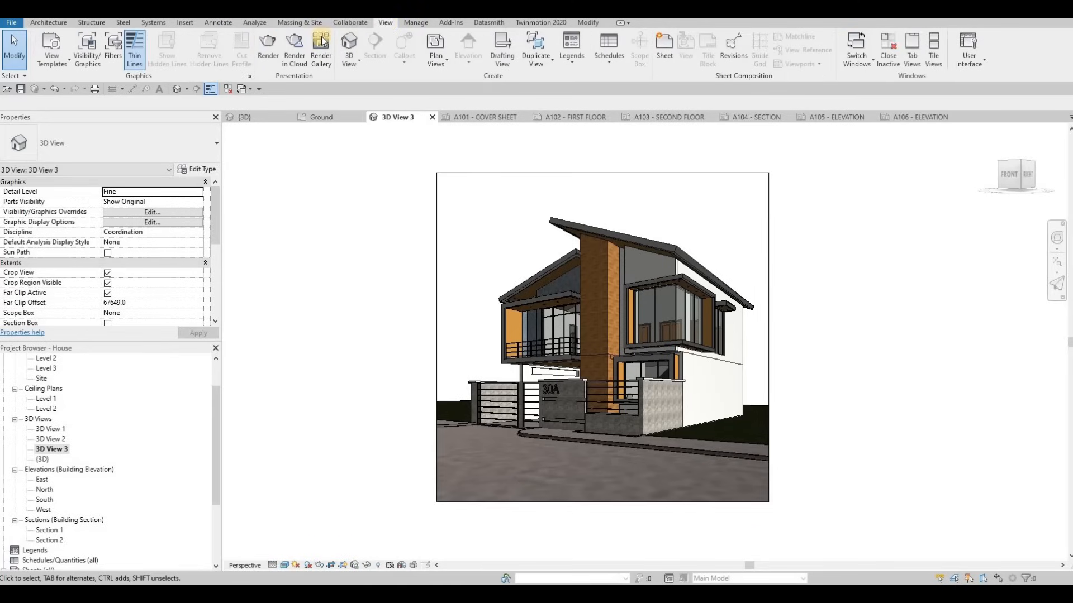
pyautogui.click(268, 47)
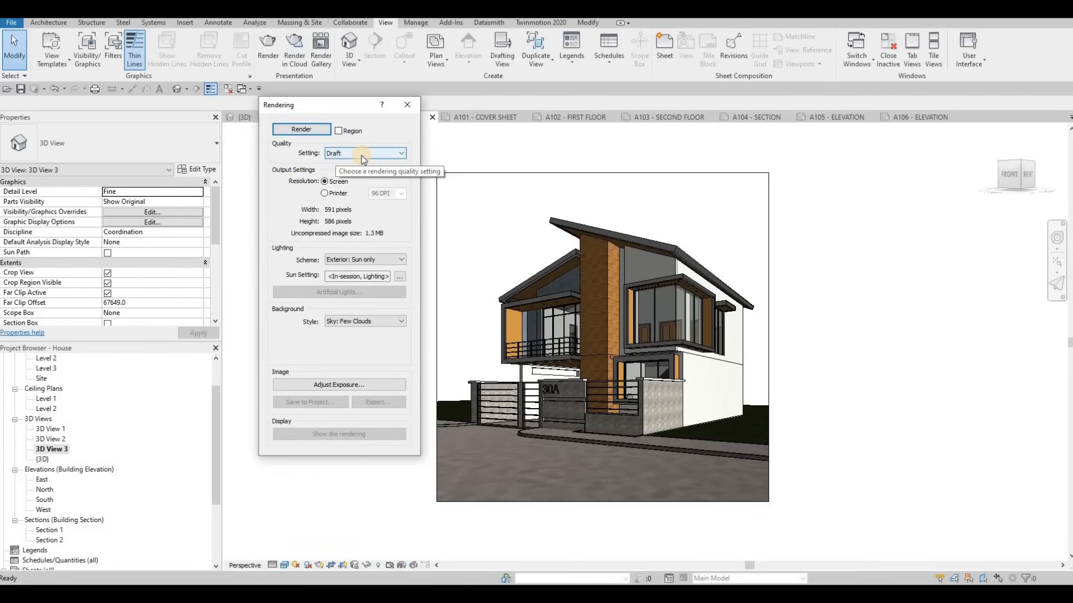
pyautogui.click(363, 154)
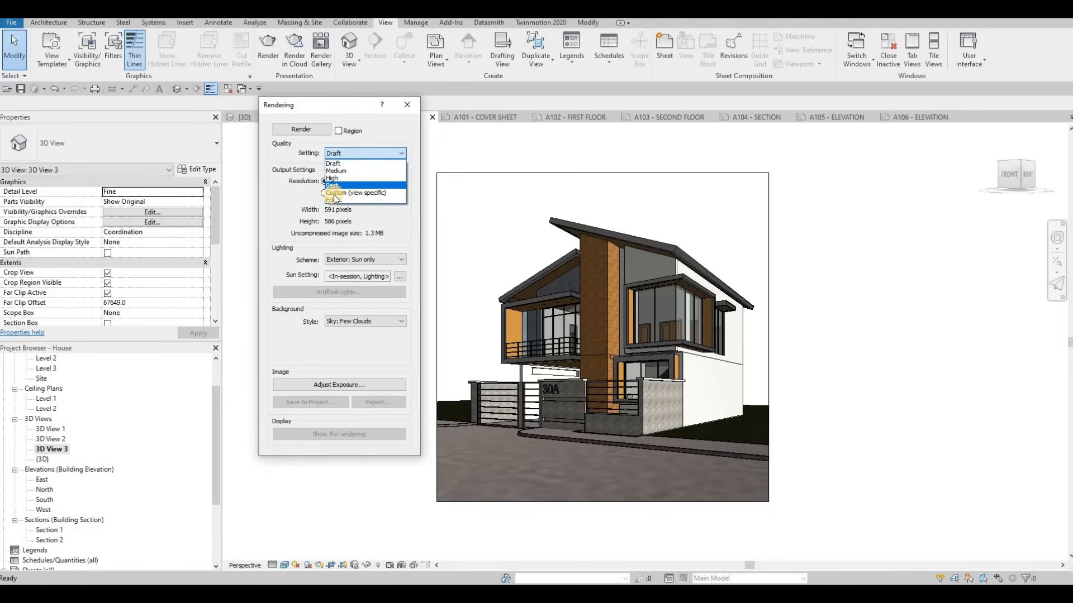
pyautogui.click(389, 140)
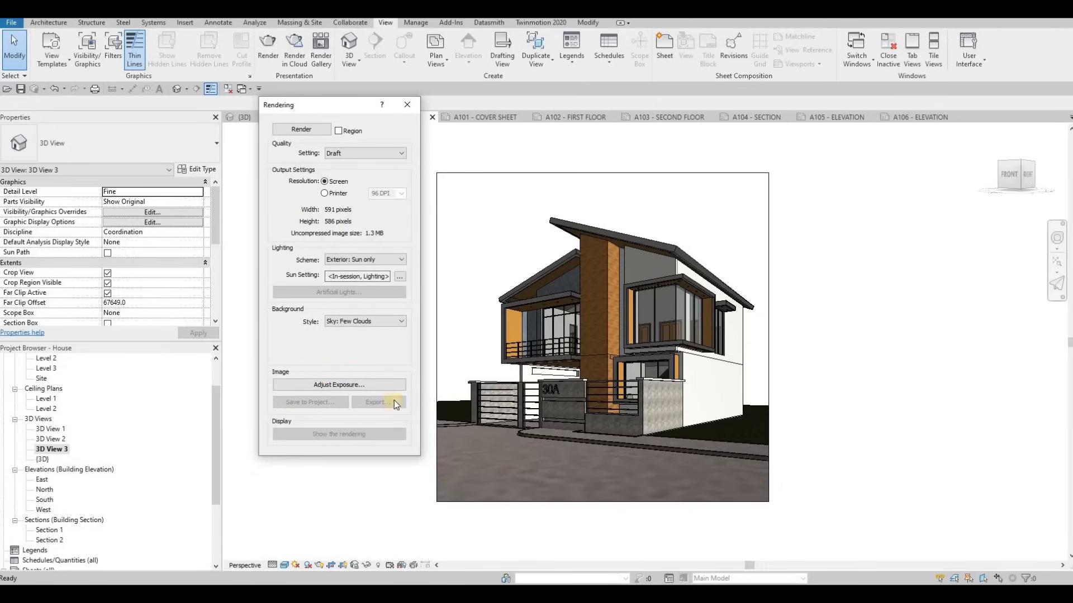
# Render 3D View 3 at Draft quality with sun-only lighting and few clouds
pyautogui.click(300, 130)
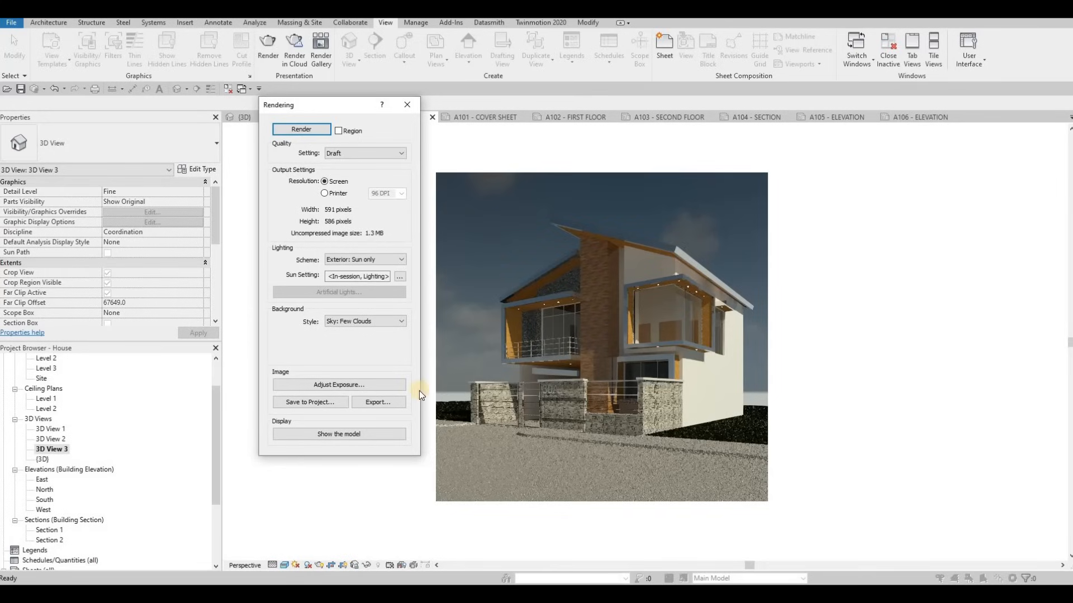
# Apply render exposure 13.10, highlights 0.29, shadows 0.74, saturation 1.12, white point 6768.5
pyautogui.click(345, 386)
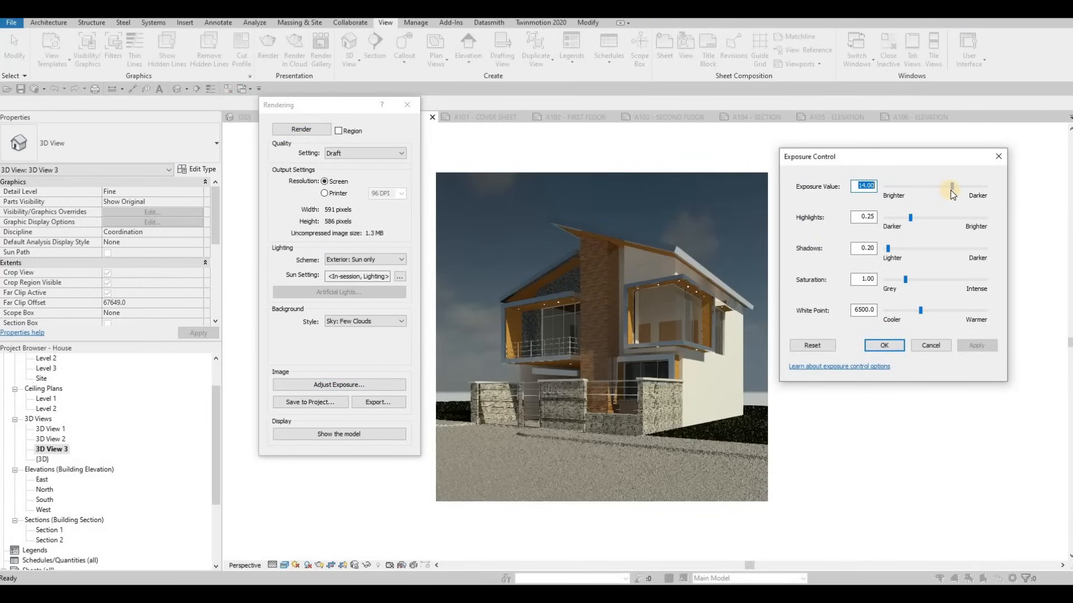
pyautogui.moveTo(951, 190); pyautogui.dragTo(947, 190)
pyautogui.moveTo(911, 223); pyautogui.dragTo(901, 250)
pyautogui.click(904, 289)
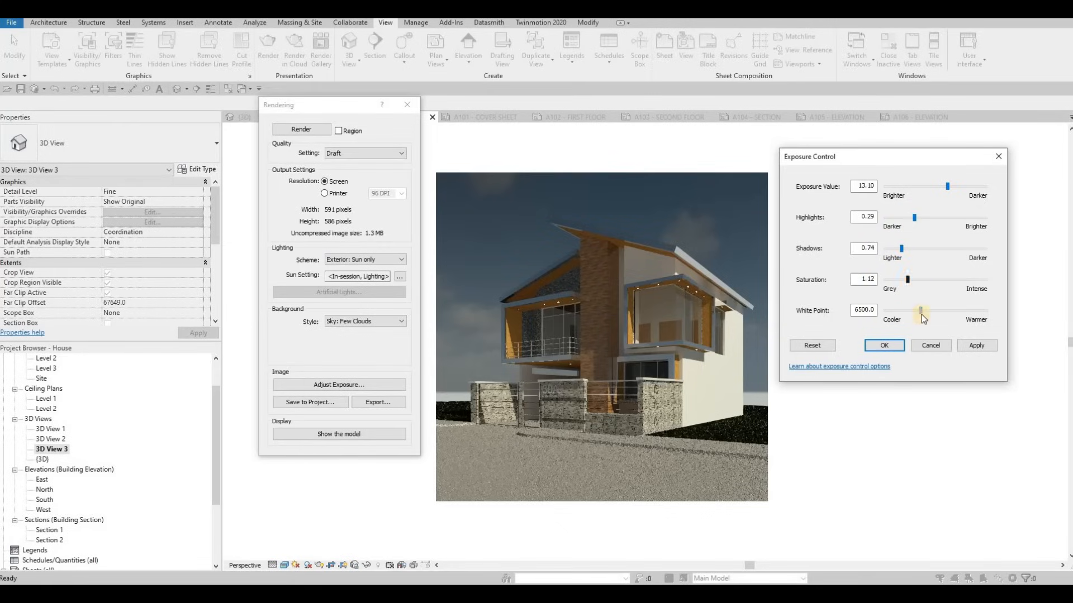
pyautogui.moveTo(921, 311); pyautogui.dragTo(923, 311)
pyautogui.click(965, 343)
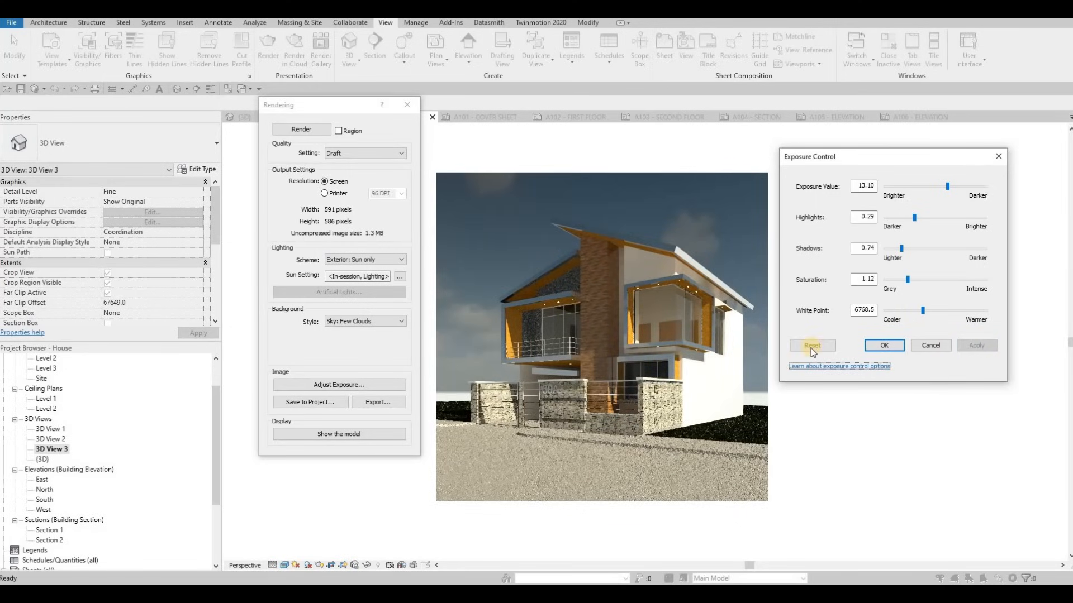
pyautogui.click(885, 346)
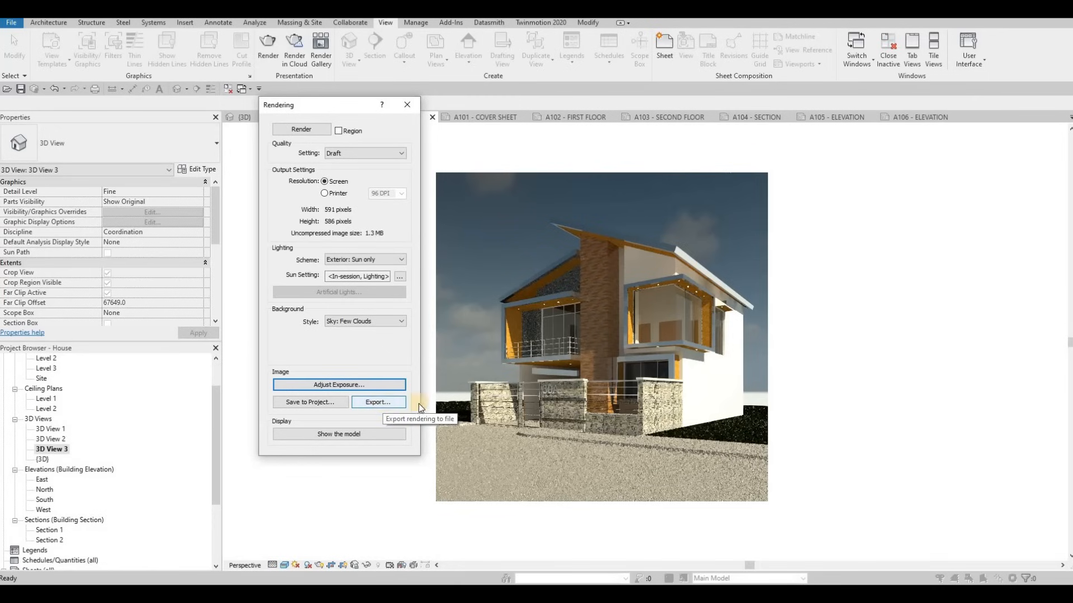
# Start exporting the render as a JPEG image, then cancel the export
pyautogui.click(382, 402)
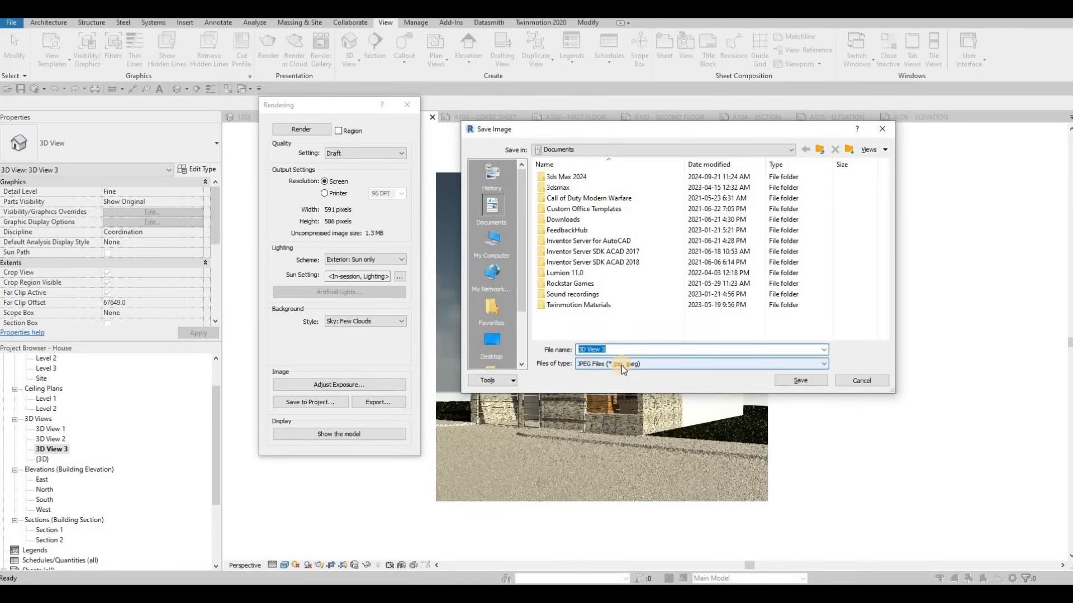
pyautogui.click(621, 365)
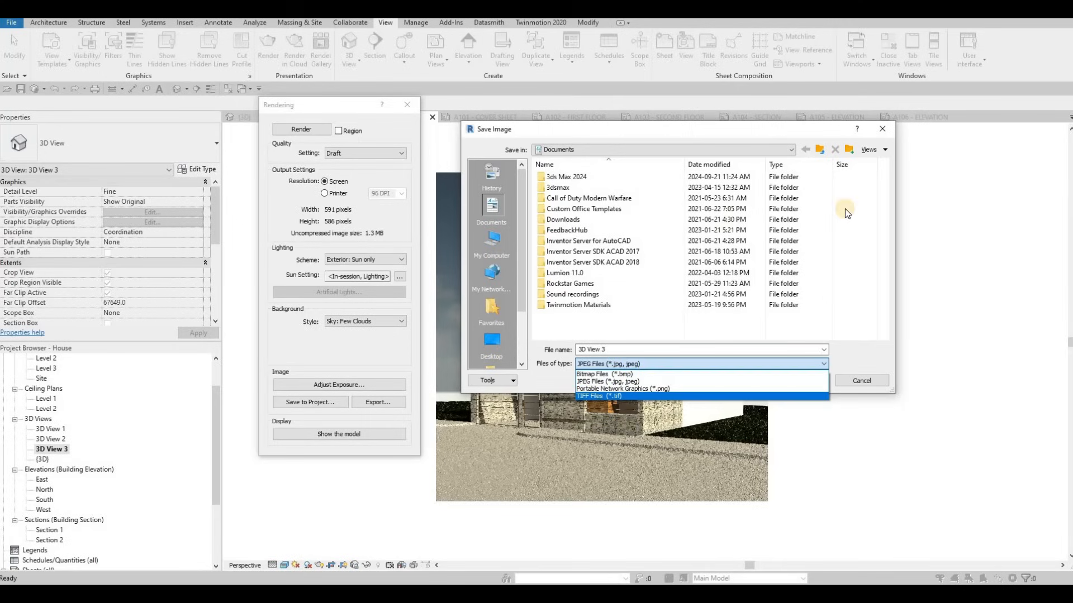
pyautogui.click(882, 128)
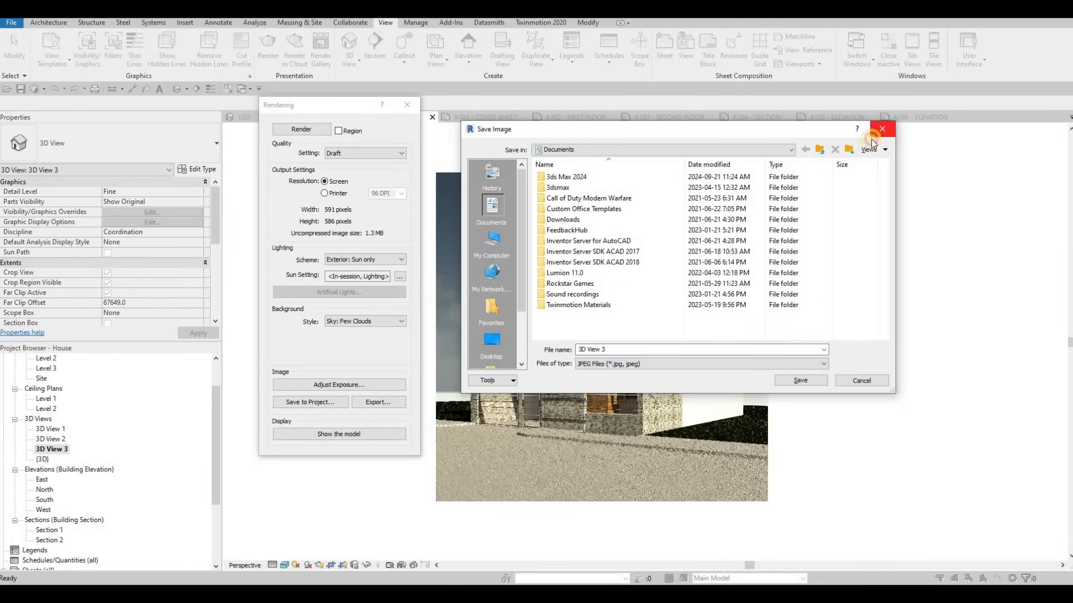
pyautogui.click(882, 128)
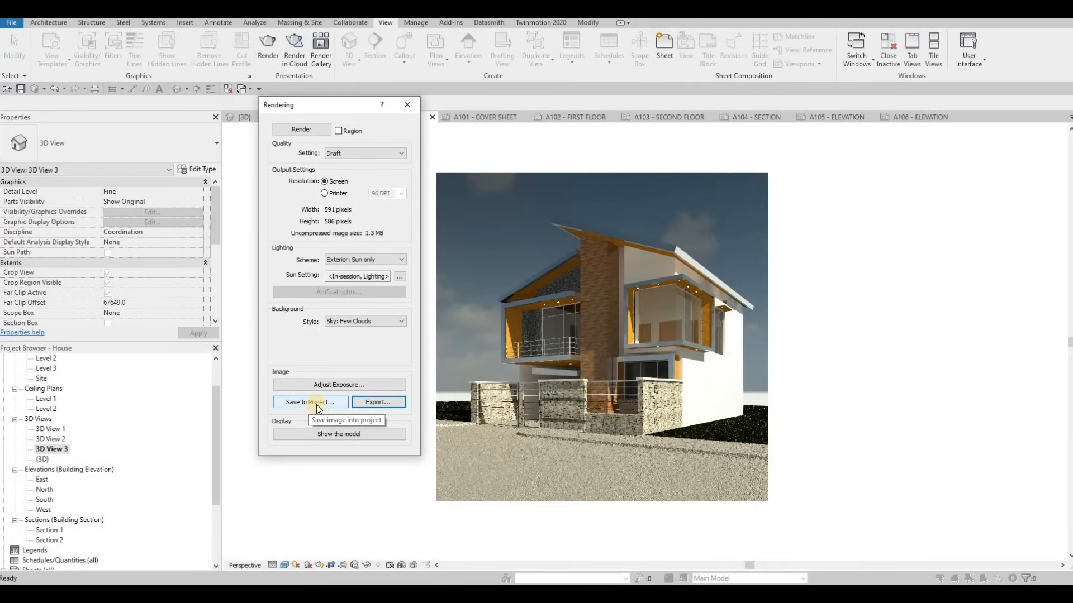
# Save the render to the project as RENDER 1 and close the Rendering dialog
pyautogui.click(316, 404)
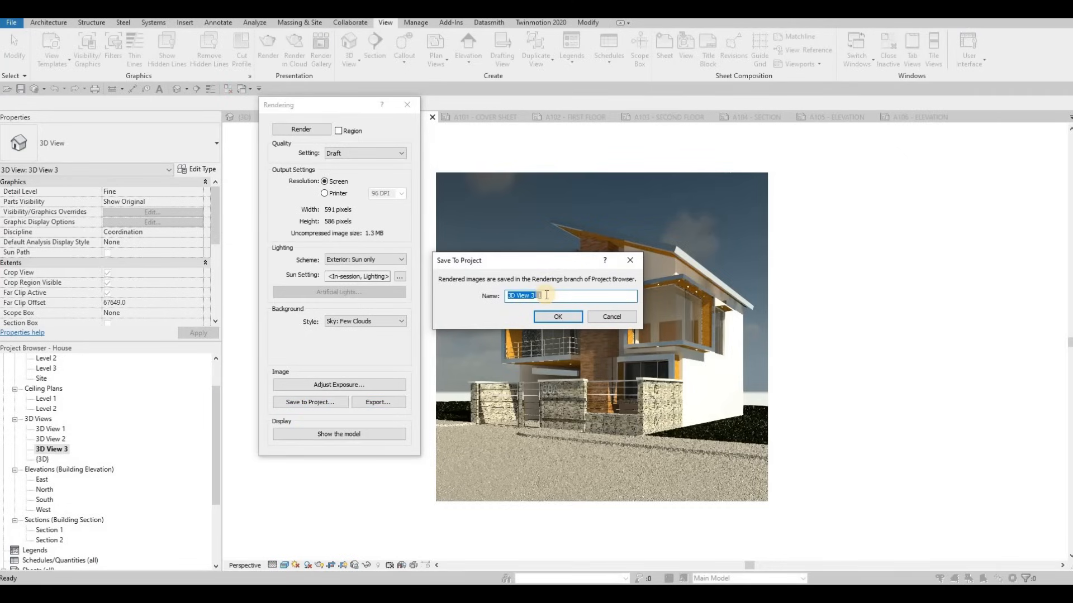
pyautogui.write('RENDER 1')
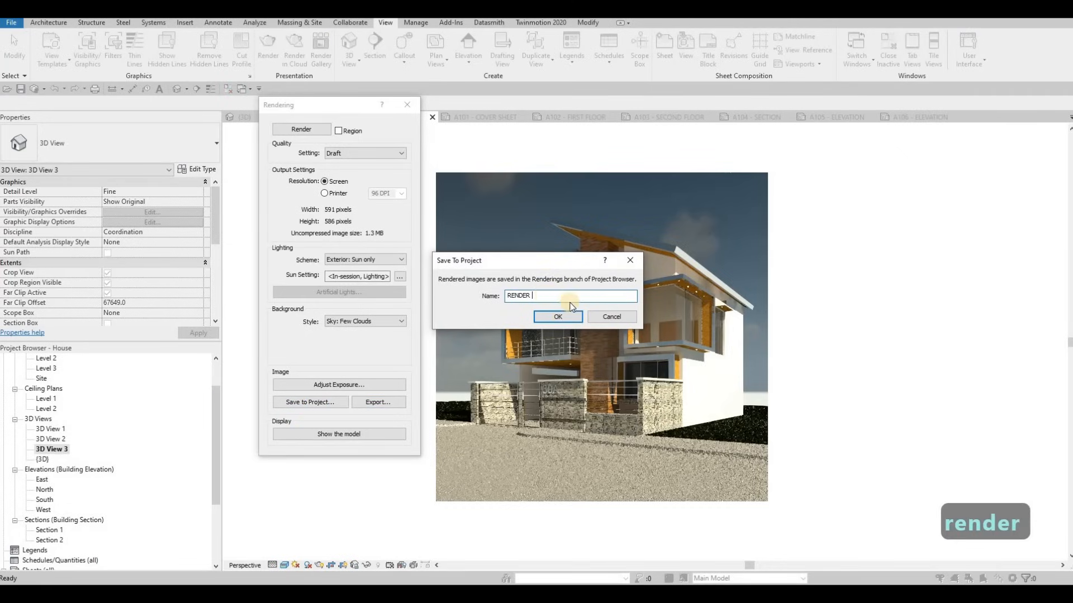
pyautogui.click(559, 317)
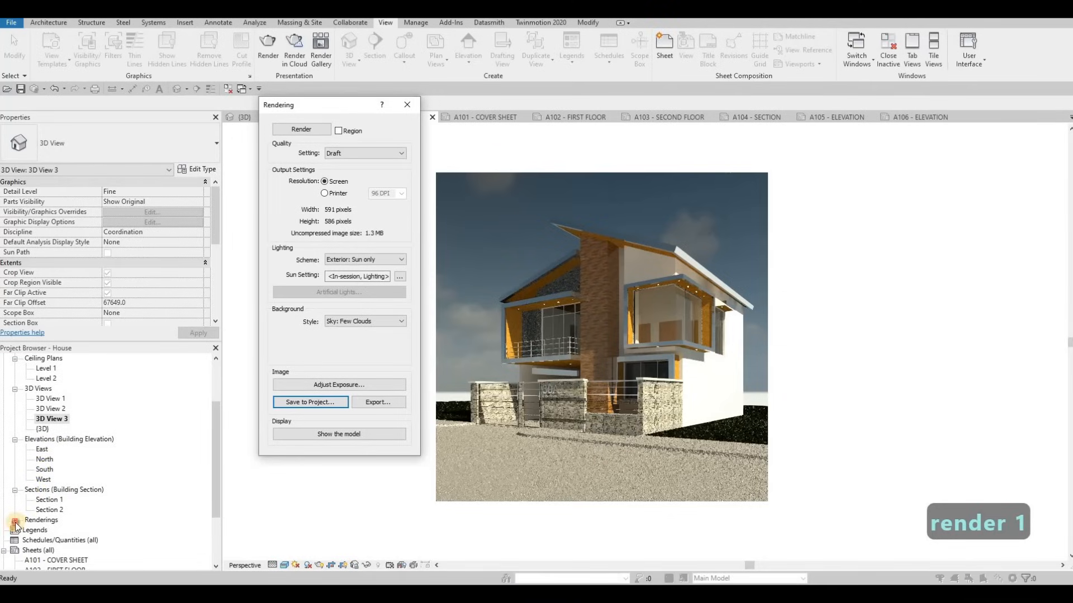
pyautogui.click(15, 521)
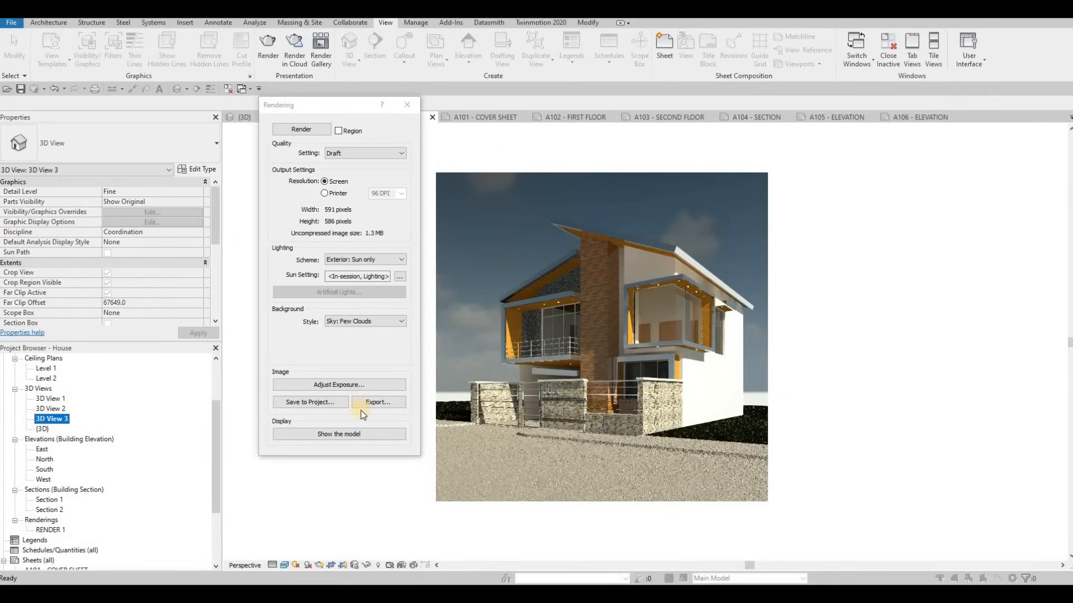
pyautogui.click(407, 105)
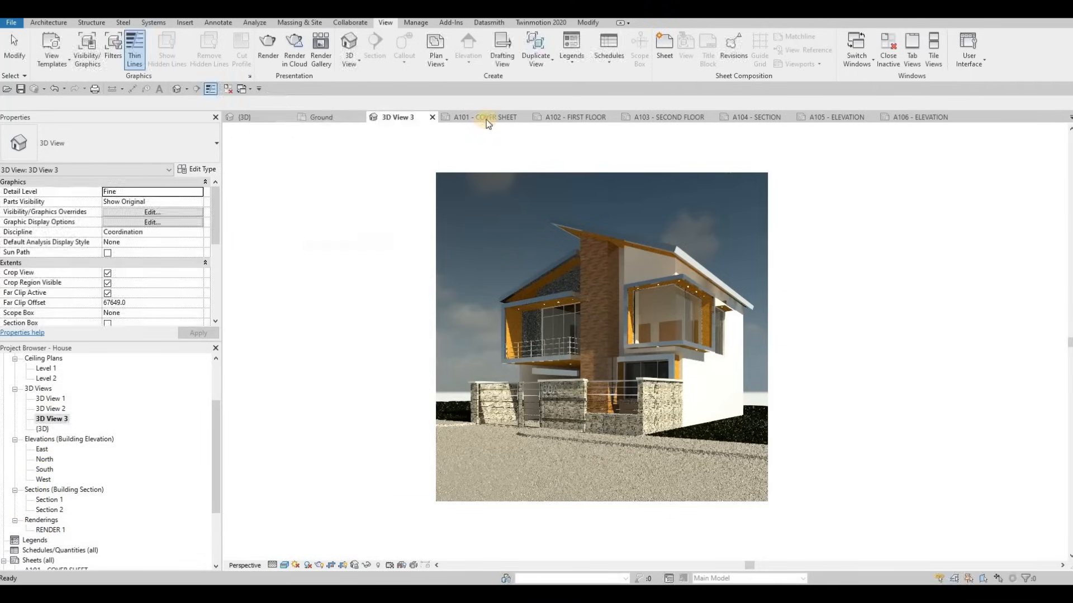
# Place RENDER 1 on the A101 cover sheet with the No Title viewport type
pyautogui.click(486, 118)
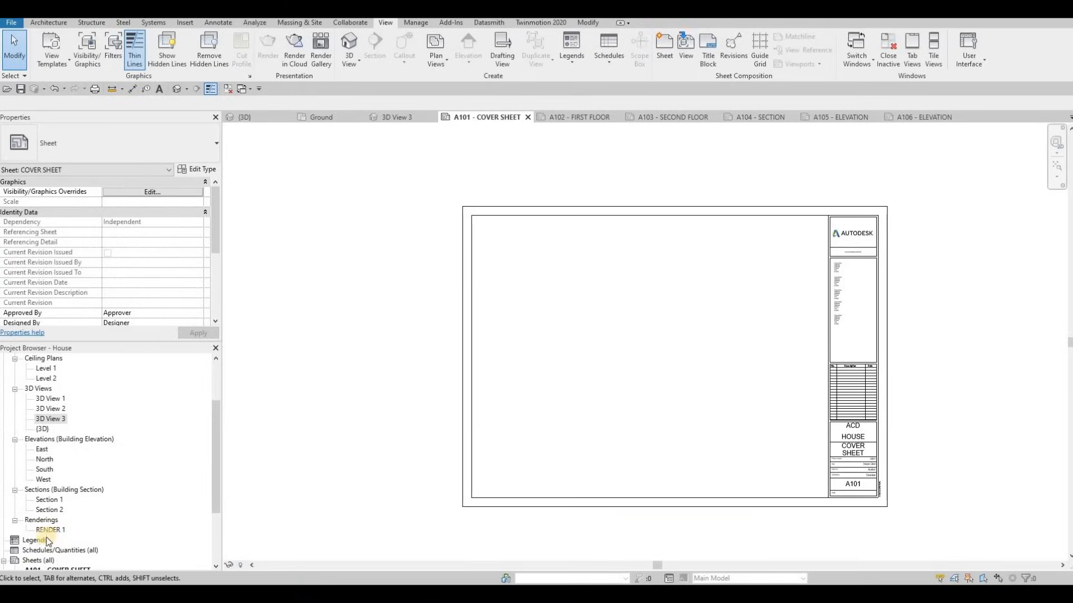
pyautogui.moveTo(47, 534); pyautogui.dragTo(546, 272)
pyautogui.click(532, 300)
pyautogui.scroll(3, 355, 208)
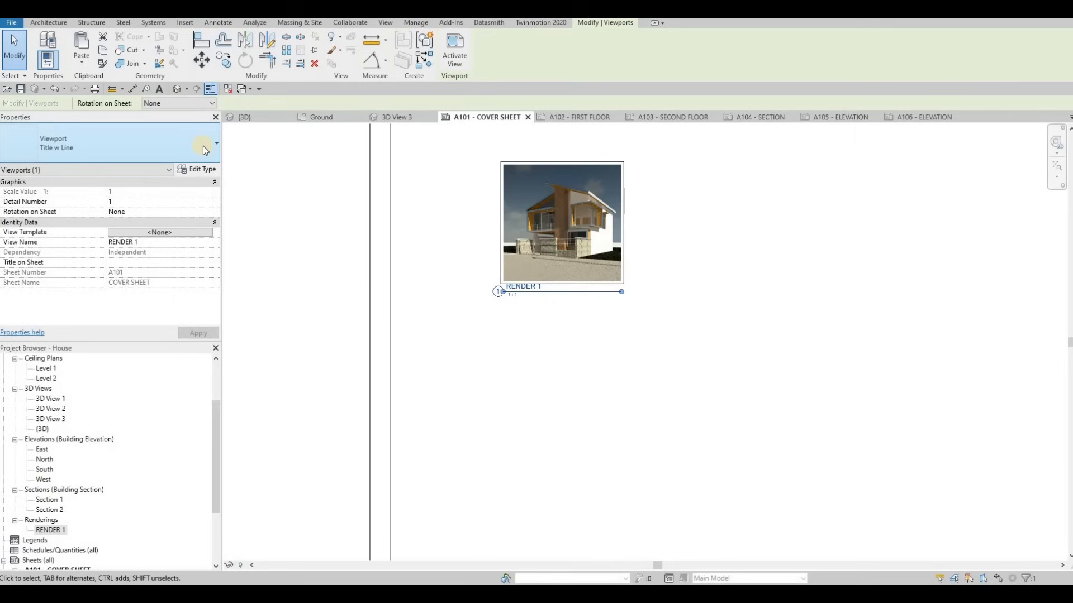
pyautogui.press('Escape')
pyautogui.press('Escape')
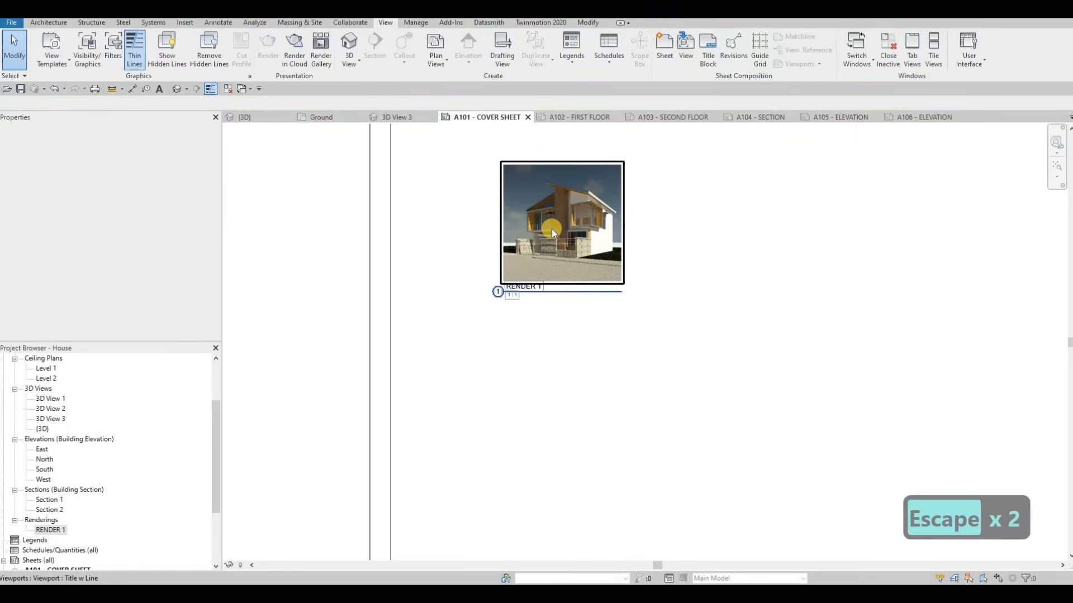
pyautogui.click(552, 229)
pyautogui.click(125, 155)
pyautogui.click(65, 195)
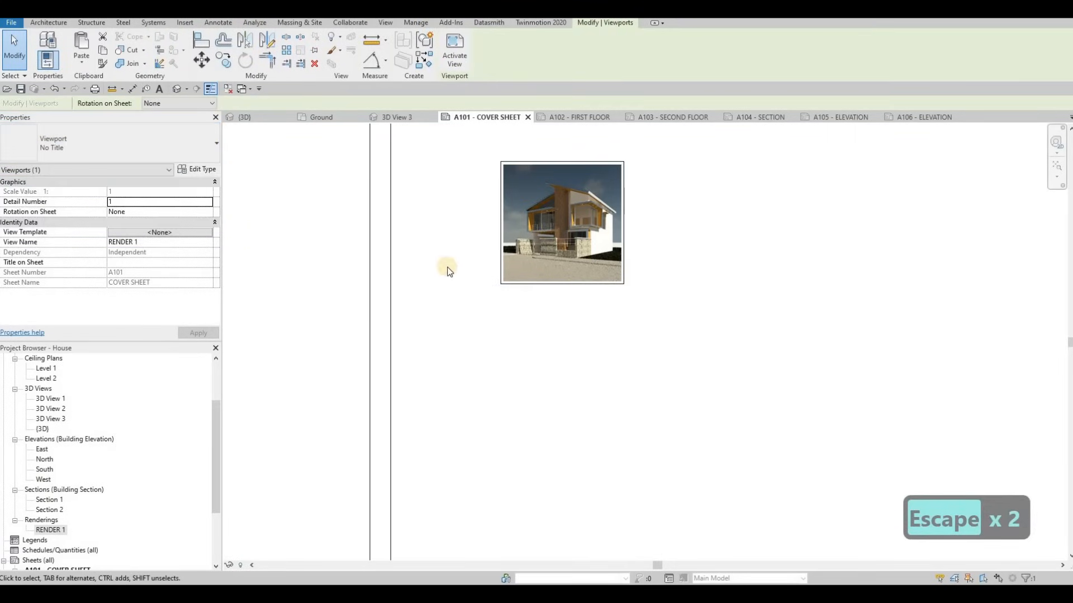
pyautogui.scroll(-3, 481, 263)
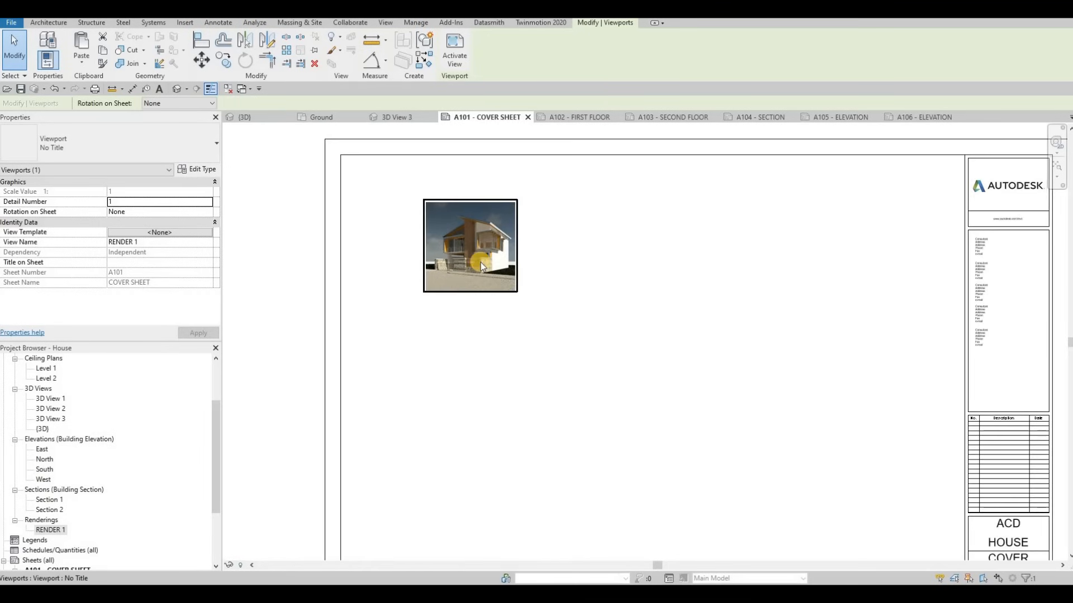
# Enlarge the render image to about 629.3 × 624.0, filling the sheet's left area
pyautogui.doubleClick(481, 263)
pyautogui.moveTo(677, 393); pyautogui.dragTo(878, 462)
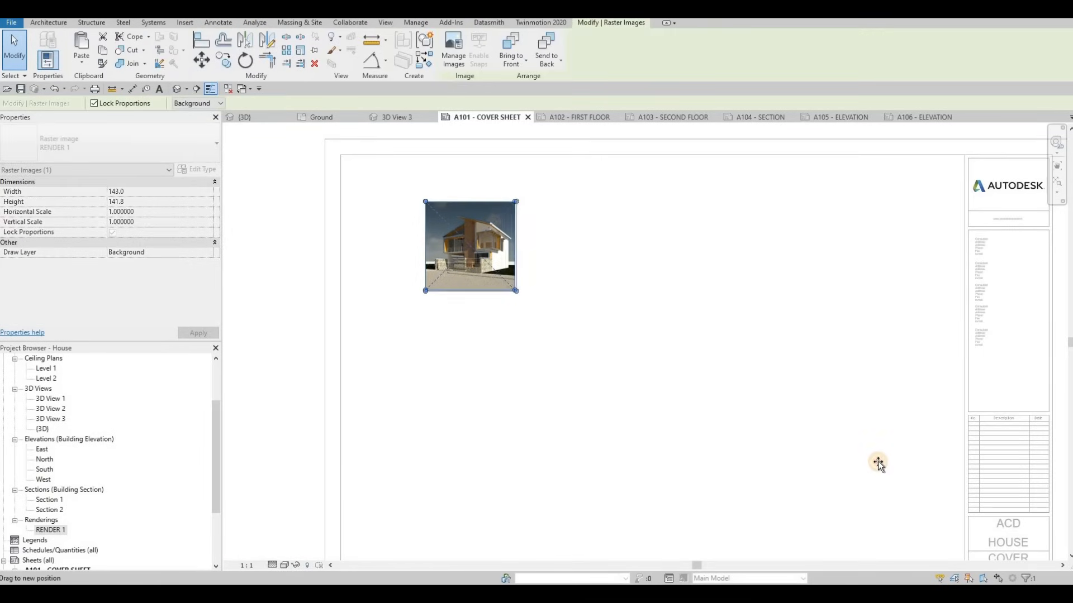
pyautogui.moveTo(679, 399); pyautogui.dragTo(726, 514)
pyautogui.scroll(-2, 698, 498)
pyautogui.moveTo(749, 459); pyautogui.dragTo(702, 337, button='middle')
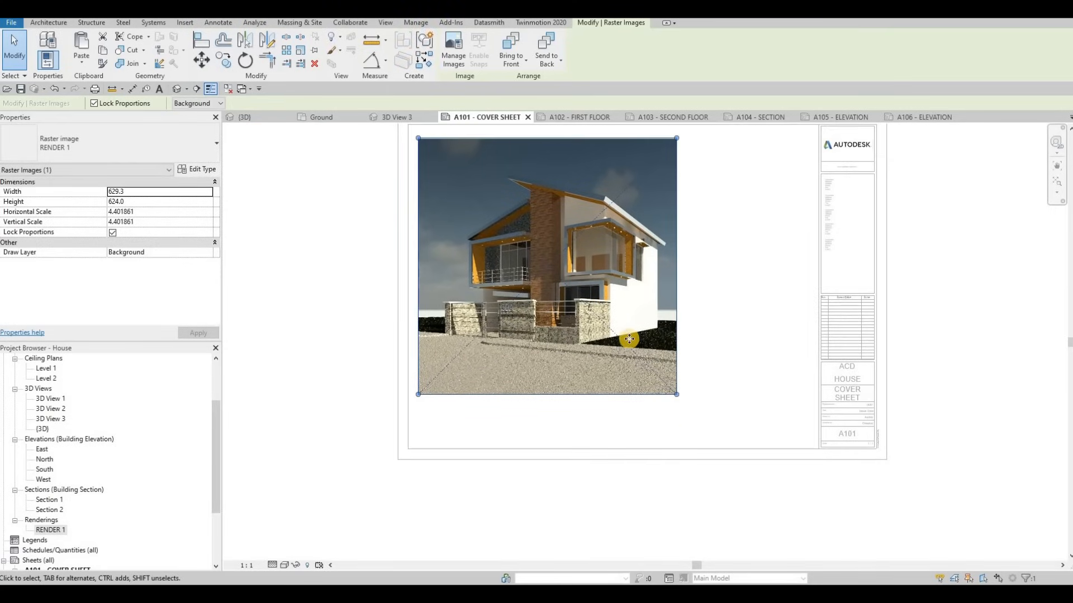
pyautogui.moveTo(628, 339); pyautogui.dragTo(623, 371, button='middle')
pyautogui.moveTo(568, 315); pyautogui.dragTo(574, 321)
pyautogui.click(294, 296)
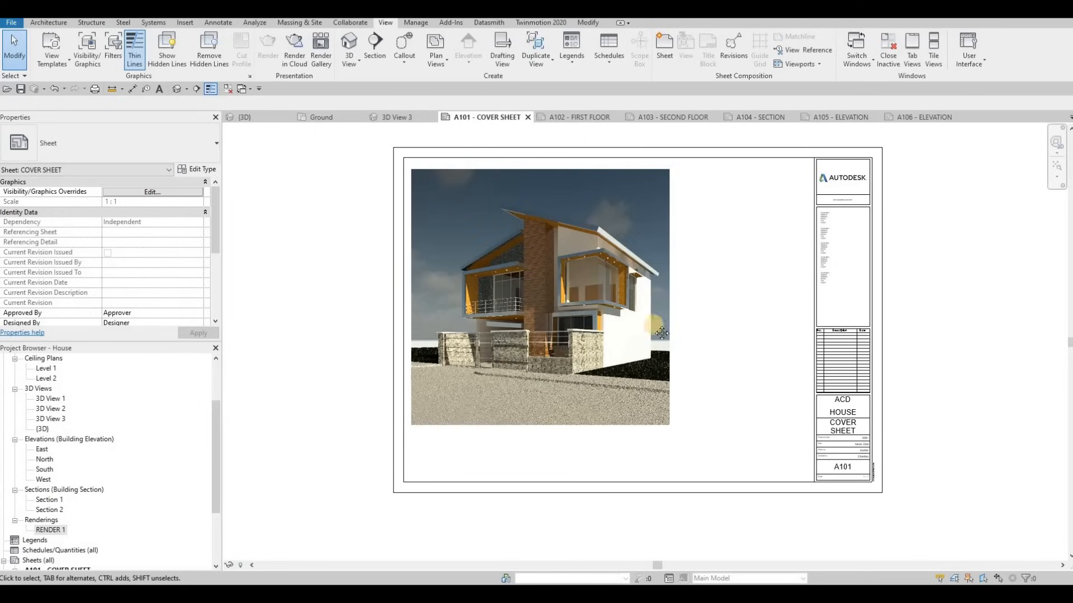
pyautogui.scroll(4, 659, 252)
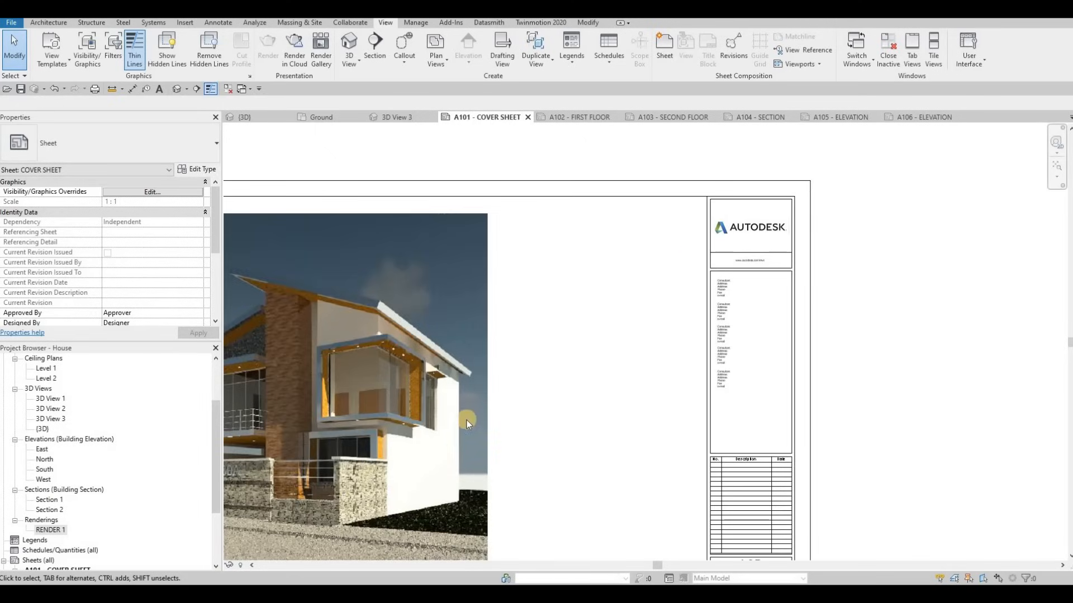
# Start a new Sheet List schedule from the Schedules/Quantities branch
pyautogui.scroll(-1, 72, 478)
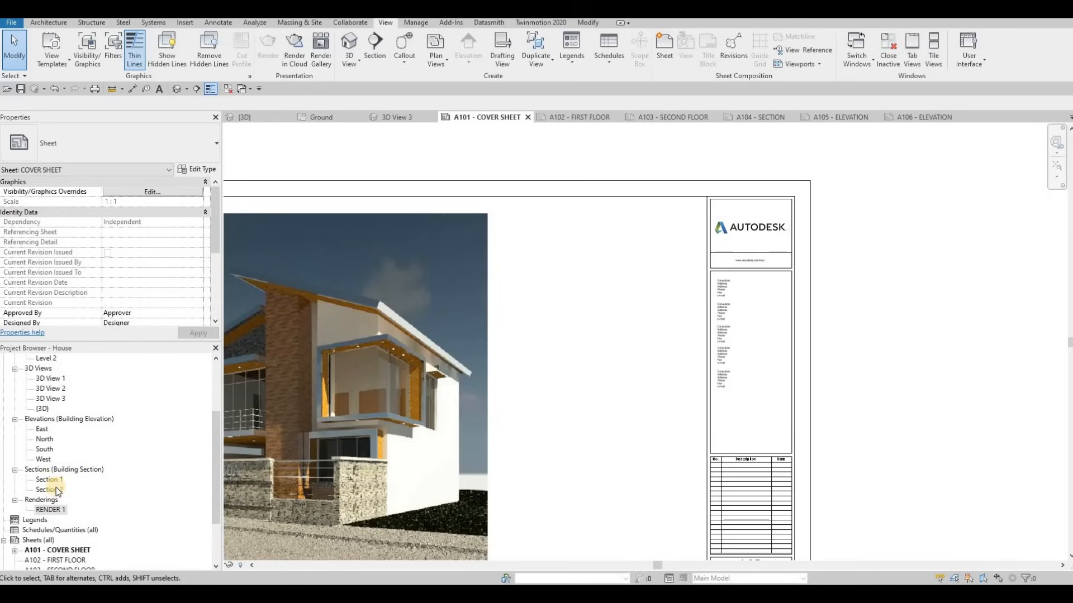
pyautogui.scroll(-1, 56, 519)
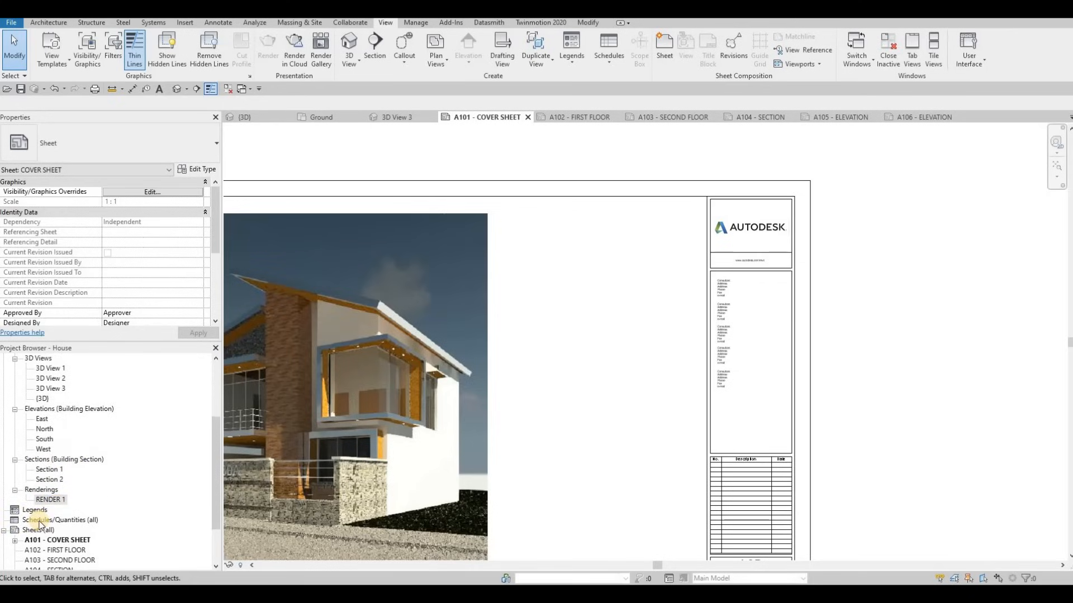
pyautogui.click(39, 520)
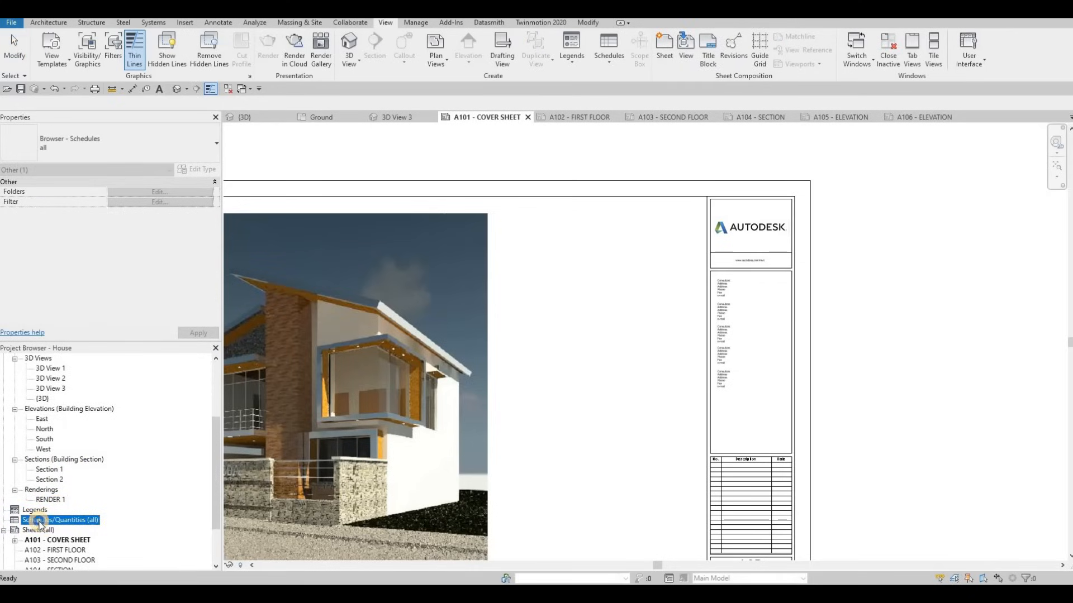
pyautogui.rightClick(39, 522)
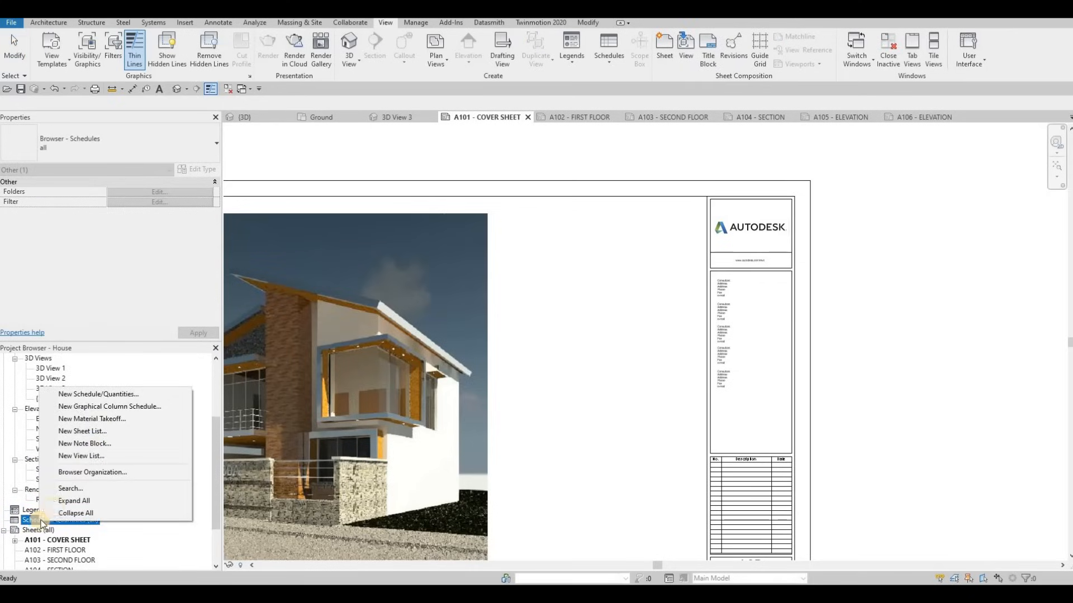
pyautogui.click(91, 432)
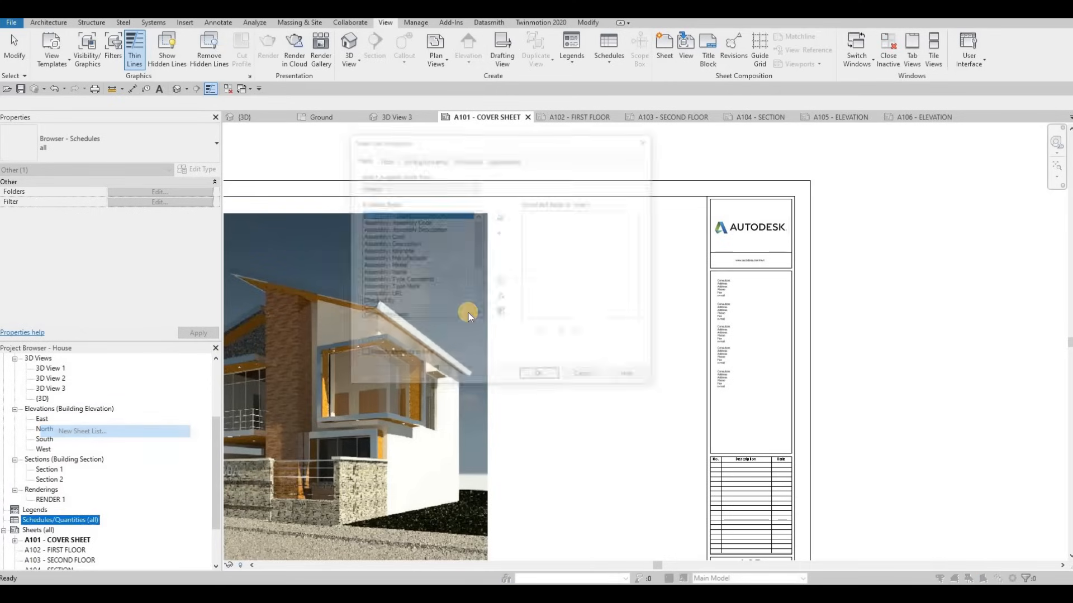
# Schedule only the Sheet Number and Sheet Name fields, dropping Drawn By, and create the list
pyautogui.scroll(-4, 466, 283)
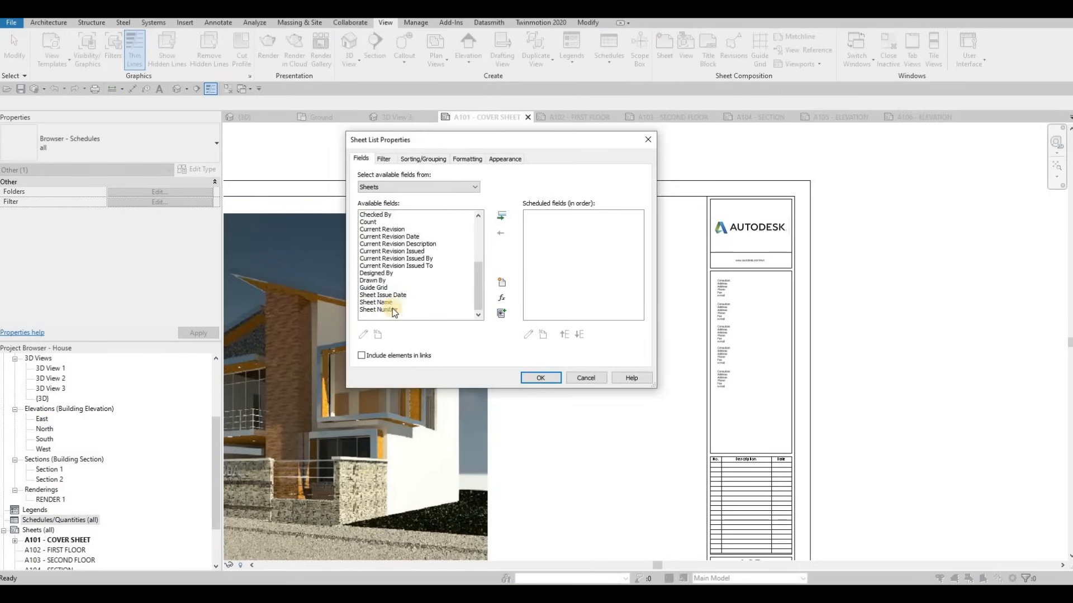
pyautogui.click(384, 310)
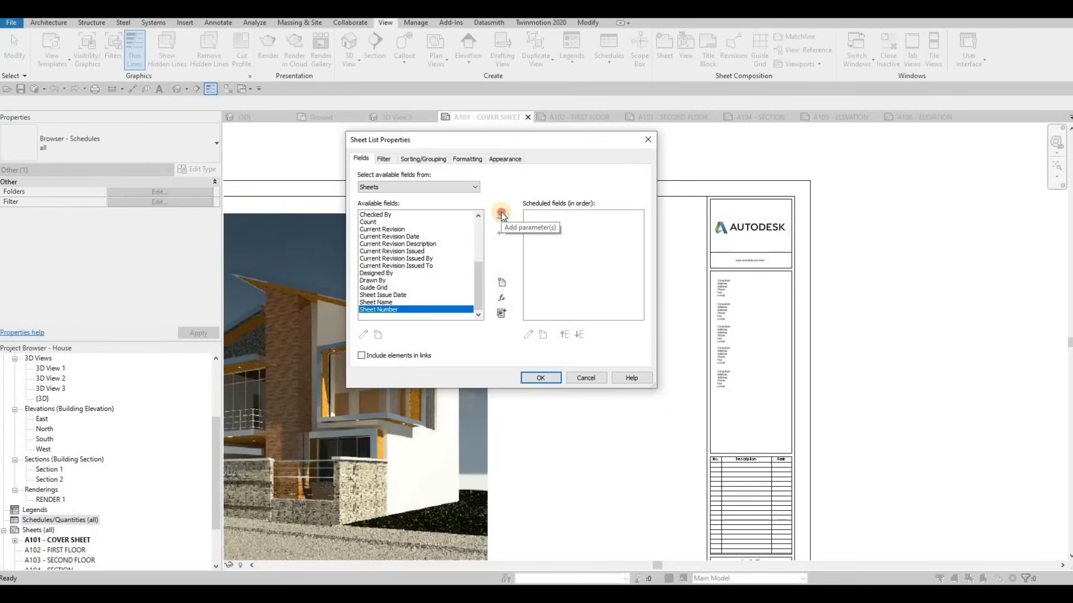
pyautogui.doubleClick(373, 310)
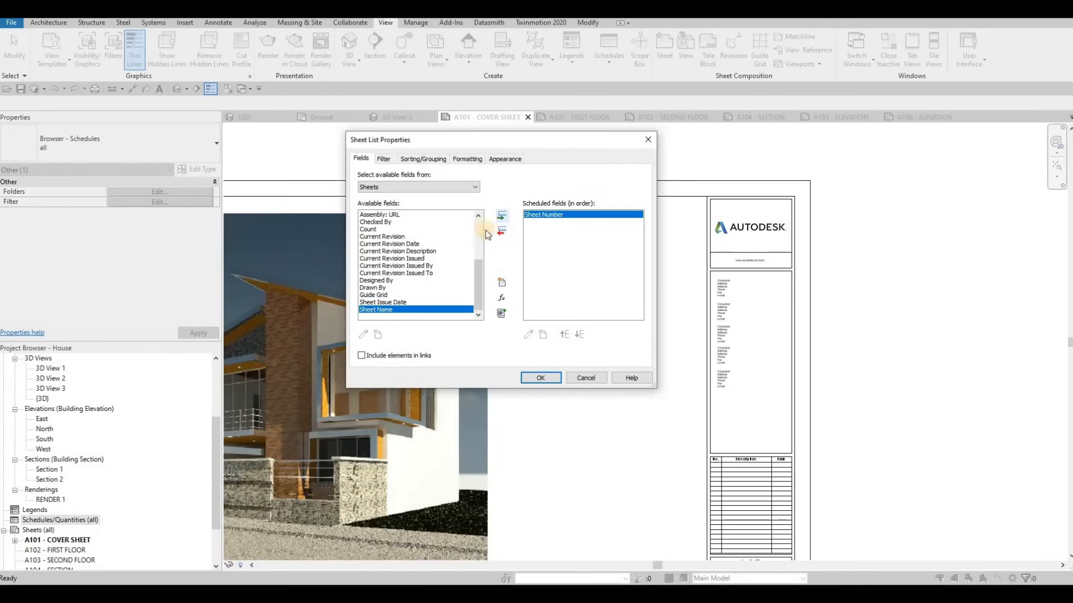
pyautogui.click(505, 218)
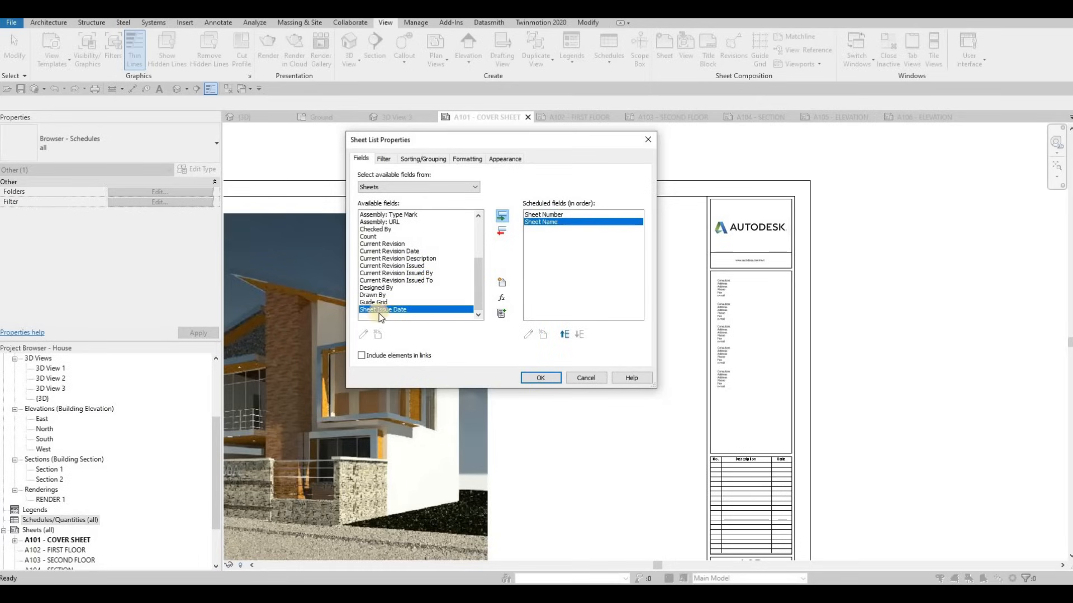
pyautogui.click(380, 310)
pyautogui.click(386, 296)
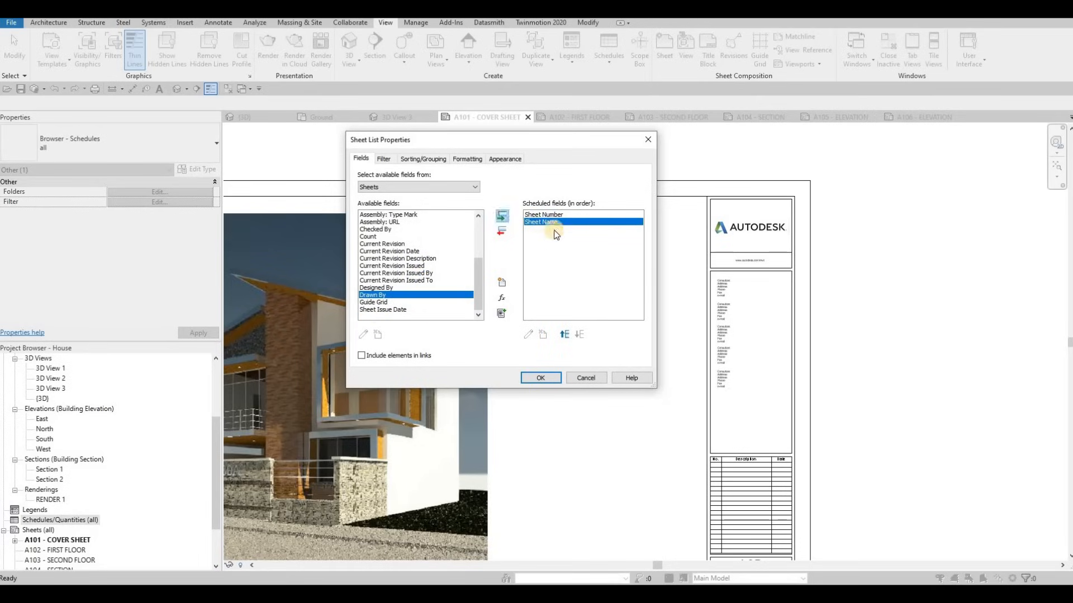
pyautogui.click(501, 216)
pyautogui.click(534, 223)
pyautogui.click(533, 229)
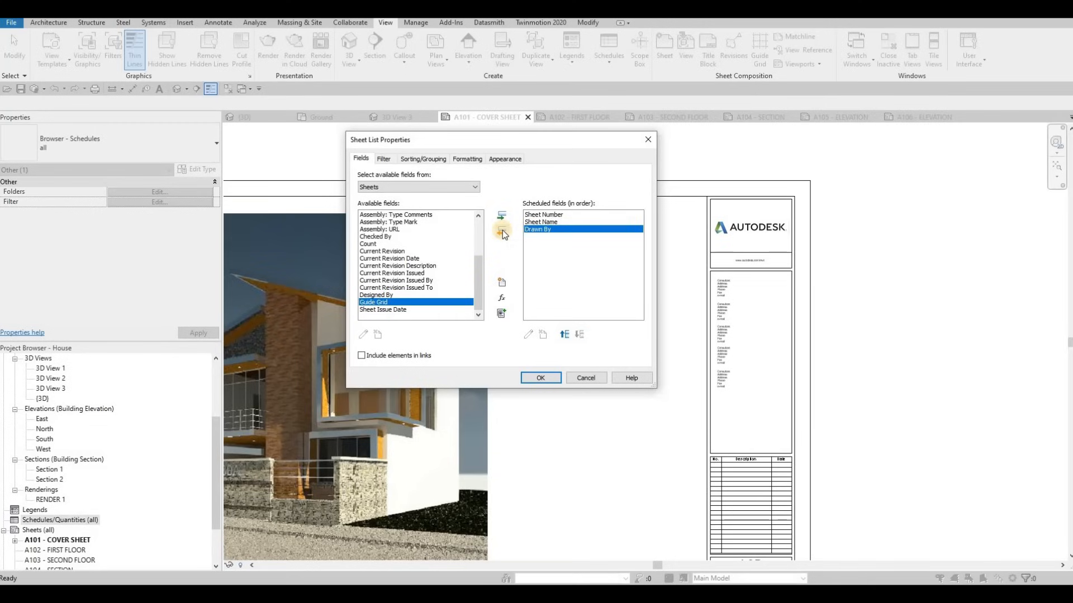
pyautogui.click(502, 230)
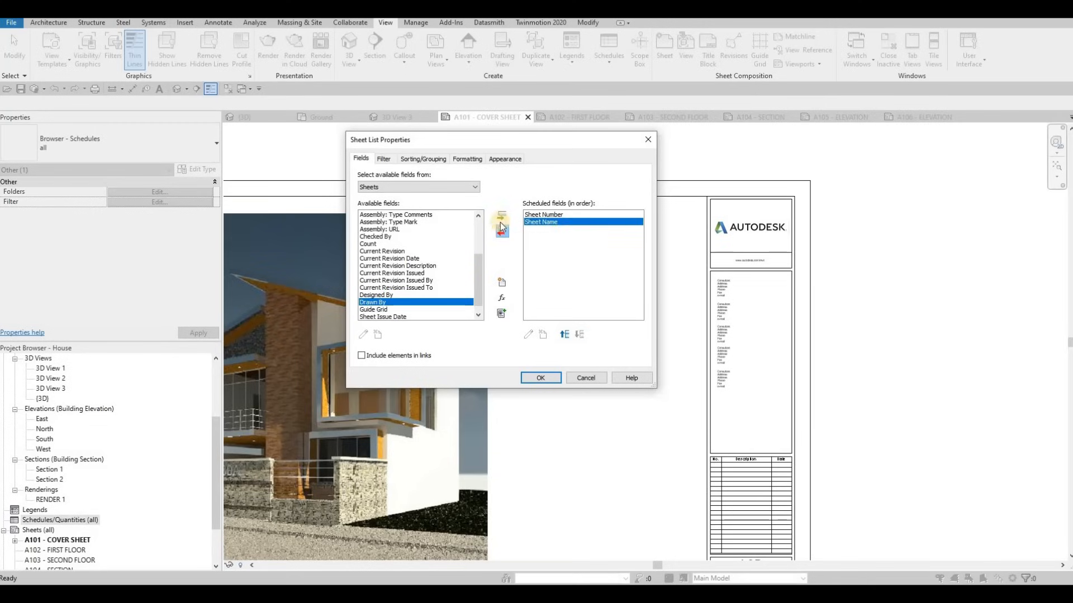
pyautogui.click(541, 378)
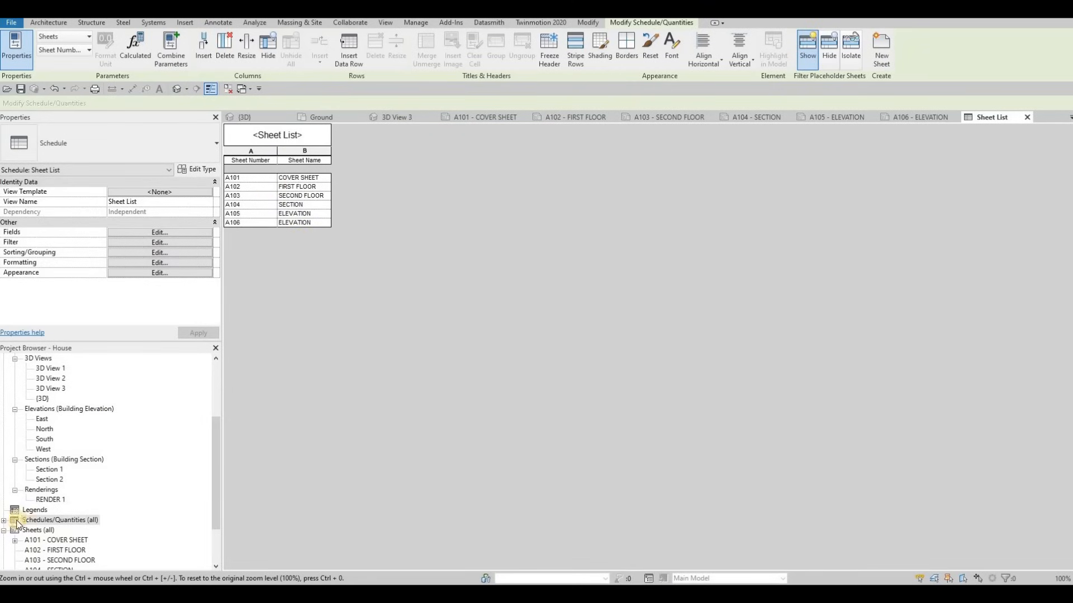
# Place the Sheet List beside the render on A101, then reopen the Sheet List view
pyautogui.click(482, 120)
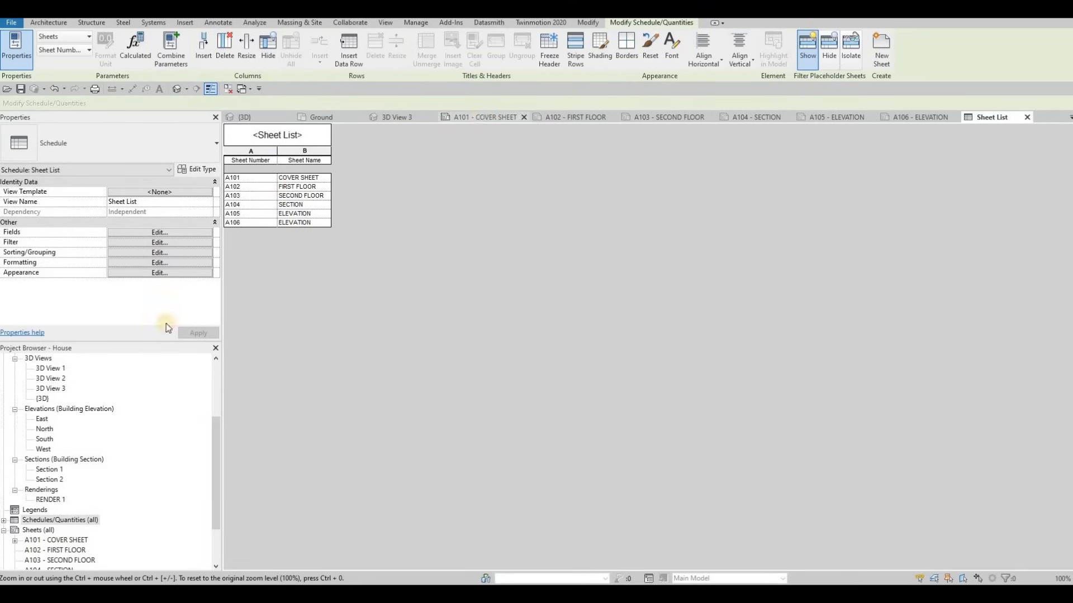
pyautogui.doubleClick(53, 521)
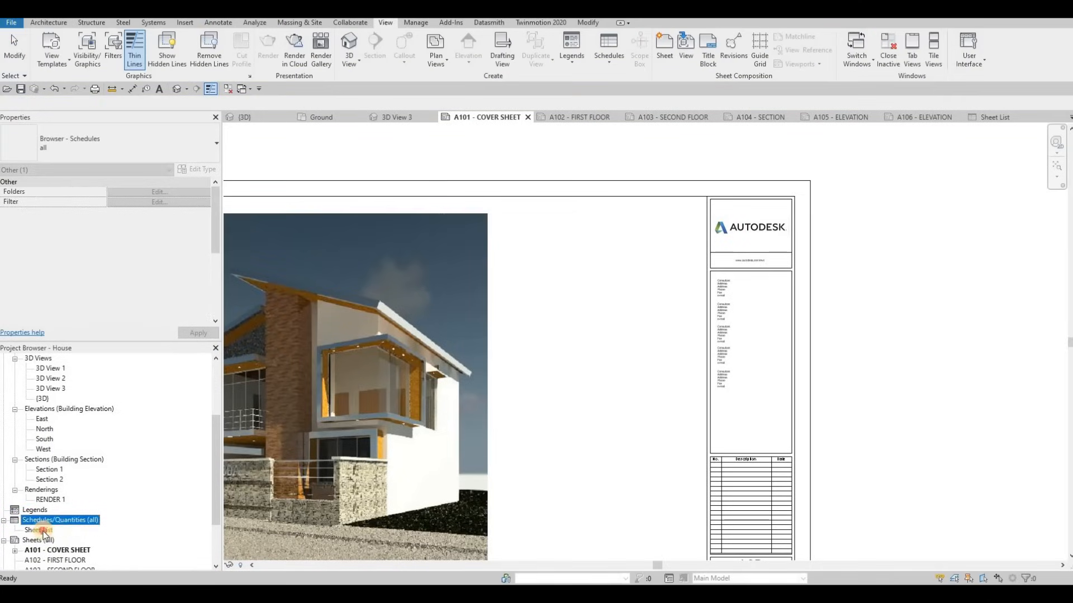
pyautogui.moveTo(40, 532); pyautogui.dragTo(577, 246)
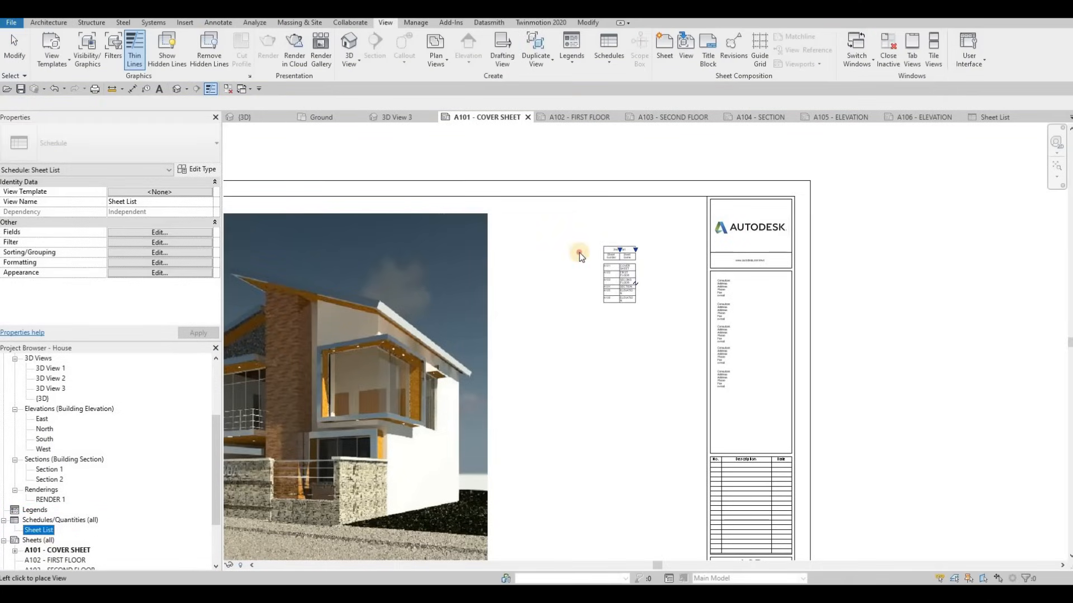
pyautogui.click(590, 236)
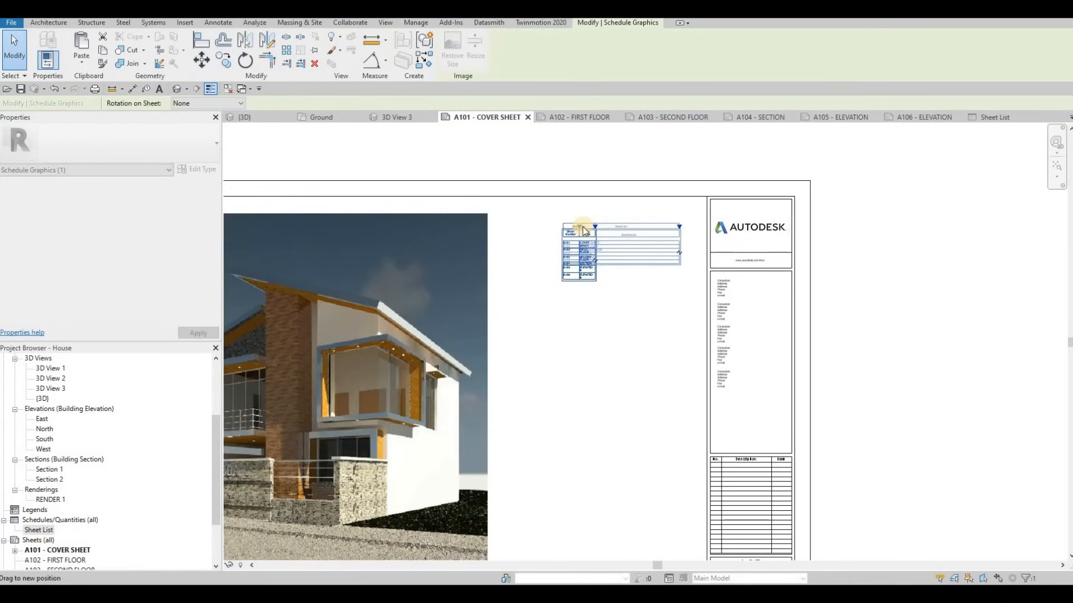
pyautogui.moveTo(626, 228); pyautogui.dragTo(629, 217)
pyautogui.scroll(4, 570, 275)
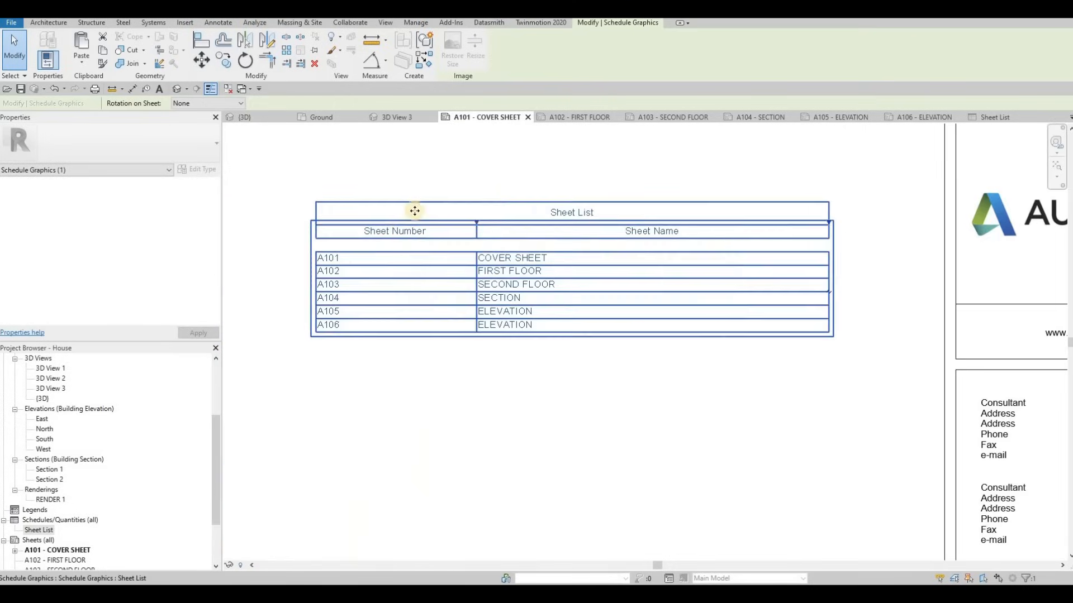
pyautogui.rightClick(36, 532)
pyautogui.doubleClick(38, 531)
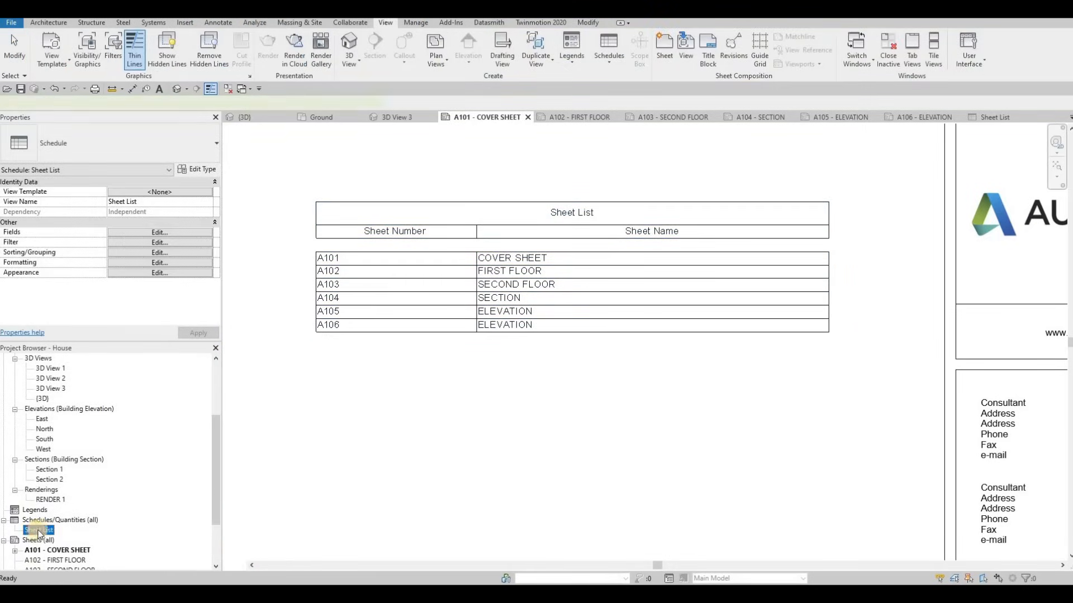
# Remove the blank row and set Arial text: 8mm title, 6mm header, 4mm body
pyautogui.click(160, 242)
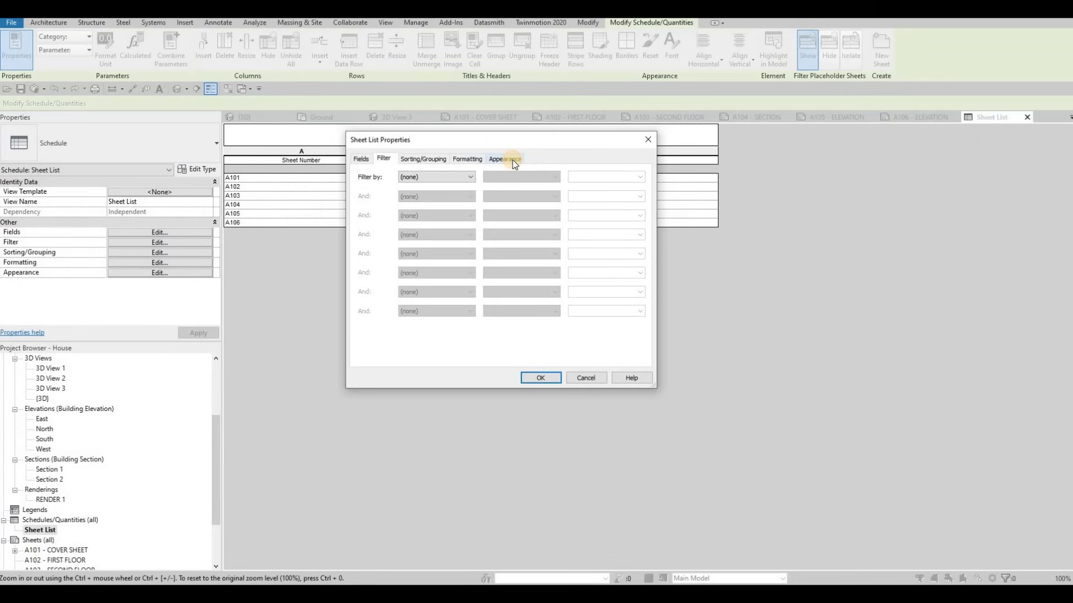
pyautogui.click(512, 160)
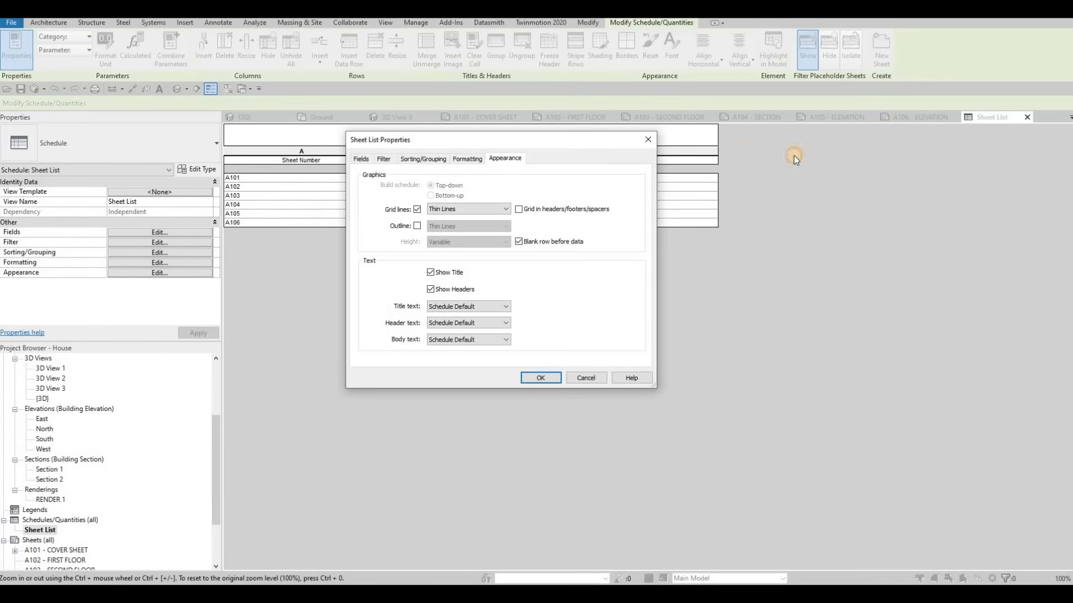
pyautogui.moveTo(553, 139); pyautogui.dragTo(852, 150)
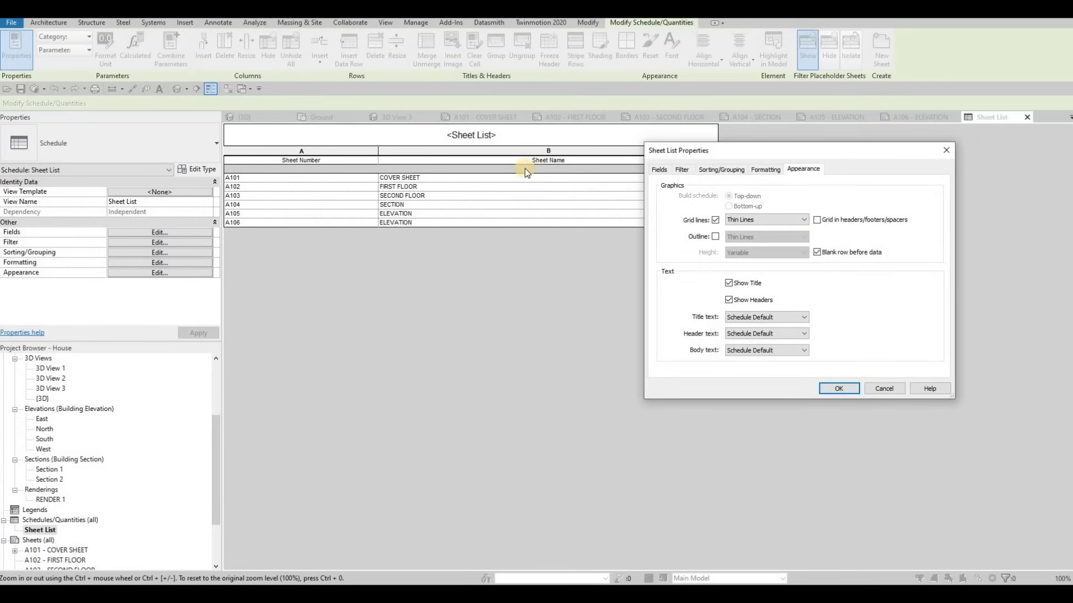
pyautogui.click(817, 252)
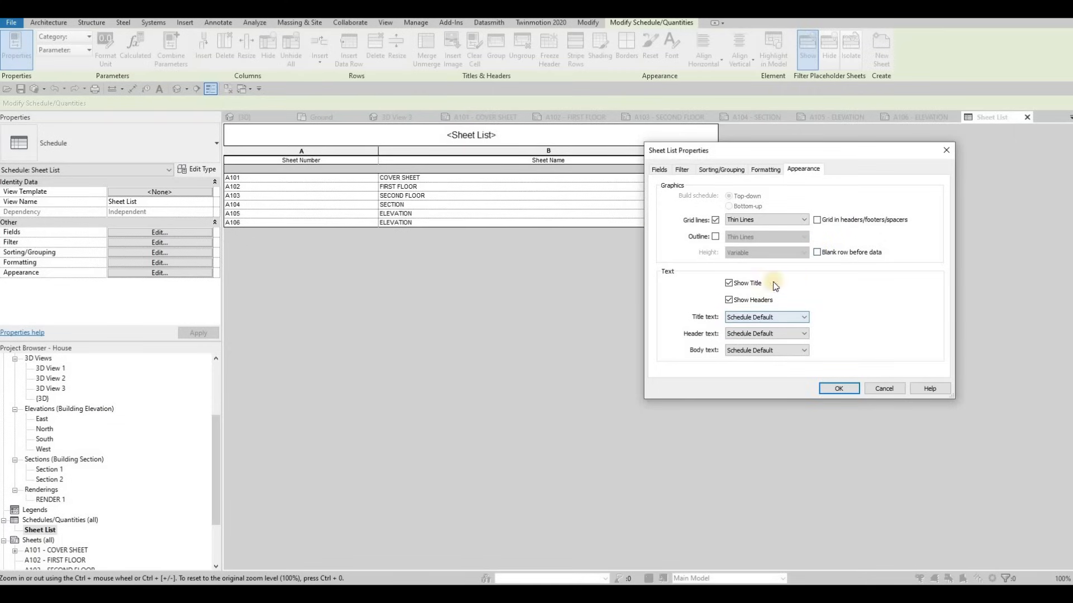
pyautogui.click(760, 317)
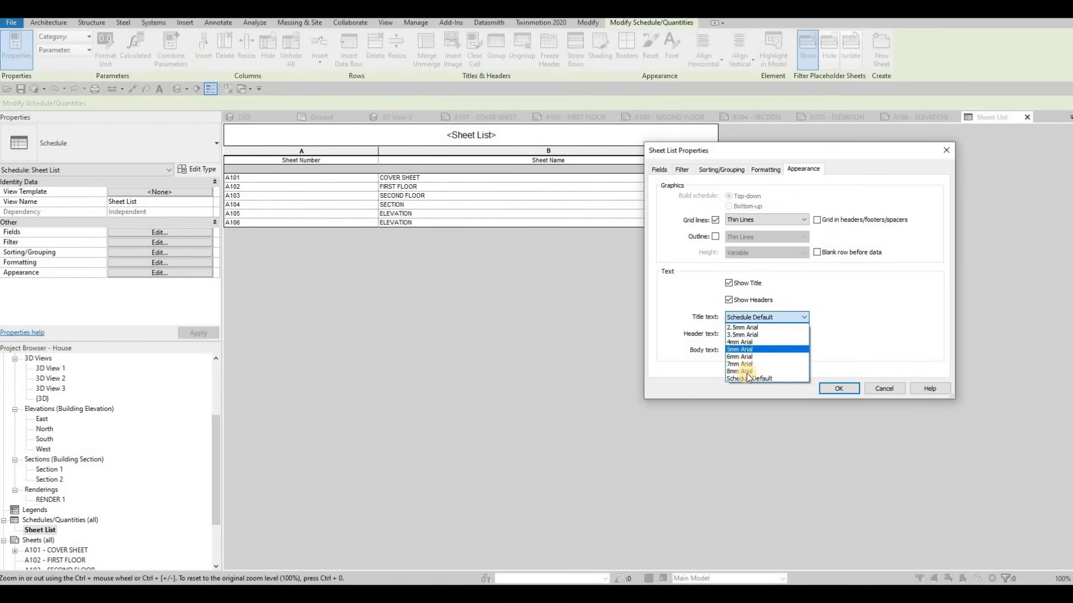
pyautogui.click(752, 364)
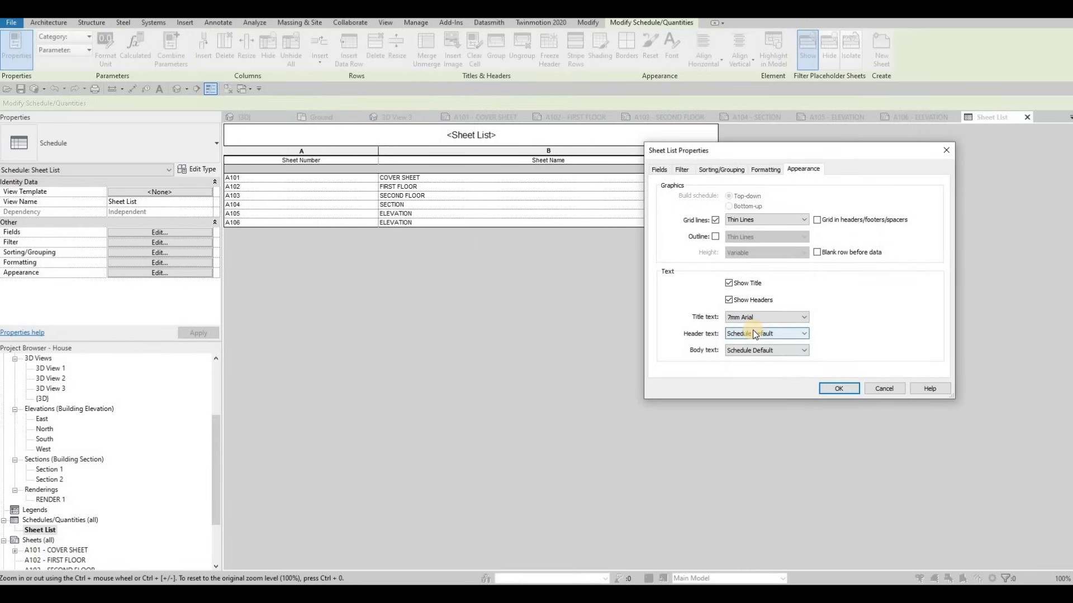
pyautogui.click(760, 318)
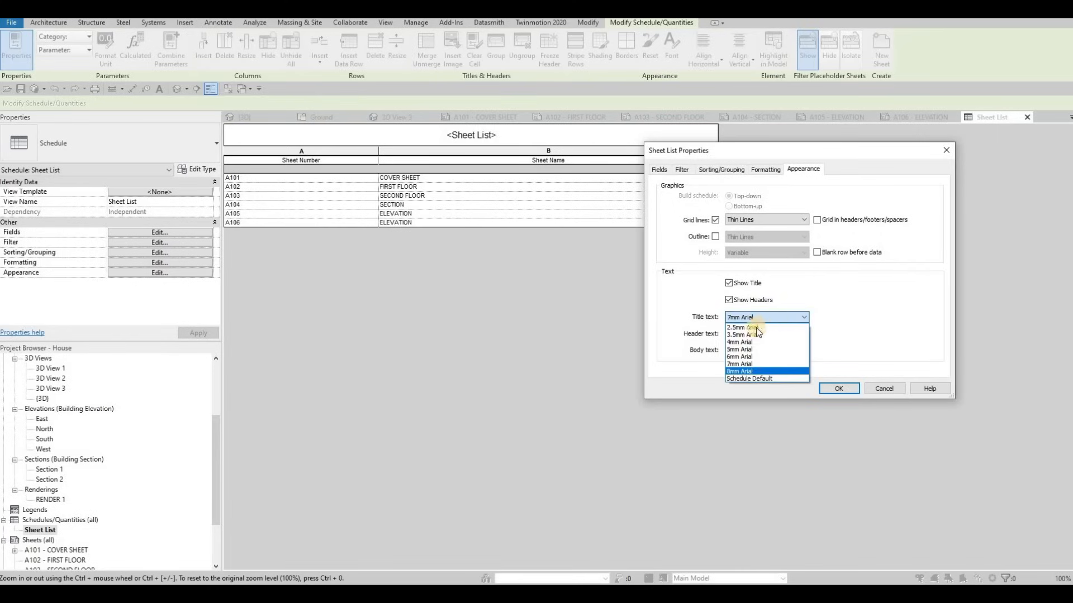
pyautogui.click(752, 371)
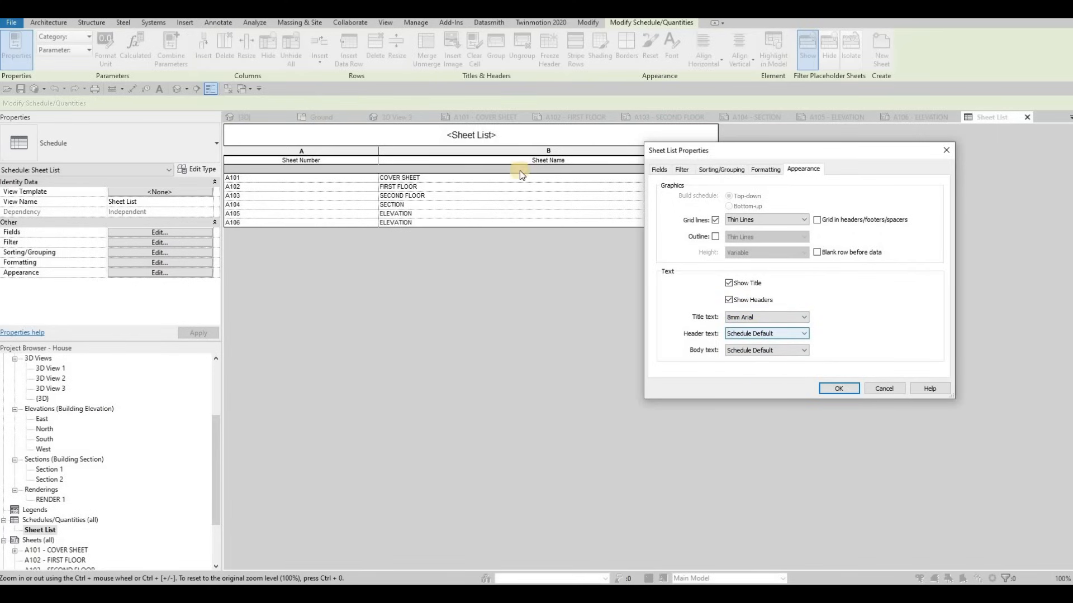
pyautogui.click(759, 335)
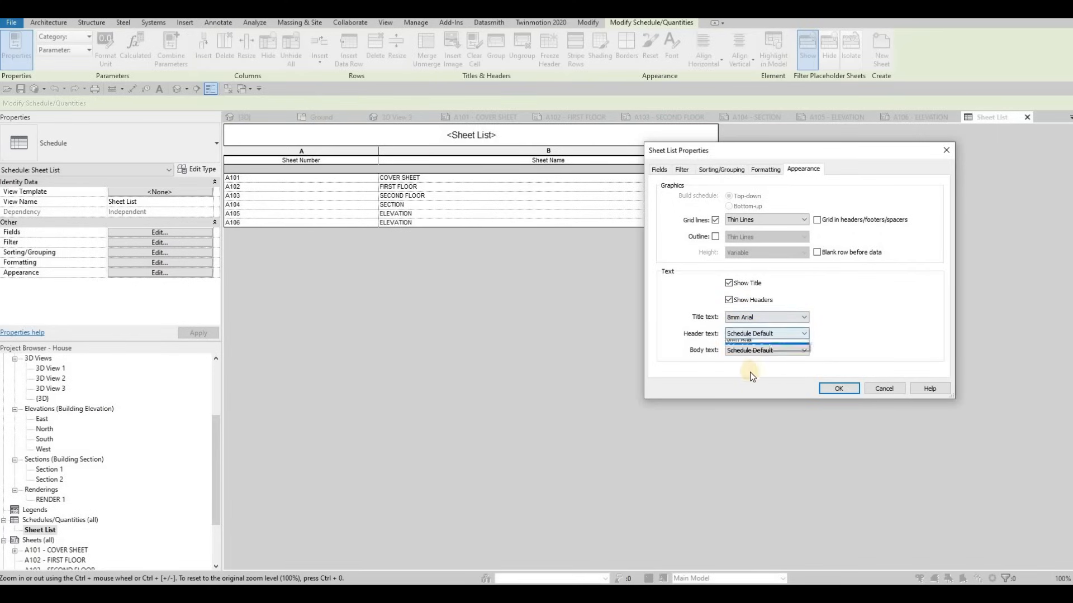
pyautogui.click(738, 371)
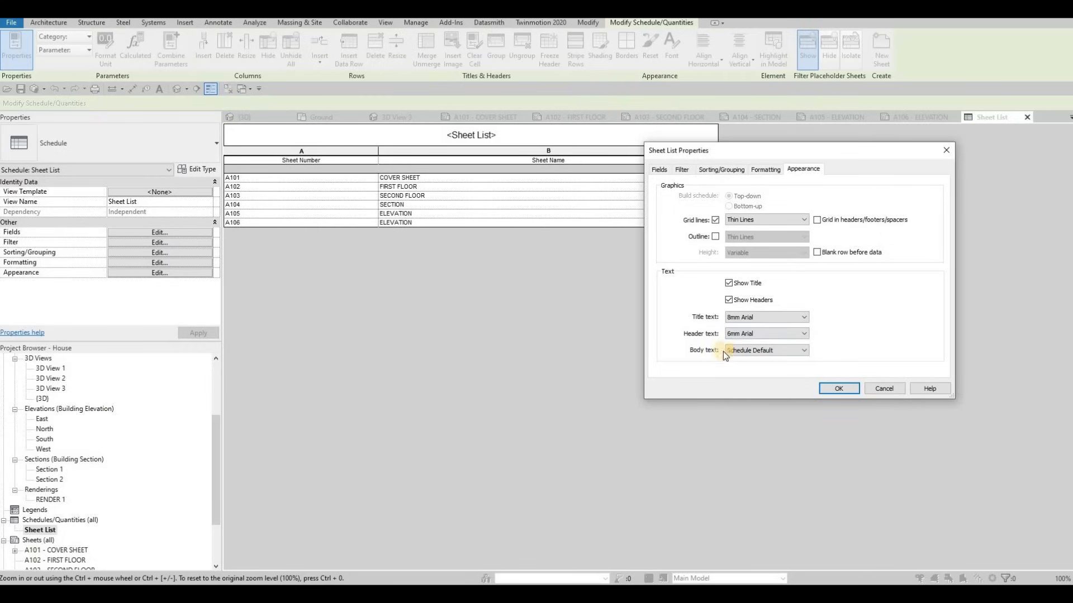
pyautogui.click(738, 351)
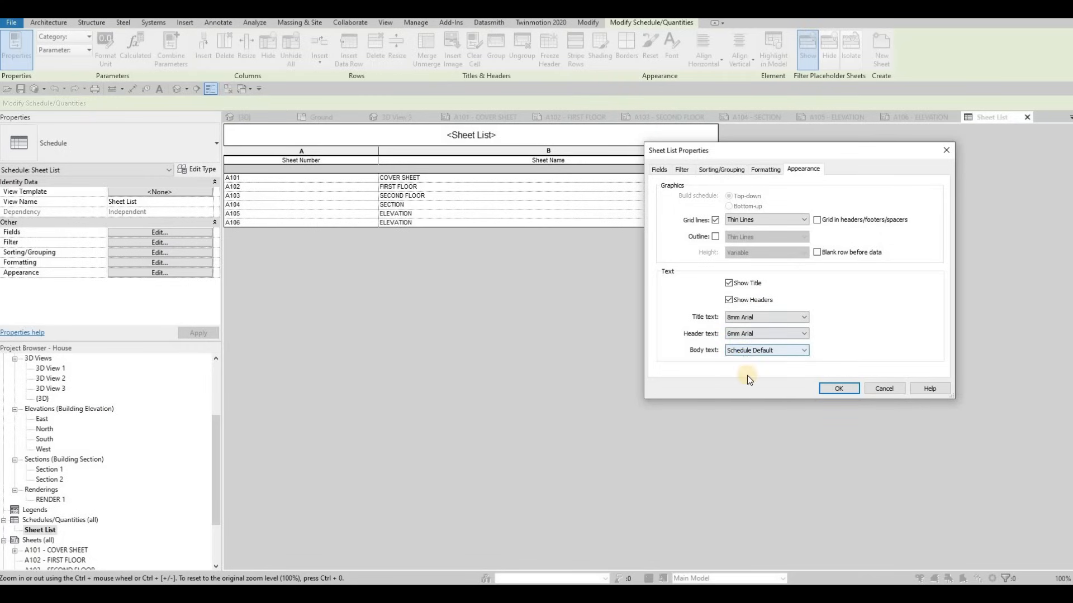
pyautogui.click(846, 389)
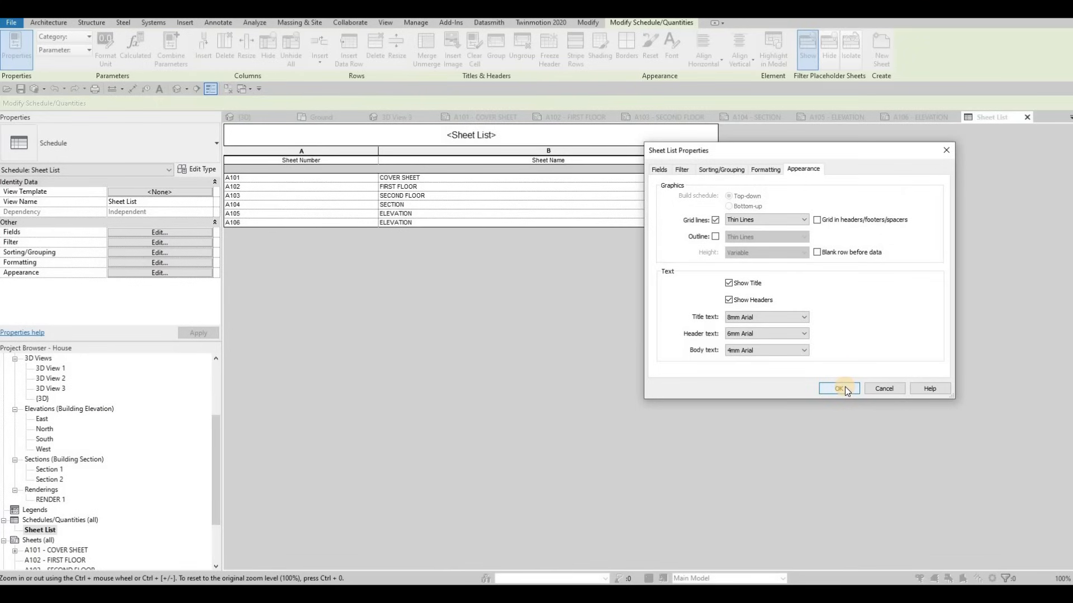
pyautogui.click(845, 388)
# Rename the schedule title to DRAWING LIST
pyautogui.click(496, 140)
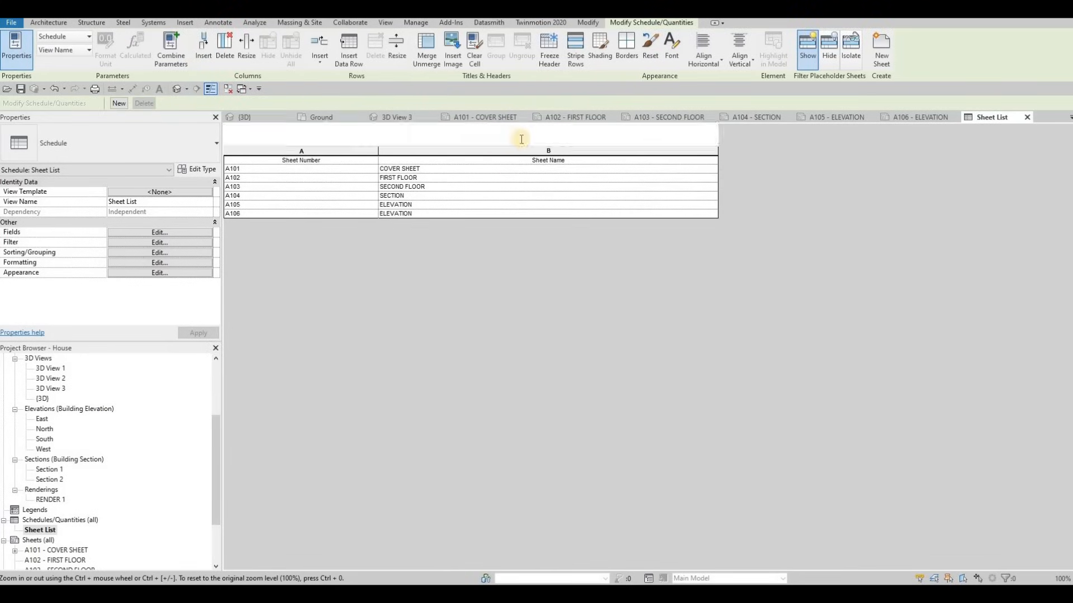
pyautogui.moveTo(524, 139); pyautogui.dragTo(369, 124)
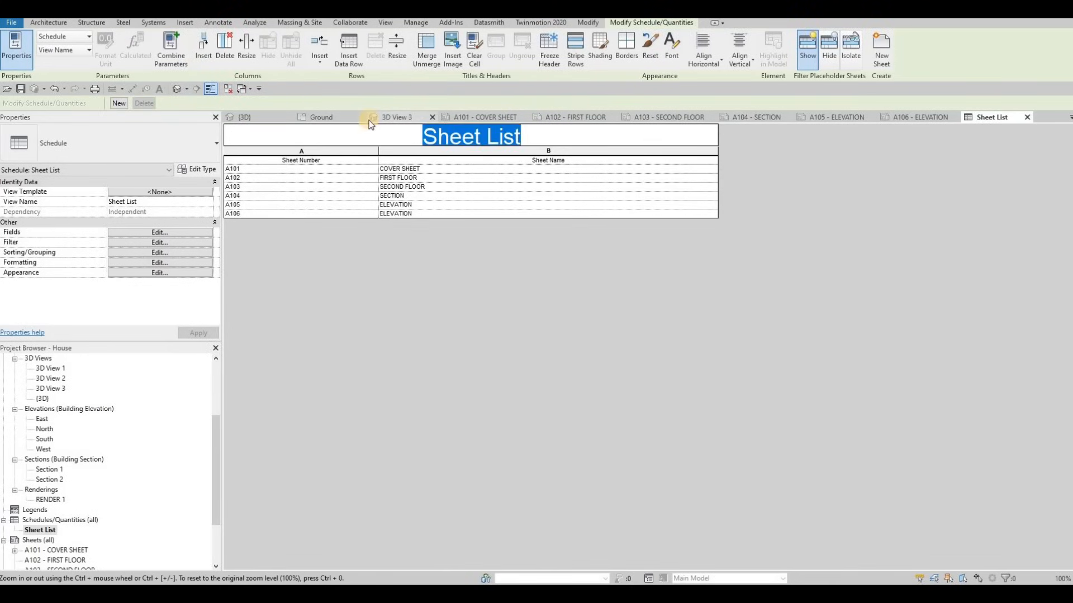
pyautogui.press('capslock')
pyautogui.press('capslock')
pyautogui.write('DRAWING LIST')
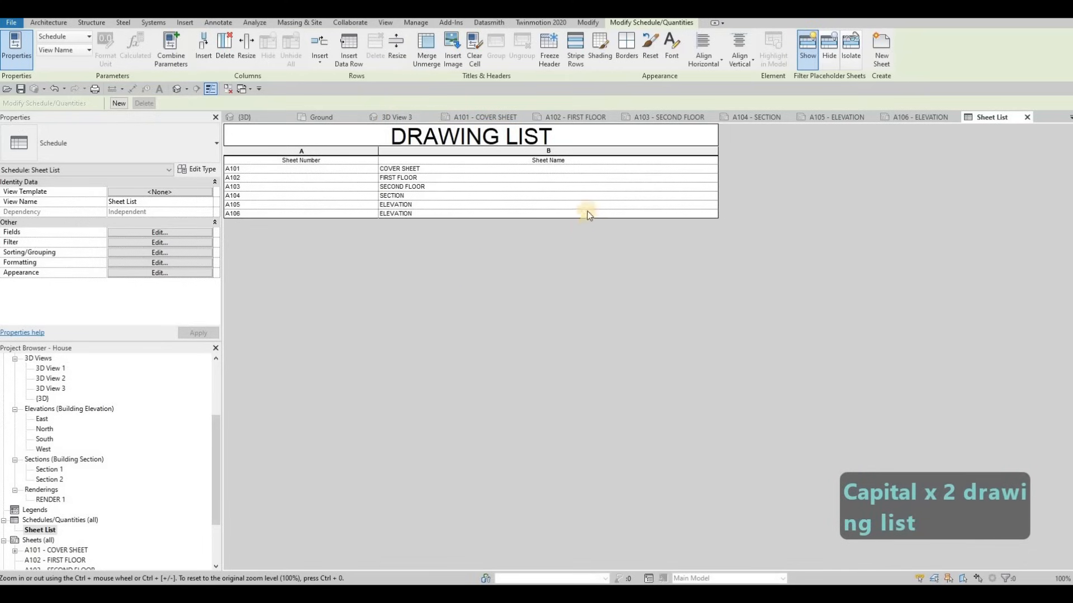
# Widen the Sheet Number column of the schedule on the A101 cover sheet
pyautogui.click(489, 117)
pyautogui.scroll(-2, 578, 278)
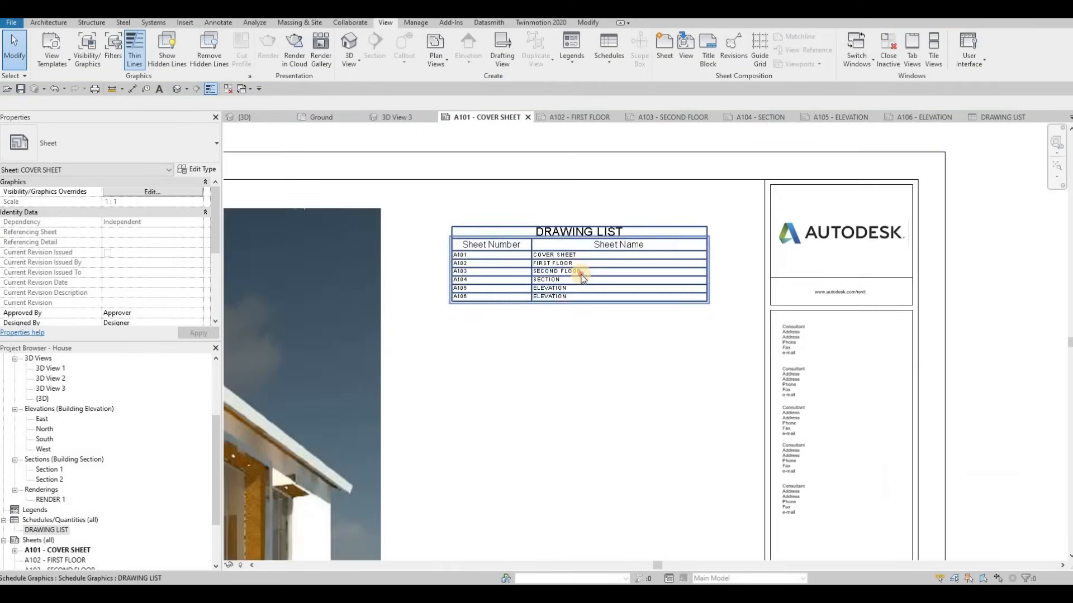
pyautogui.scroll(1, 564, 246)
pyautogui.click(563, 243)
pyautogui.moveTo(557, 224)
pyautogui.mouseDown()
pyautogui.moveTo(579, 215)
pyautogui.moveTo(563, 198)
pyautogui.mouseUp()
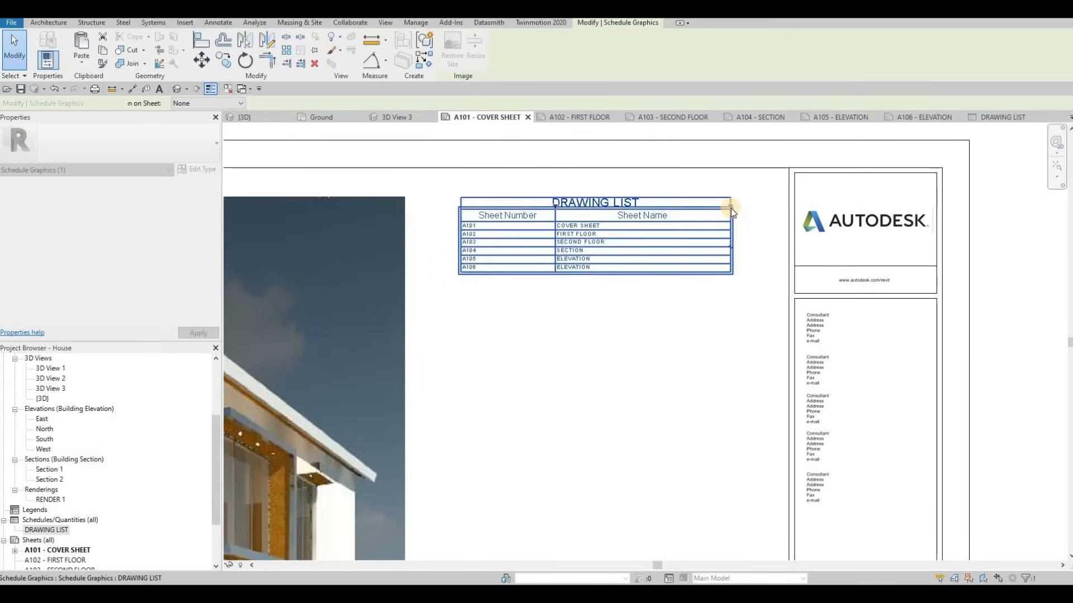
# Narrow the Sheet Name column and nudge the DRAWING LIST table slightly right
pyautogui.moveTo(730, 207); pyautogui.dragTo(714, 205)
pyautogui.moveTo(629, 210); pyautogui.dragTo(648, 210)
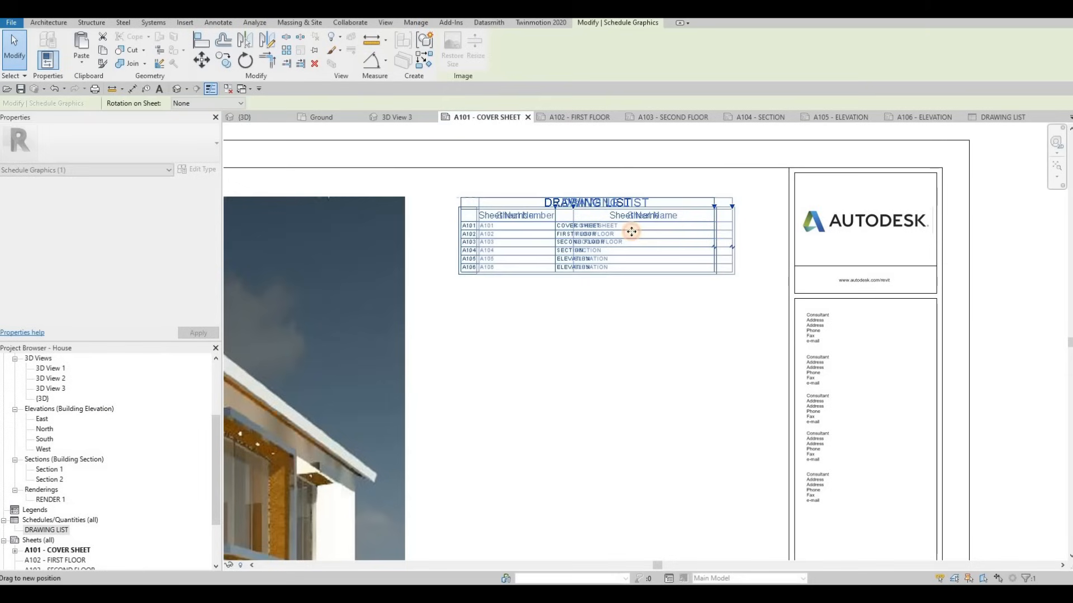
pyautogui.scroll(-1, 747, 233)
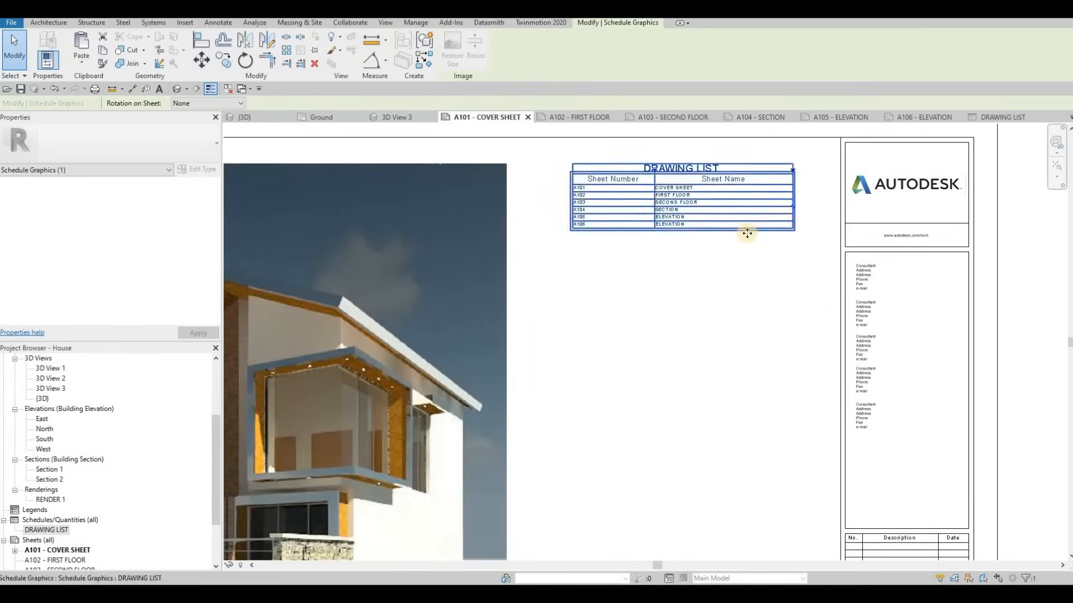
pyautogui.scroll(4, 706, 254)
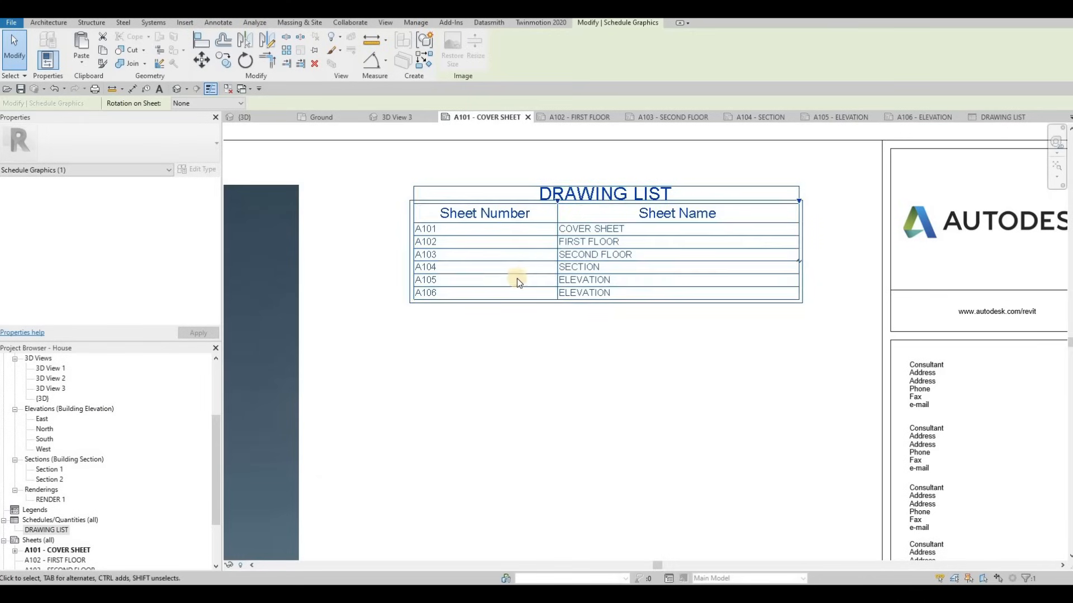
# Restore the deleted A106 - ELEVATION sheet with Ctrl+Z and check the drawing list
pyautogui.scroll(-3, 82, 467)
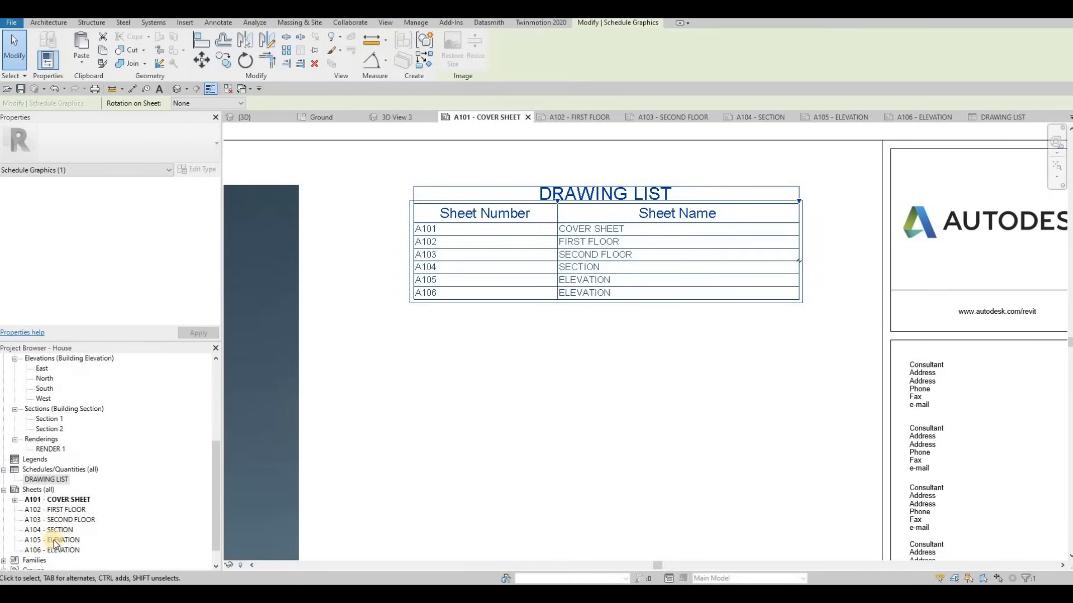
pyautogui.click(59, 531)
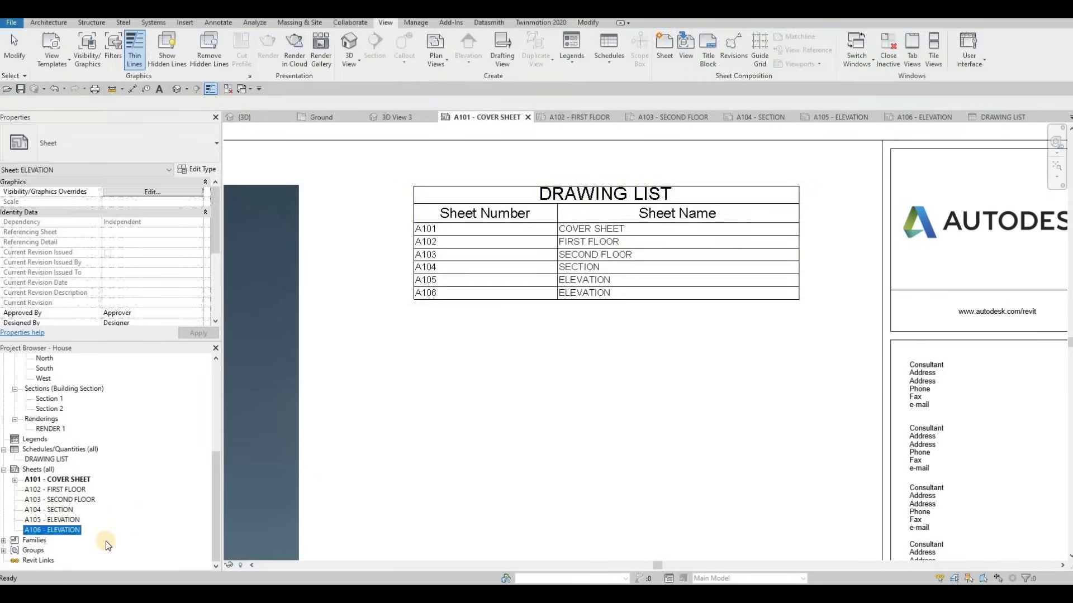
pyautogui.press('Delete')
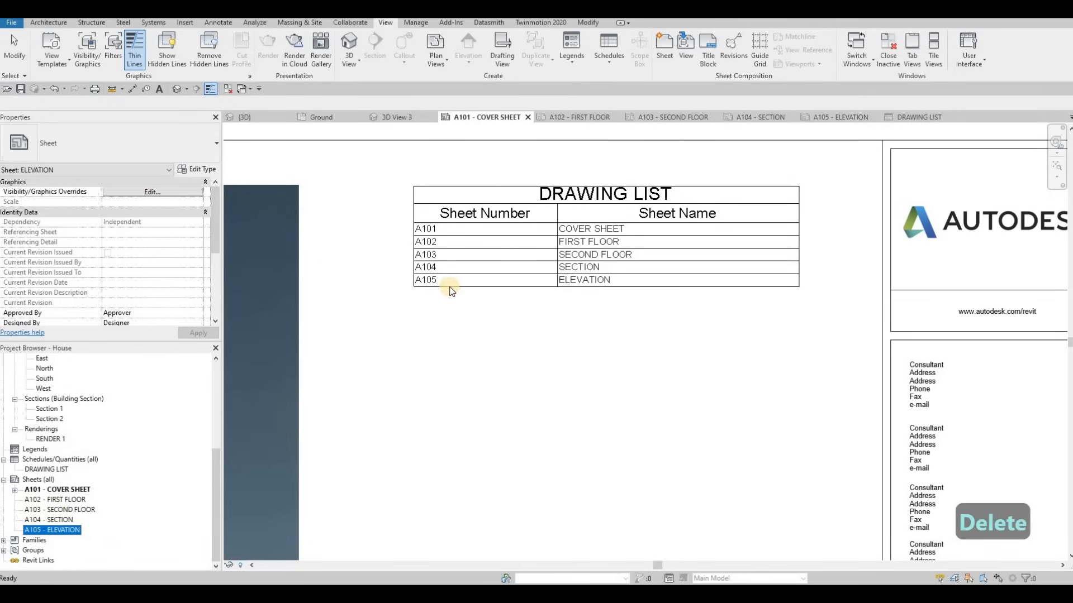
pyautogui.hotkey('ctrl', 'z')
pyautogui.scroll(-5, 638, 257)
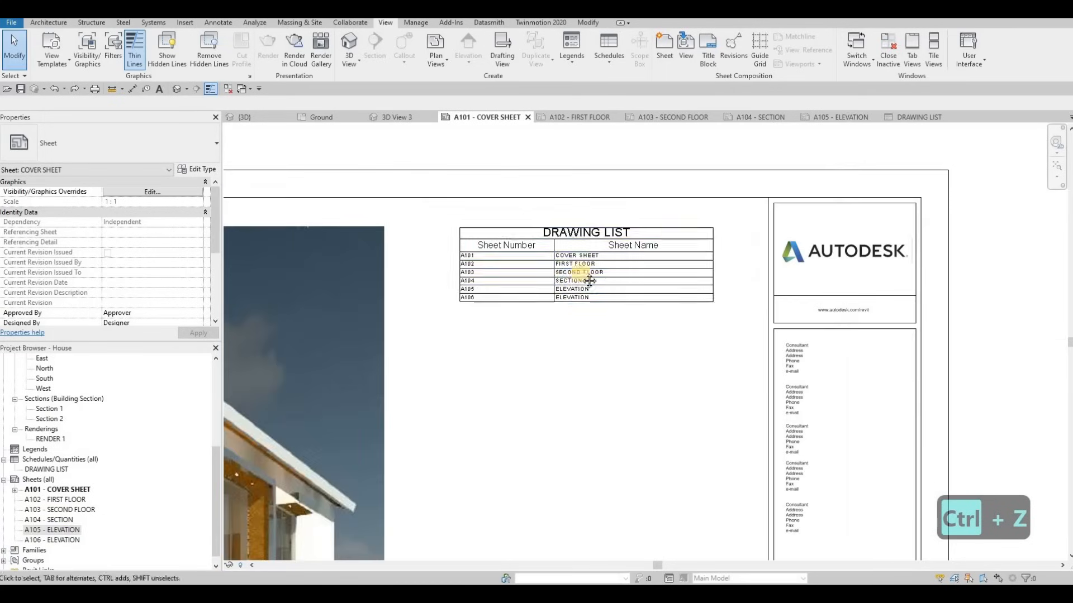
pyautogui.scroll(-5, 643, 291)
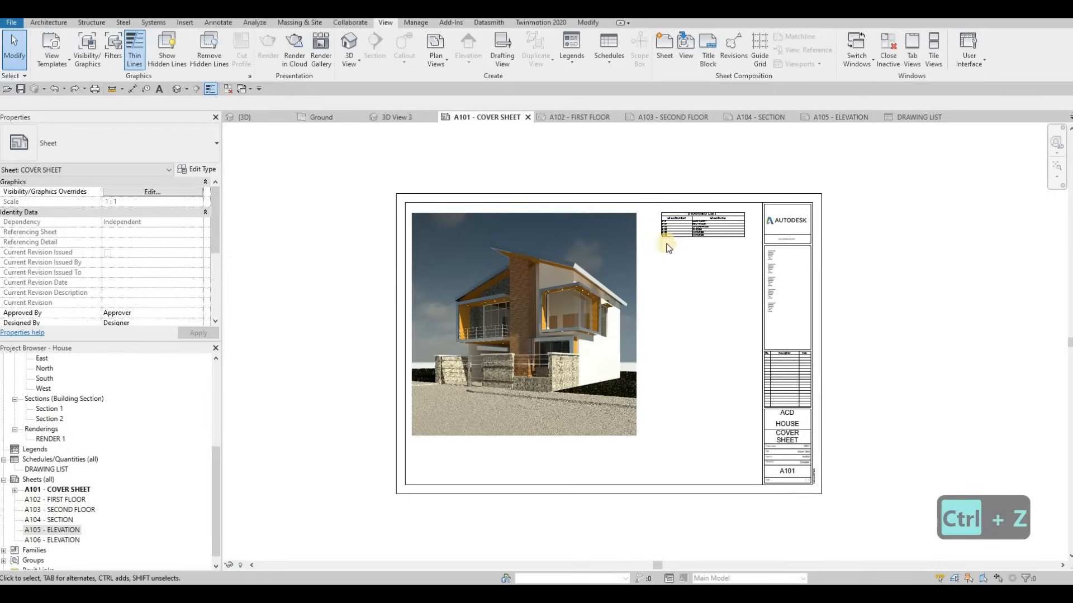
pyautogui.scroll(5, 659, 257)
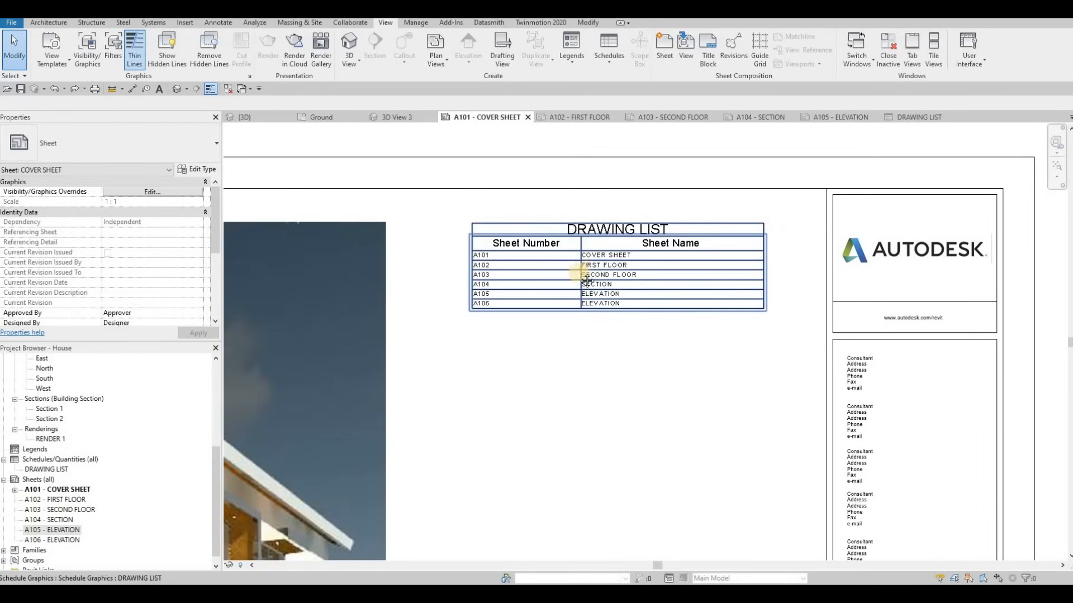
pyautogui.scroll(-5, 592, 246)
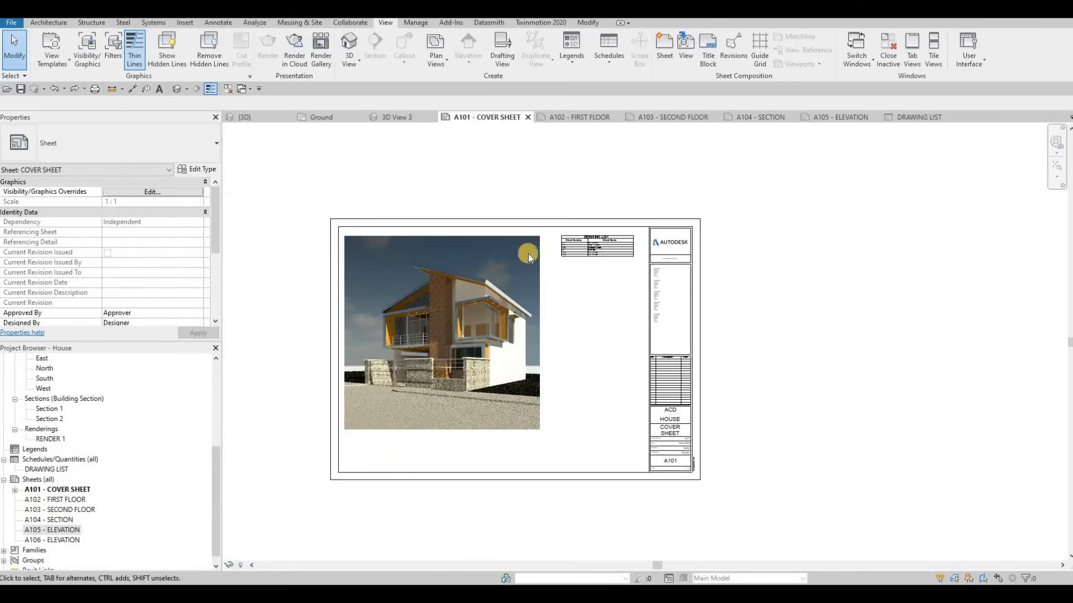
# On A102 - FIRST FLOOR, place a trial Level 1 plan viewport, then delete it
pyautogui.click(581, 119)
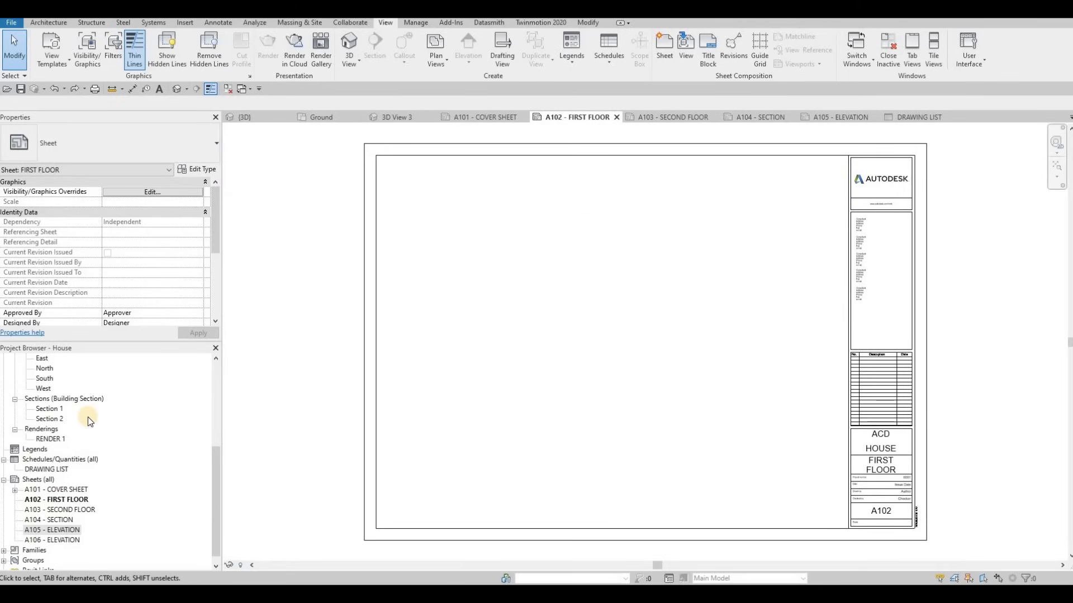
pyautogui.scroll(2, 88, 417)
pyautogui.scroll(5, 87, 417)
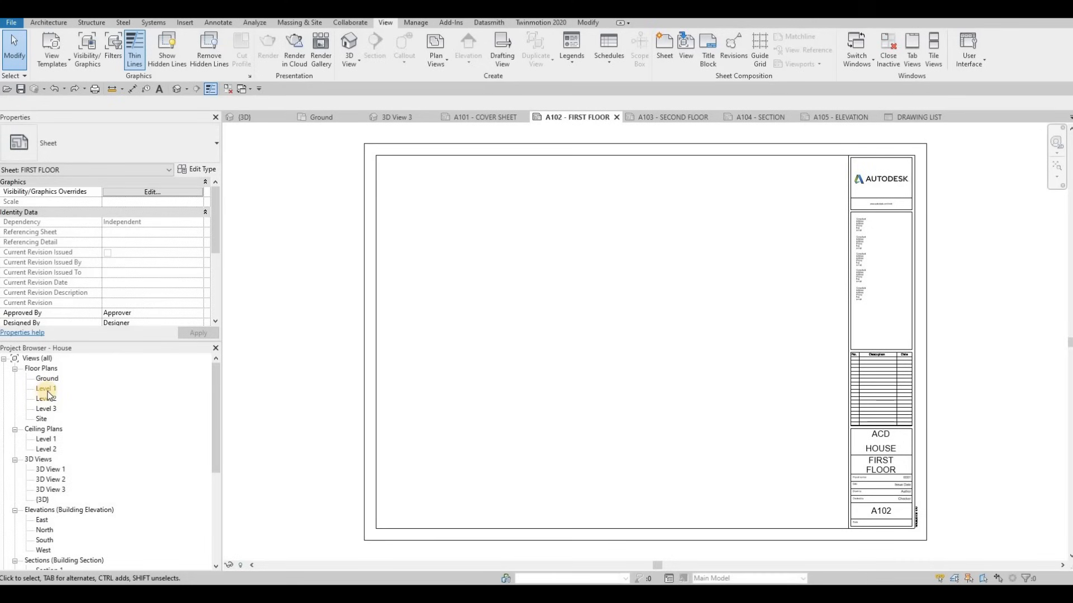
pyautogui.click(46, 392)
pyautogui.moveTo(46, 394); pyautogui.dragTo(588, 327)
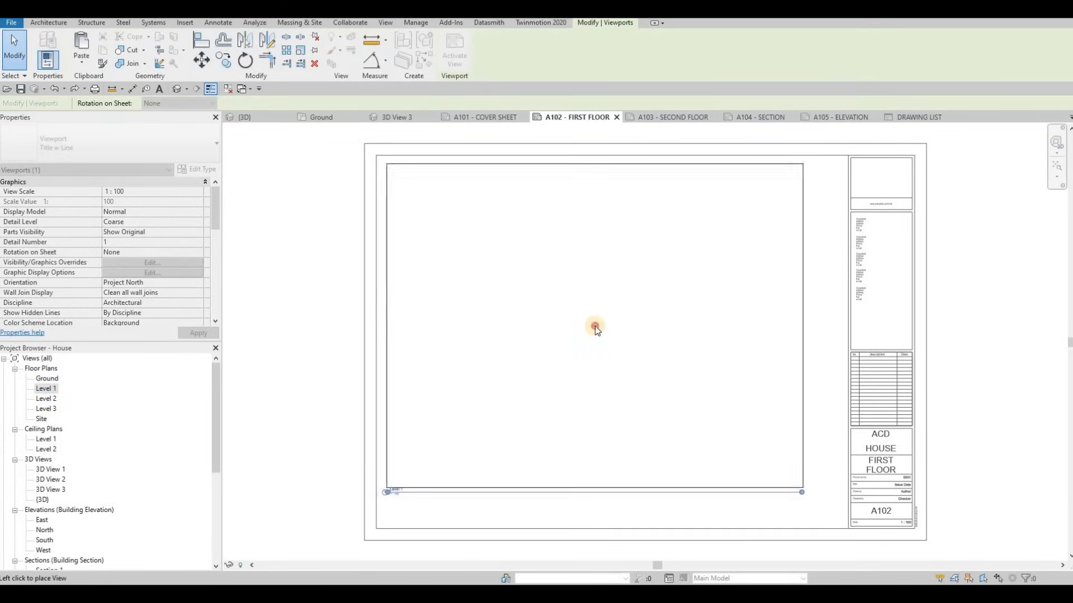
pyautogui.click(595, 325)
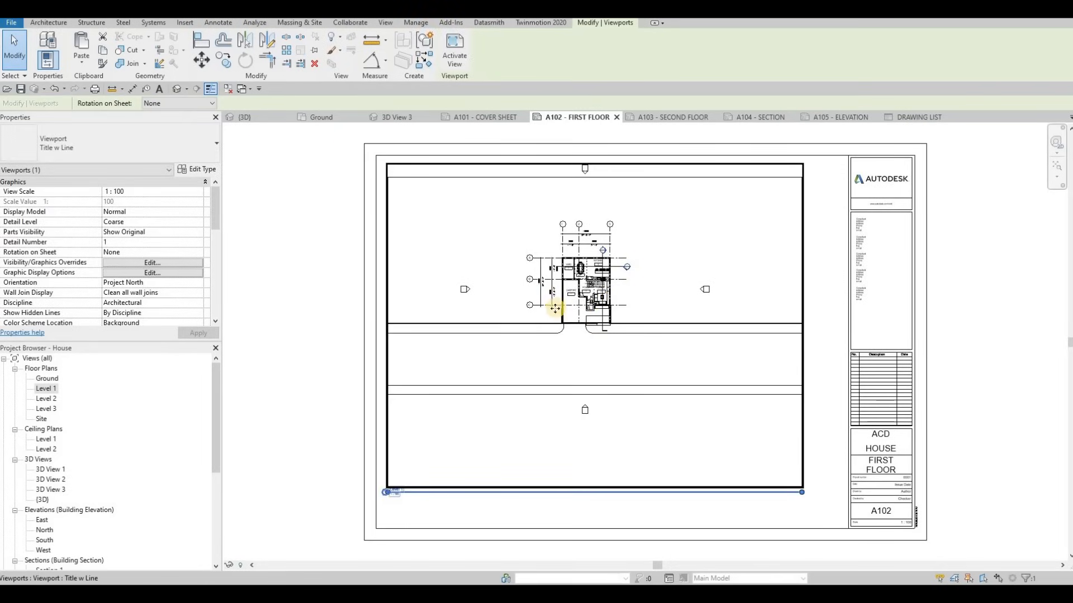
pyautogui.scroll(3, 537, 333)
pyautogui.scroll(-4, 575, 325)
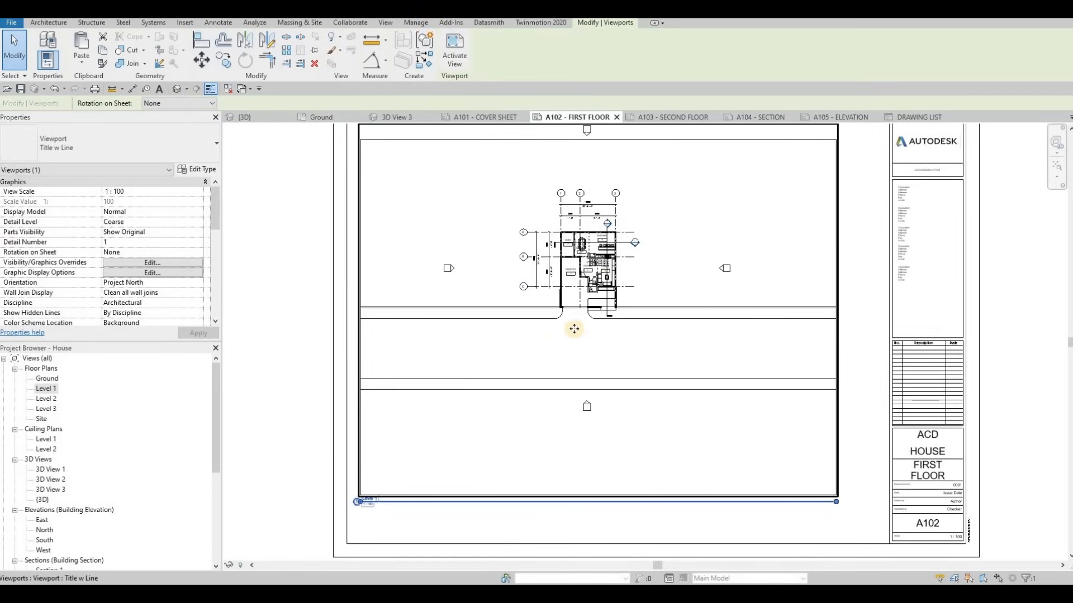
pyautogui.scroll(5, 545, 287)
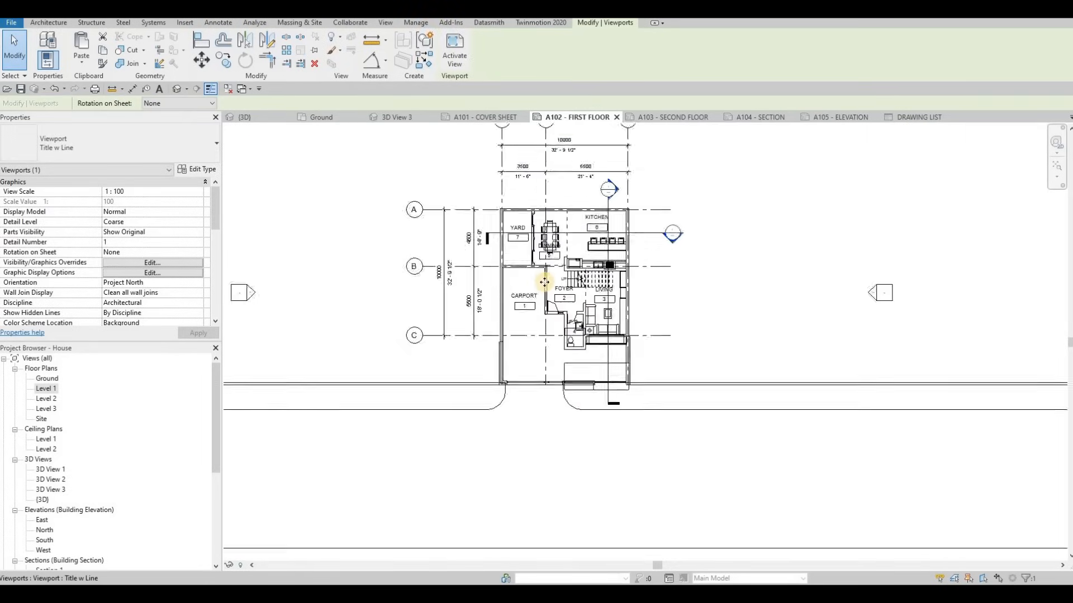
pyautogui.scroll(-5, 575, 325)
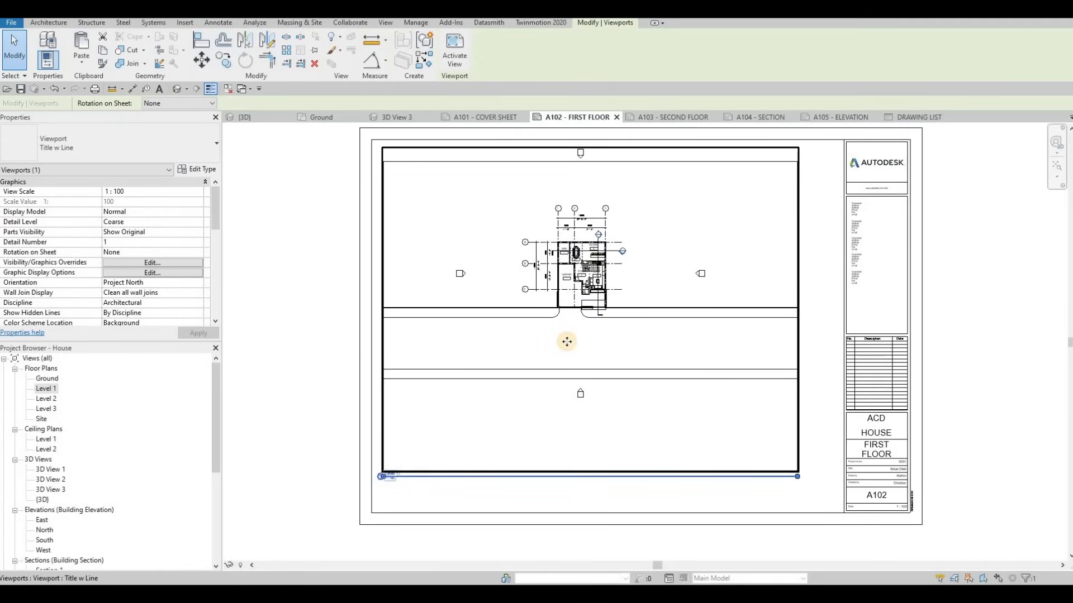
pyautogui.press('Delete')
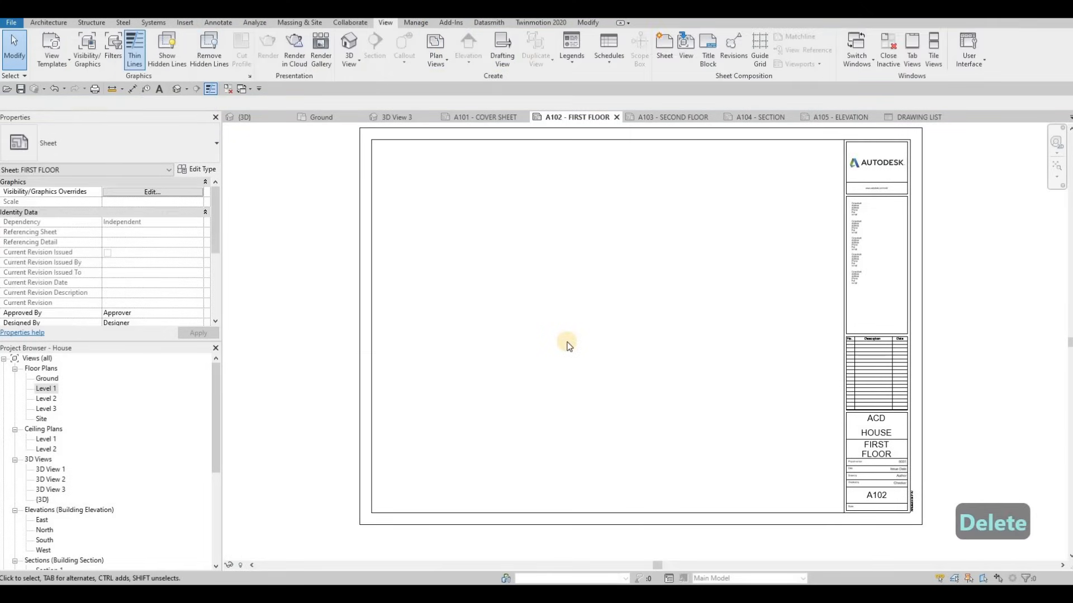
# Open the Level 1 floor plan and set its view scale to 1:50
pyautogui.click(44, 389)
pyautogui.doubleClick(45, 389)
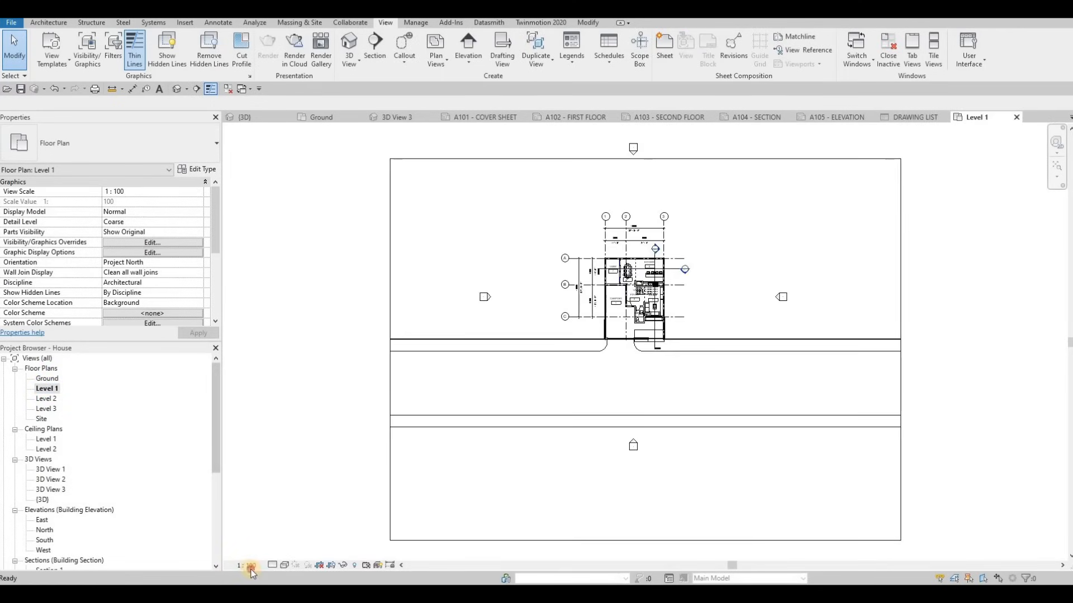
pyautogui.click(248, 566)
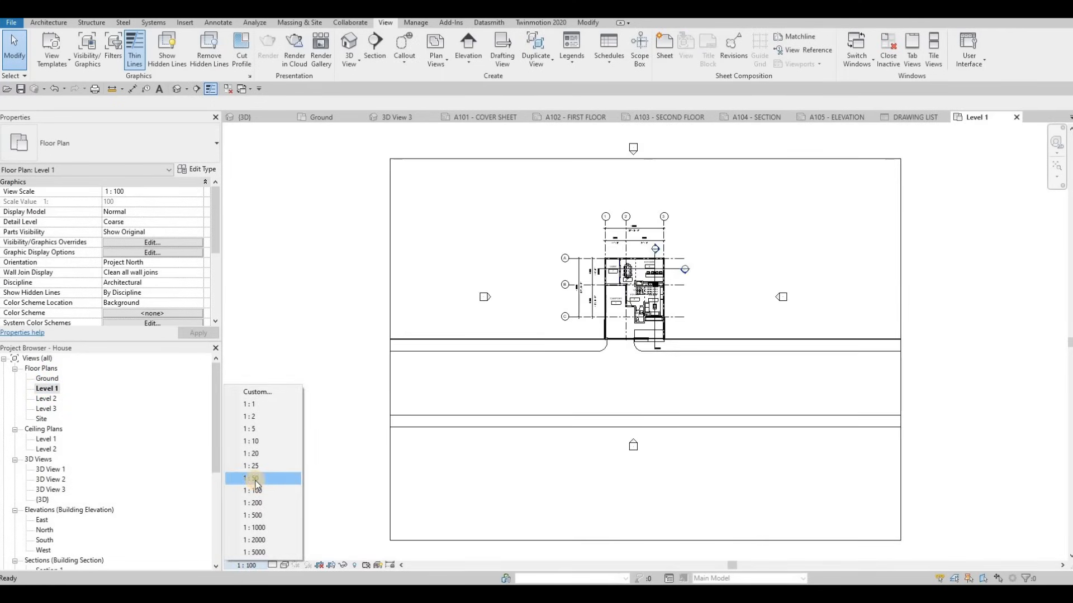
pyautogui.click(255, 480)
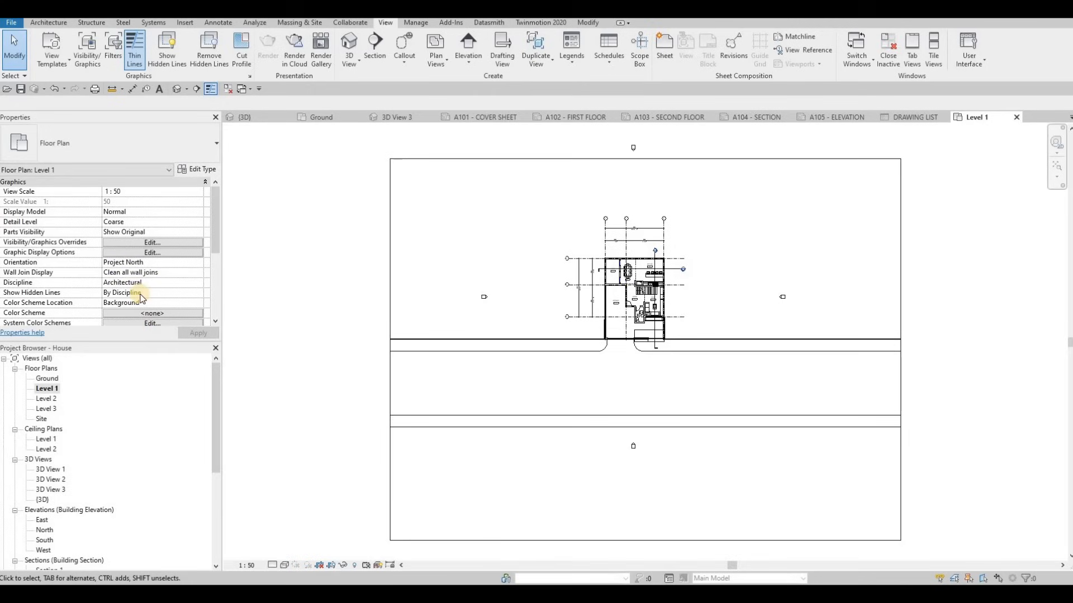
pyautogui.scroll(-5, 140, 296)
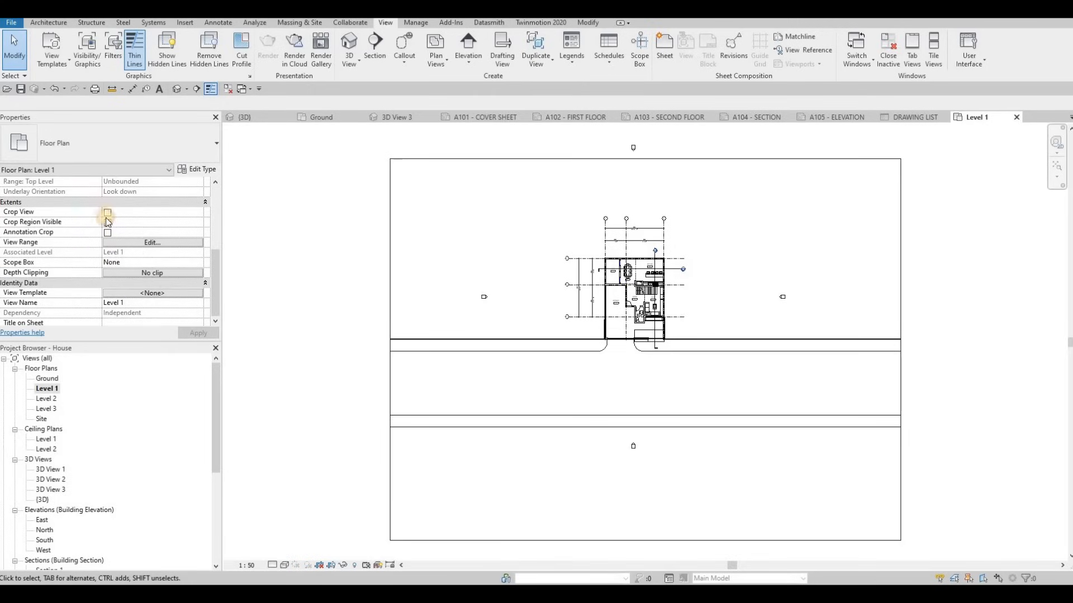
# Enable Crop View, Crop Region Visible and Annotation Crop for the plan and apply
pyautogui.click(106, 214)
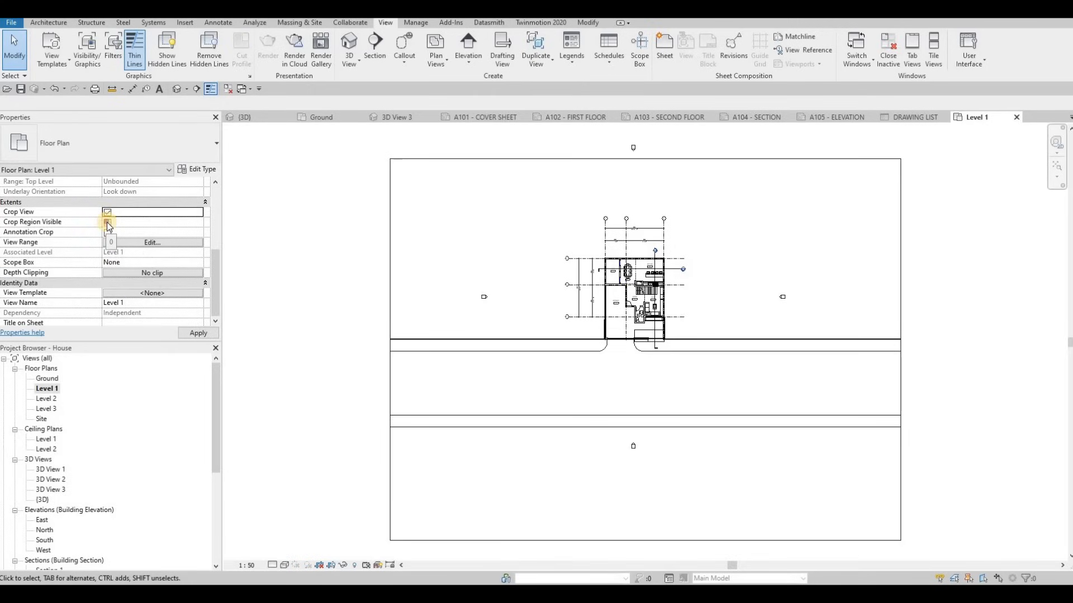
pyautogui.click(107, 223)
pyautogui.click(107, 234)
pyautogui.click(200, 333)
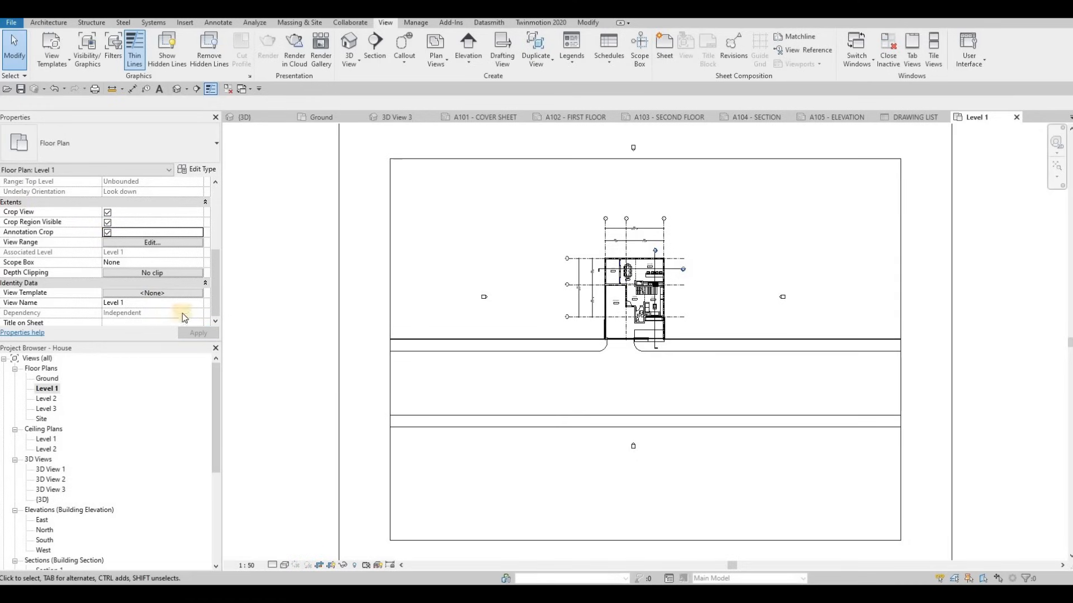
pyautogui.scroll(-3, 359, 266)
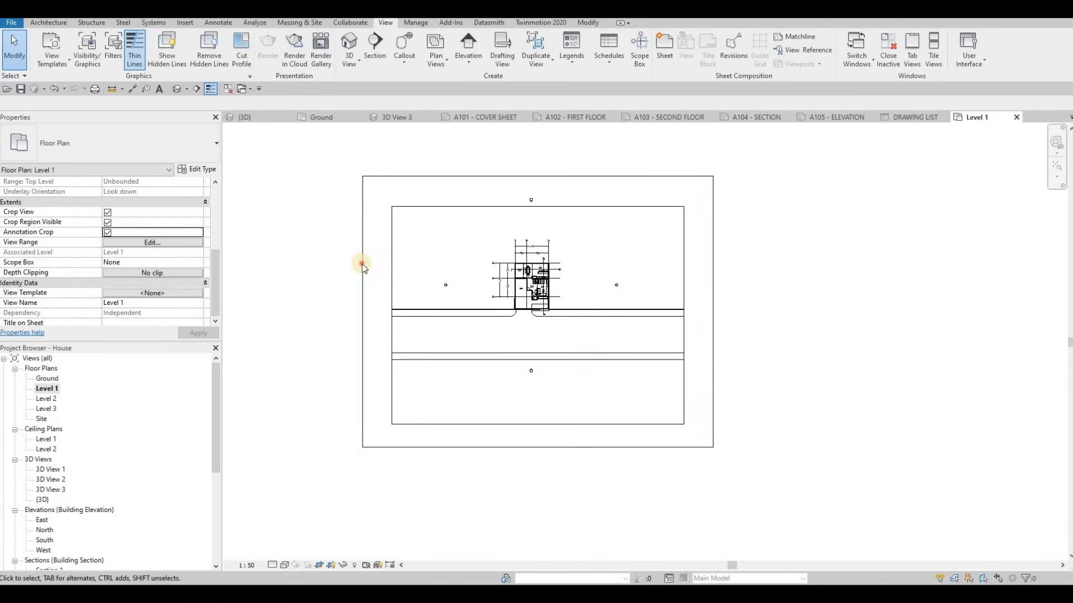
# Pull the Level 1 crop region's bottom and right edges in around the house
pyautogui.click(363, 307)
pyautogui.moveTo(460, 319); pyautogui.dragTo(594, 445)
pyautogui.moveTo(584, 322); pyautogui.dragTo(583, 321)
pyautogui.moveTo(715, 246); pyautogui.dragTo(566, 248)
# Bring the crop region's top edge down to the house, then go back to sheet A102
pyautogui.moveTo(529, 177); pyautogui.dragTo(509, 246)
pyautogui.scroll(5, 524, 162)
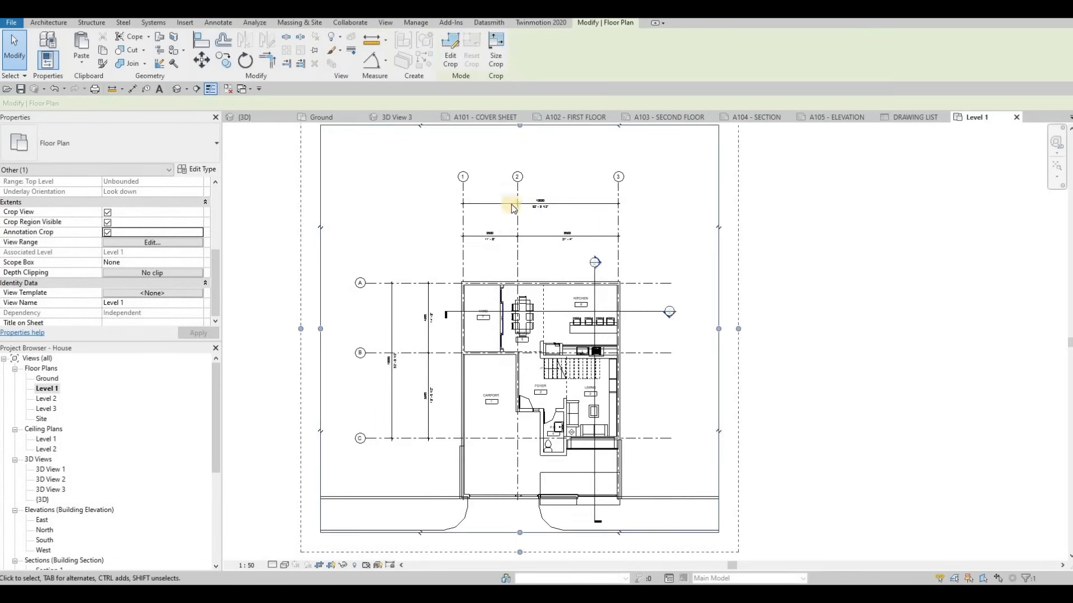
pyautogui.moveTo(518, 144); pyautogui.dragTo(514, 157, button='middle')
pyautogui.moveTo(517, 138); pyautogui.dragTo(430, 291)
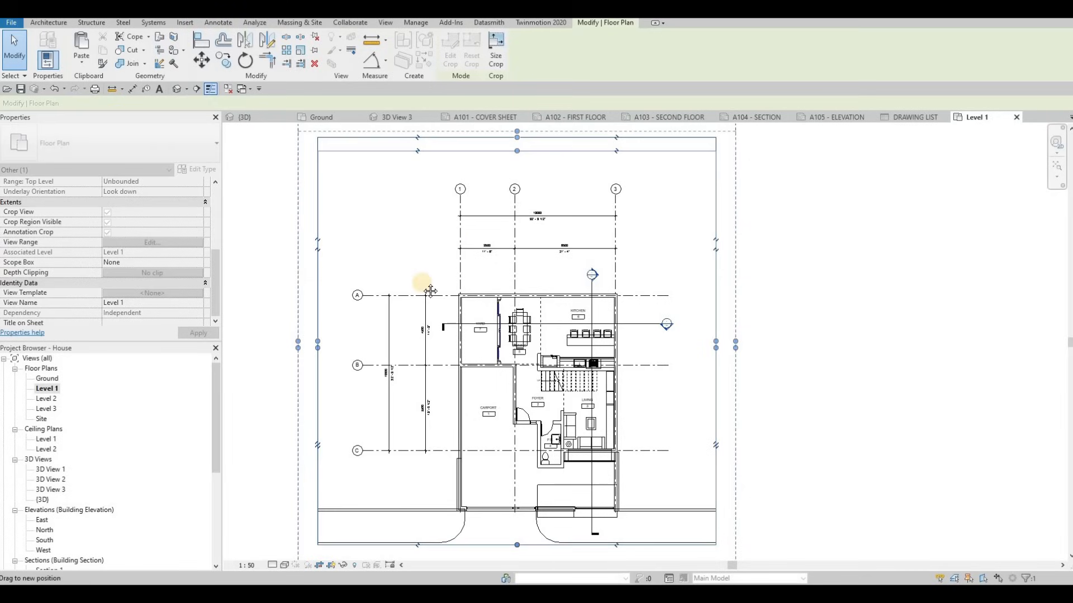
pyautogui.moveTo(387, 252); pyautogui.dragTo(408, 173, button='middle')
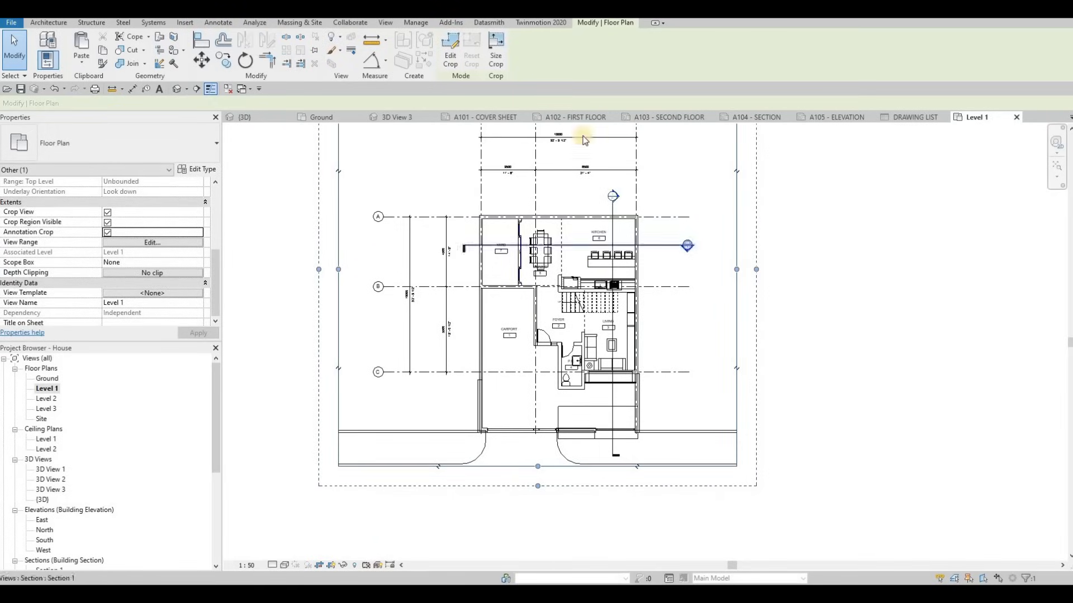
pyautogui.click(588, 119)
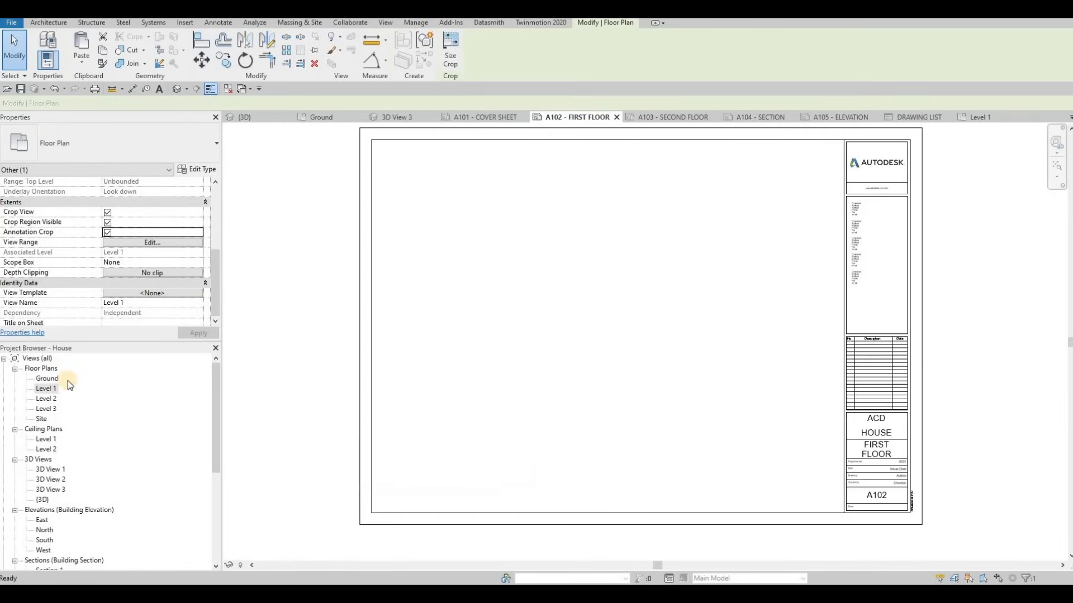
# Drop the cropped Level 1 plan onto sheet A102 as a 1:50 viewport and zoom to check it
pyautogui.moveTo(367, 317); pyautogui.dragTo(536, 290)
pyautogui.click(546, 315)
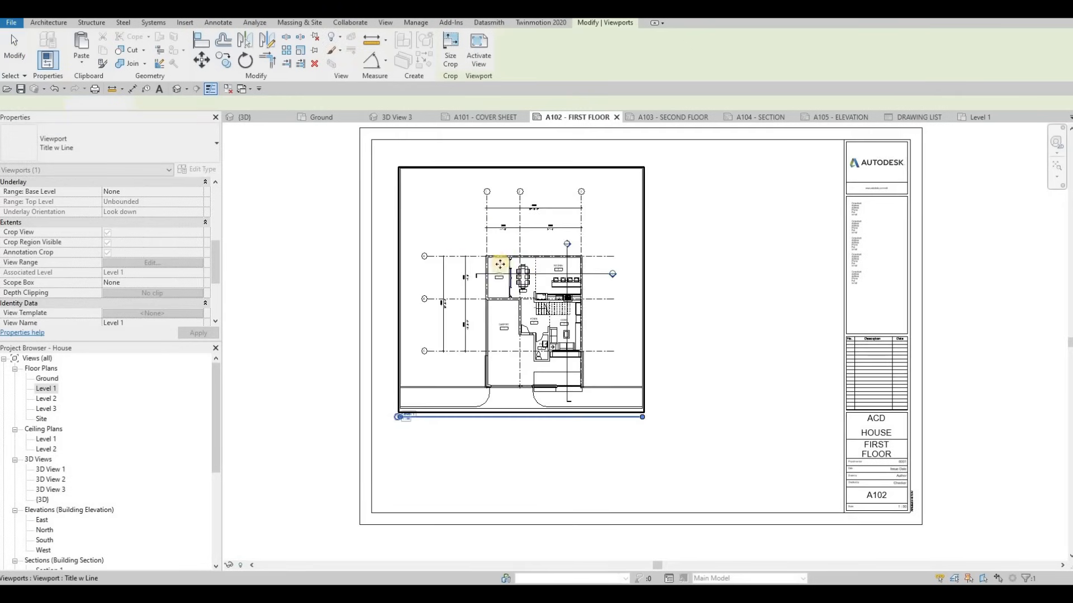
pyautogui.scroll(5, 383, 486)
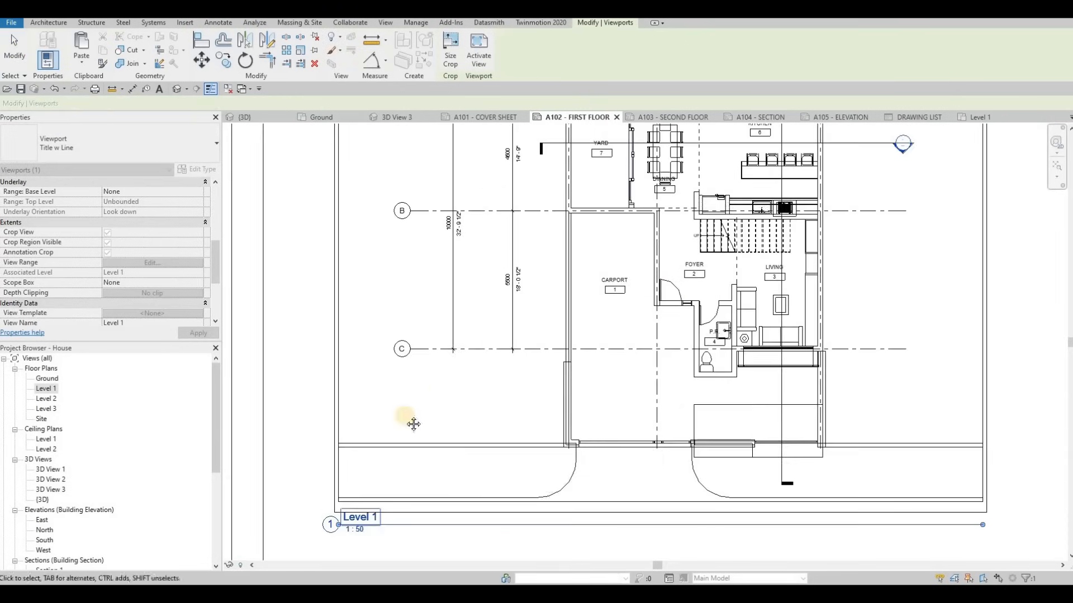
pyautogui.scroll(-5, 452, 371)
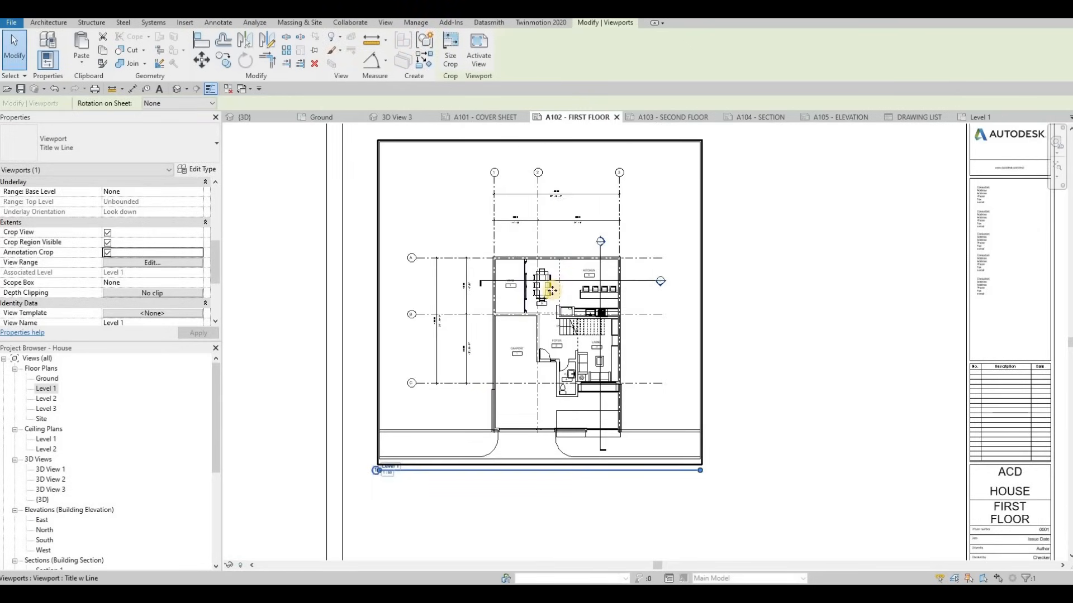
pyautogui.moveTo(527, 305); pyautogui.dragTo(548, 334, button='middle')
pyautogui.scroll(-3, 456, 238)
pyautogui.scroll(2, 433, 230)
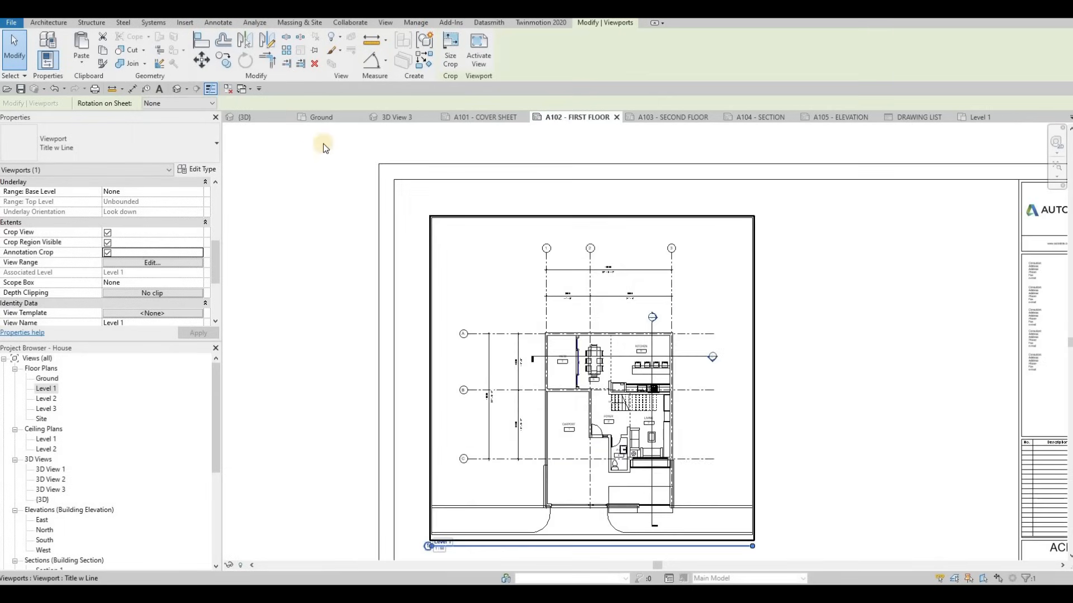
# Draw trial detail lines in the Thin Lines style at the sheet corner
pyautogui.click(214, 23)
pyautogui.click(287, 54)
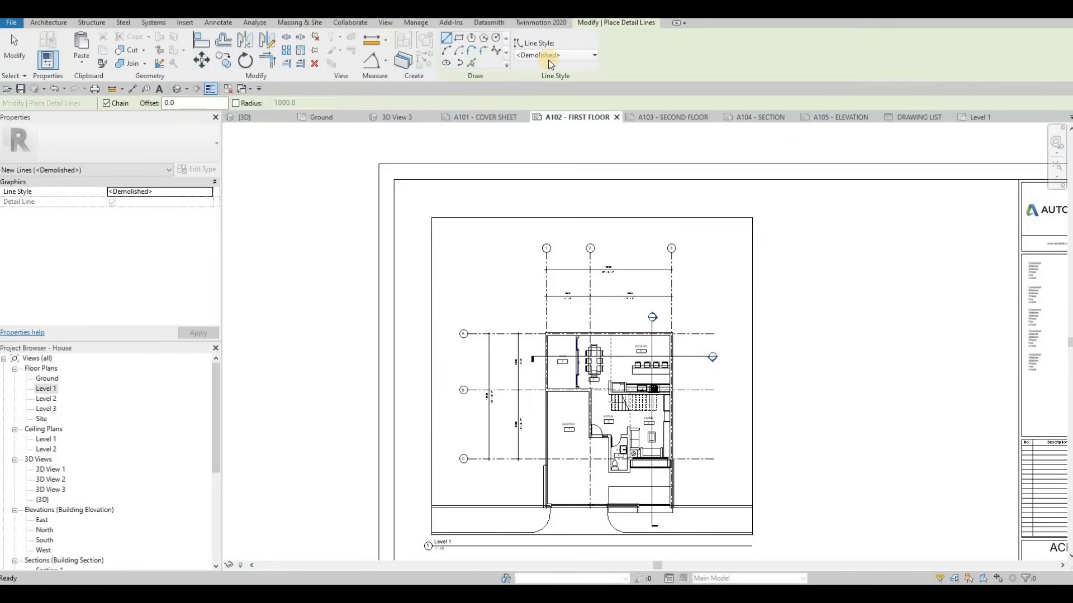
pyautogui.click(556, 54)
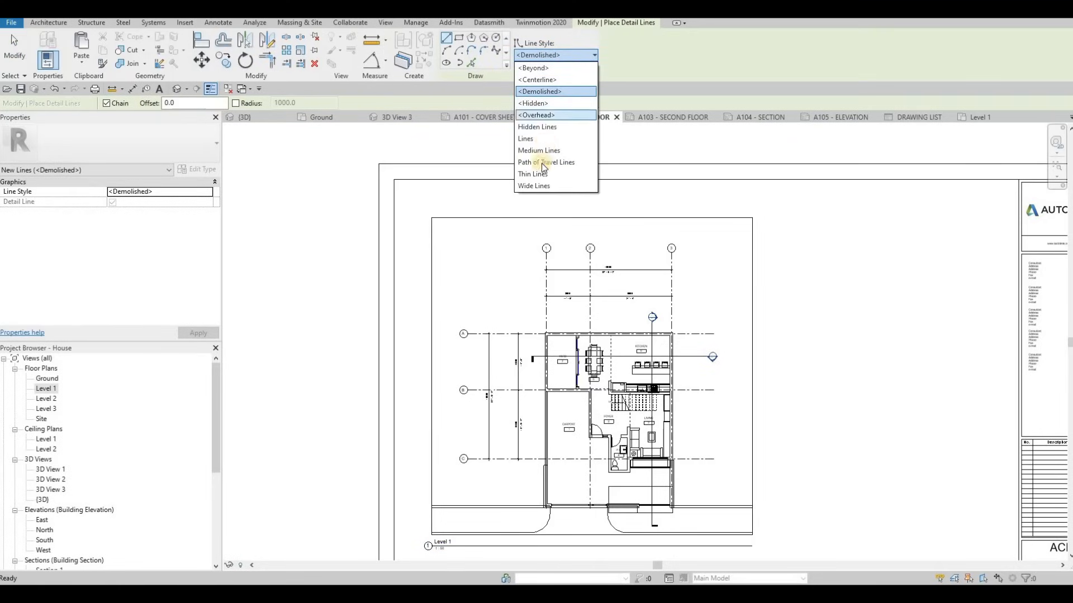
pyautogui.click(555, 174)
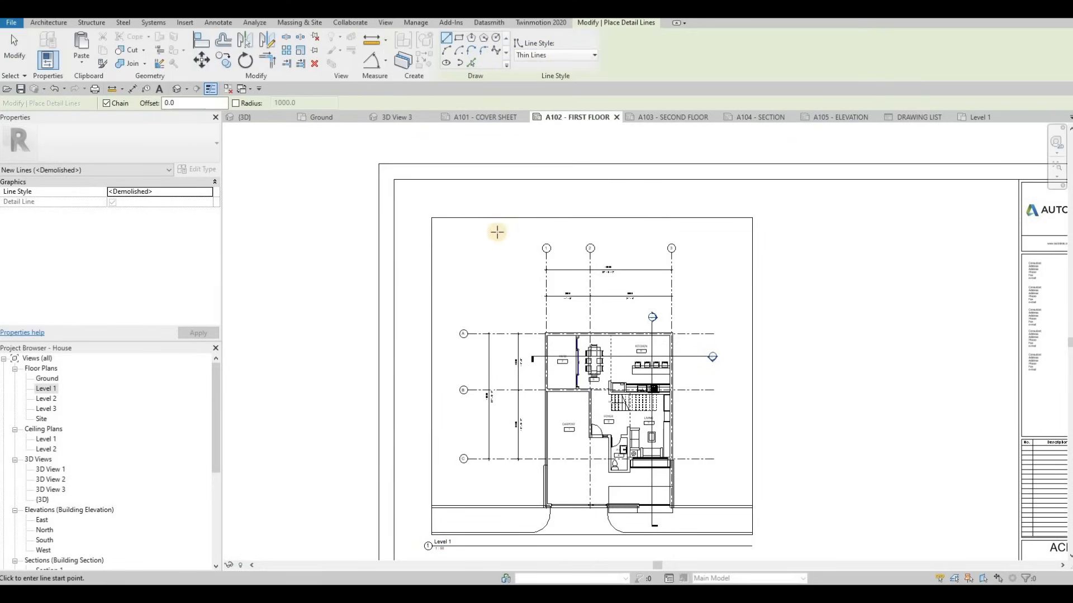
pyautogui.scroll(2, 397, 189)
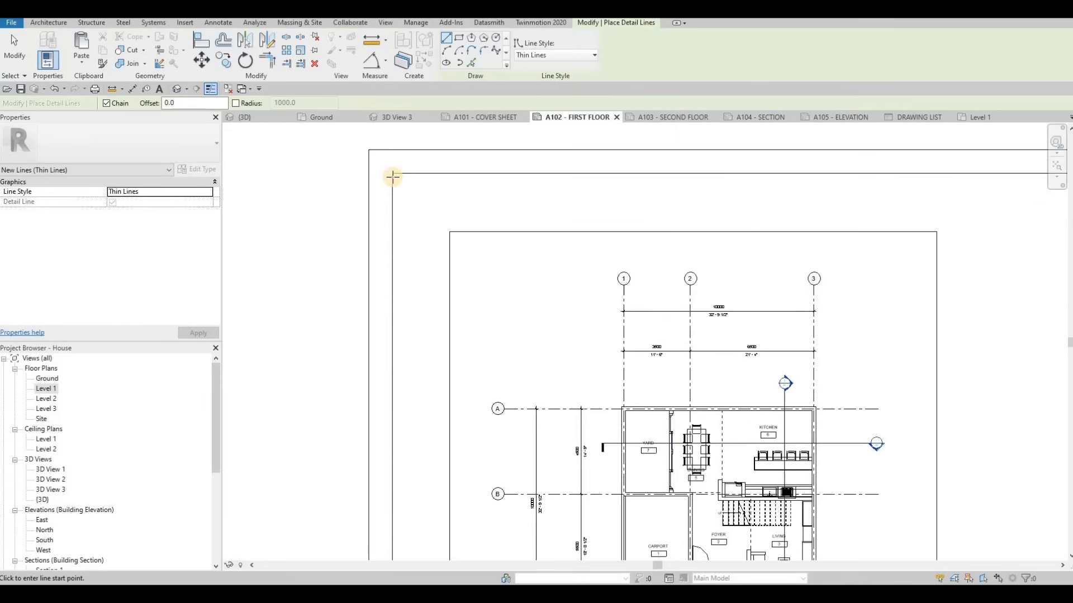
pyautogui.click(407, 175)
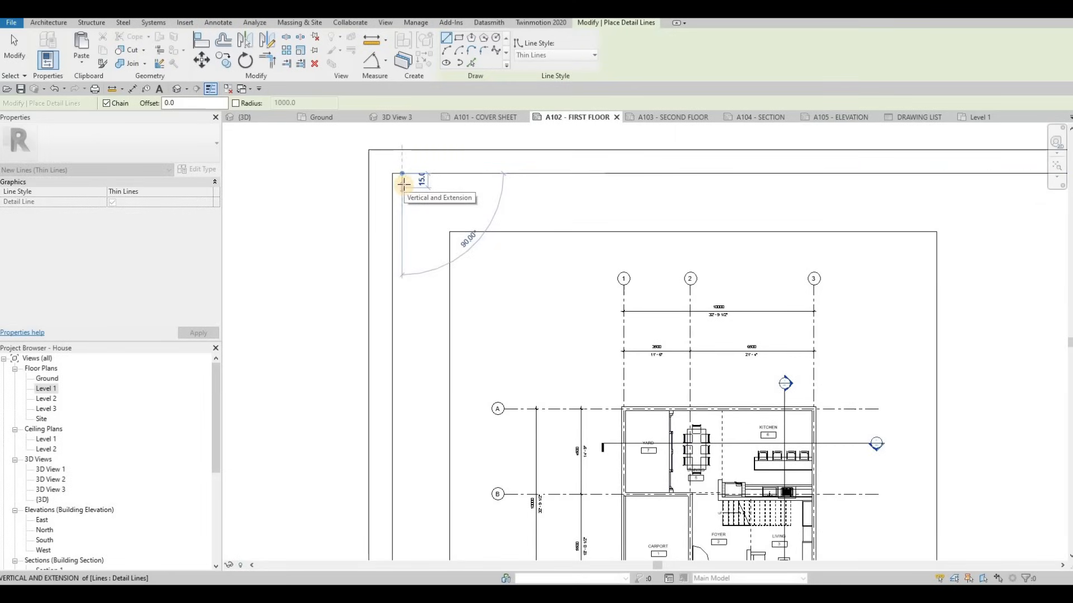
pyautogui.click(403, 183)
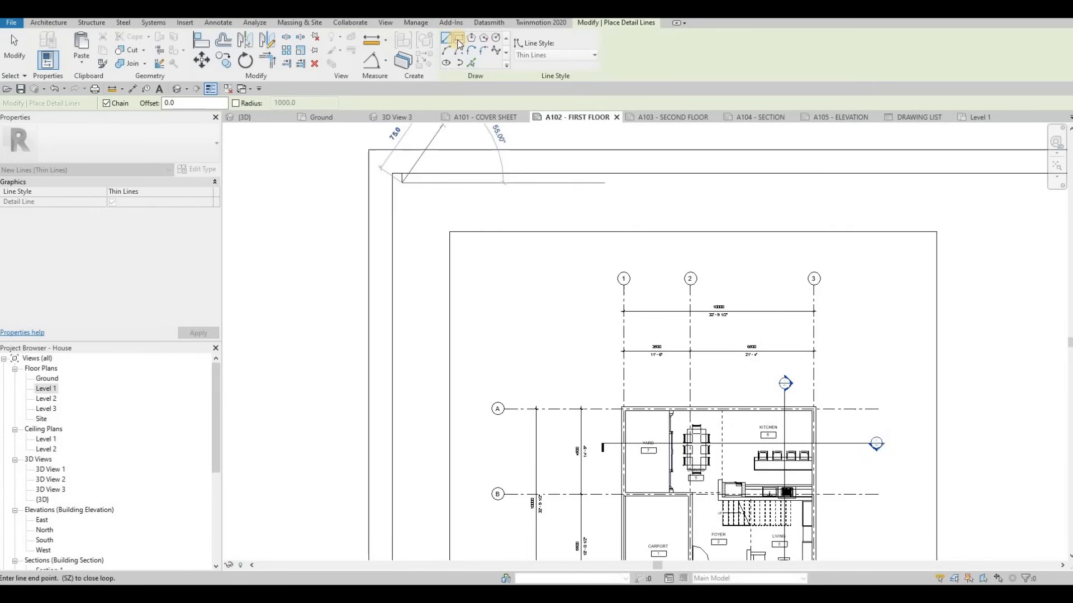
pyautogui.click(402, 183)
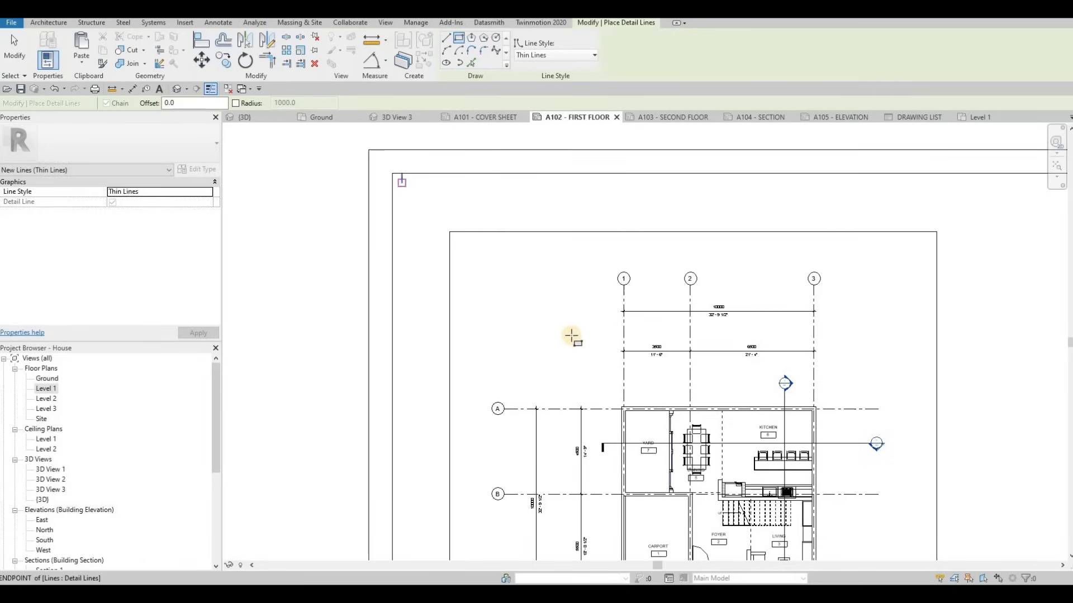
pyautogui.scroll(-4, 545, 283)
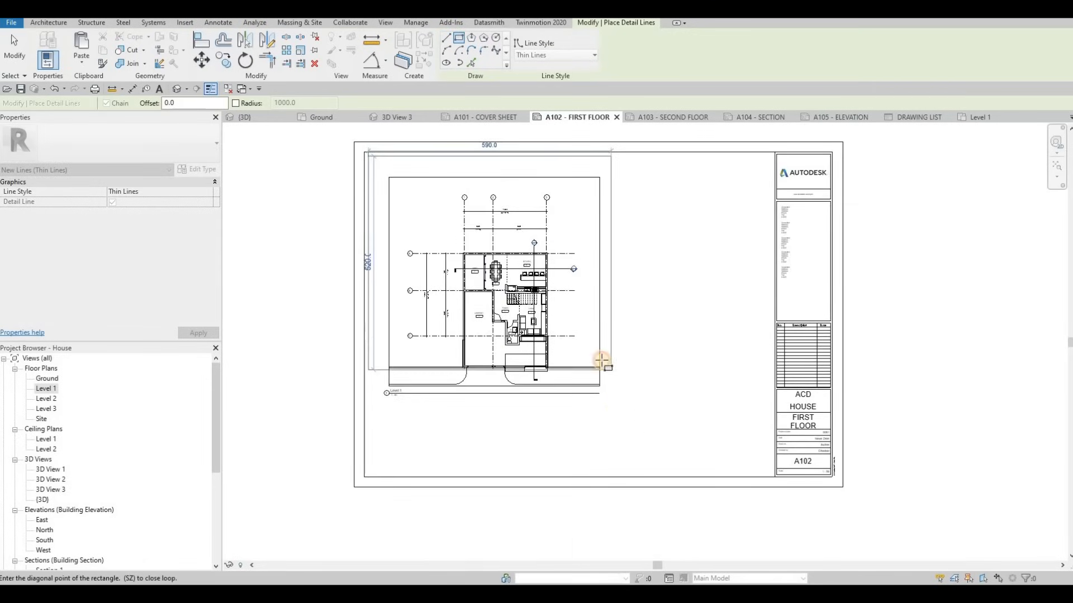
# Cancel line drawing, then window-select and delete the stray detail lines
pyautogui.press('Escape')
pyautogui.press('Escape')
pyautogui.press('Escape')
pyautogui.press('Escape')
pyautogui.scroll(5, 385, 185)
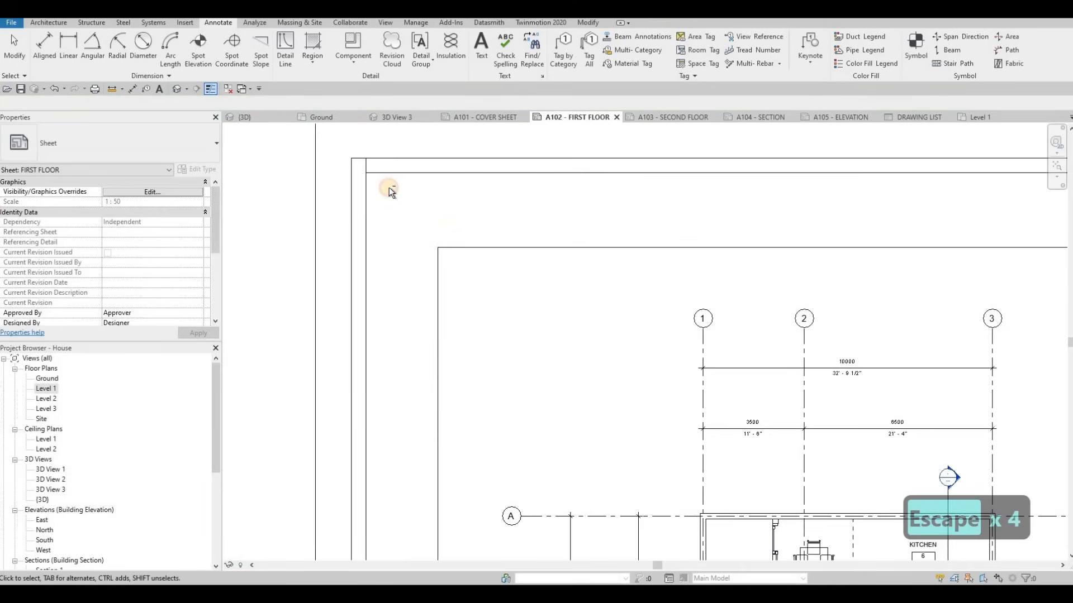
pyautogui.moveTo(389, 190); pyautogui.dragTo(332, 139)
pyautogui.press('Delete')
pyautogui.scroll(-4, 565, 302)
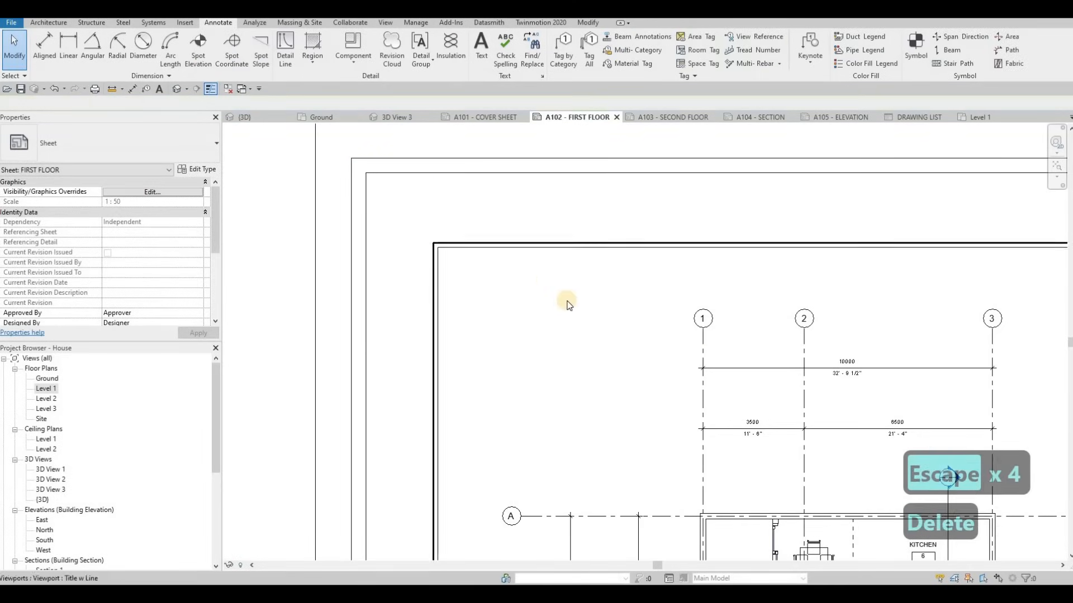
pyautogui.scroll(-3, 575, 290)
# Move the Level 1 floor plan viewport up and left on the sheet
pyautogui.click(581, 288)
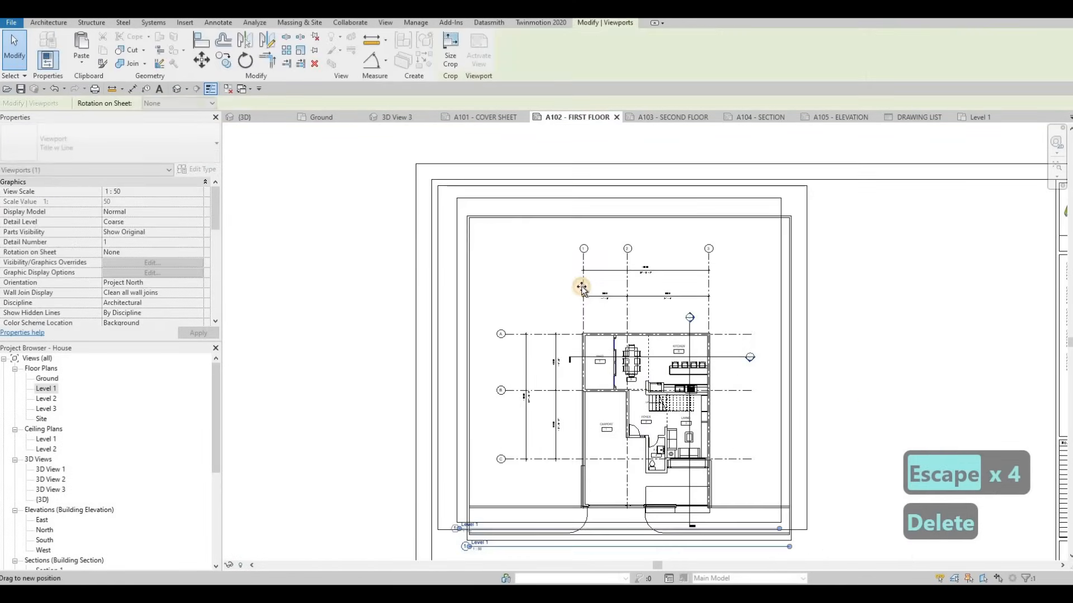
pyautogui.moveTo(581, 287); pyautogui.dragTo(581, 285)
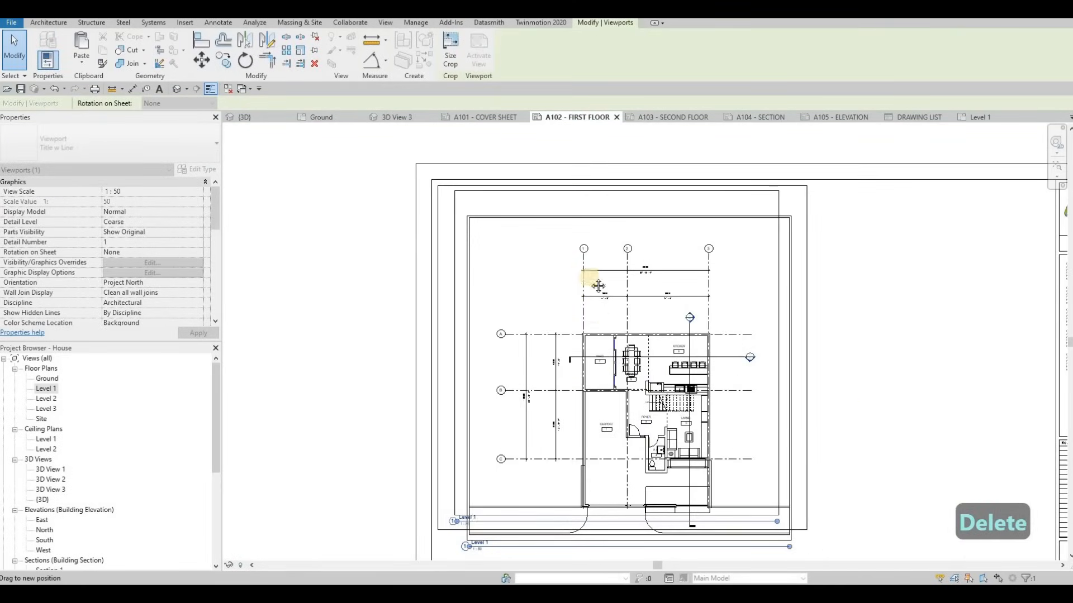
pyautogui.scroll(-1, 588, 399)
pyautogui.moveTo(604, 430); pyautogui.dragTo(602, 342, button='middle')
pyautogui.press('Escape')
# Select and deselect the viewport and the thin line under its title to inspect them
pyautogui.click(526, 407)
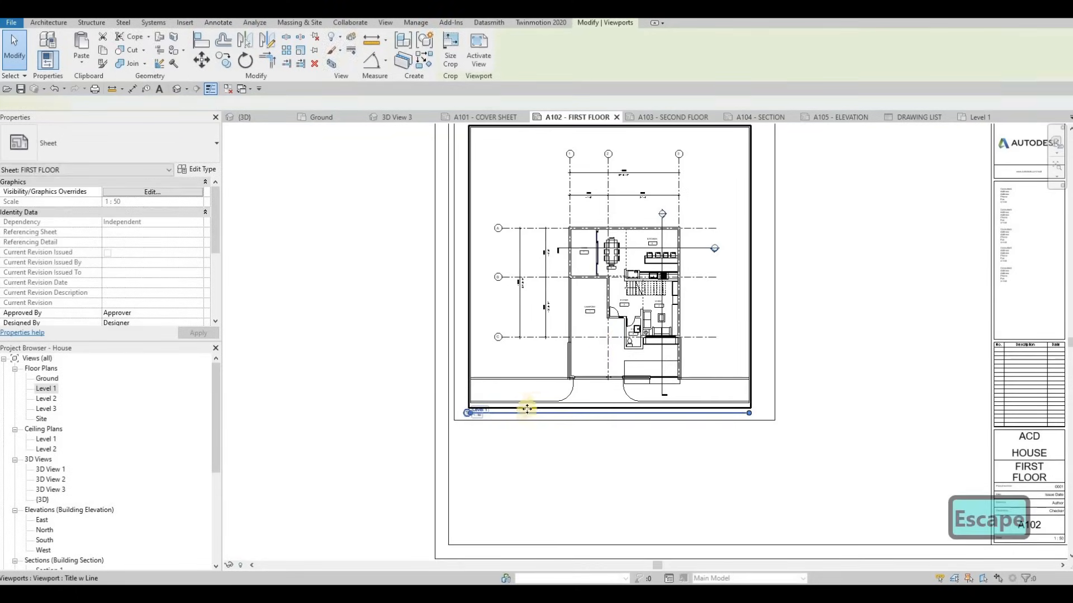
pyautogui.scroll(3, 525, 434)
pyautogui.press('Escape')
pyautogui.click(532, 415)
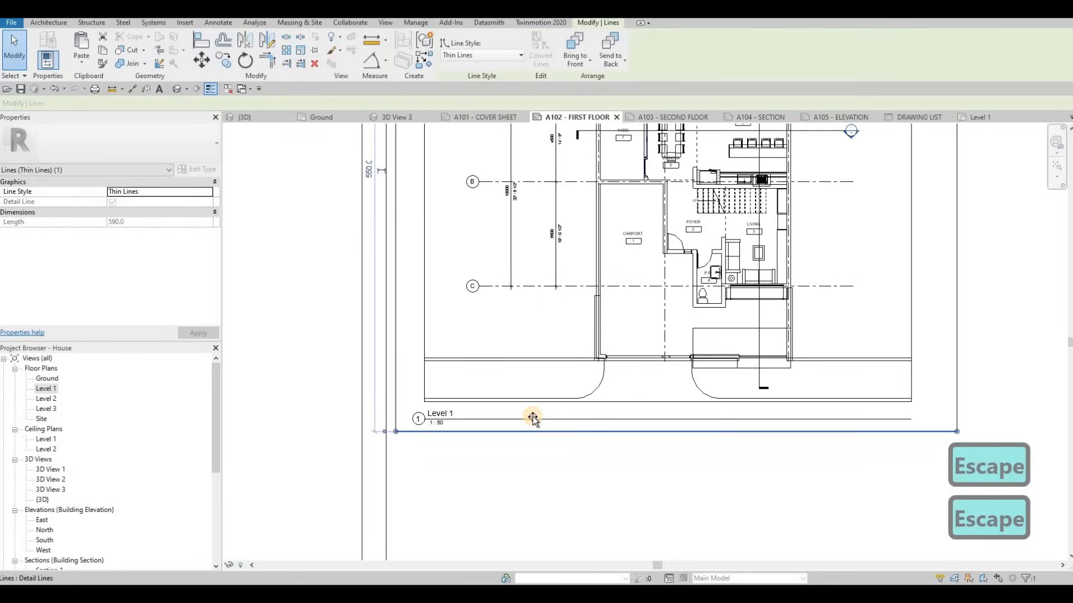
pyautogui.press('Escape')
pyautogui.scroll(3, 457, 408)
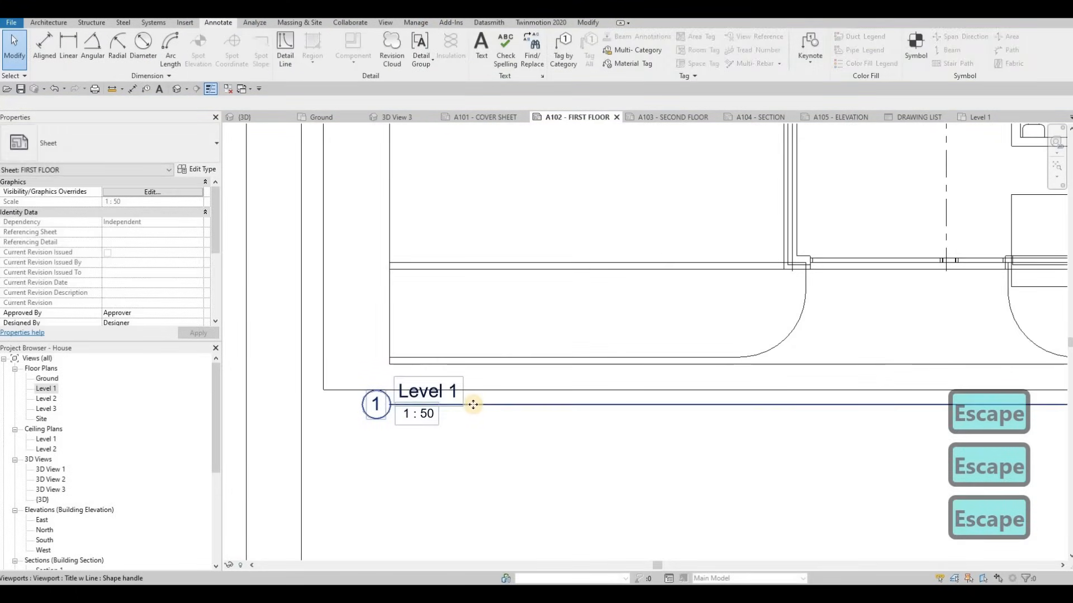
# Move the Level 1 title just beneath the plan and shorten its underline to the label
pyautogui.click(475, 404)
pyautogui.moveTo(438, 417); pyautogui.dragTo(441, 403)
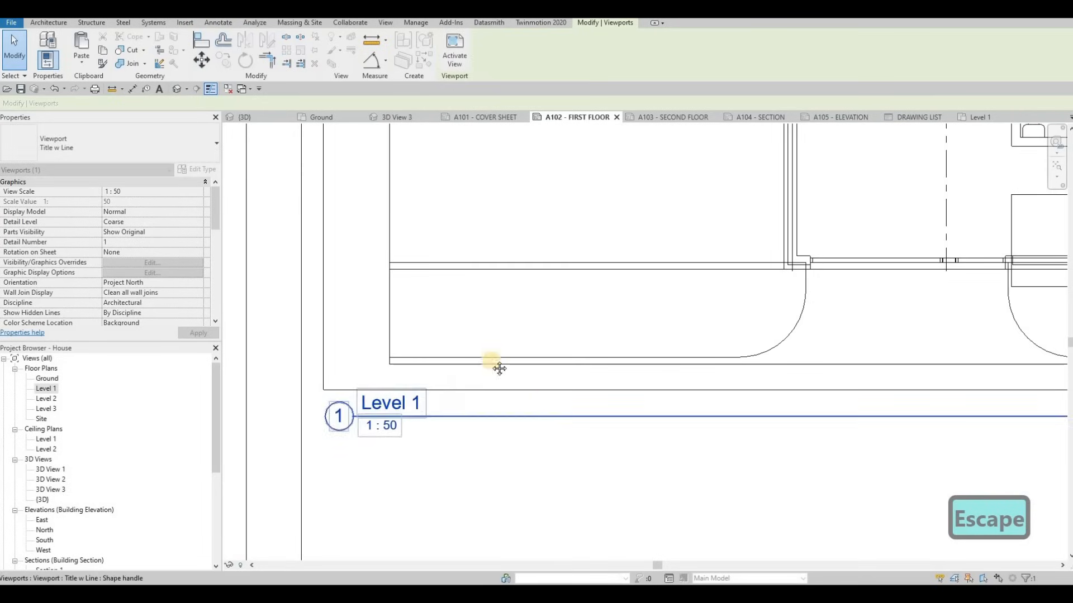
pyautogui.scroll(-4, 548, 250)
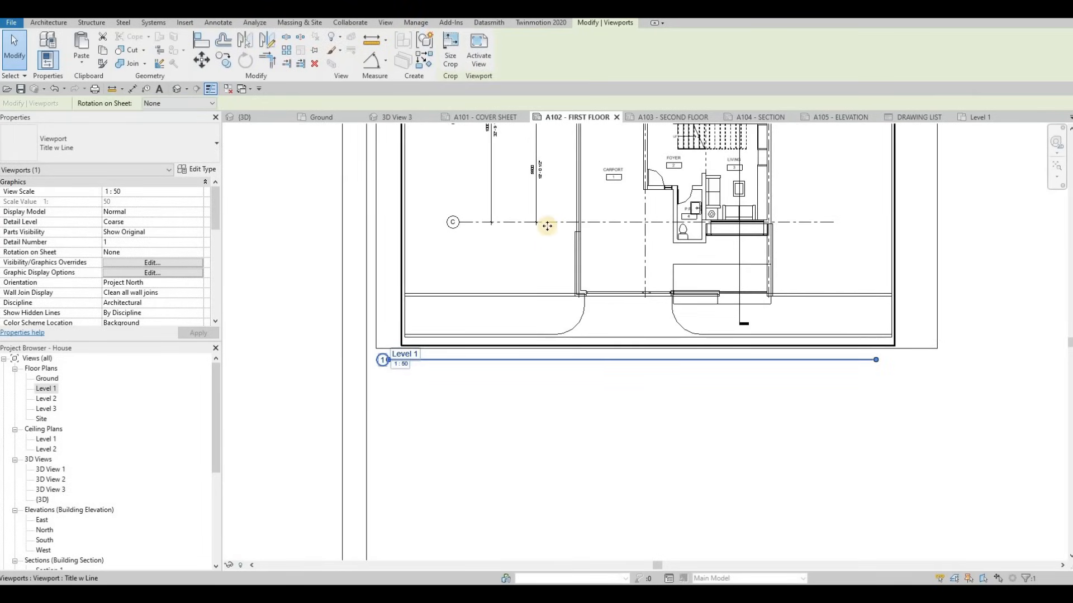
pyautogui.moveTo(874, 360); pyautogui.dragTo(435, 365)
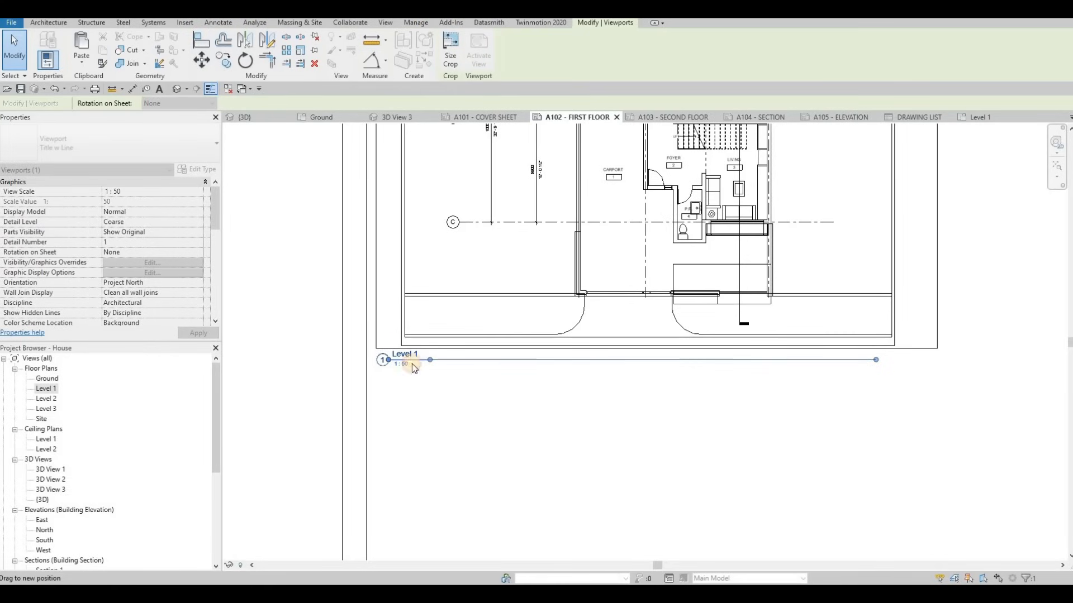
pyautogui.scroll(-3, 826, 411)
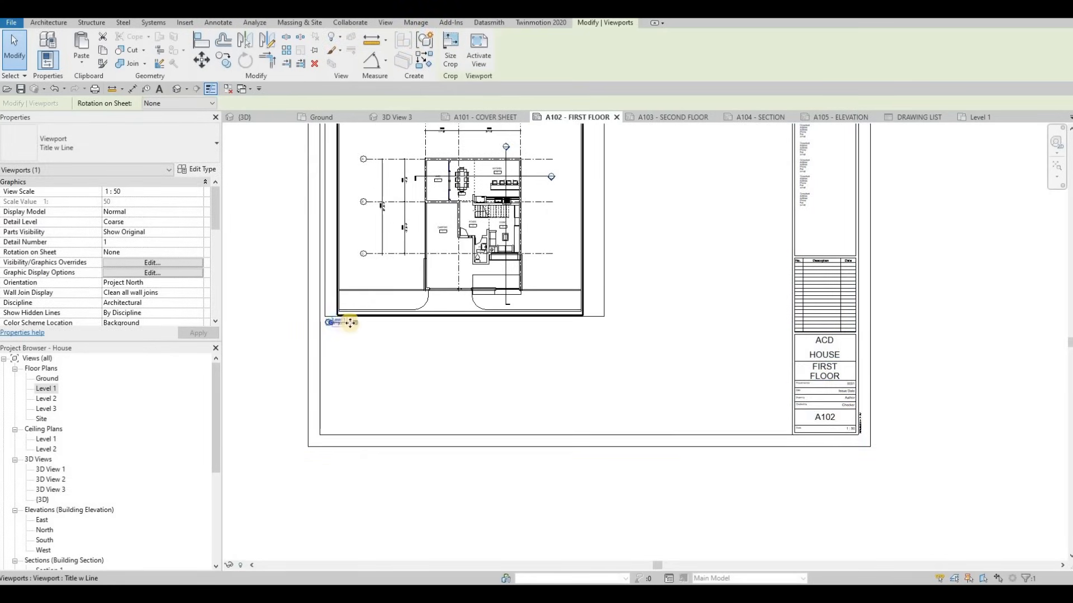
pyautogui.scroll(2, 344, 322)
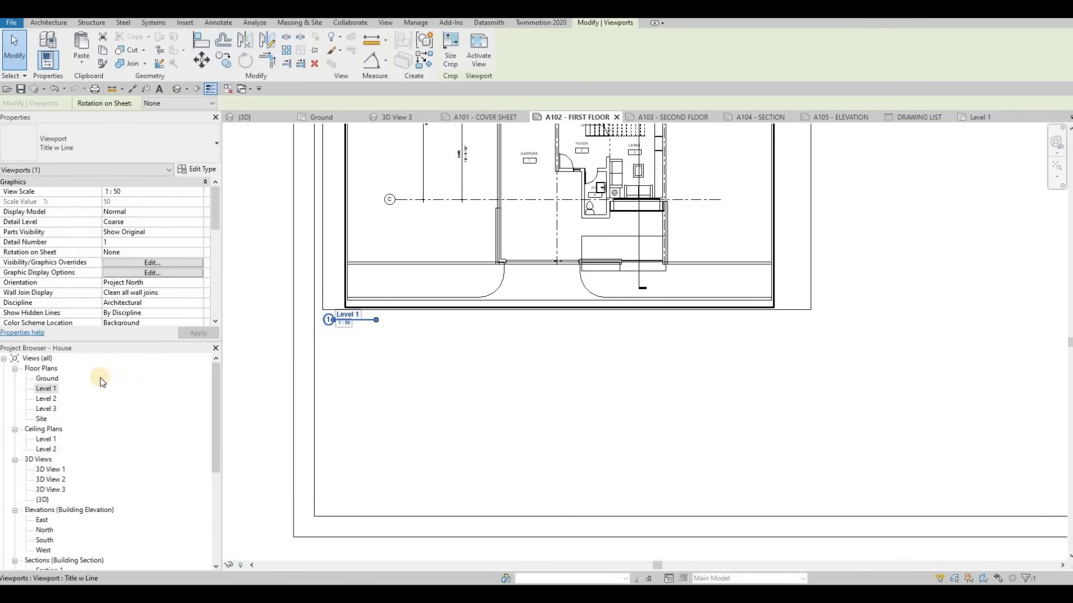
pyautogui.scroll(-2, 396, 330)
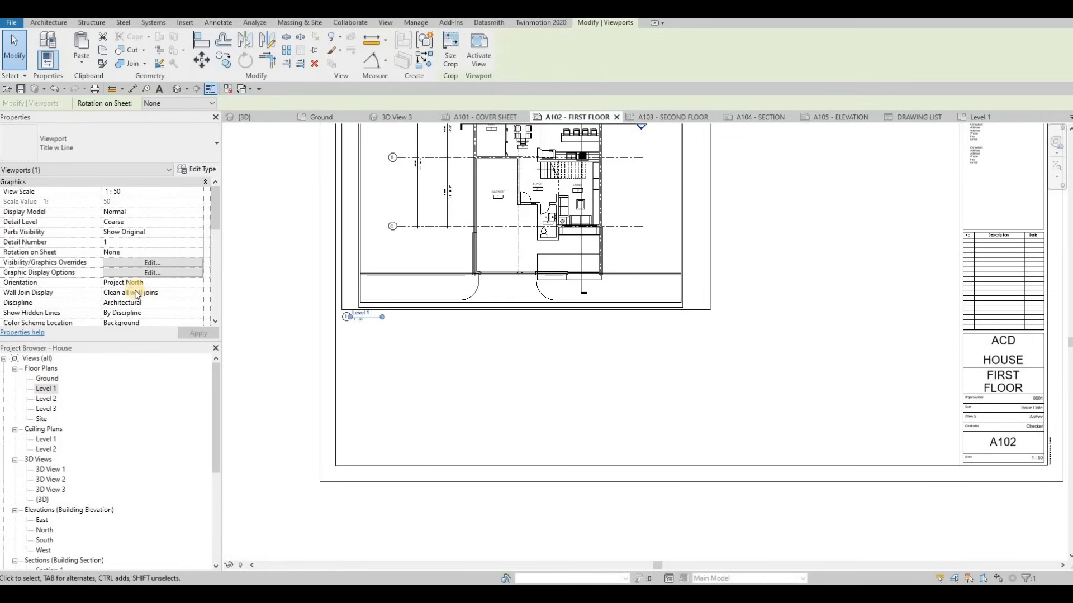
# Set the viewport's Title on Sheet to FIRST FLOOR and apply it
pyautogui.scroll(-5, 137, 295)
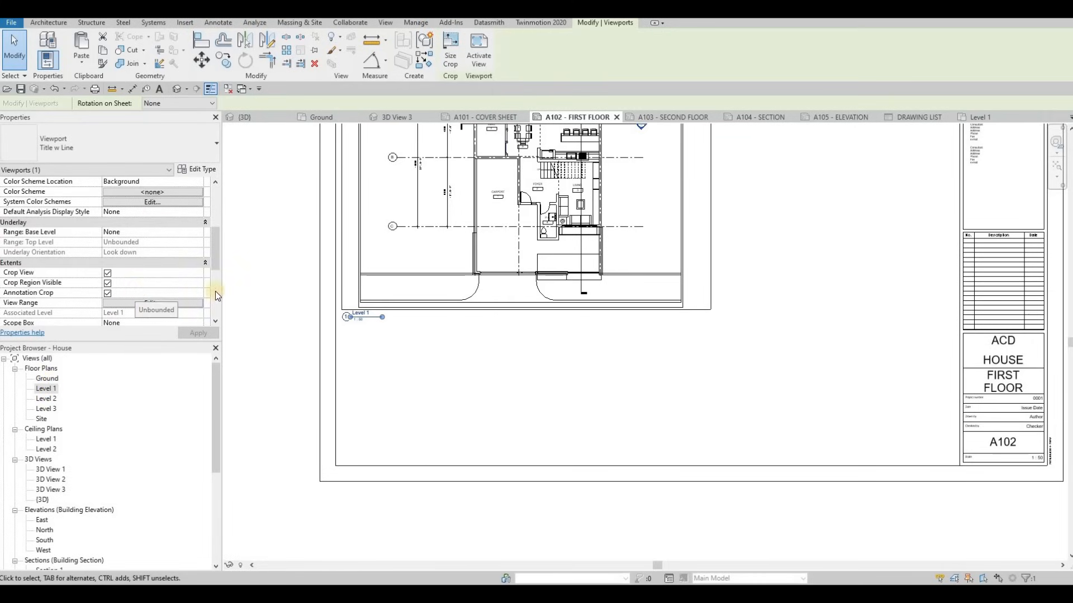
pyautogui.scroll(-2, 215, 291)
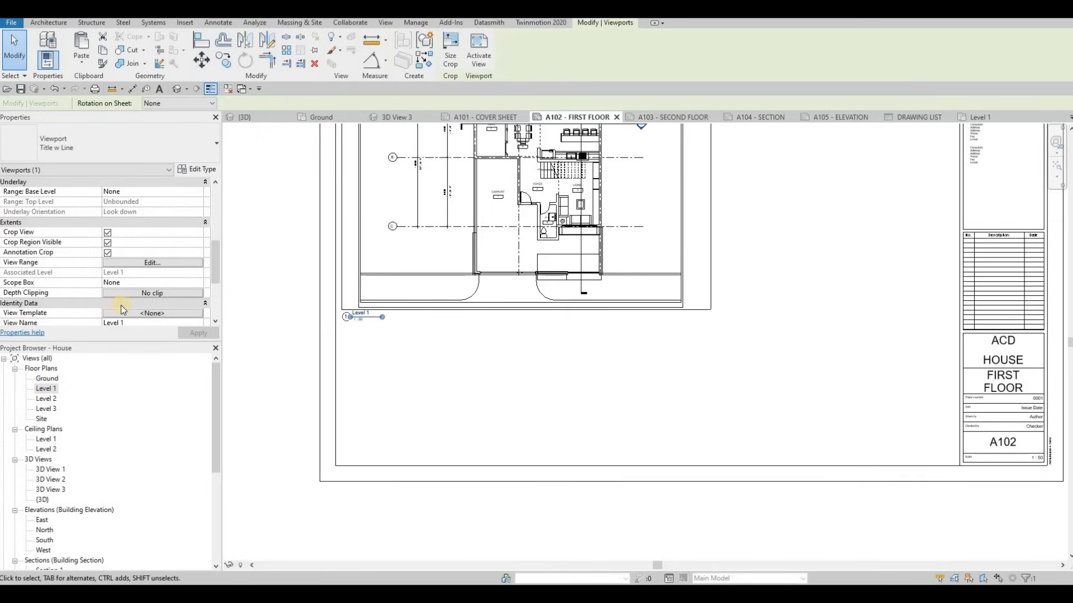
pyautogui.scroll(-3, 118, 273)
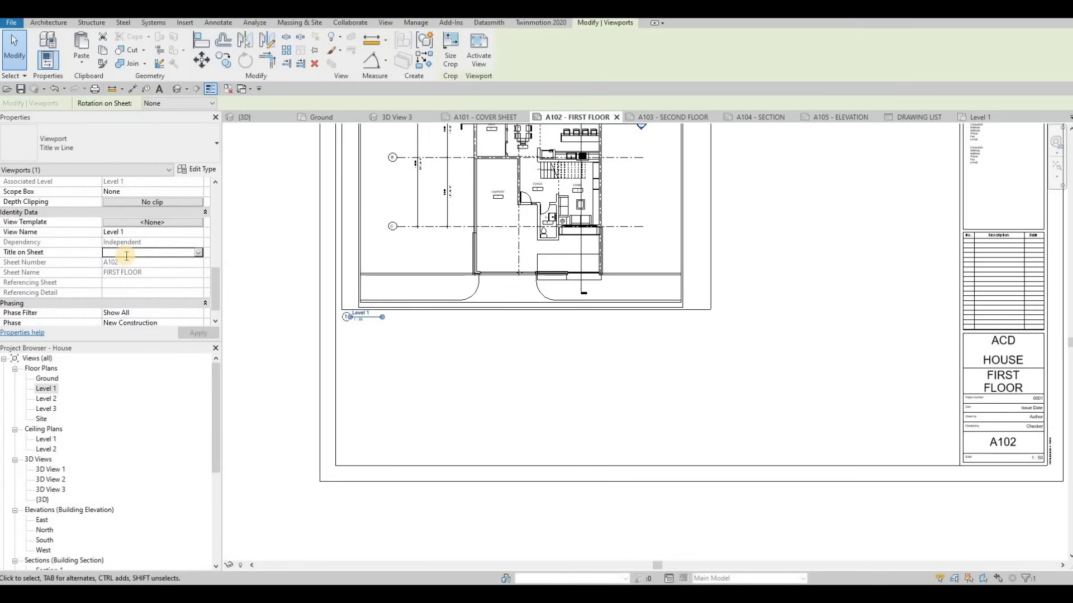
pyautogui.write('F')
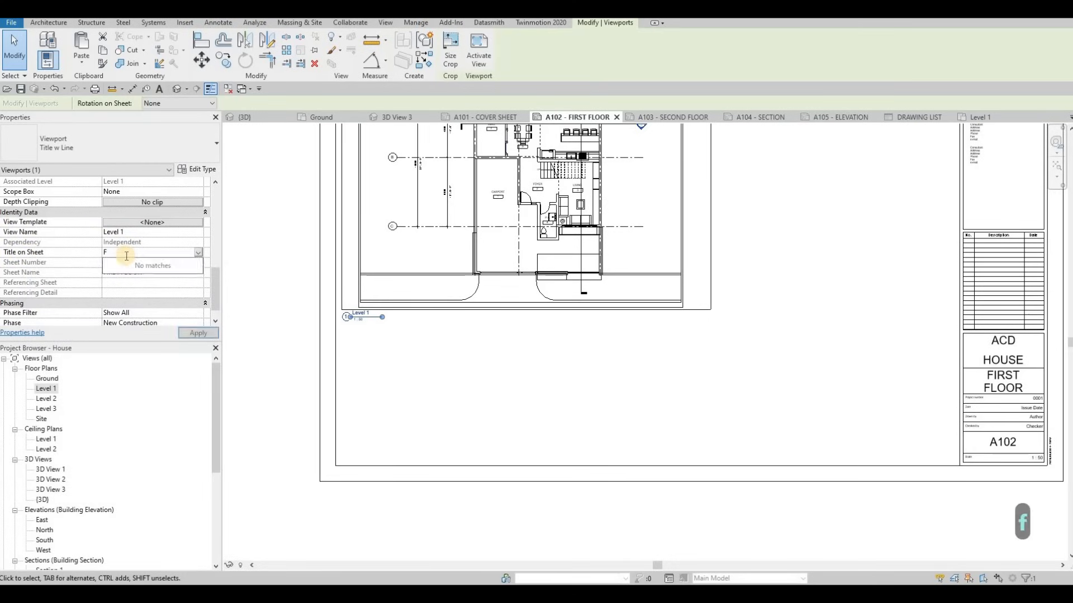
pyautogui.write('IRST FL')
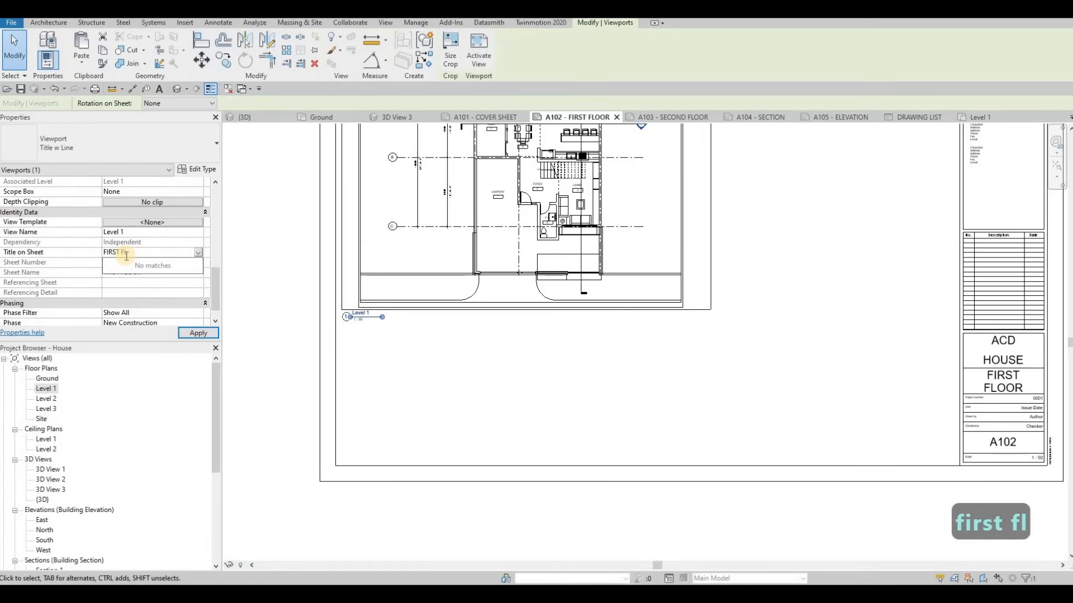
pyautogui.write('OOR')
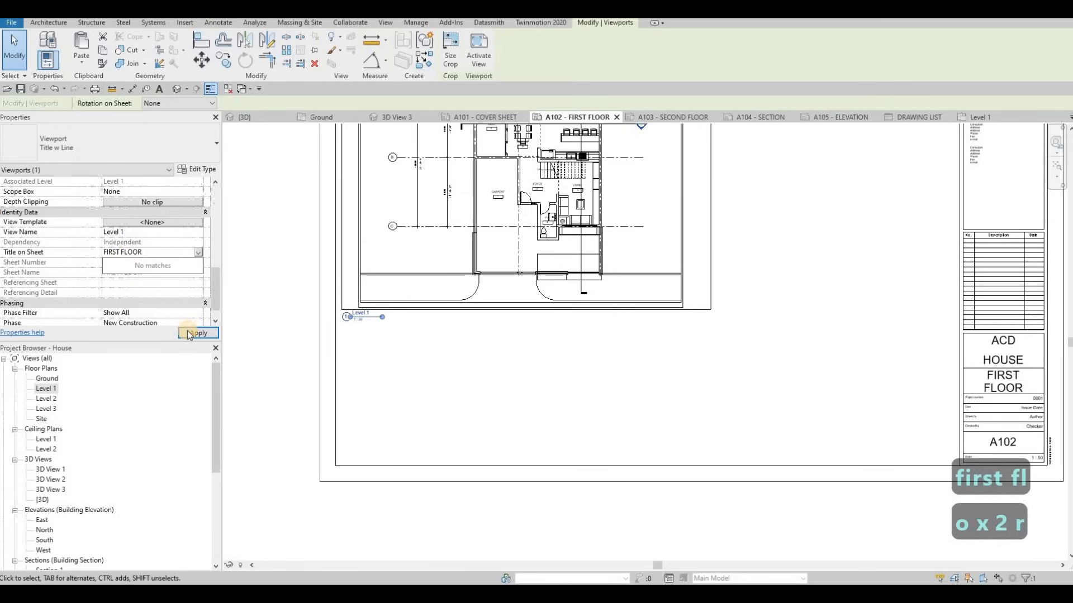
pyautogui.click(193, 333)
pyautogui.click(158, 253)
pyautogui.click(195, 334)
pyautogui.click(162, 253)
pyautogui.write('F')
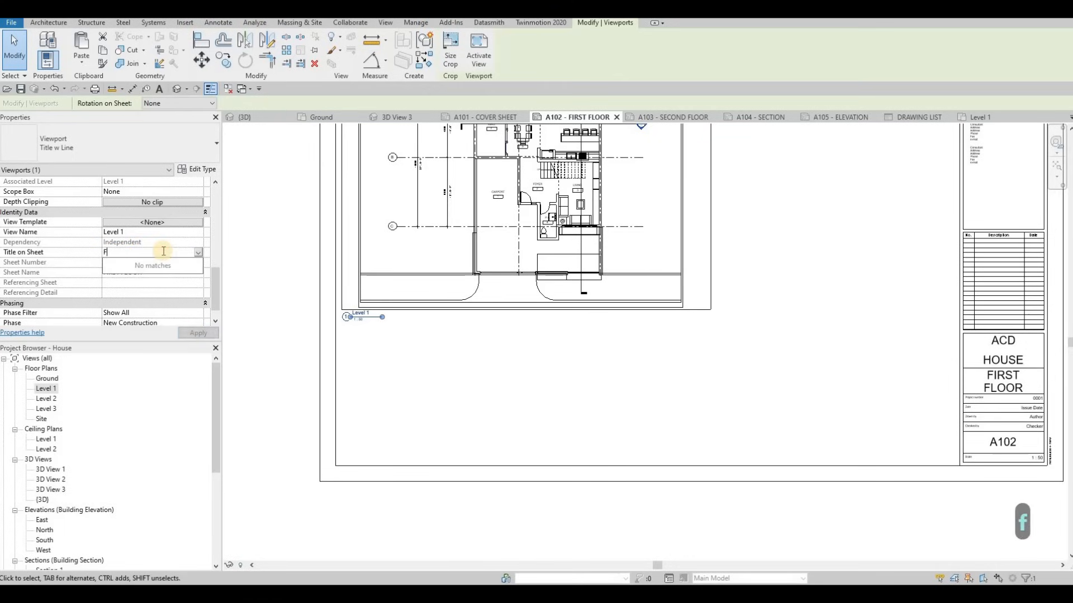
pyautogui.write('IRST FLOOR')
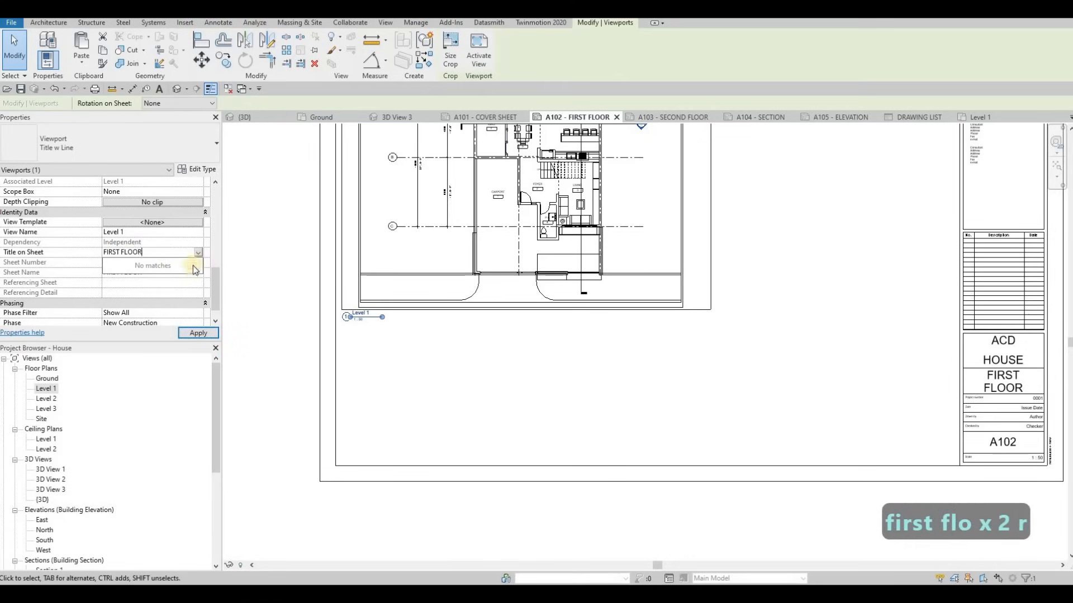
pyautogui.click(190, 332)
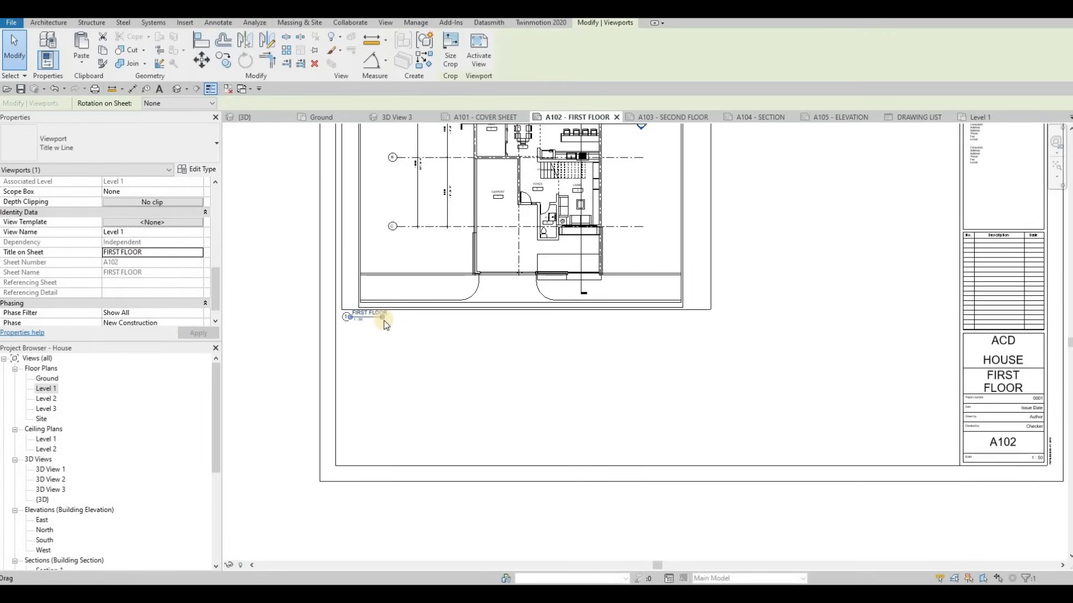
# Lengthen the title underline to fit FIRST FLOOR and deselect the viewport
pyautogui.scroll(5, 383, 328)
pyautogui.moveTo(405, 329); pyautogui.dragTo(398, 331)
pyautogui.scroll(-6, 333, 332)
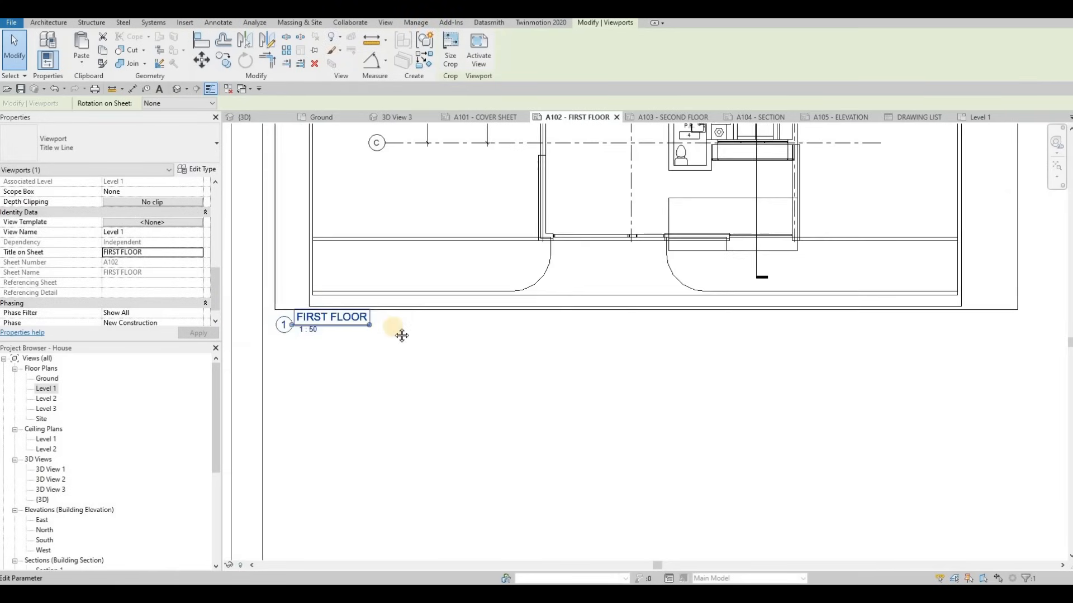
pyautogui.scroll(-3, 596, 383)
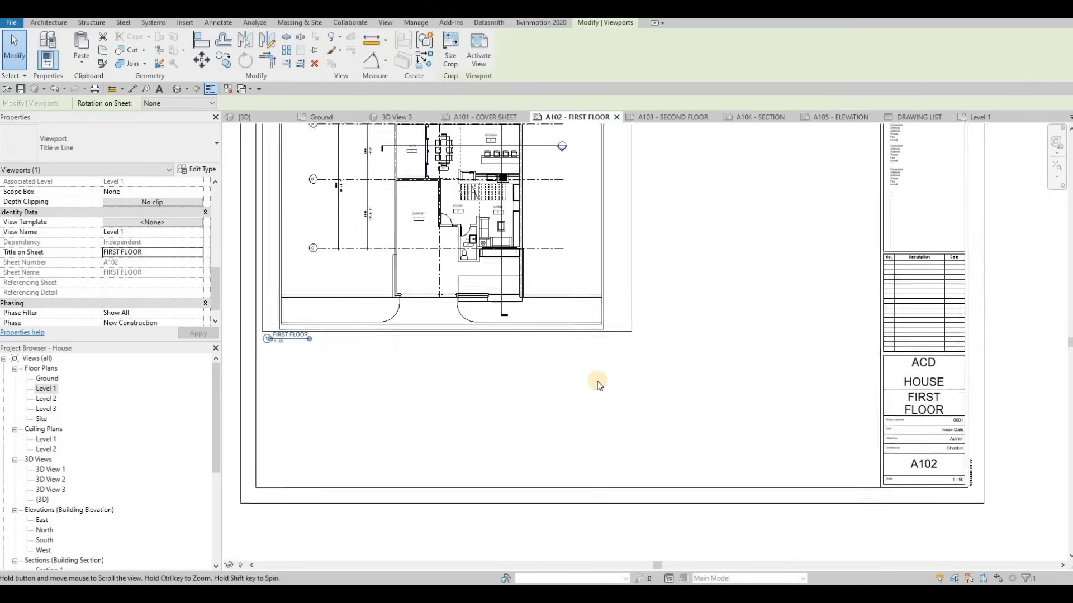
pyautogui.press('Escape')
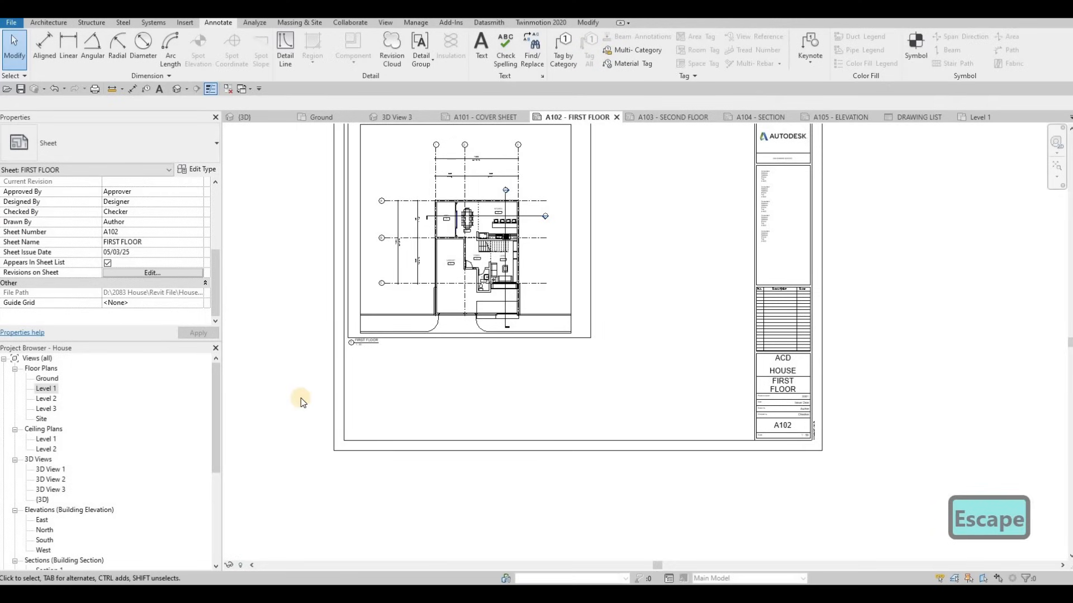
# Copy the four connected frame detail lines on A102 to the clipboard
pyautogui.press('Tab')
pyautogui.click(348, 318)
pyautogui.moveTo(545, 179); pyautogui.dragTo(529, 309, button='middle')
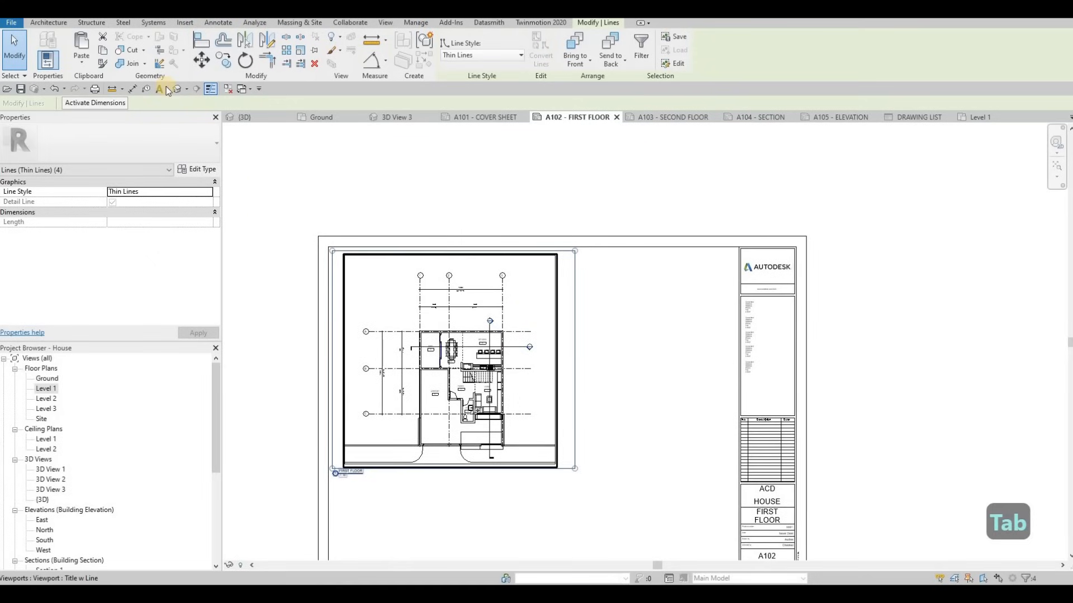
pyautogui.click(104, 49)
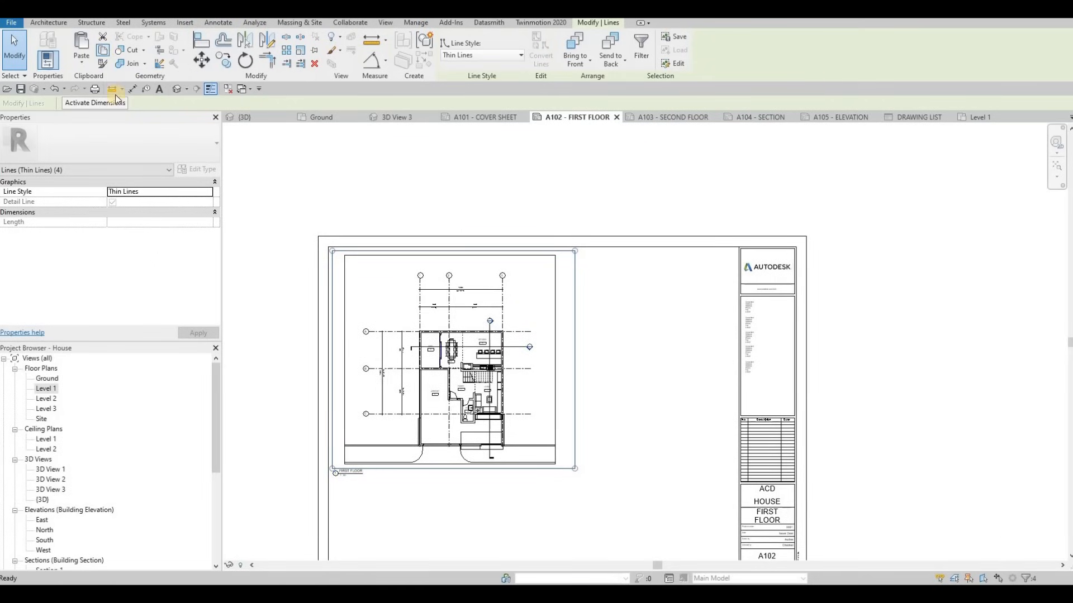
# Paste the frame aligned to the same place on A103 and open the Level 2 plan
pyautogui.click(673, 118)
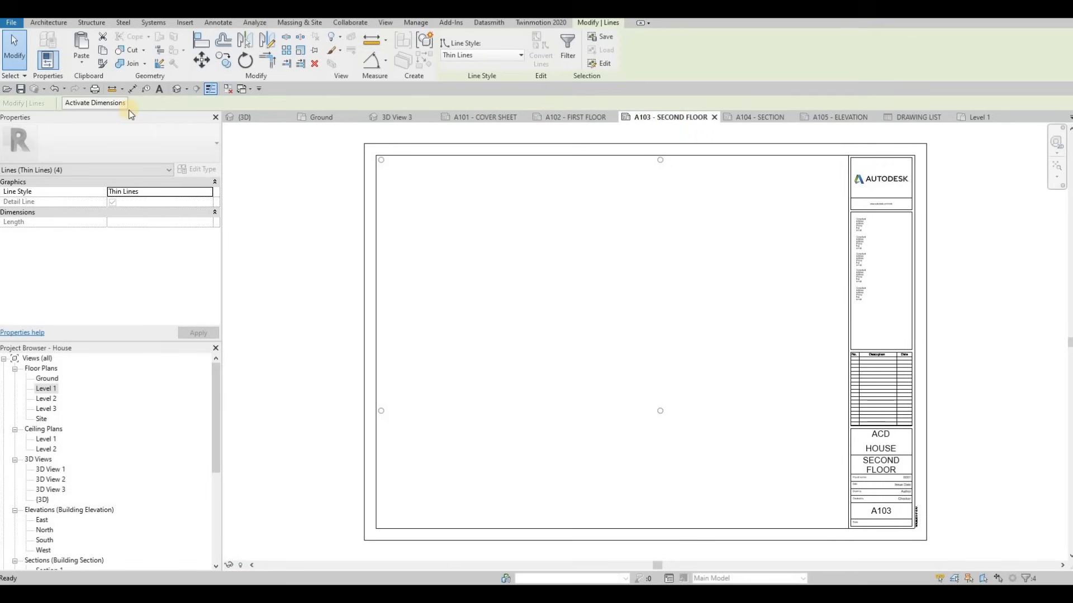
pyautogui.click(79, 59)
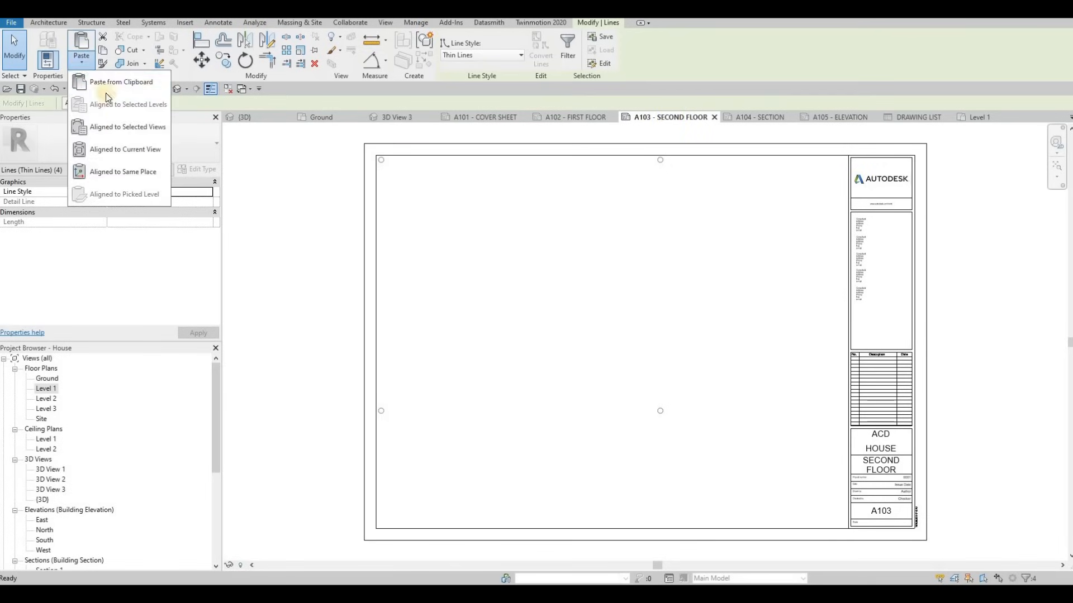
pyautogui.click(123, 150)
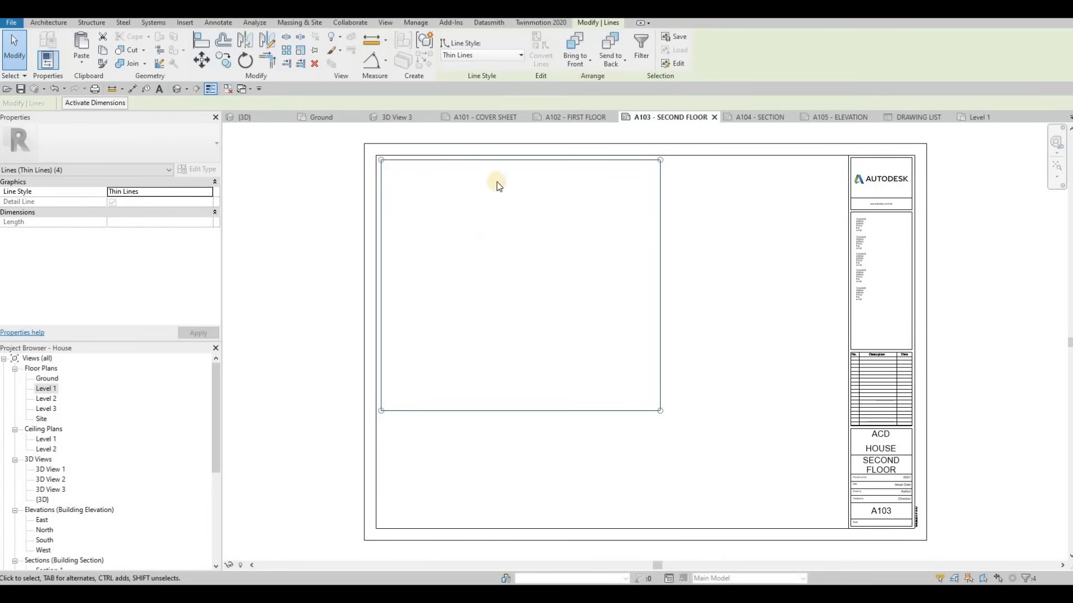
pyautogui.doubleClick(46, 399)
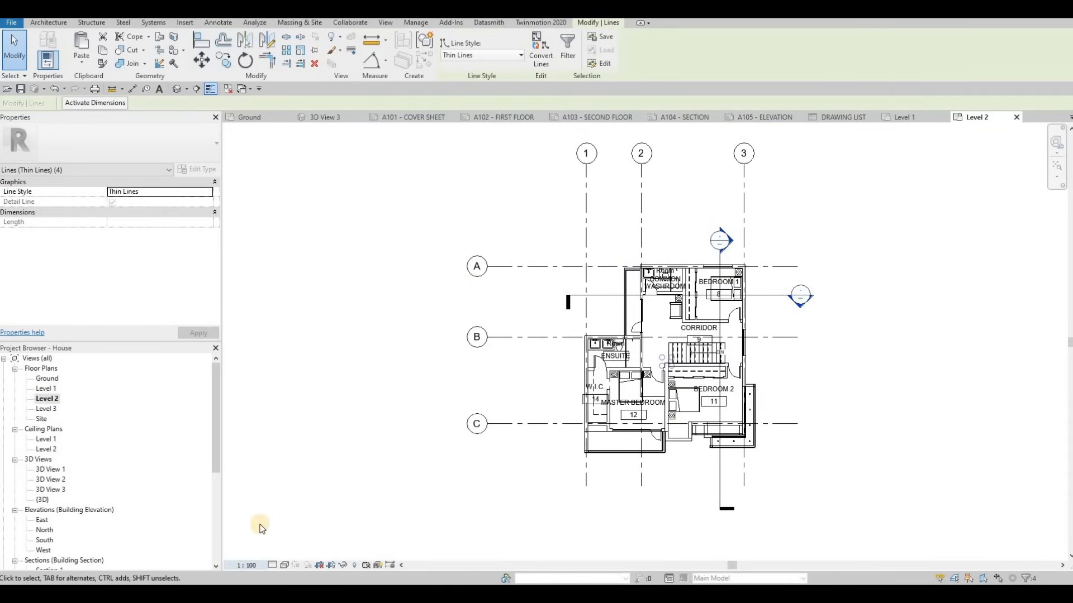
# Set the Level 2 plan's view scale to 1:50
pyautogui.click(246, 566)
pyautogui.click(435, 431)
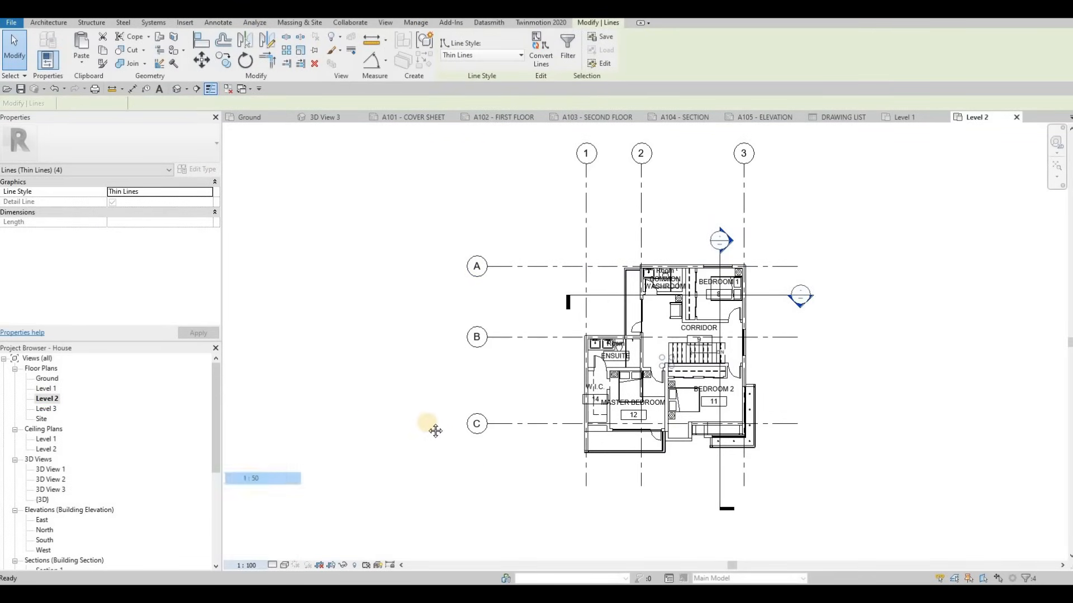
pyautogui.scroll(-6, 107, 274)
pyautogui.scroll(1, 108, 267)
pyautogui.scroll(3, 109, 263)
pyautogui.scroll(-3, 110, 240)
# Enable annotation crop, raise the crop region's bottom edge, and return to sheet A103
pyautogui.click(107, 253)
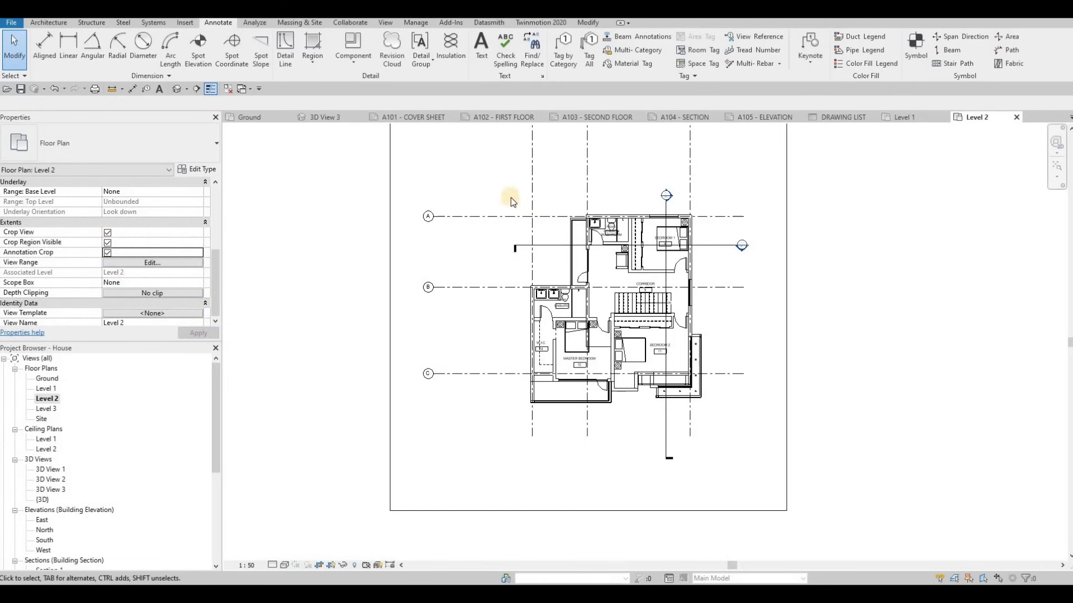
pyautogui.scroll(-3, 511, 196)
pyautogui.click(518, 183)
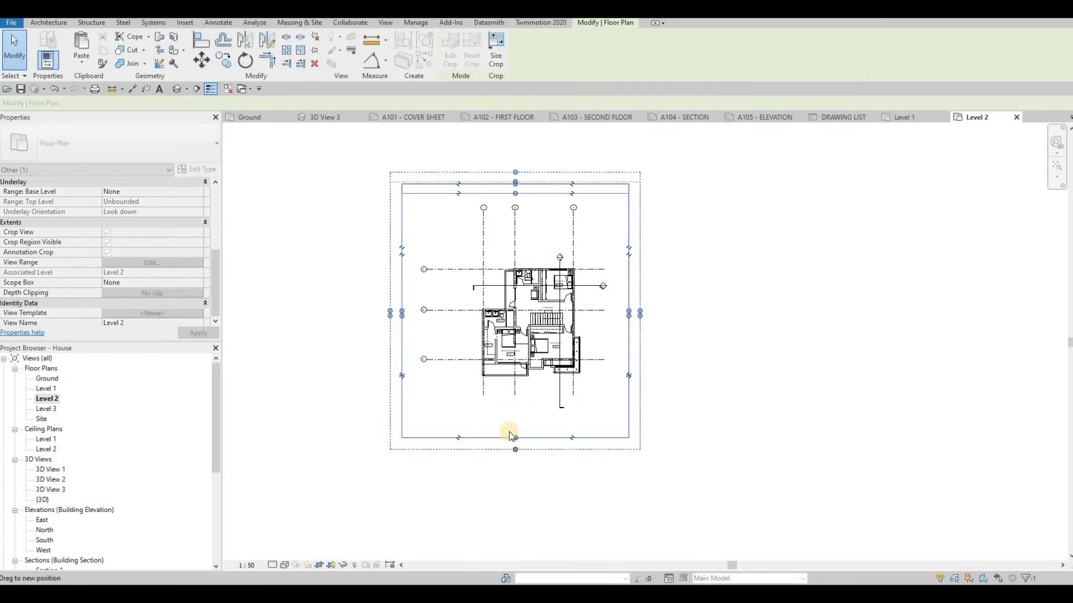
pyautogui.moveTo(510, 438); pyautogui.dragTo(556, 420)
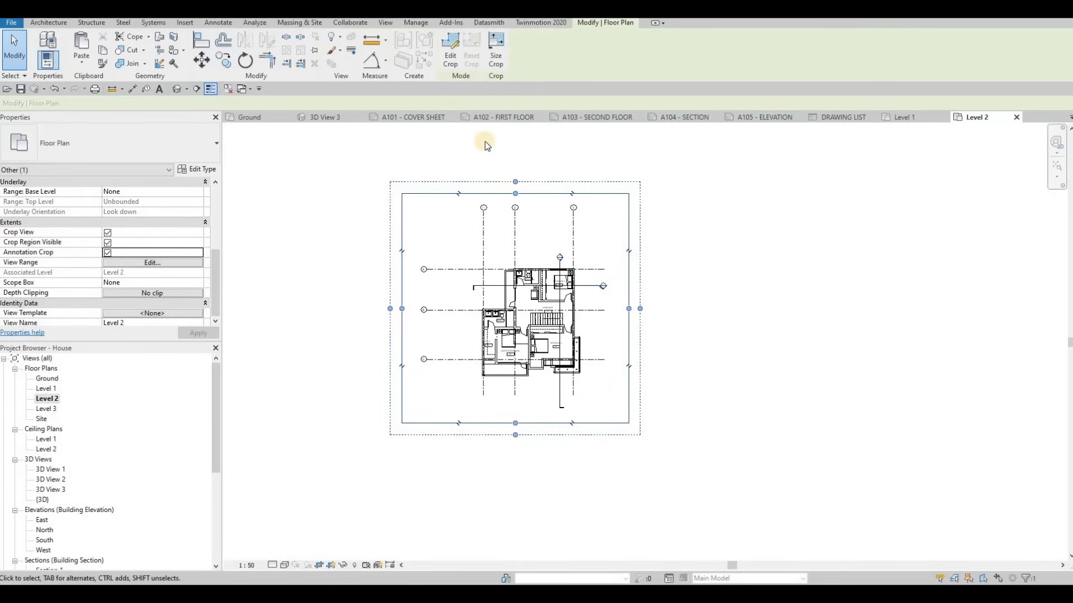
pyautogui.click(613, 118)
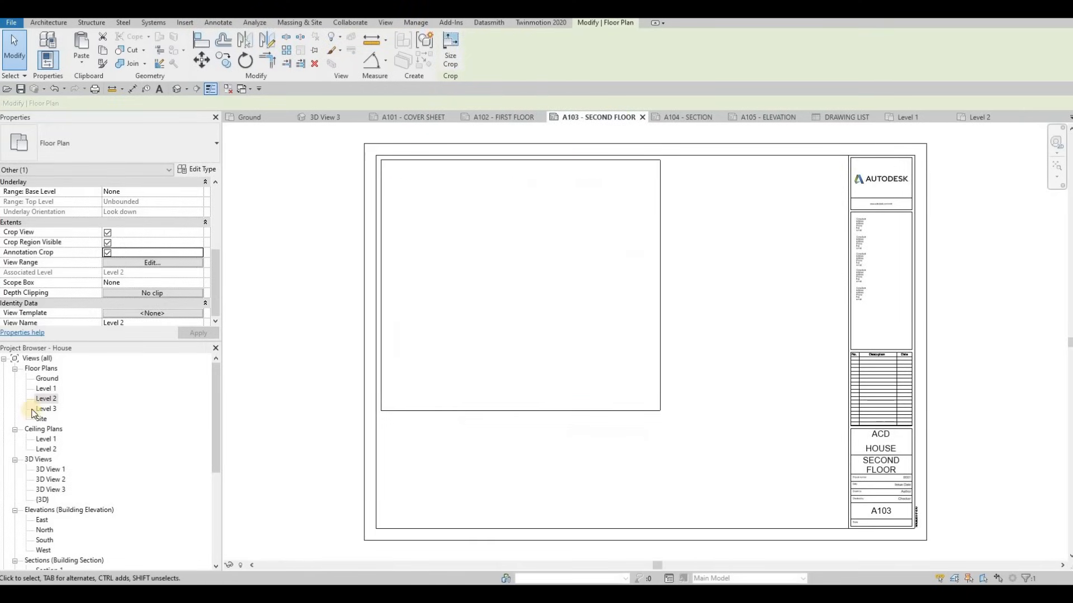
# Place the Level 2 plan on sheet A103 as a viewport inside the frame
pyautogui.moveTo(535, 290); pyautogui.dragTo(510, 288)
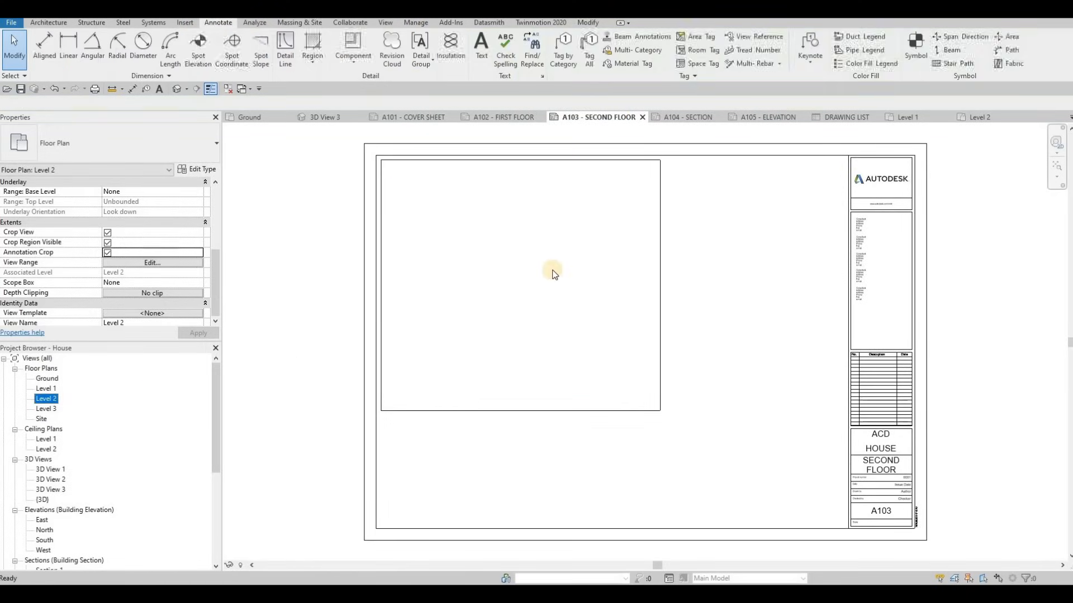
pyautogui.click(515, 284)
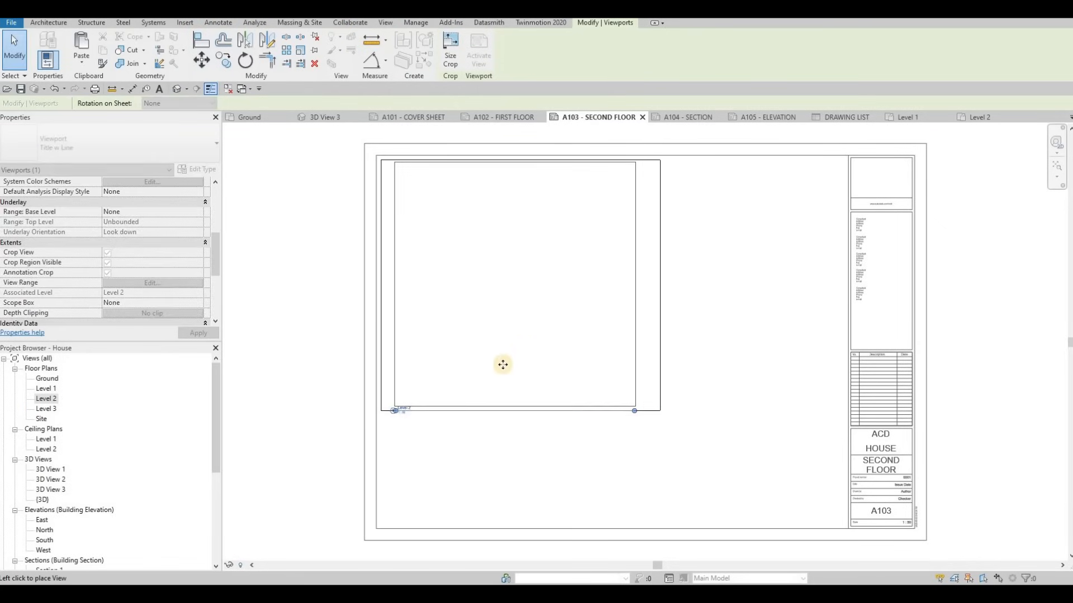
pyautogui.scroll(5, 351, 440)
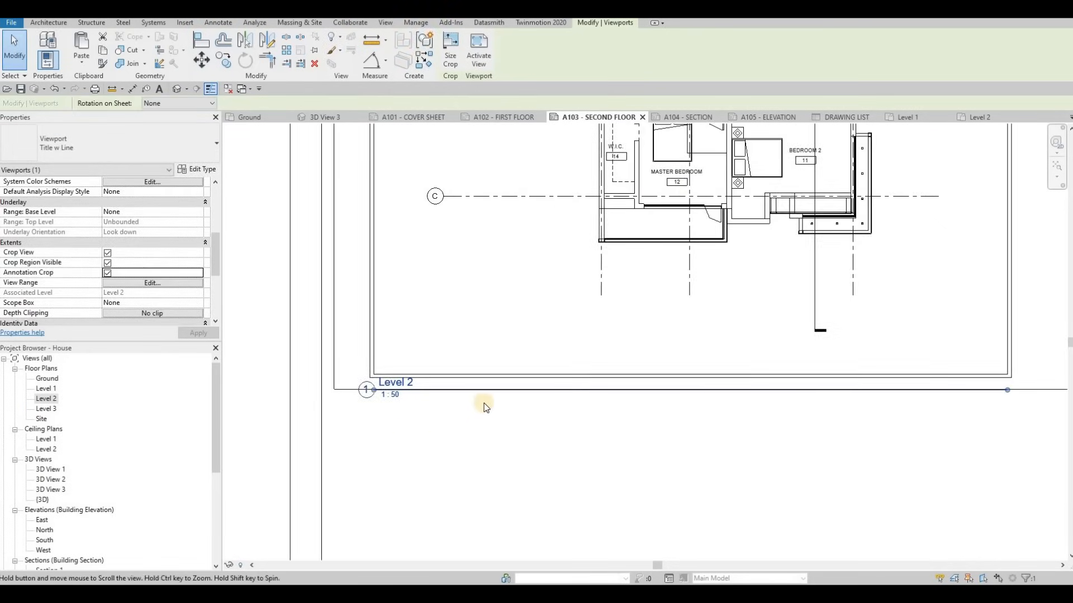
pyautogui.scroll(2, 449, 408)
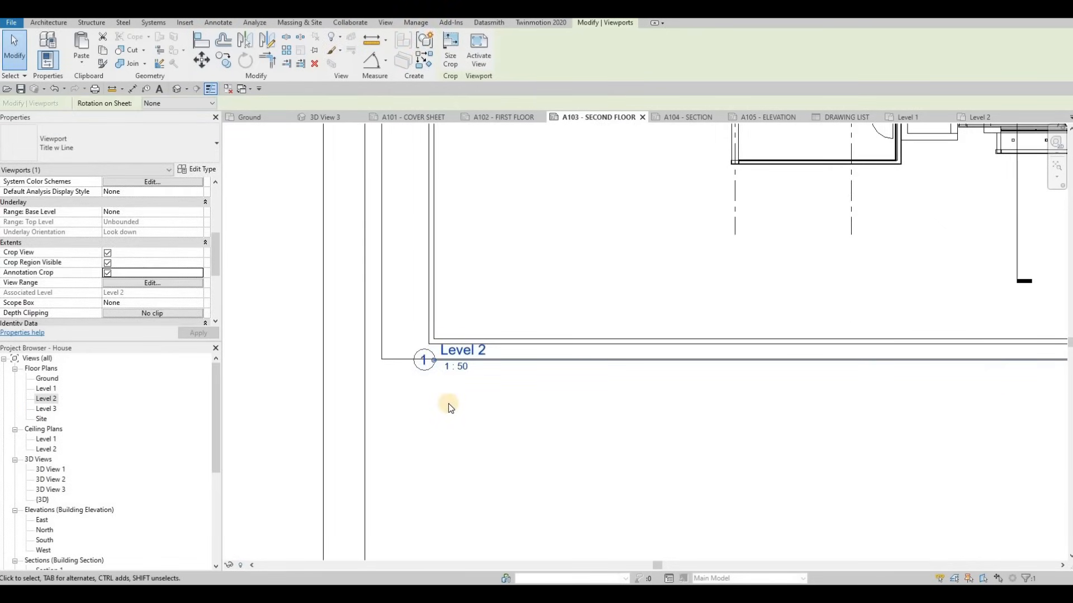
pyautogui.press('Escape')
pyautogui.press('Escape')
# Move the Level 2 viewport title lower-left and shorten its title line
pyautogui.click(470, 351)
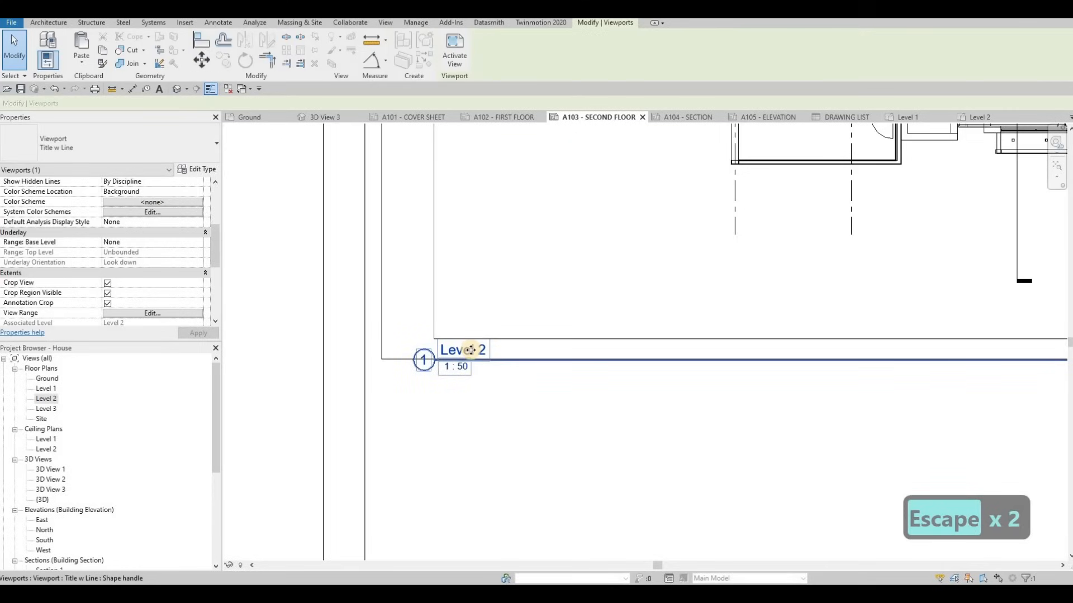
pyautogui.moveTo(456, 360); pyautogui.dragTo(432, 370)
pyautogui.scroll(1, 510, 390)
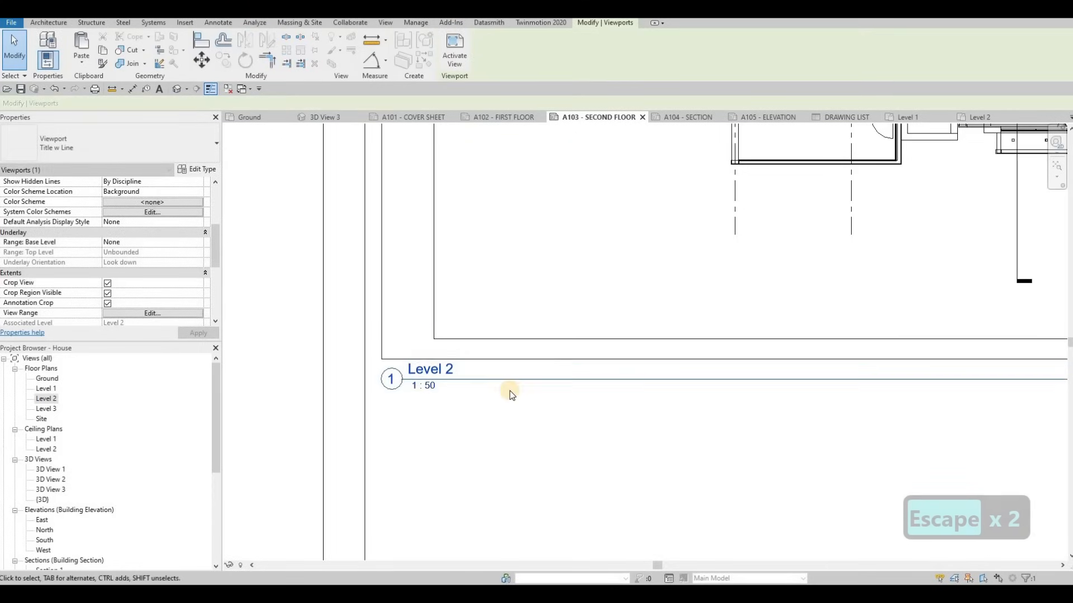
pyautogui.press('Escape')
pyautogui.press('Escape')
pyautogui.moveTo(633, 315)
pyautogui.mouseDown(button='middle')
pyautogui.moveTo(550, 306)
pyautogui.moveTo(510, 336)
pyautogui.mouseUp(button='middle')
pyautogui.scroll(-1, 510, 336)
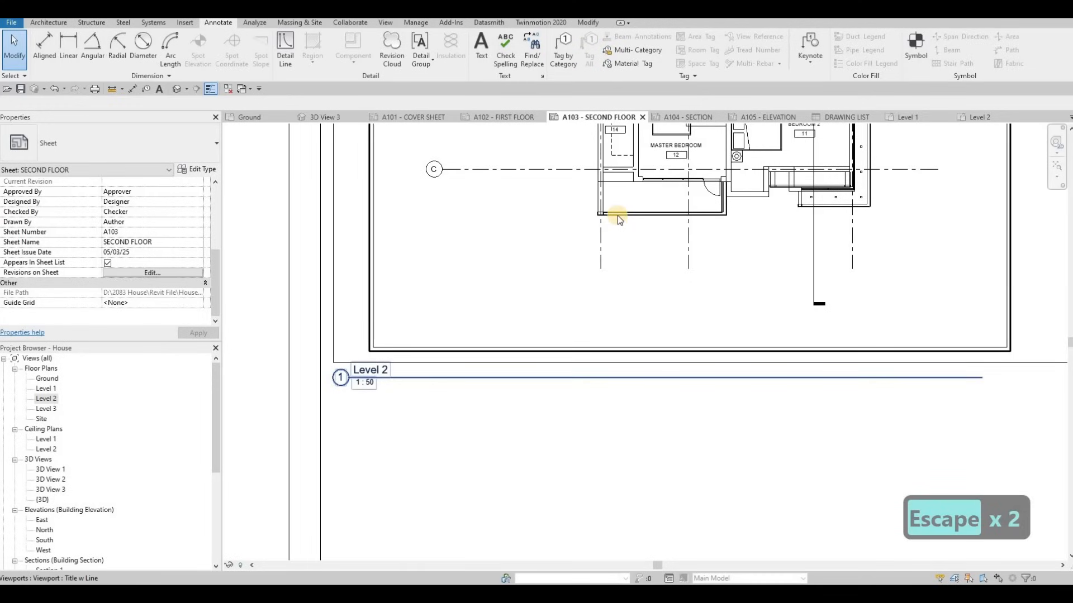
pyautogui.click(979, 377)
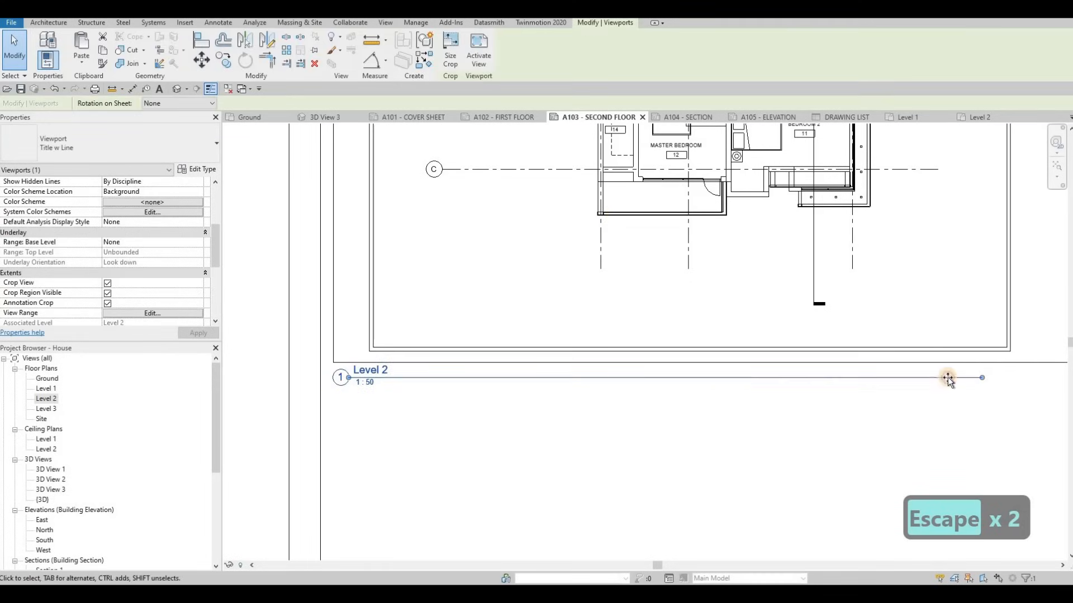
pyautogui.moveTo(498, 391); pyautogui.dragTo(373, 381)
# Set the viewport's Title on Sheet to SECOND FLOOR and apply it
pyautogui.scroll(-2, 122, 238)
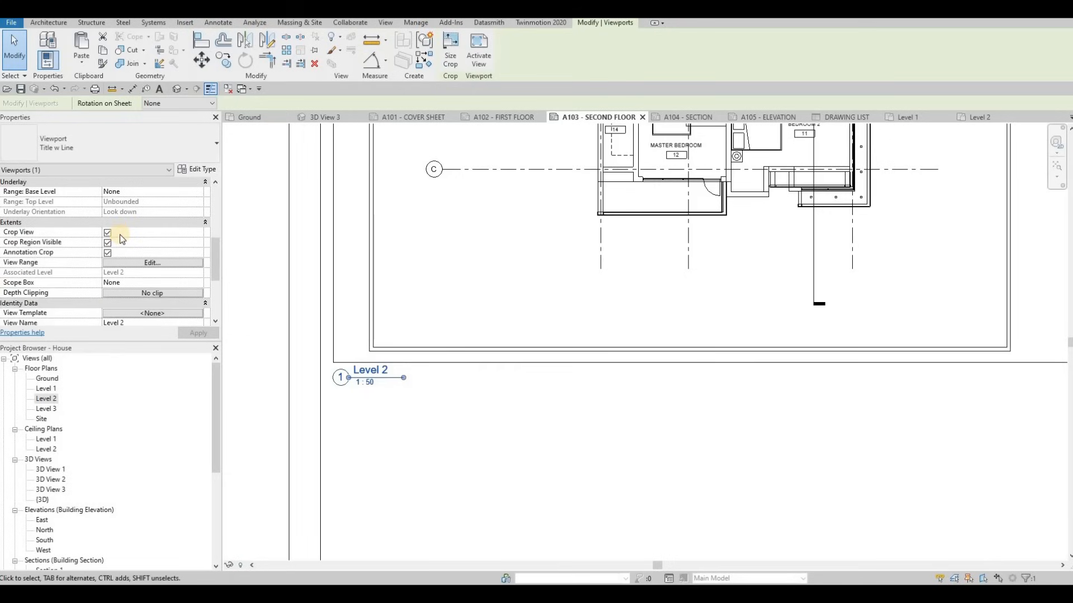
pyautogui.scroll(-4, 122, 238)
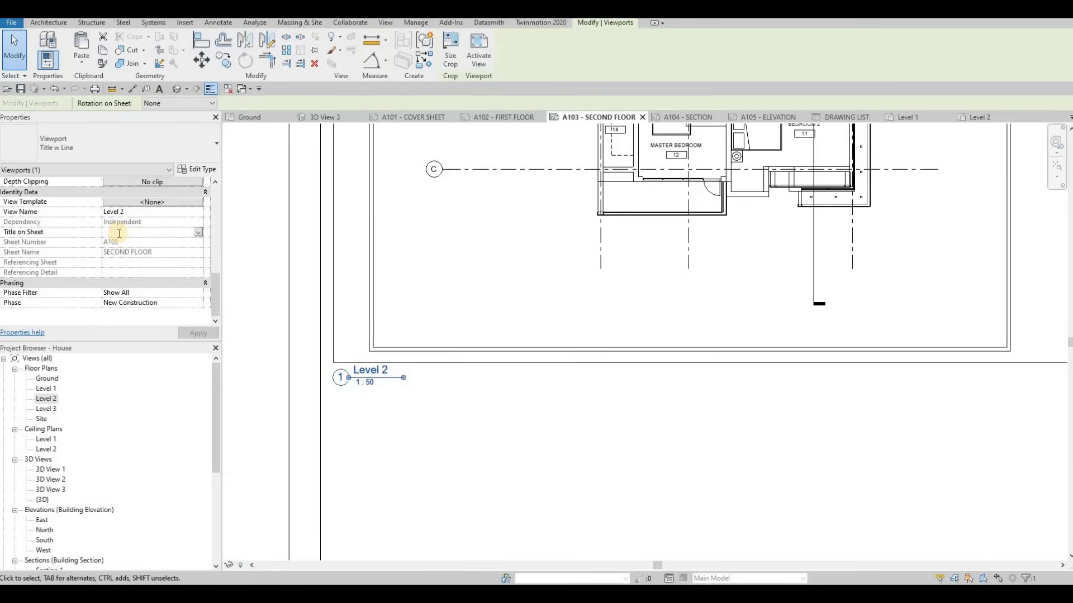
pyautogui.click(119, 234)
pyautogui.write('SECOND L')
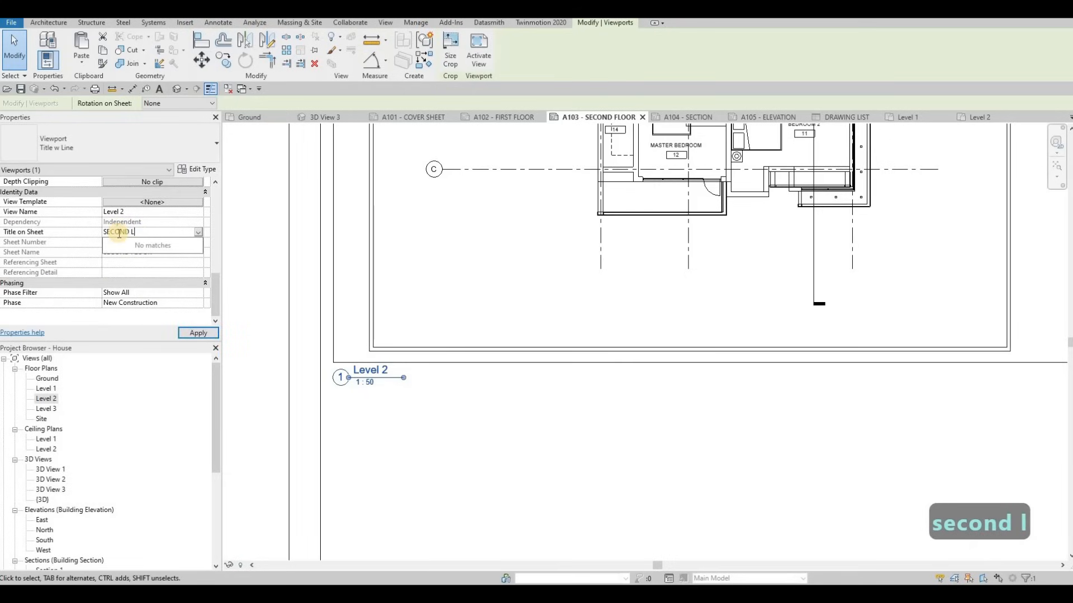
pyautogui.press('BackSpace')
pyautogui.write('FLOOR')
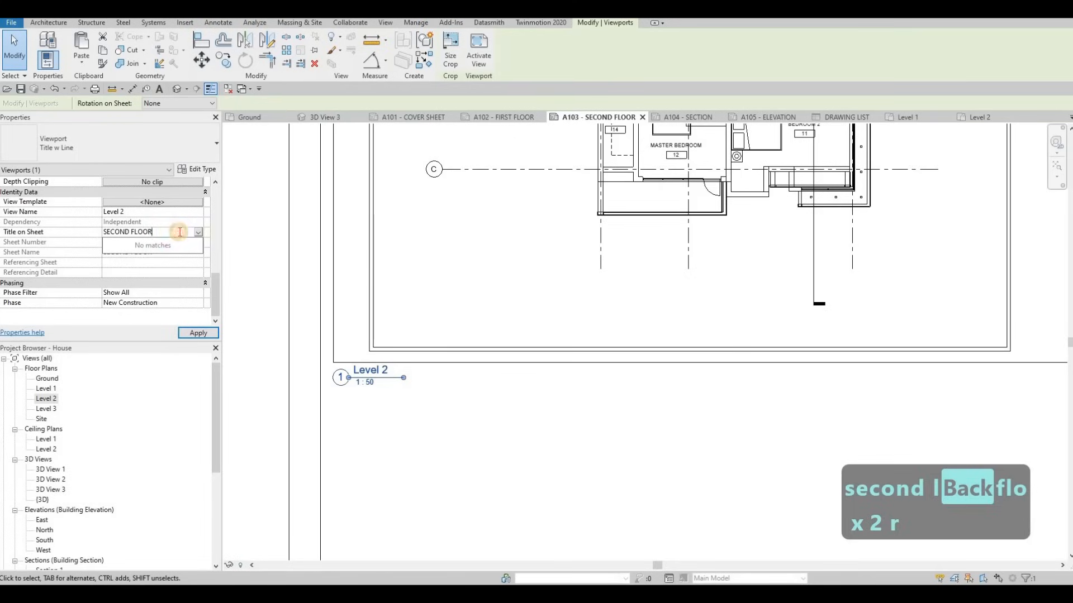
pyautogui.click(189, 333)
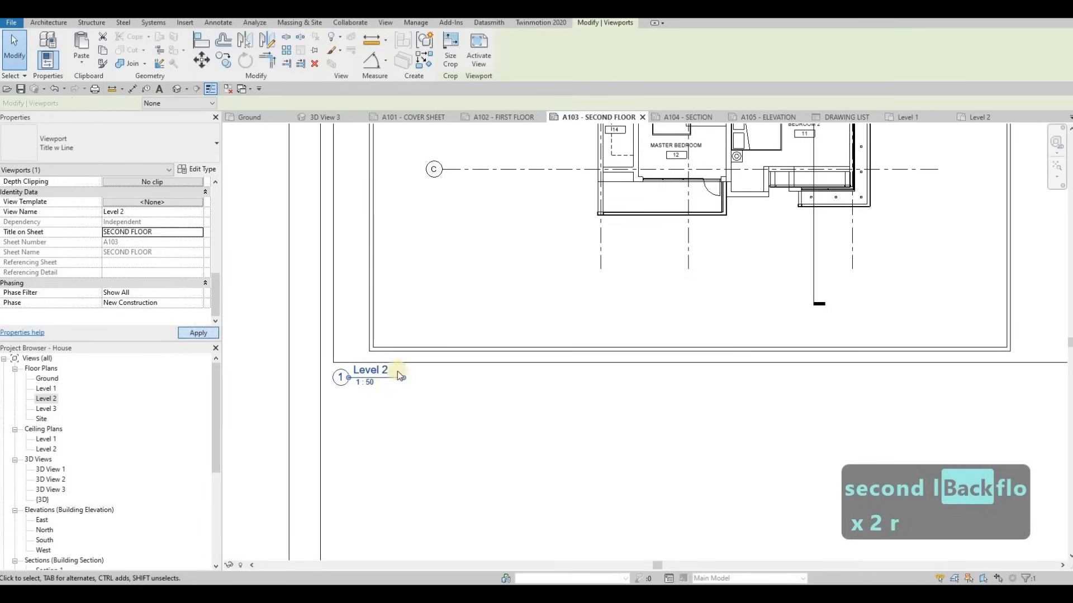
# Lengthen the title line to fit SECOND FLOOR and deselect the viewport
pyautogui.moveTo(404, 377); pyautogui.dragTo(440, 381)
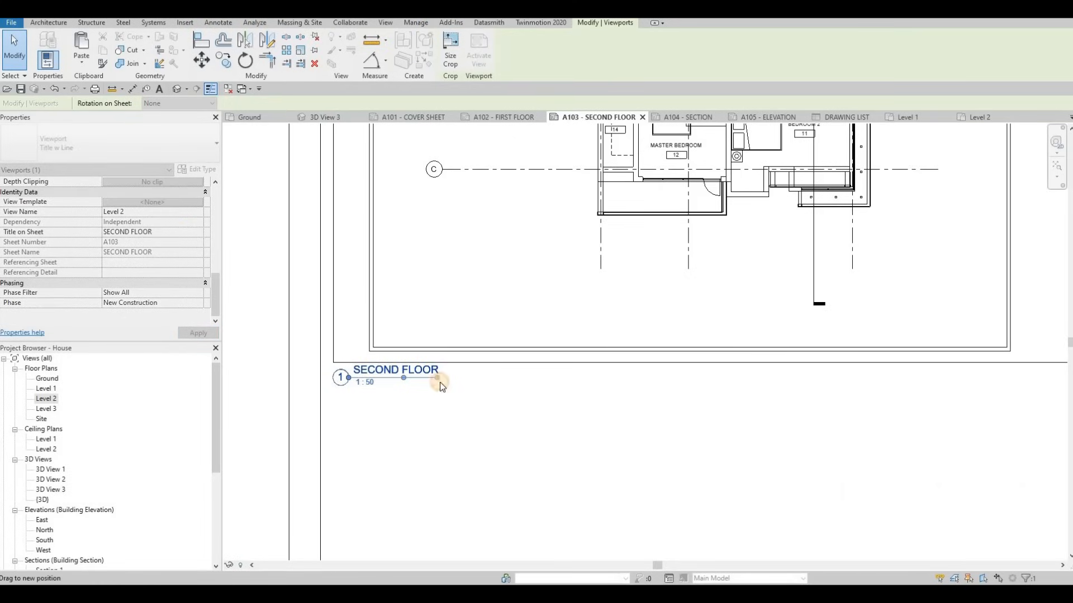
pyautogui.scroll(-5, 503, 357)
pyautogui.press('Escape')
pyautogui.press('Escape')
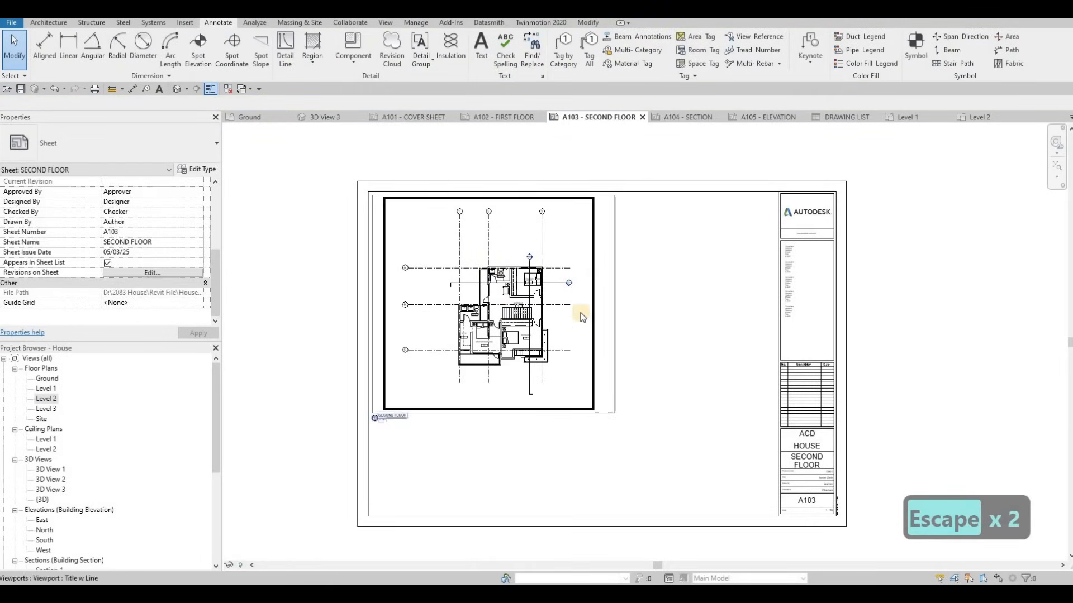
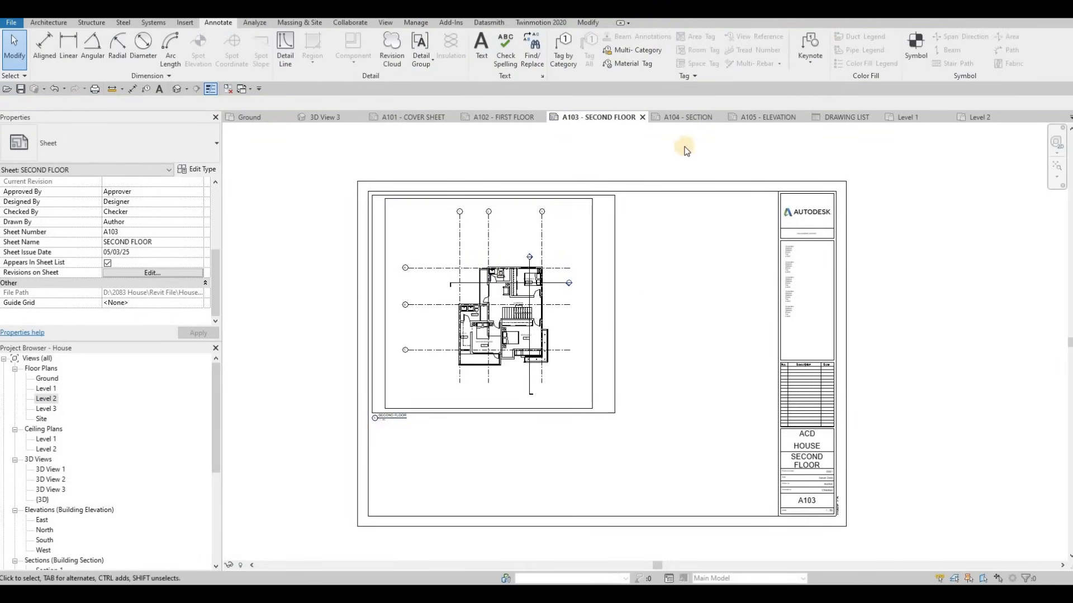
# Paste the copied thin-line rectangle onto sheet A104 - SECTION, aligned to the current view
pyautogui.scroll(5, 506, 280)
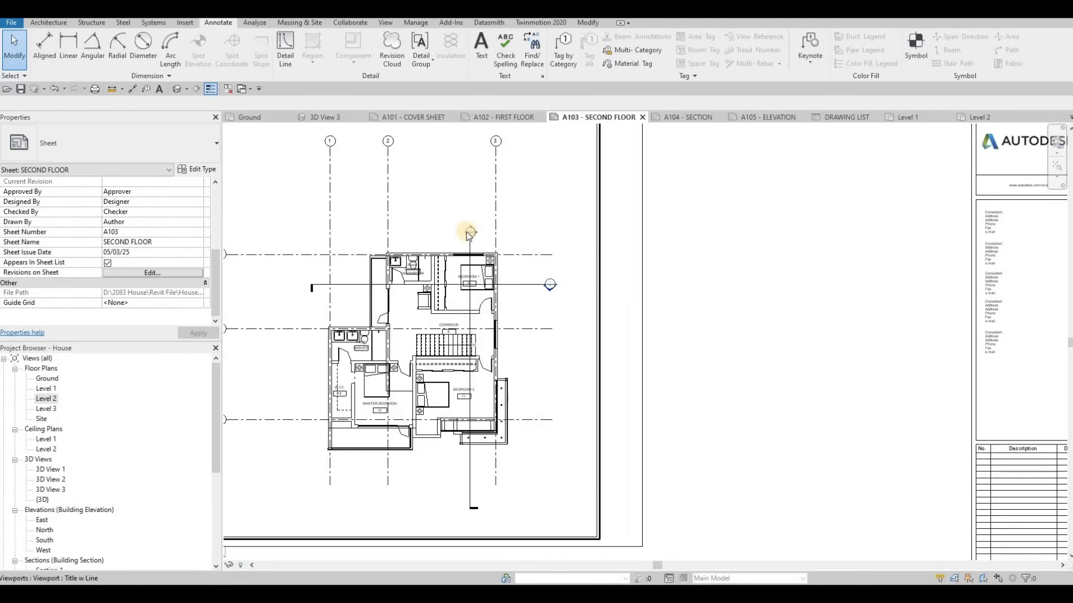
pyautogui.scroll(1, 464, 255)
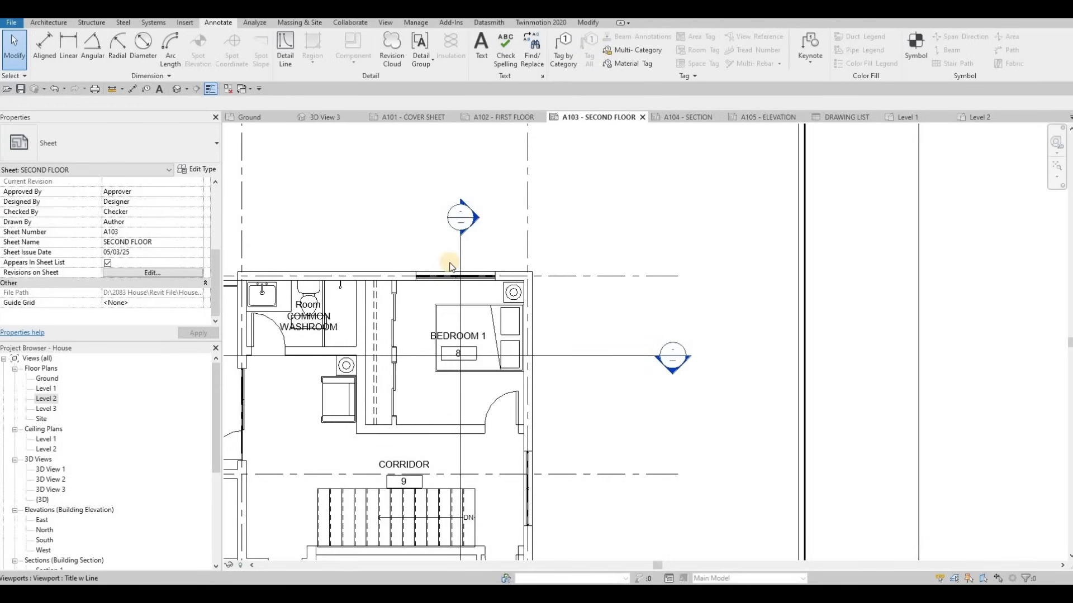
pyautogui.scroll(-1, 520, 216)
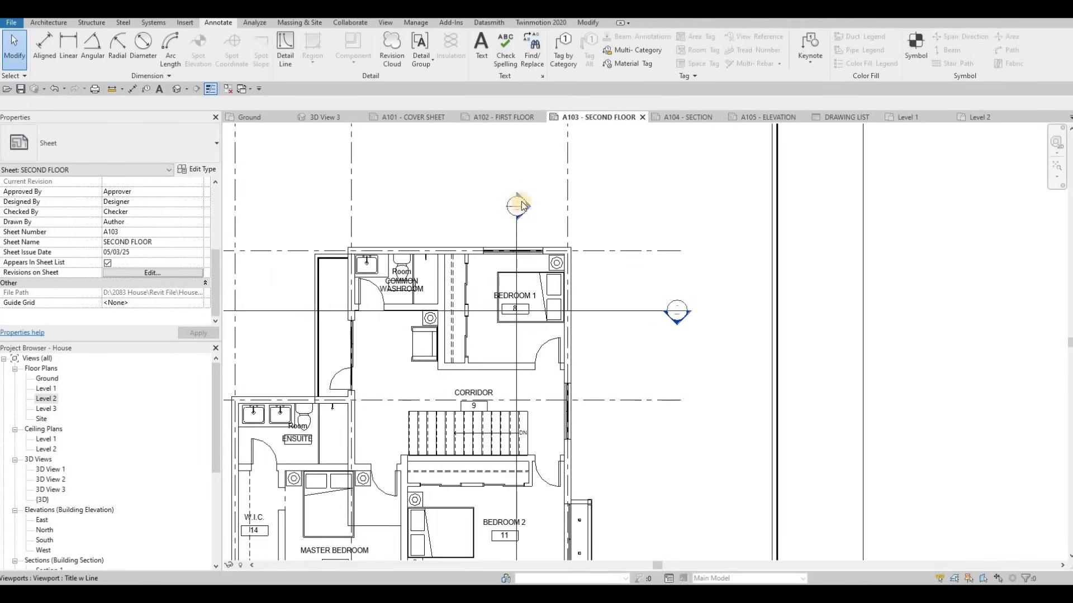
pyautogui.scroll(4, 522, 205)
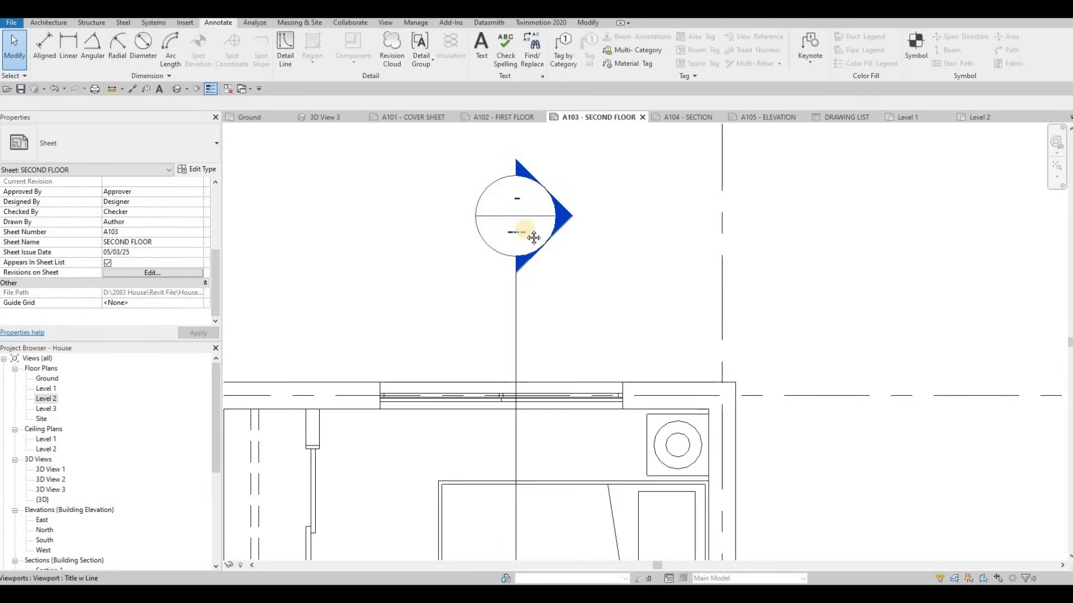
pyautogui.scroll(-4, 514, 271)
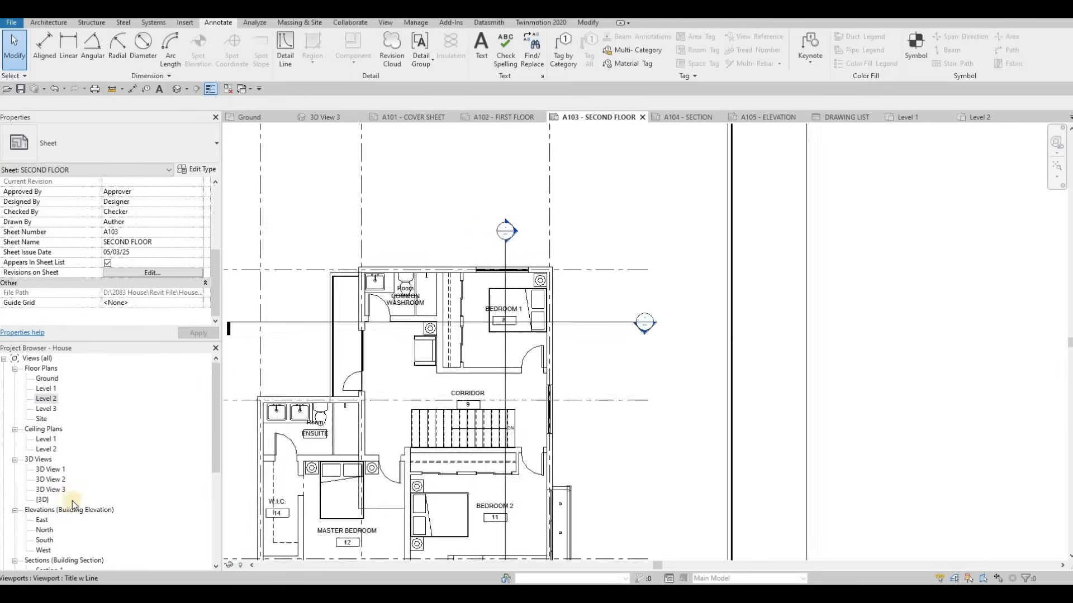
pyautogui.scroll(-2, 50, 519)
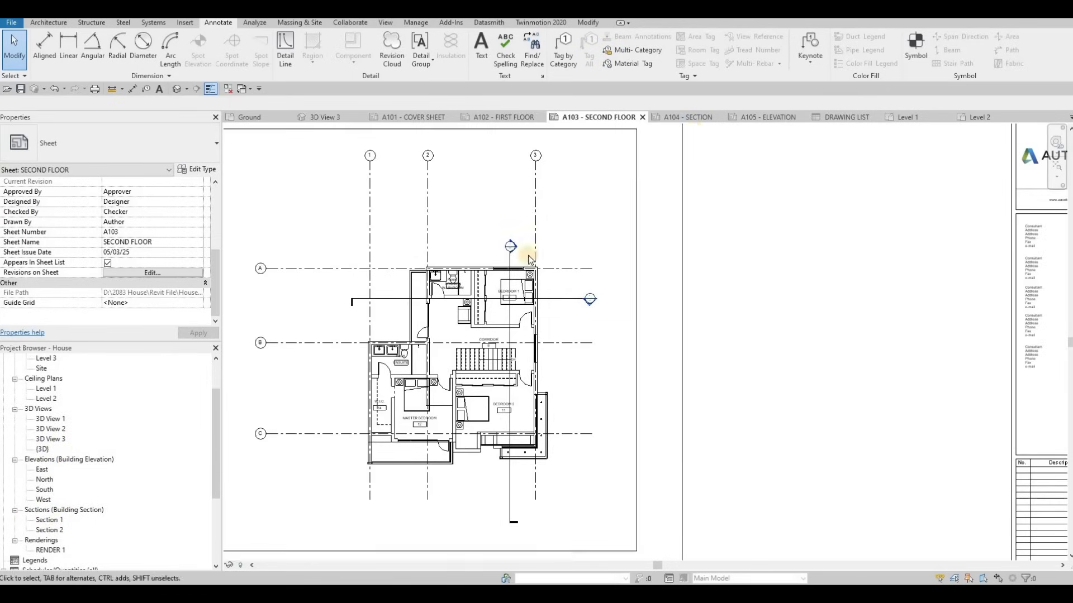
pyautogui.scroll(2, 632, 339)
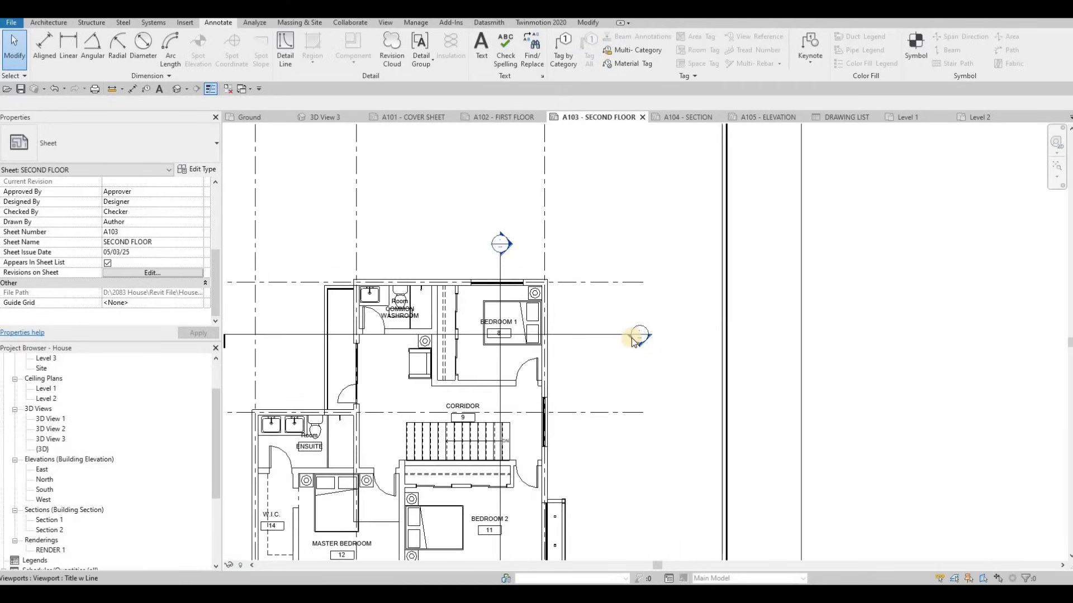
pyautogui.click(701, 120)
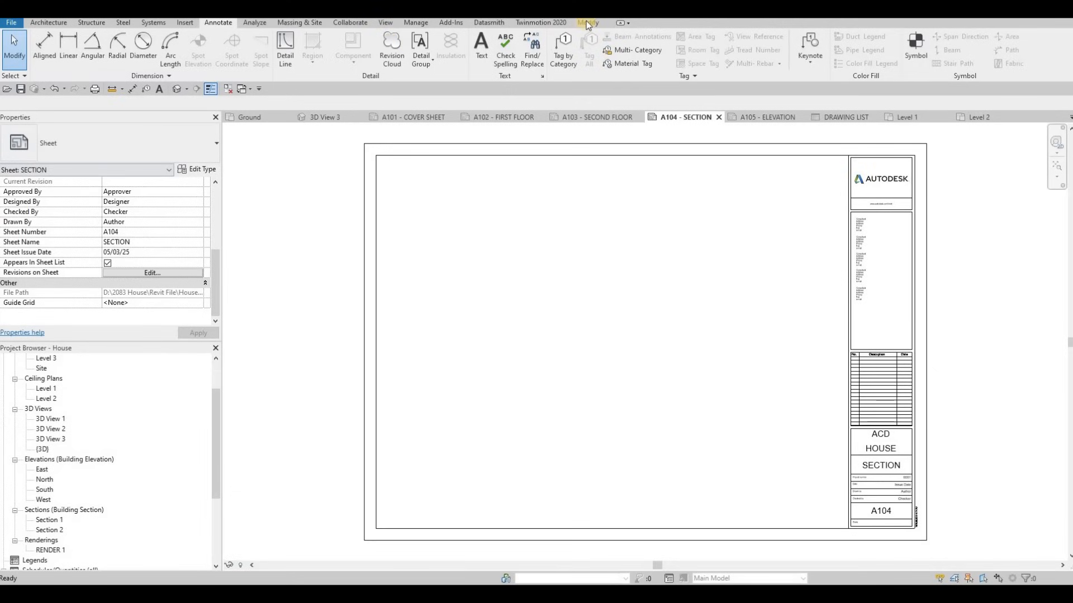
pyautogui.click(78, 55)
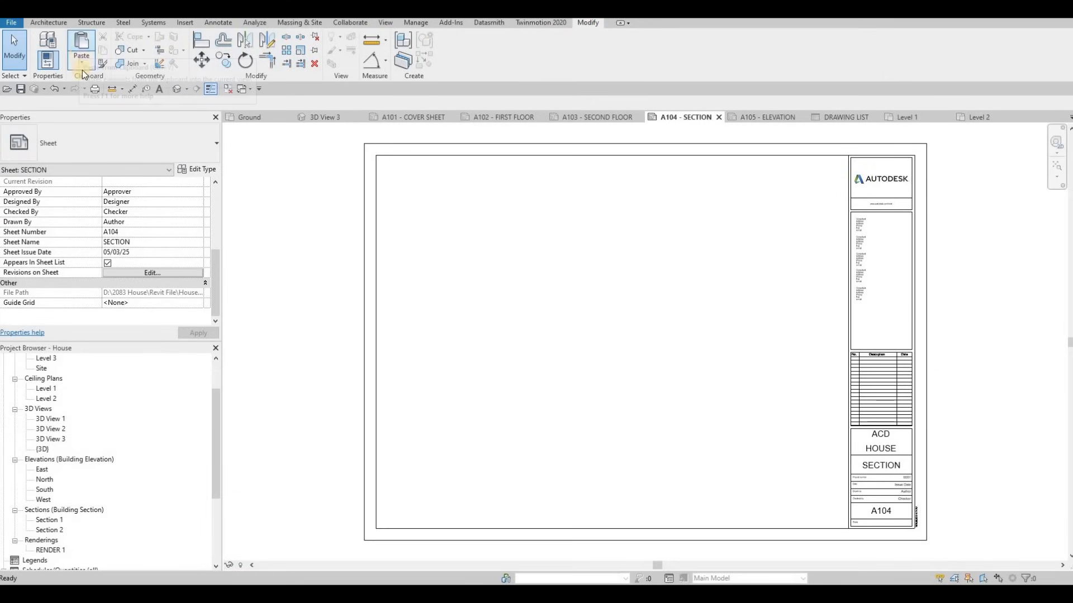
pyautogui.click(82, 69)
pyautogui.click(113, 153)
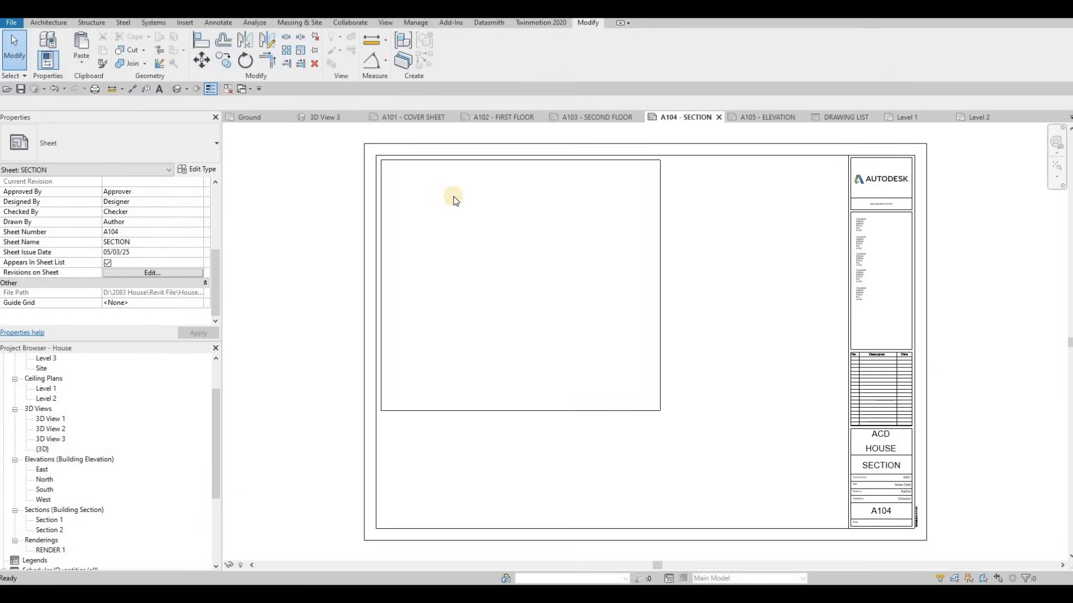
# Resize the rectangle to about 745 wide by 240 tall by moving its right and bottom edges
pyautogui.click(660, 207)
pyautogui.moveTo(661, 204); pyautogui.dragTo(730, 203)
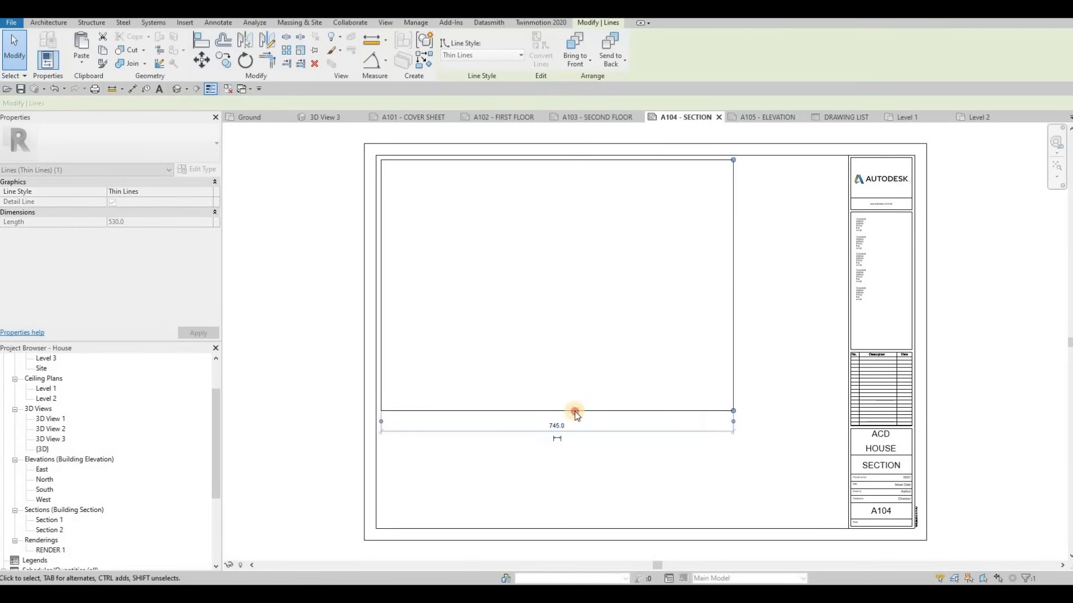
pyautogui.moveTo(567, 412); pyautogui.dragTo(375, 163)
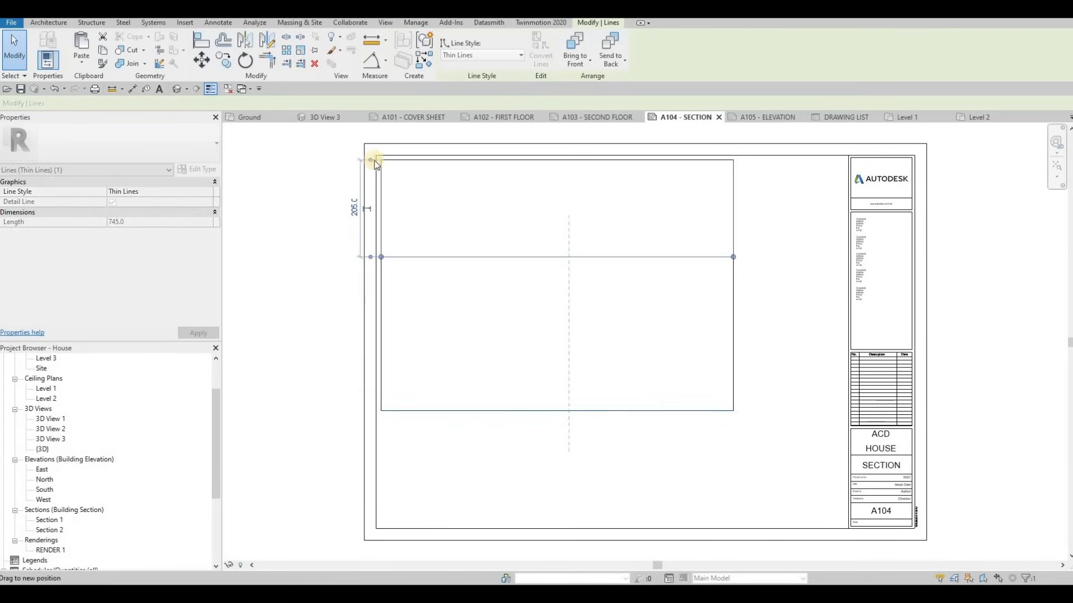
pyautogui.moveTo(471, 259); pyautogui.dragTo(587, 213)
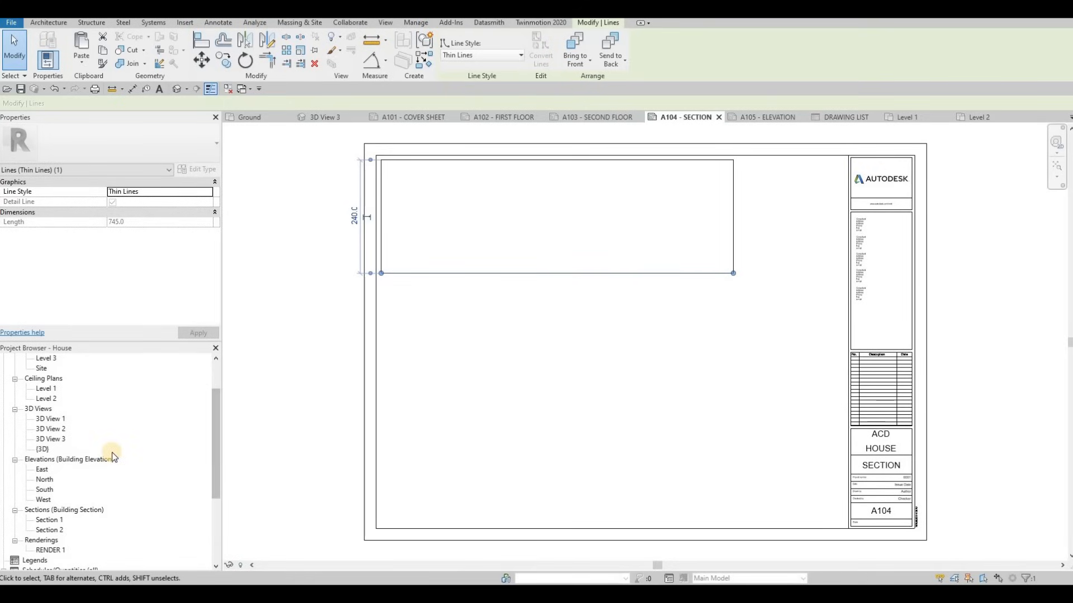
pyautogui.scroll(2, 110, 453)
# Open Section 1 and enlarge its crop region upward and right to include the pitched roof
pyautogui.scroll(-2, 58, 502)
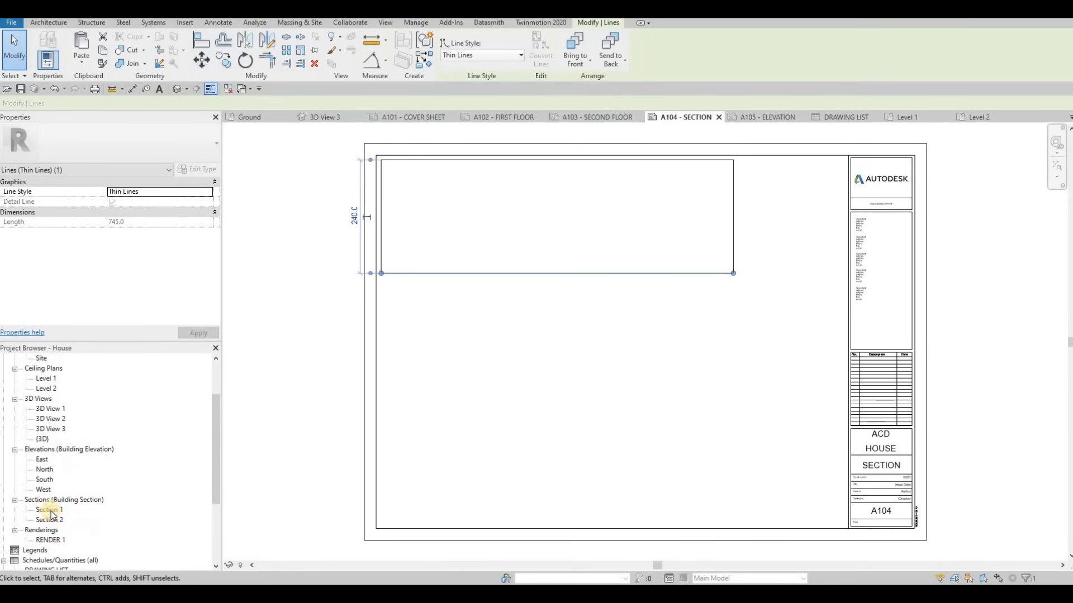
pyautogui.doubleClick(49, 510)
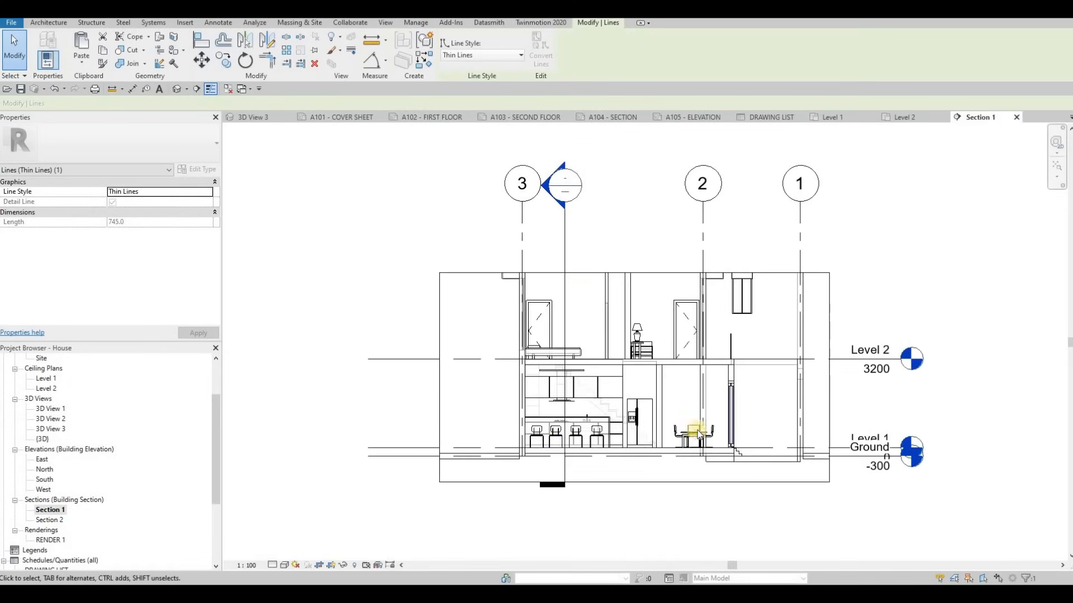
pyautogui.moveTo(649, 423); pyautogui.dragTo(637, 418, button='middle')
pyautogui.scroll(-1, 619, 310)
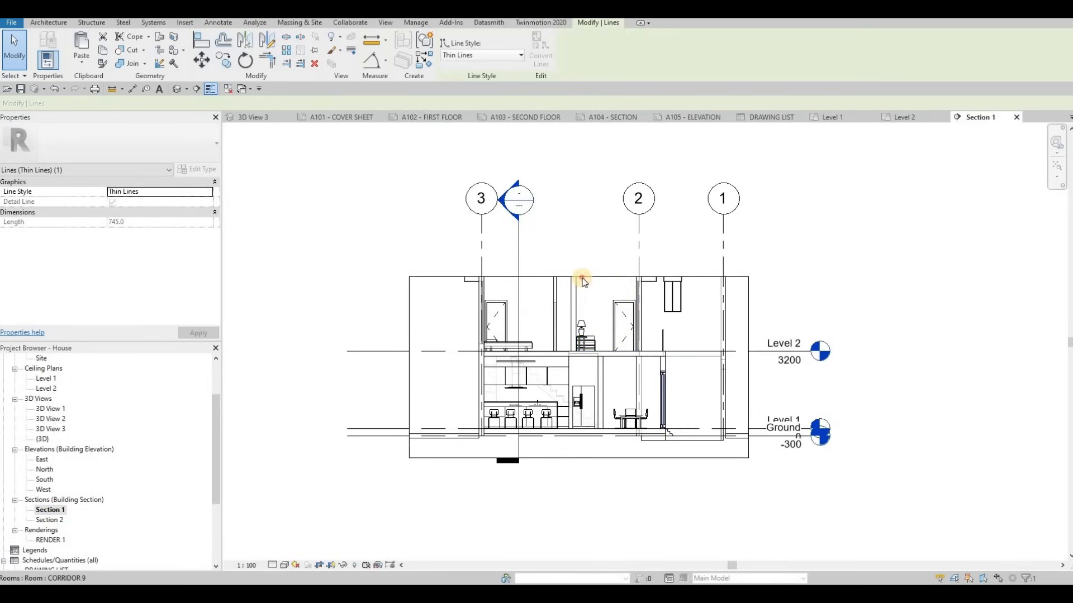
pyautogui.click(581, 275)
pyautogui.moveTo(578, 276); pyautogui.dragTo(575, 179)
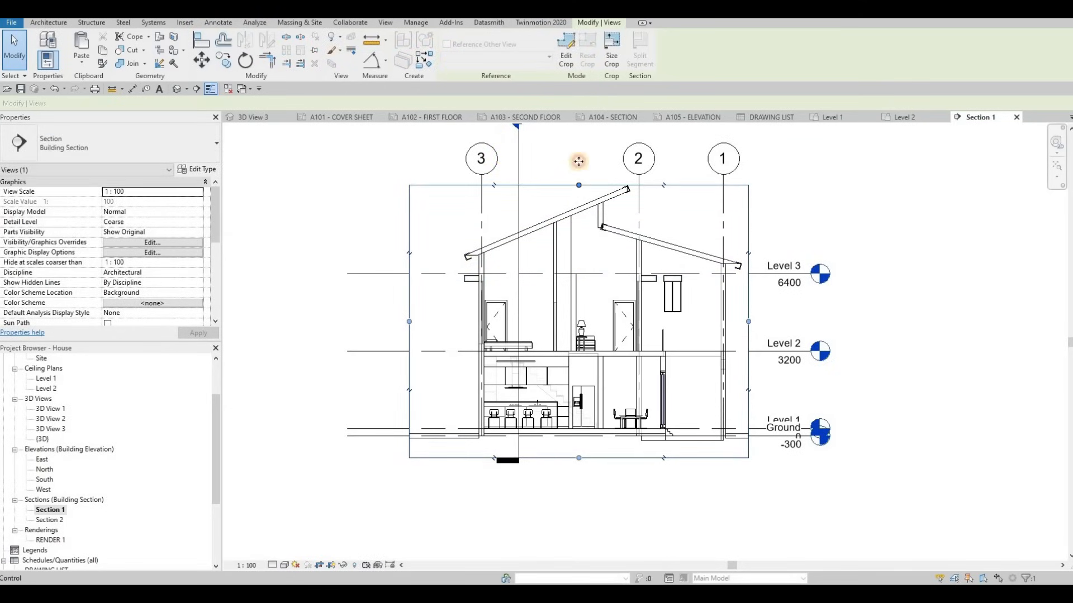
pyautogui.moveTo(520, 137); pyautogui.dragTo(530, 205, button='middle')
pyautogui.scroll(-1, 531, 206)
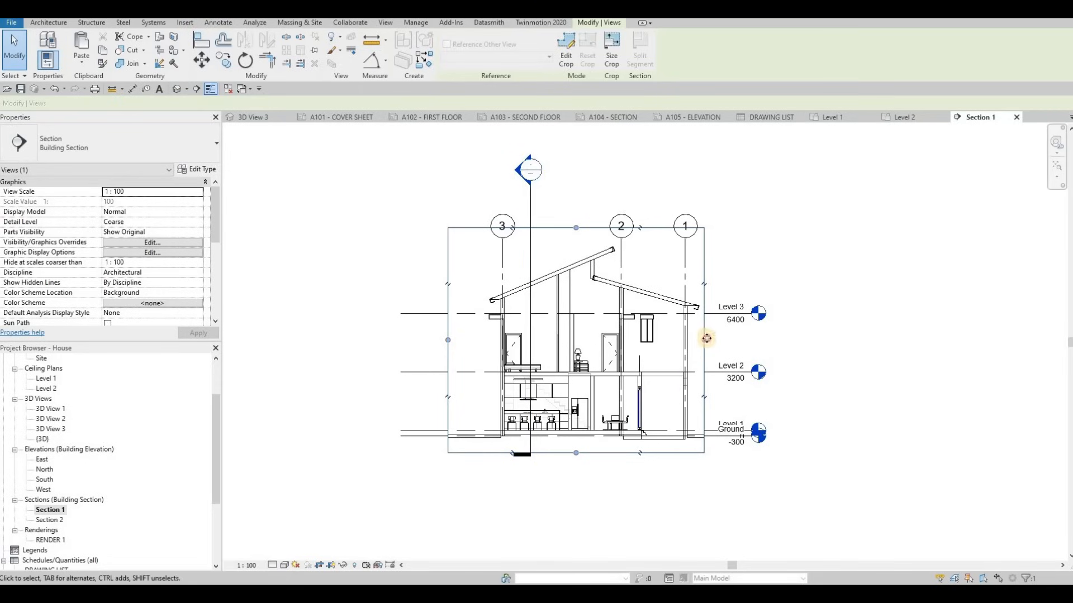
pyautogui.moveTo(742, 337); pyautogui.dragTo(745, 339)
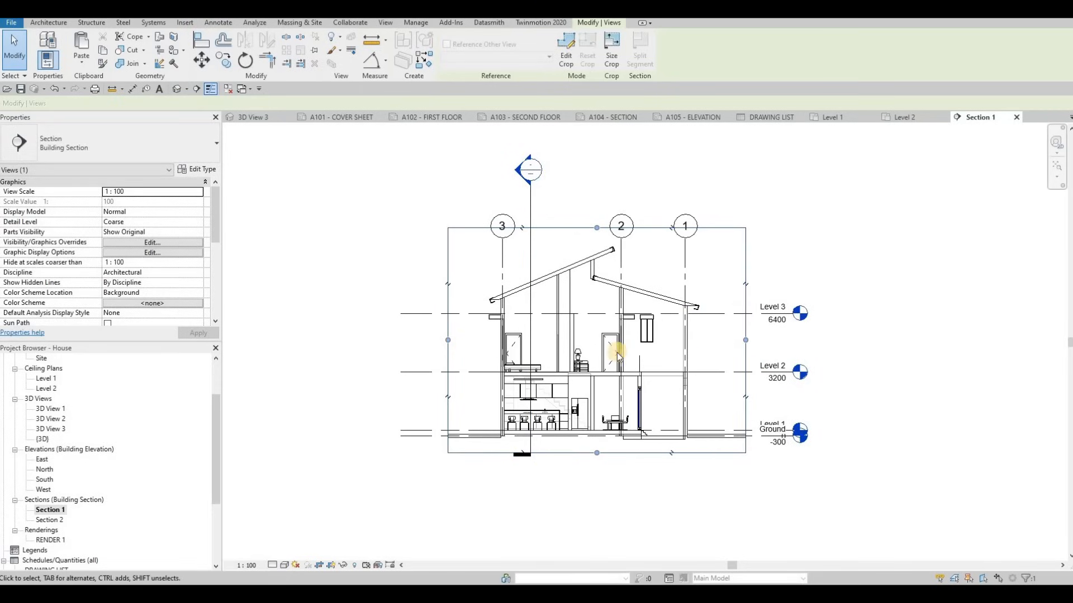
# Extend grid 3 upward so its head sits above the roof
pyautogui.click(503, 238)
pyautogui.moveTo(501, 225); pyautogui.dragTo(500, 203)
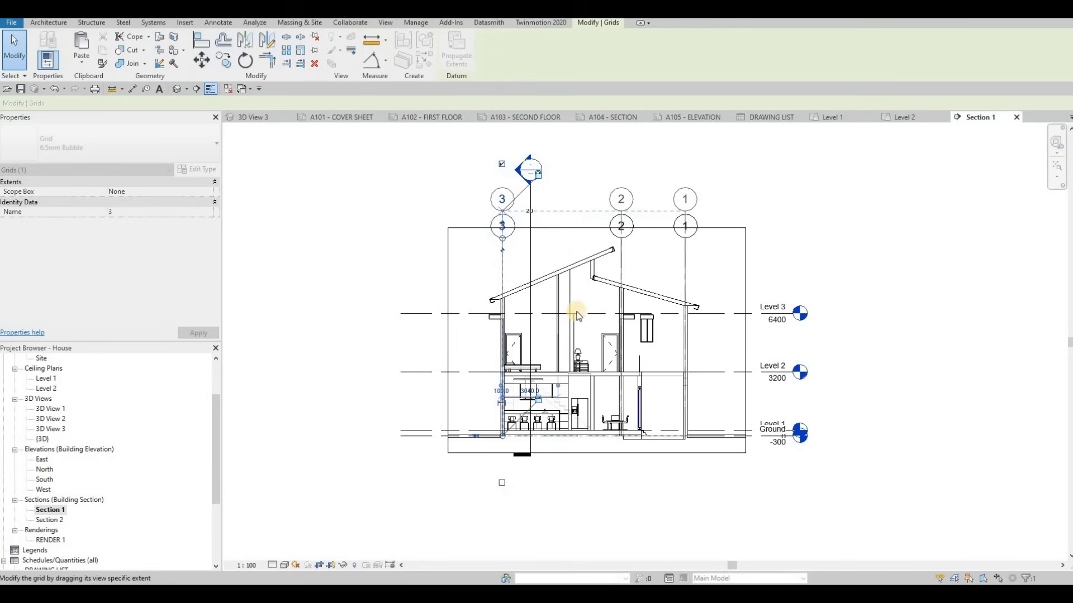
pyautogui.moveTo(610, 352); pyautogui.dragTo(587, 316, button='middle')
pyautogui.moveTo(266, 547); pyautogui.dragTo(237, 534, button='middle')
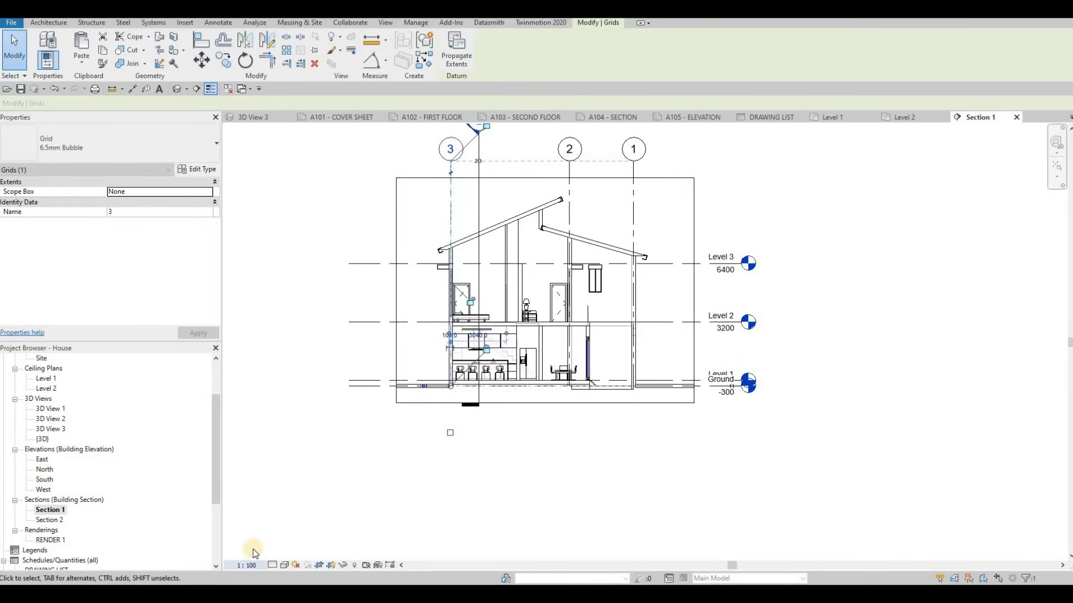
pyautogui.click(246, 566)
# Set the Section 1 view scale to 1:50
pyautogui.click(253, 478)
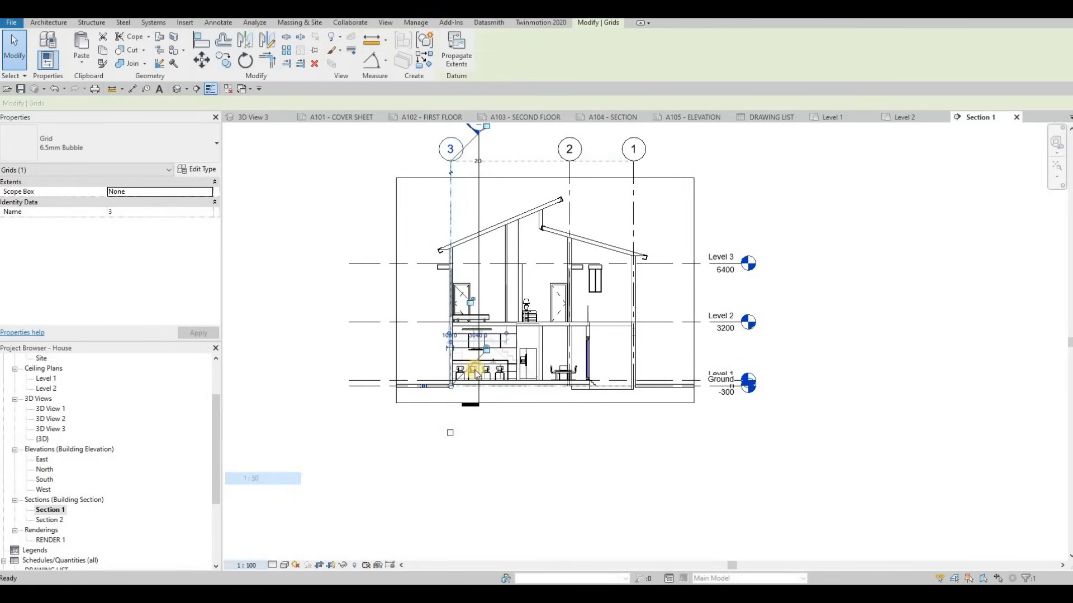
pyautogui.click(282, 272)
pyautogui.scroll(4, 510, 433)
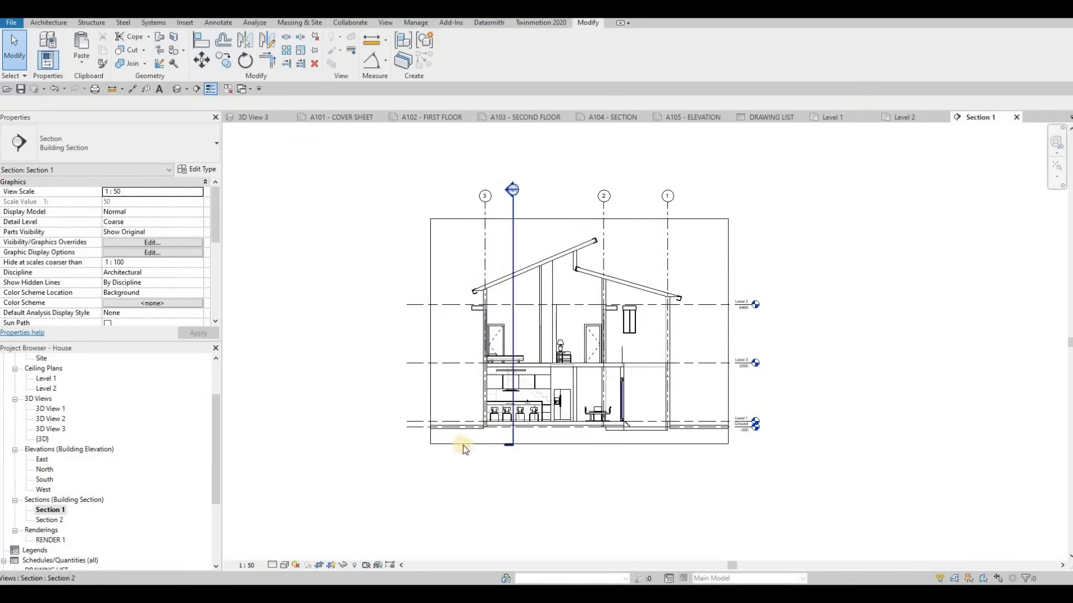
pyautogui.scroll(4, 501, 365)
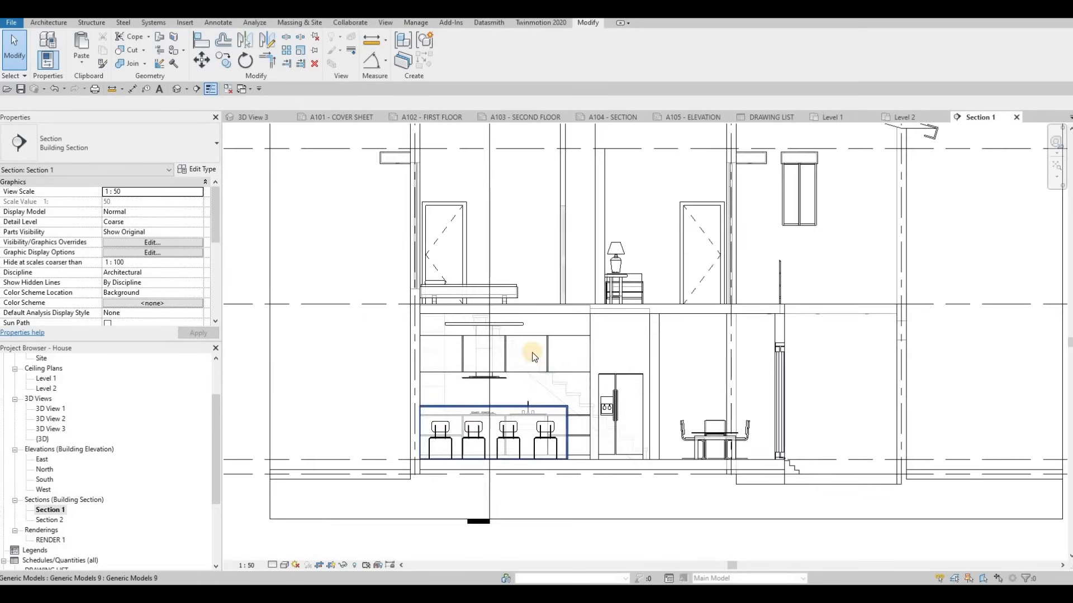
pyautogui.scroll(-4, 539, 406)
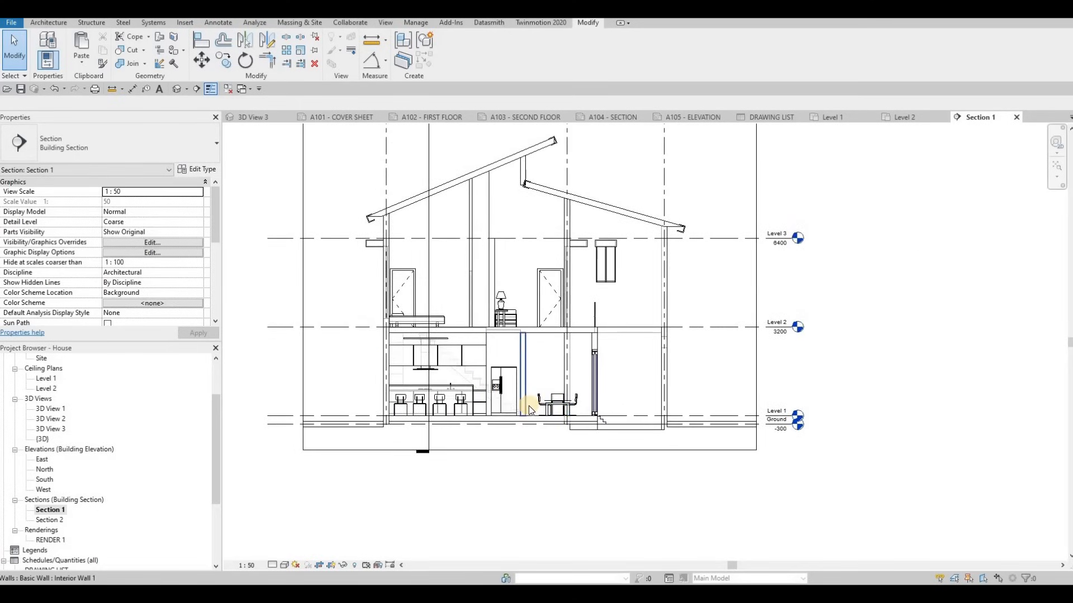
# Give Section 1 the Shaded visual style and Fine detail level, then frame the whole section
pyautogui.click(284, 565)
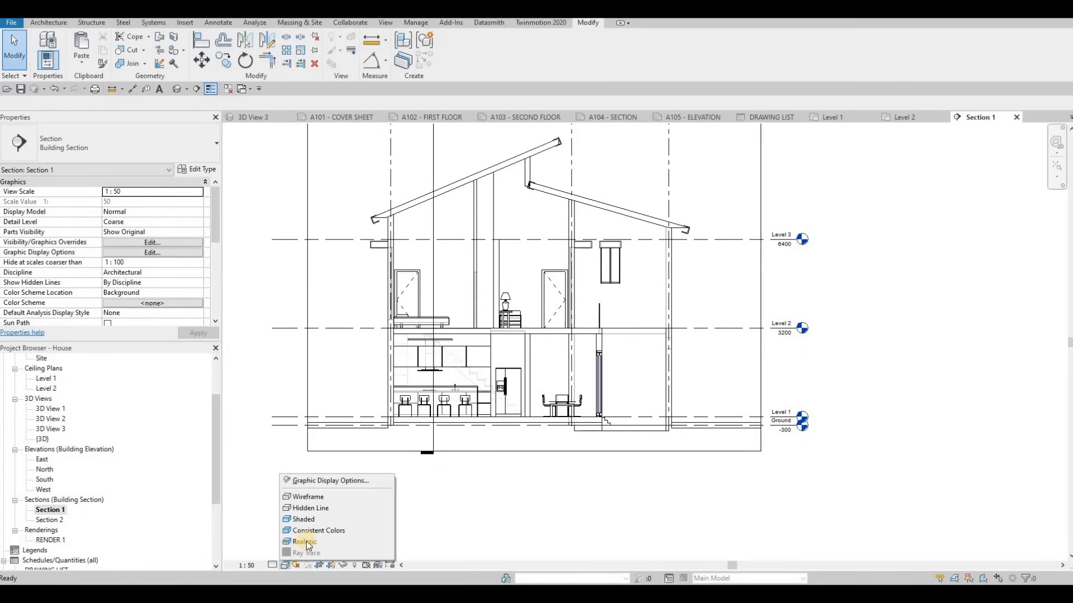
pyautogui.click(310, 521)
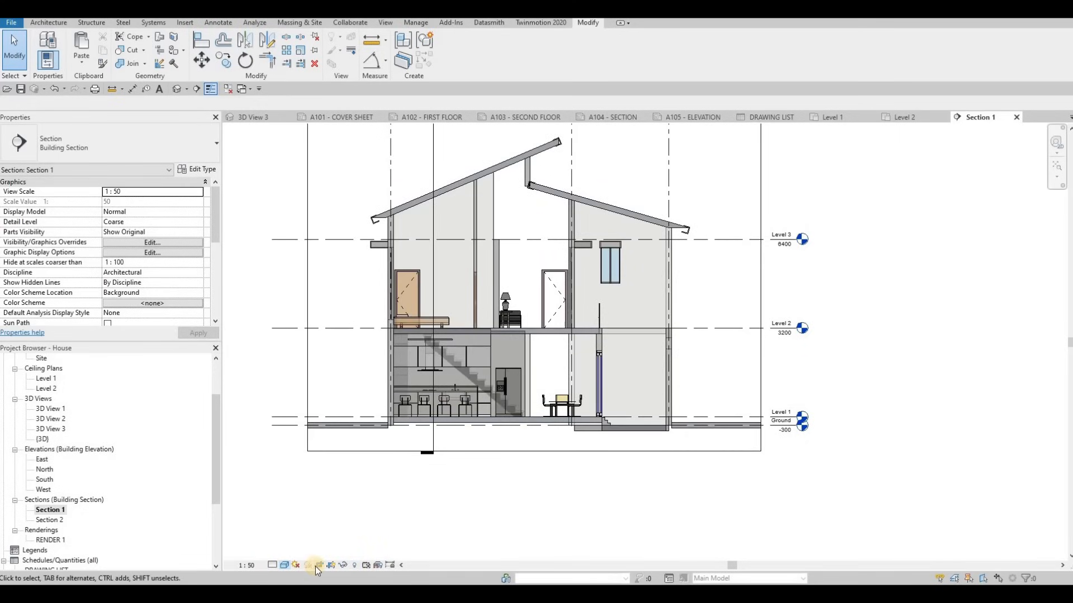
pyautogui.click(296, 566)
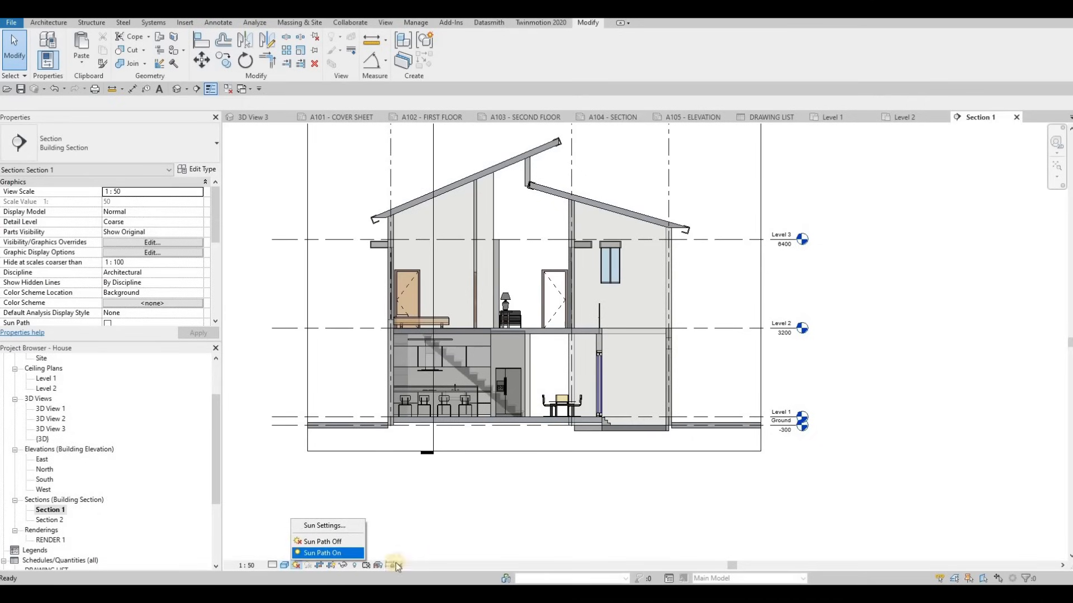
pyautogui.click(283, 565)
pyautogui.click(303, 519)
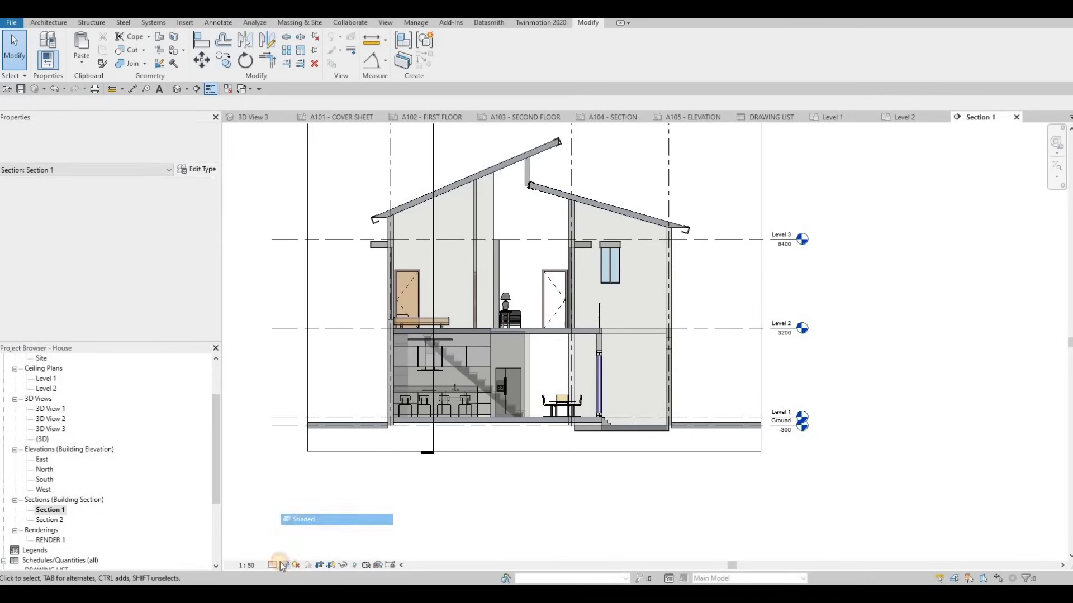
pyautogui.click(273, 565)
pyautogui.click(291, 553)
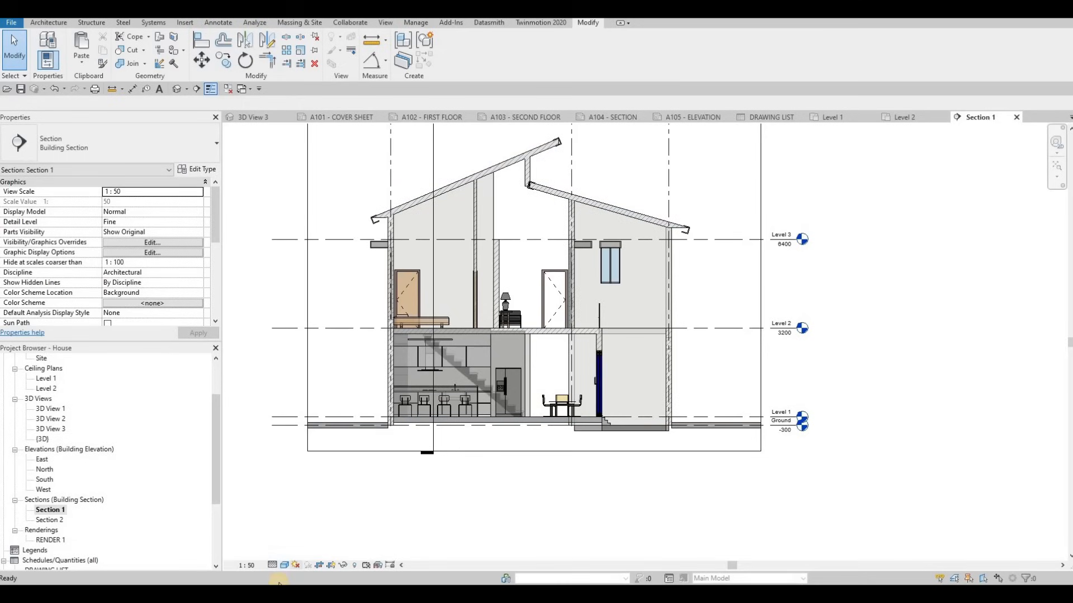
pyautogui.click(284, 565)
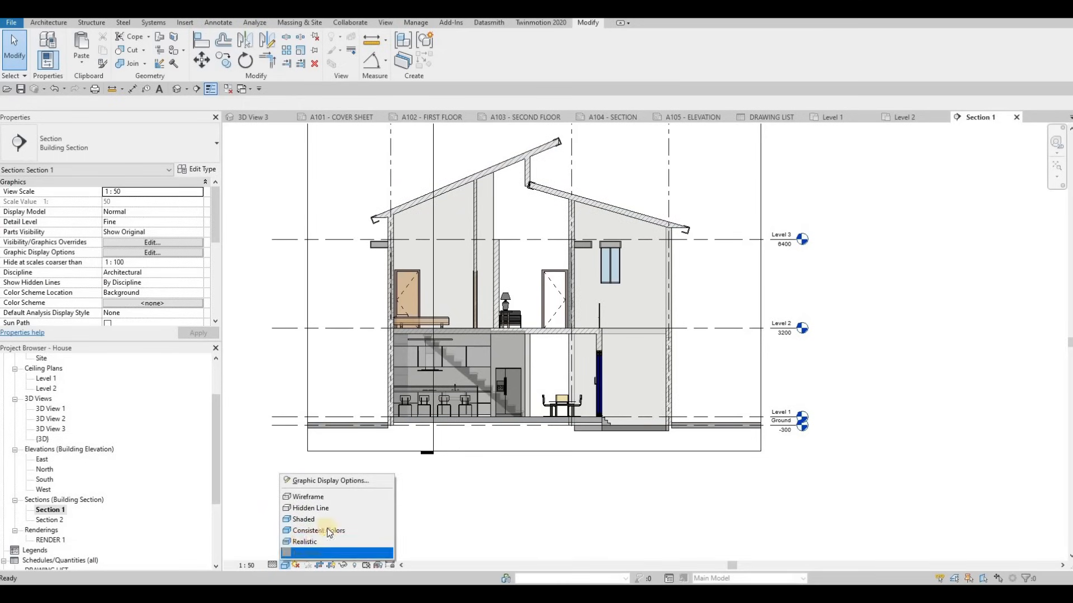
pyautogui.press('Escape')
pyautogui.moveTo(663, 441); pyautogui.dragTo(648, 479, button='middle')
pyautogui.scroll(-1, 630, 465)
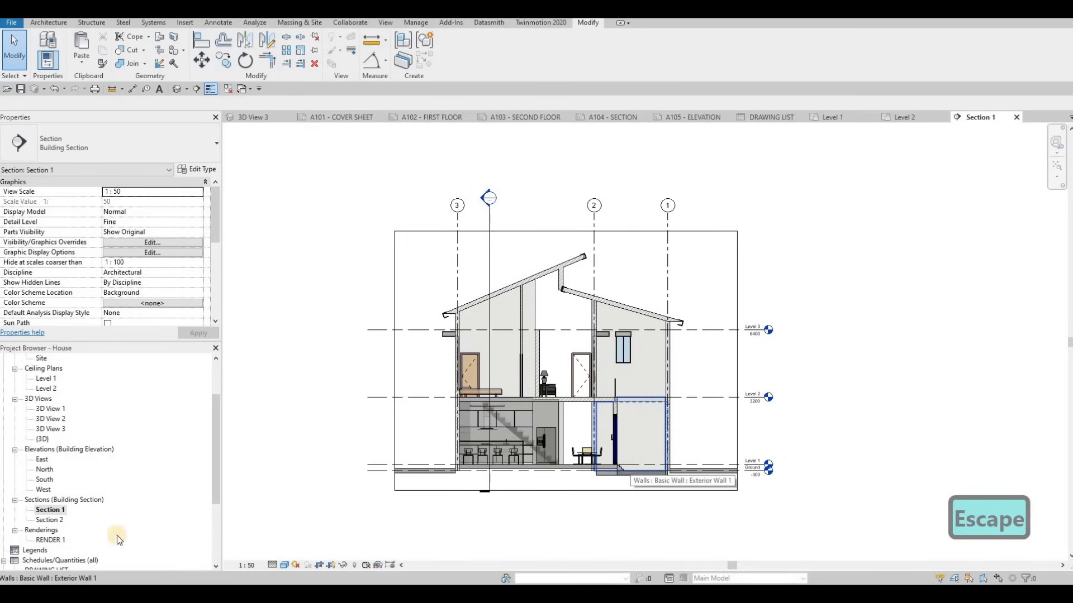
# Place Section 1 as a viewport on sheet A104 - SECTION
pyautogui.click(617, 122)
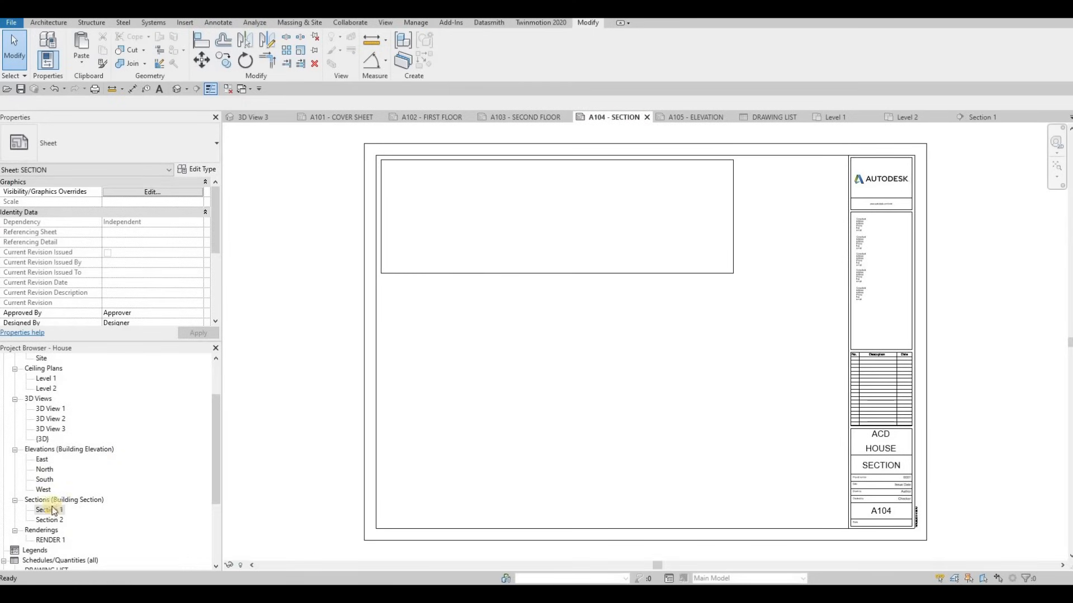
pyautogui.moveTo(488, 315); pyautogui.dragTo(550, 235)
pyautogui.click(547, 241)
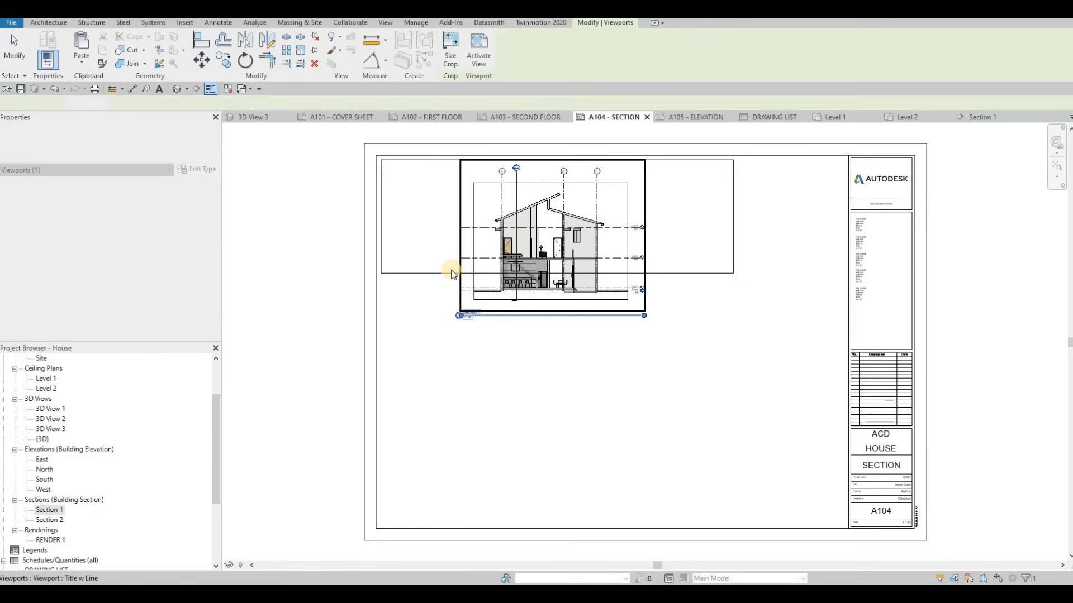
pyautogui.press('Escape')
pyautogui.press('Escape')
# Extend the frame's bottom line below the viewport and open the Section 2 view
pyautogui.moveTo(438, 273); pyautogui.dragTo(441, 306)
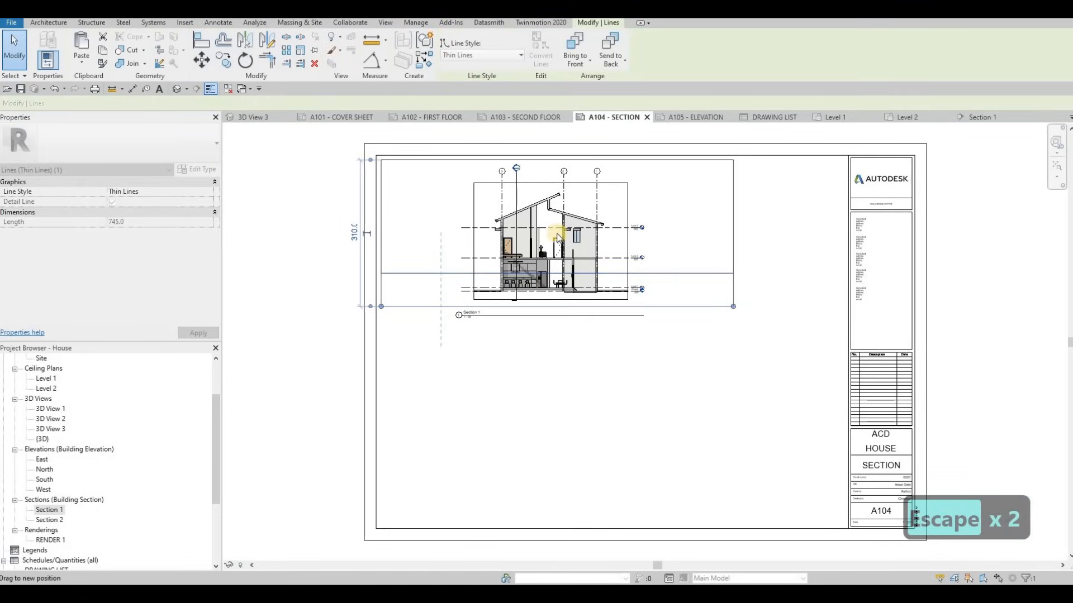
pyautogui.press('Escape')
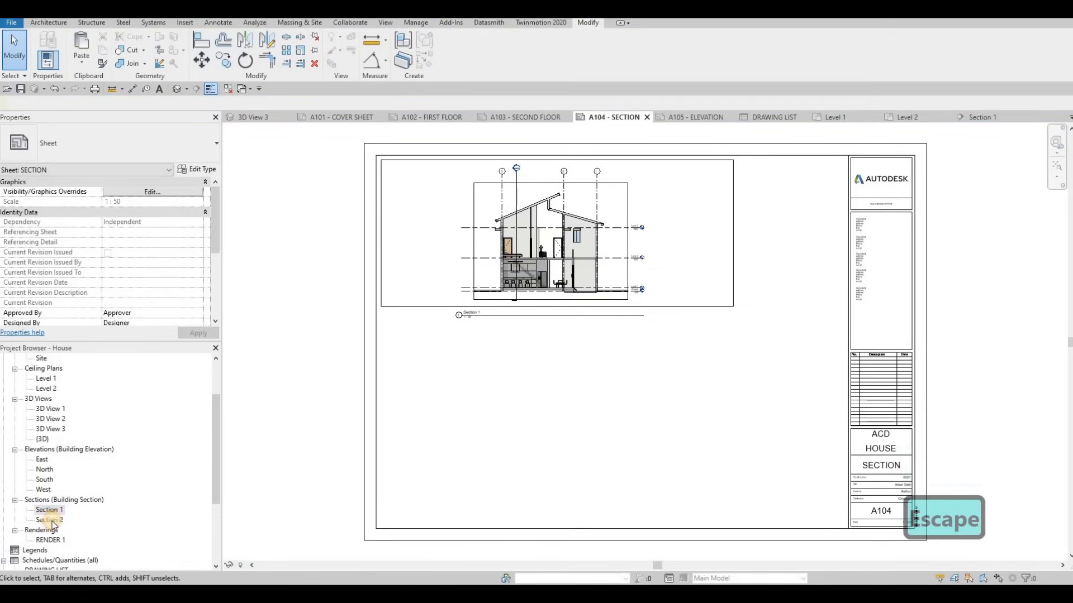
pyautogui.doubleClick(50, 520)
pyautogui.click(245, 565)
# Set Section 2's view scale to 1:50
pyautogui.click(251, 478)
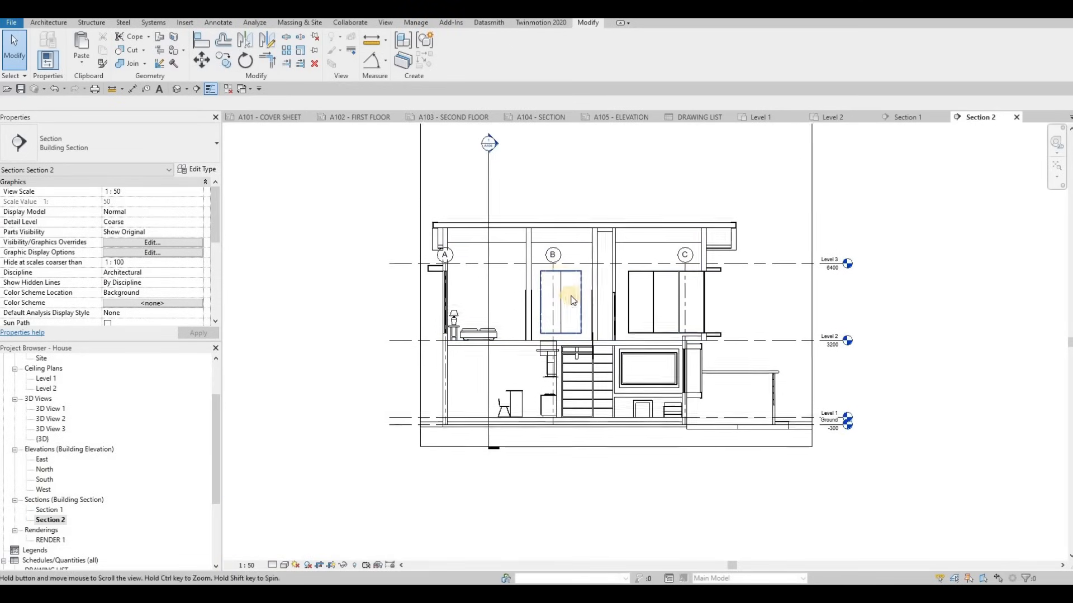
pyautogui.press('Escape')
pyautogui.scroll(3, 567, 304)
# Lift the A, B and C grid heads above the roof and zoom out to check them
pyautogui.press('Tab')
pyautogui.press('Tab')
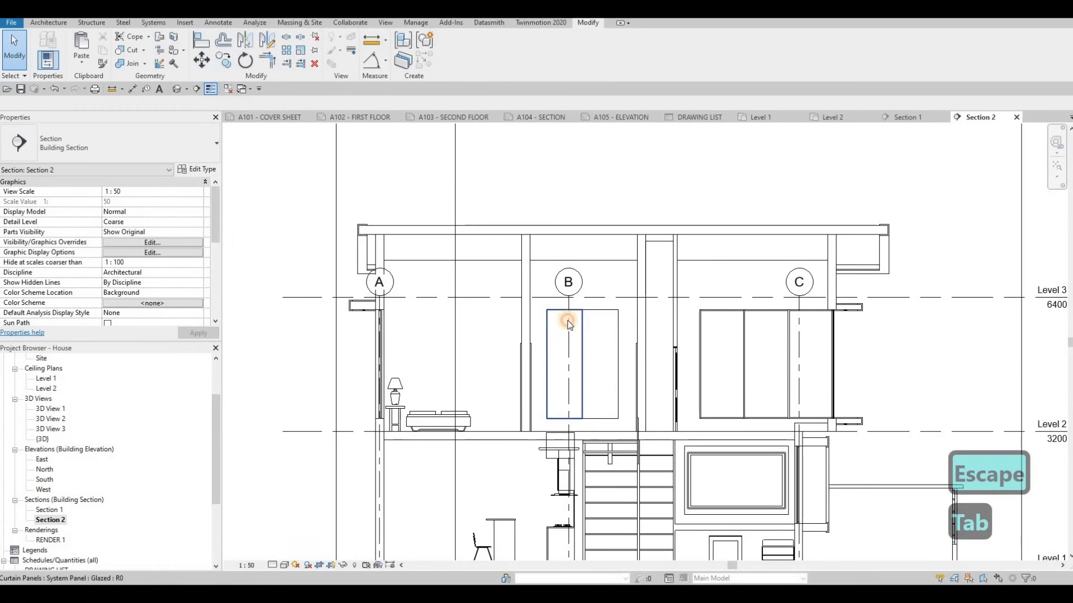
pyautogui.click(568, 313)
pyautogui.moveTo(568, 297); pyautogui.dragTo(562, 350, button='middle')
pyautogui.moveTo(561, 351)
pyautogui.mouseDown()
pyautogui.moveTo(570, 175)
pyautogui.moveTo(565, 187)
pyautogui.moveTo(477, 168)
pyautogui.mouseUp()
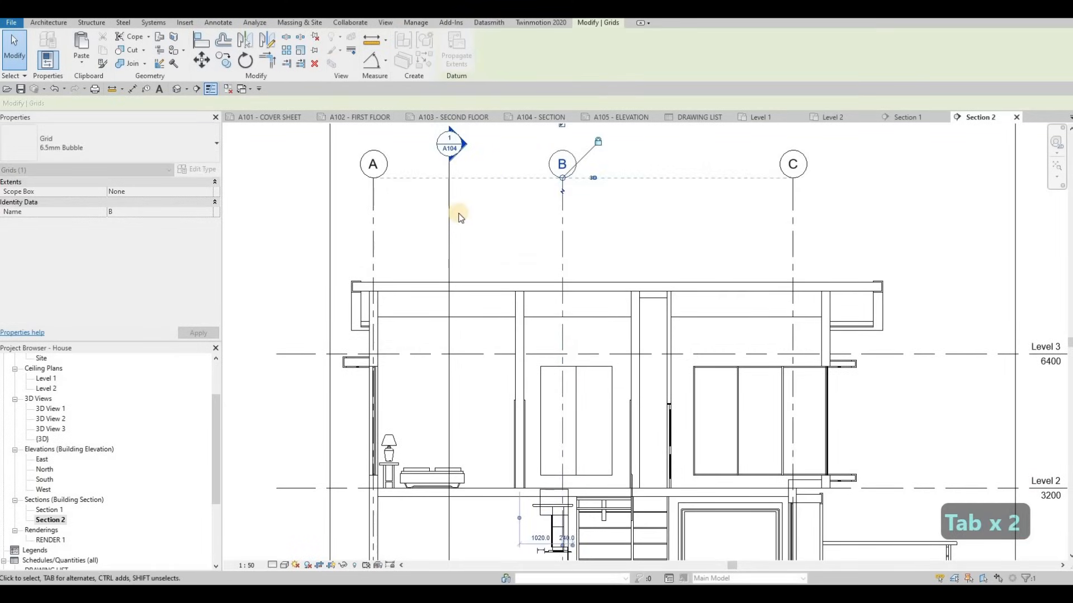
pyautogui.scroll(5, 472, 232)
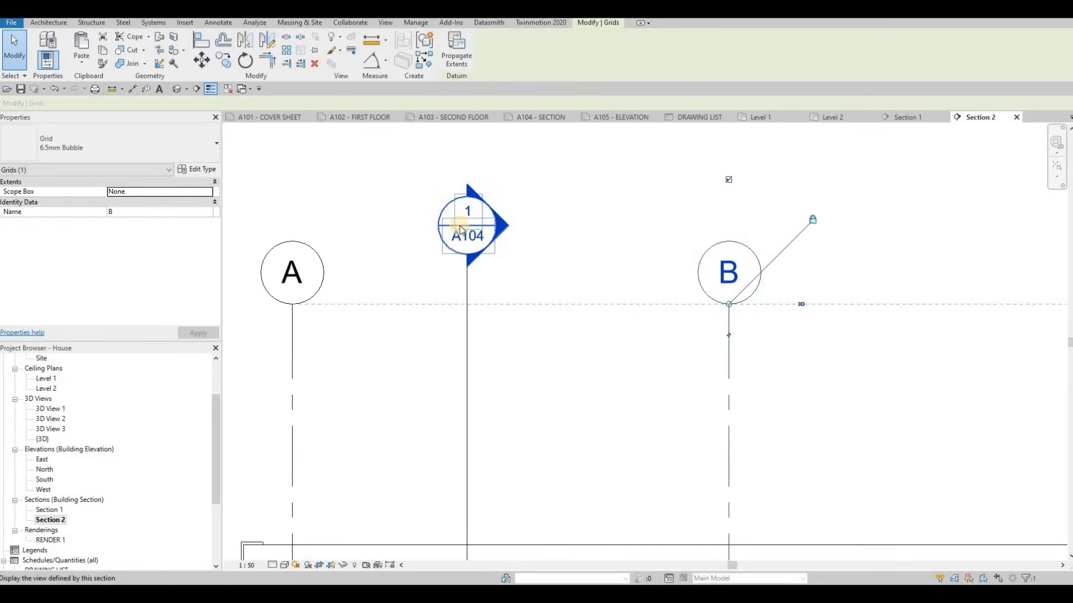
pyautogui.scroll(1, 460, 229)
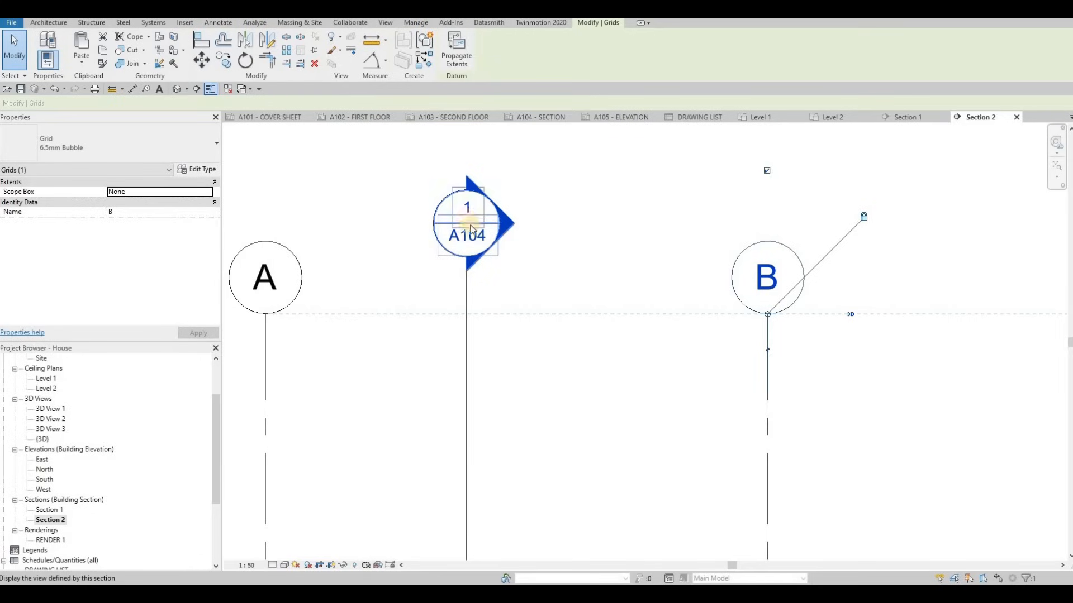
pyautogui.scroll(-4, 468, 224)
pyautogui.scroll(-2, 471, 189)
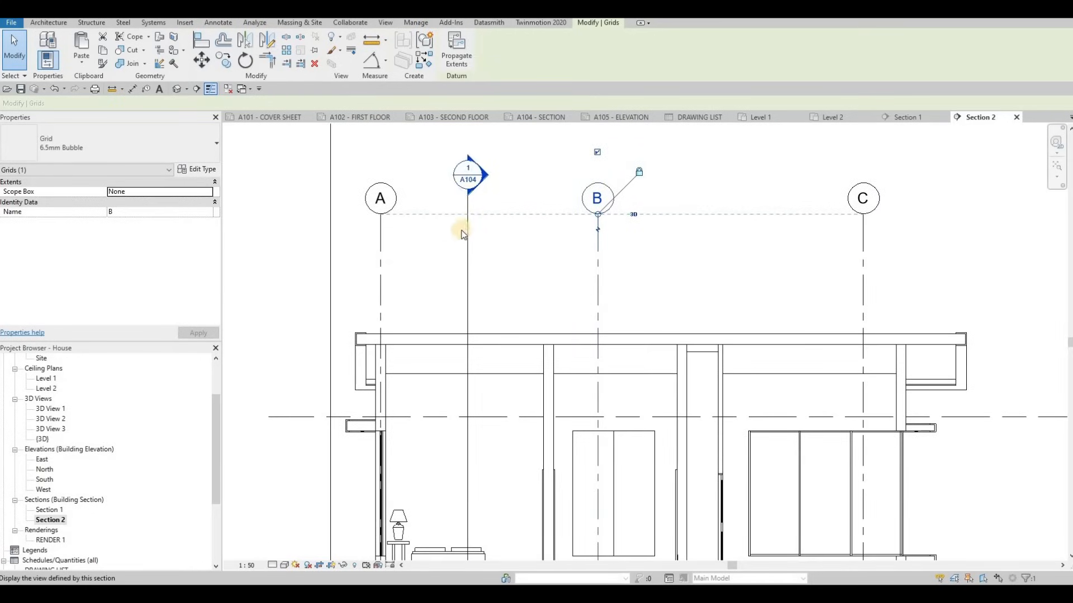
pyautogui.moveTo(461, 230); pyautogui.dragTo(466, 257, button='middle')
pyautogui.scroll(-2, 462, 237)
pyautogui.moveTo(557, 262); pyautogui.dragTo(553, 213, button='middle')
pyautogui.scroll(-1, 517, 170)
pyautogui.moveTo(510, 160); pyautogui.dragTo(486, 140, button='middle')
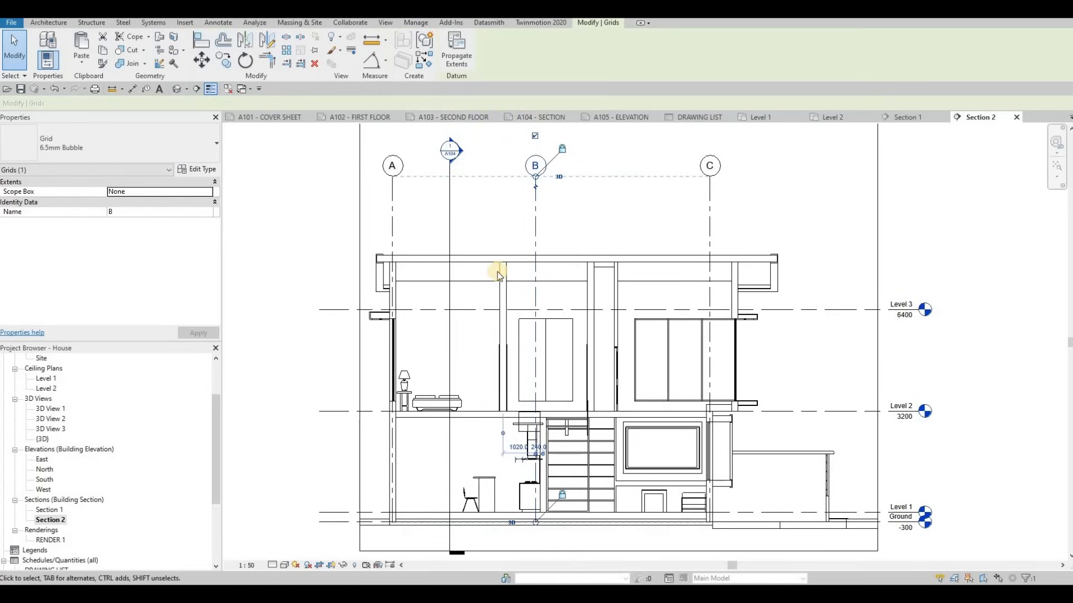
pyautogui.scroll(-4, 497, 277)
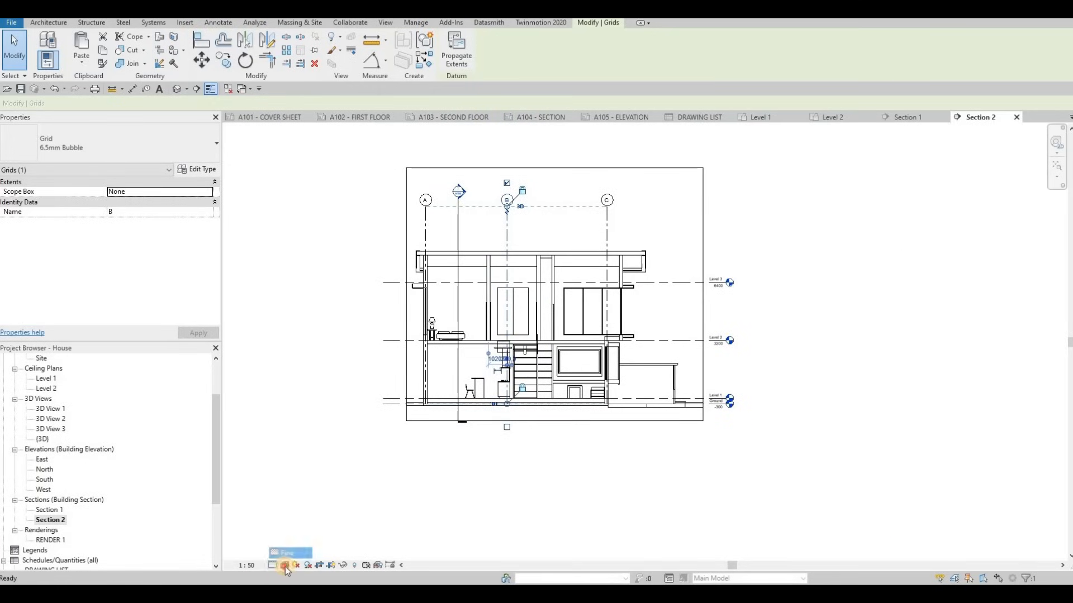
# Render Section 2 in the Consistent Colors style with cast shadows turned on
pyautogui.click(286, 564)
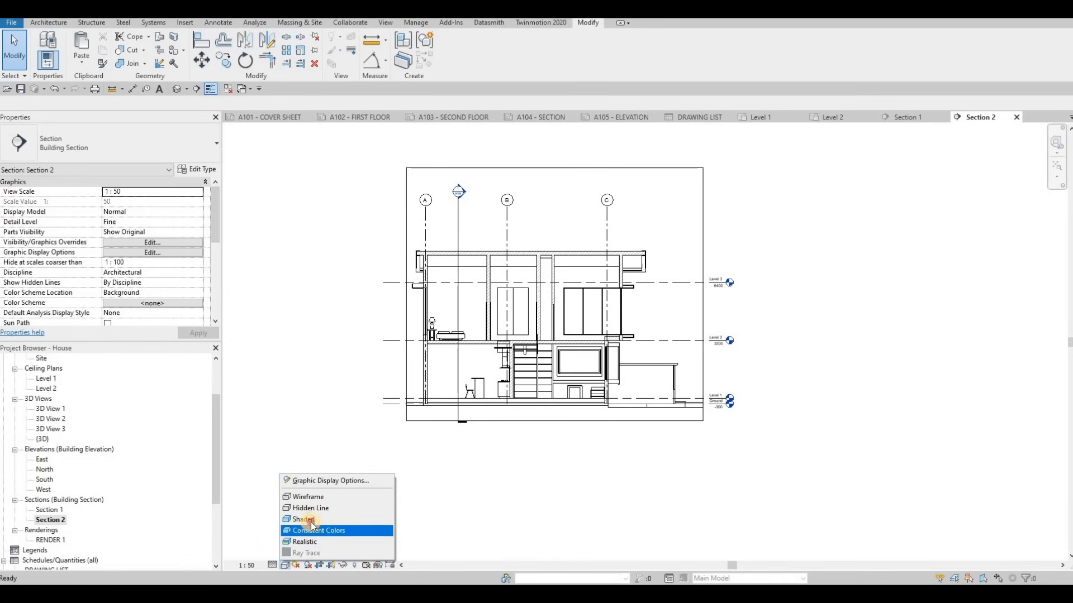
pyautogui.click(312, 530)
pyautogui.scroll(3, 551, 364)
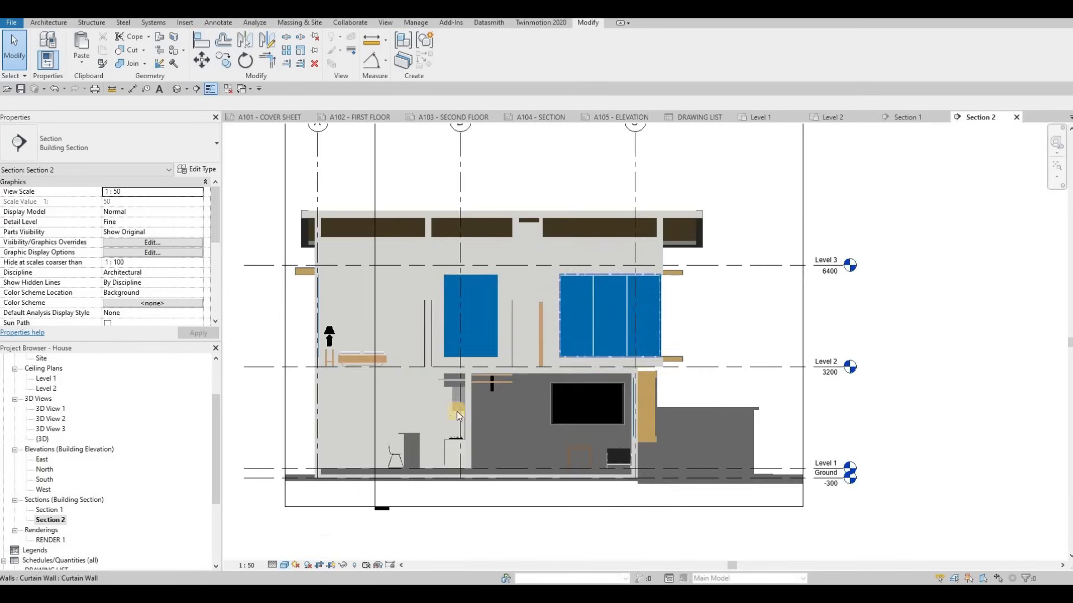
pyautogui.click(362, 525)
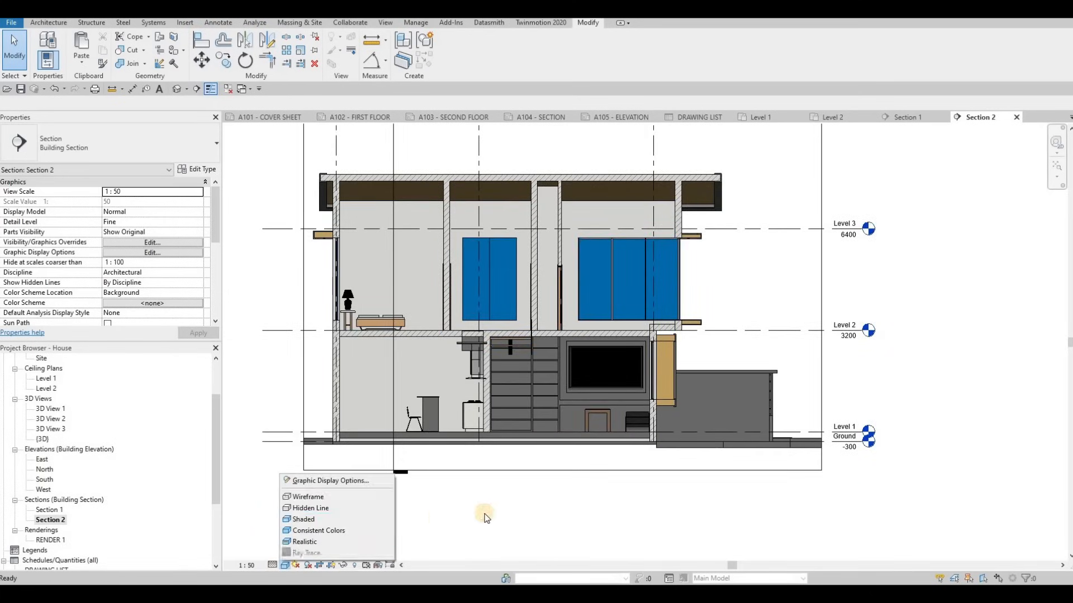
pyautogui.moveTo(515, 507); pyautogui.dragTo(524, 502, button='middle')
pyautogui.moveTo(560, 457); pyautogui.dragTo(544, 474, button='middle')
pyautogui.scroll(-1, 539, 468)
pyautogui.moveTo(514, 392); pyautogui.dragTo(544, 348, button='middle')
pyautogui.scroll(2, 544, 348)
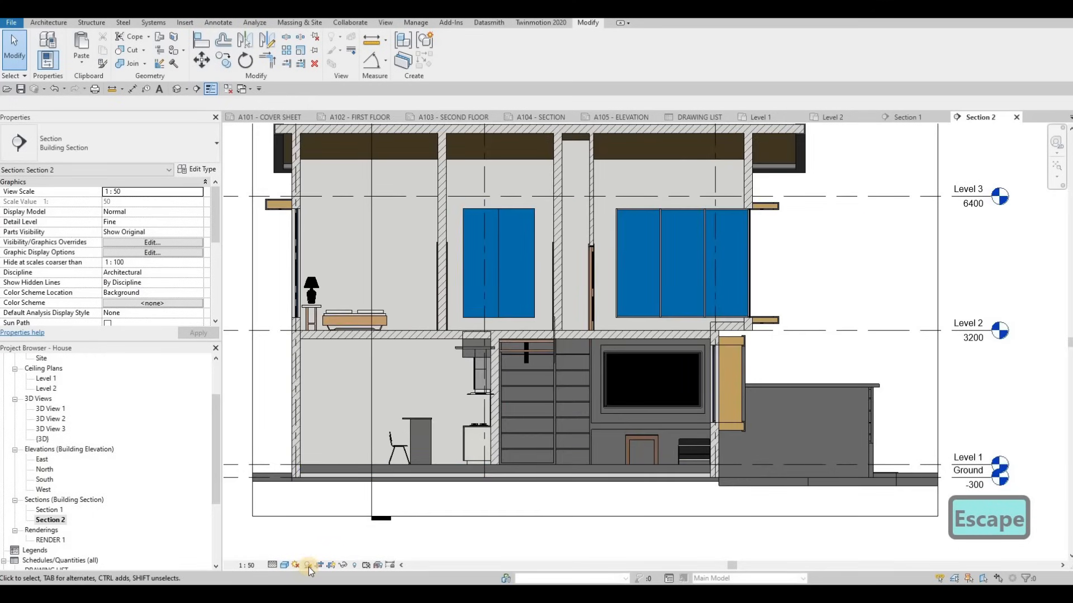
pyautogui.click(309, 569)
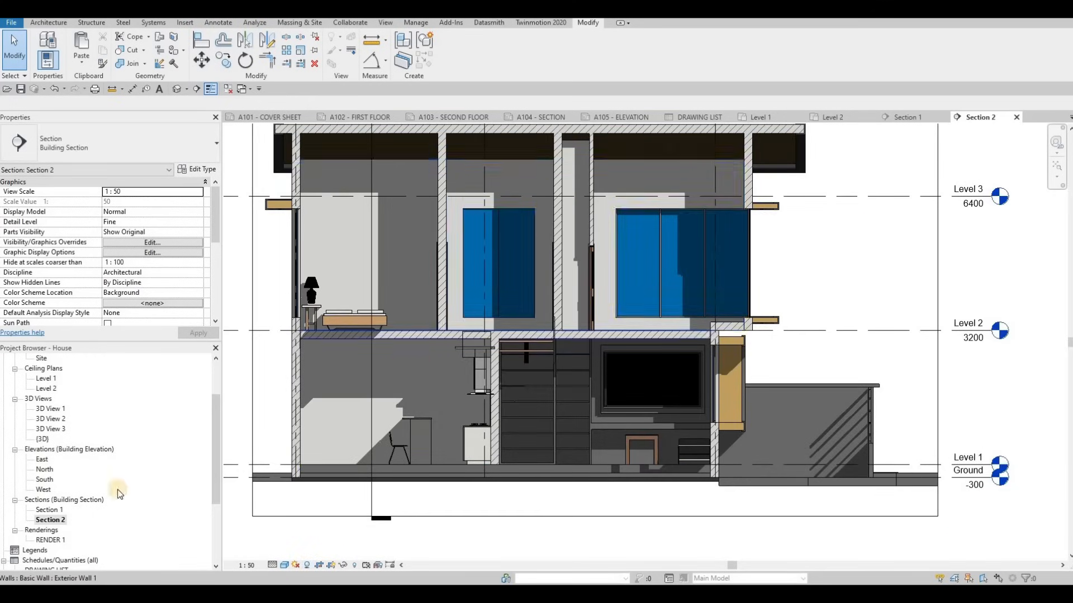
# Open Section 1 and render it in the Consistent Colors style
pyautogui.doubleClick(56, 510)
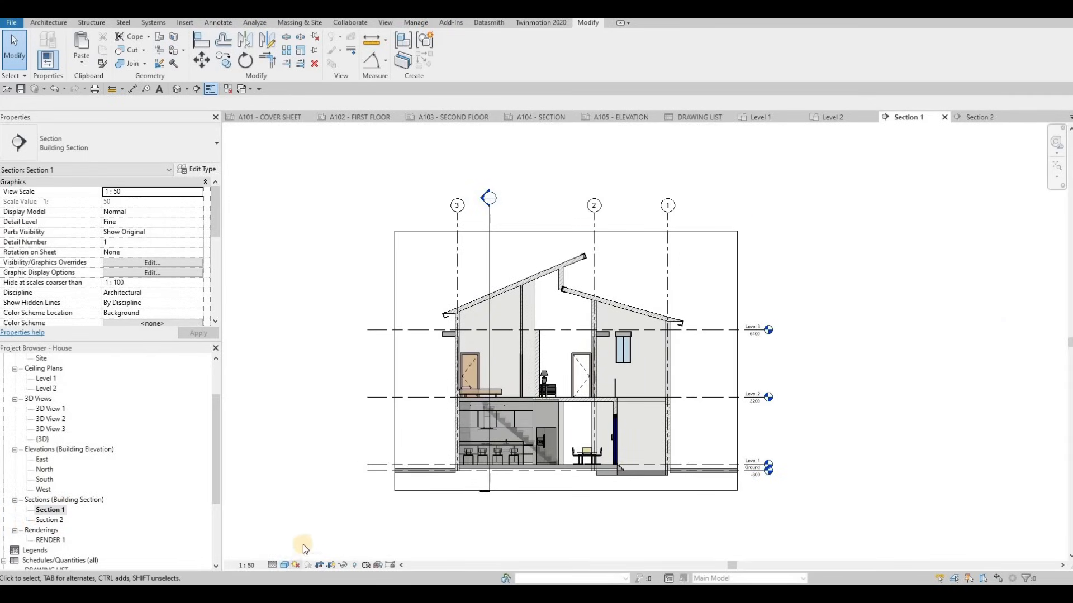
pyautogui.click(284, 566)
pyautogui.click(302, 531)
pyautogui.moveTo(389, 513); pyautogui.dragTo(413, 472, button='middle')
pyautogui.moveTo(302, 559); pyautogui.dragTo(273, 571, button='middle')
# Set Section 1's graphic display transparency to 0 and turn on cast shadows
pyautogui.click(284, 567)
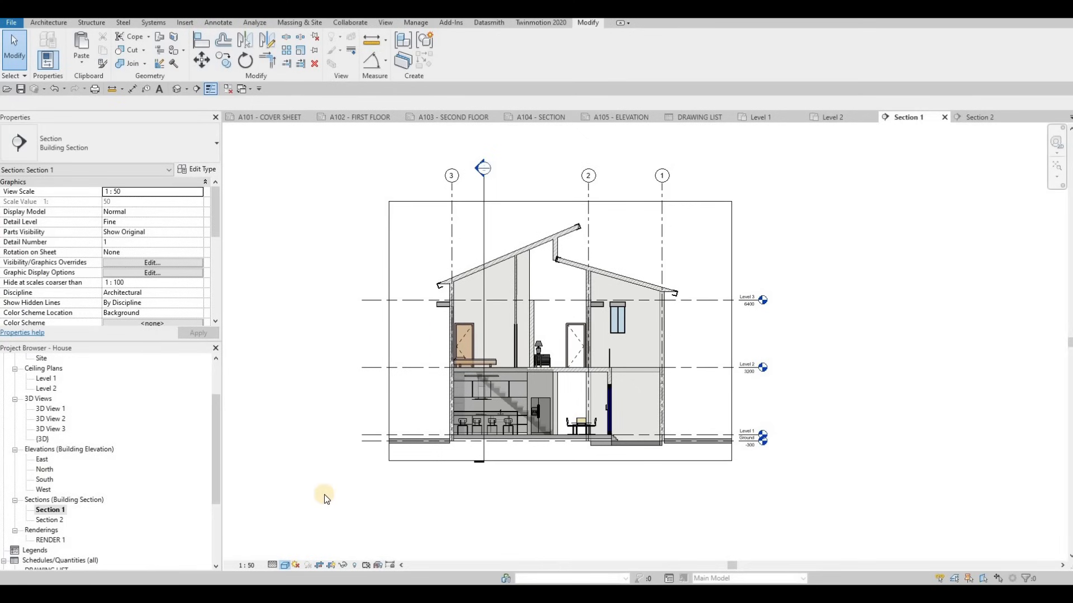
pyautogui.click(337, 482)
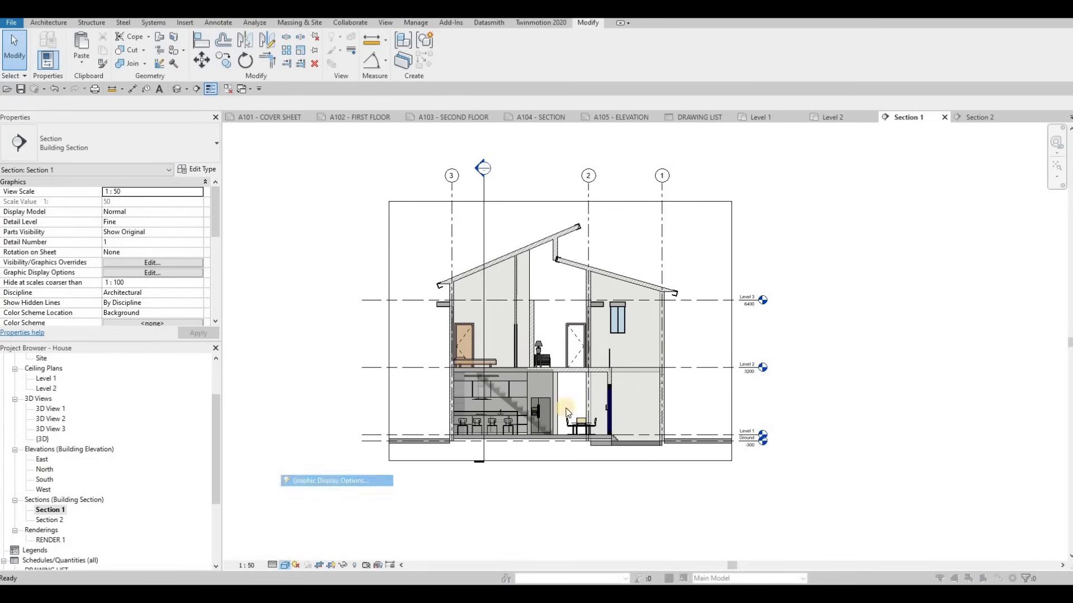
pyautogui.moveTo(756, 246); pyautogui.dragTo(758, 247)
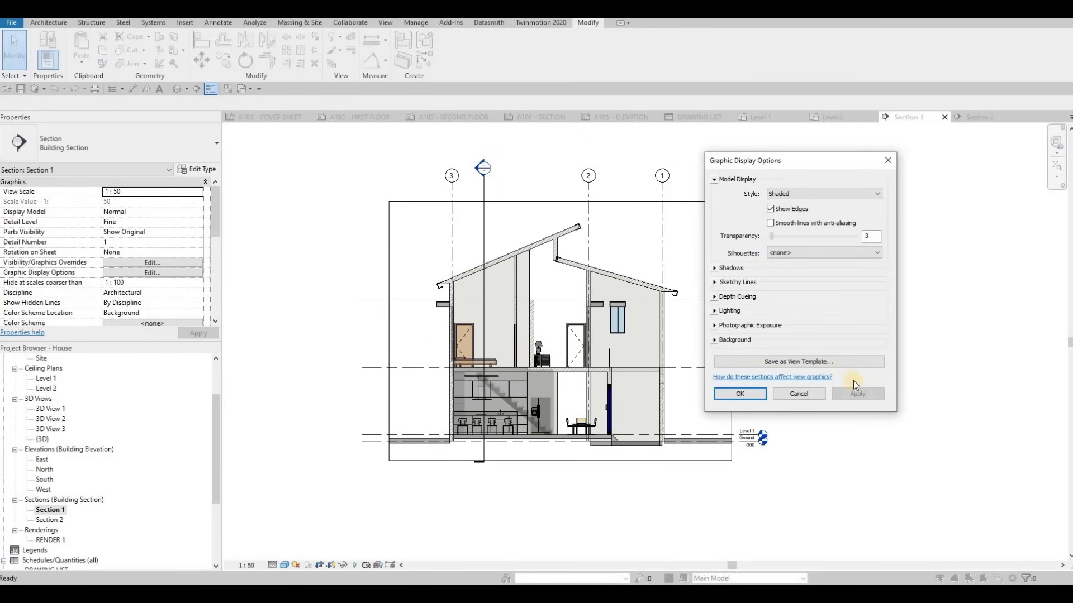
pyautogui.click(854, 391)
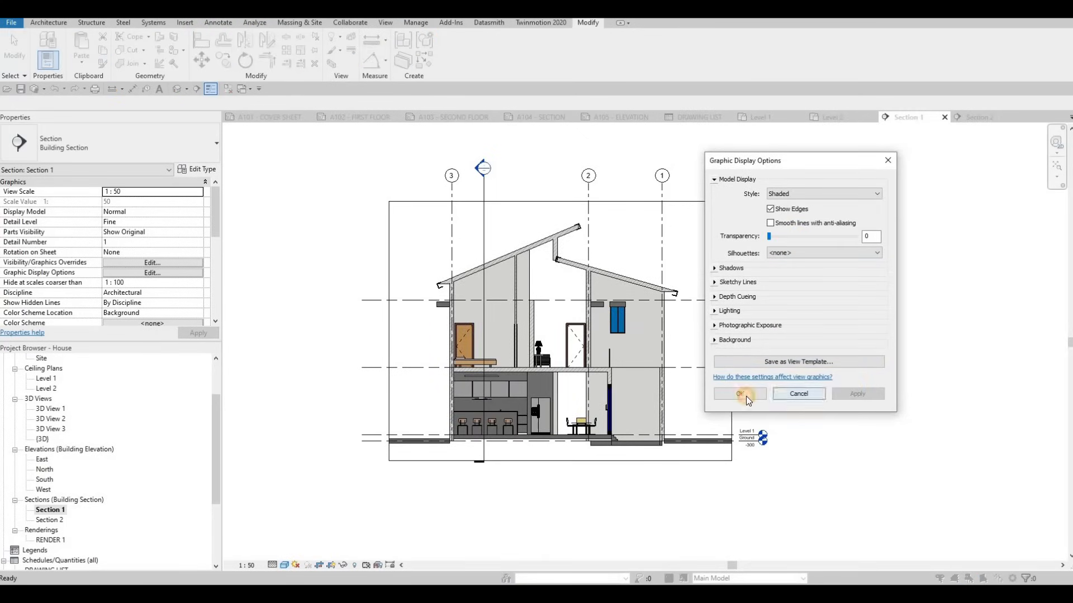
pyautogui.click(308, 565)
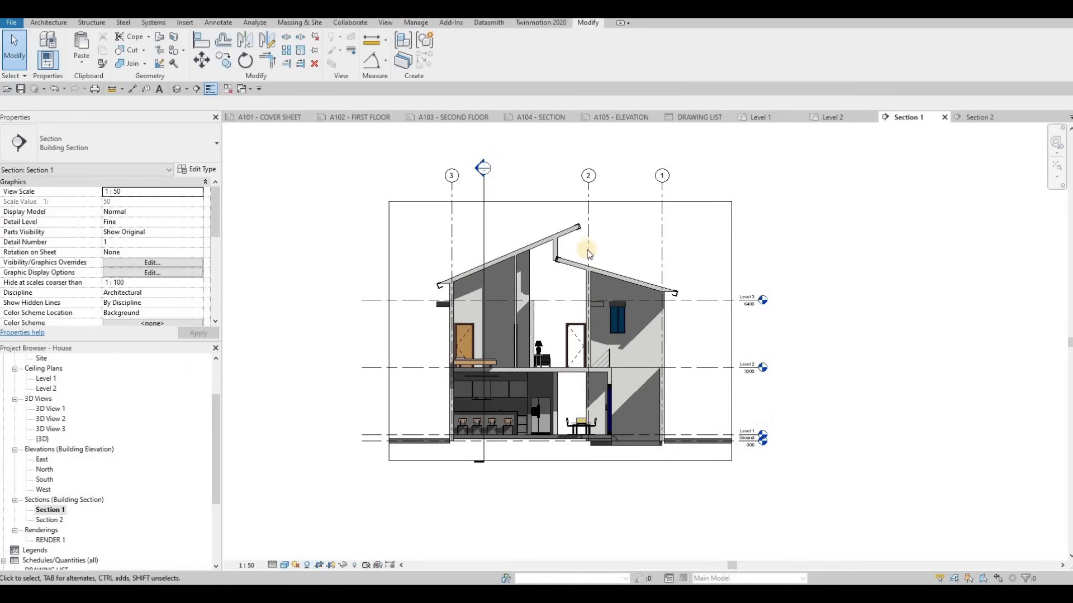
# Place the Section 2 viewport below Section 1 on sheet A104 - SECTION
pyautogui.click(547, 118)
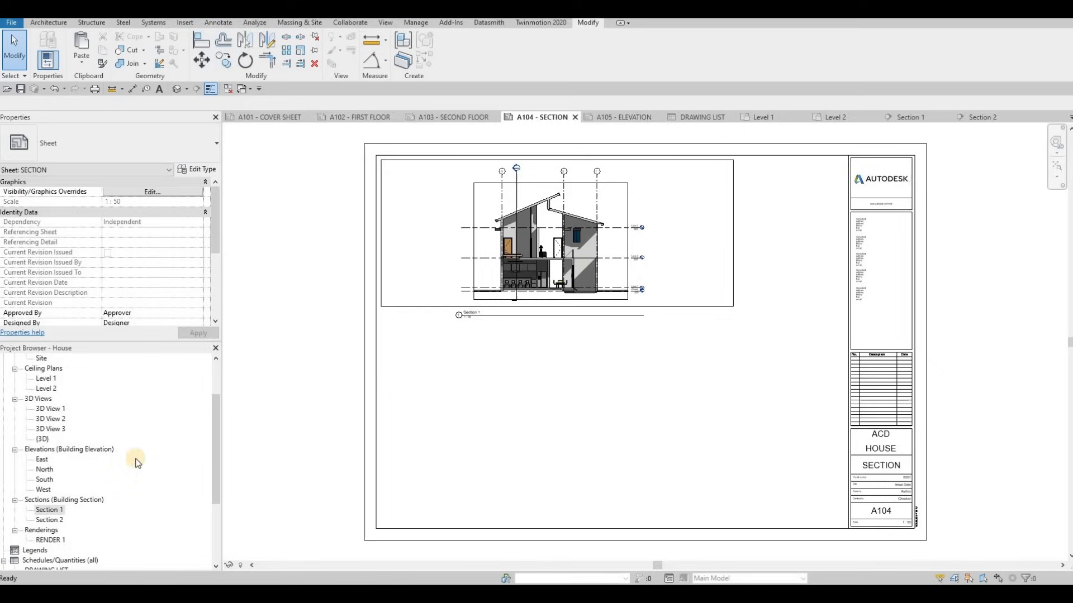
pyautogui.click(49, 521)
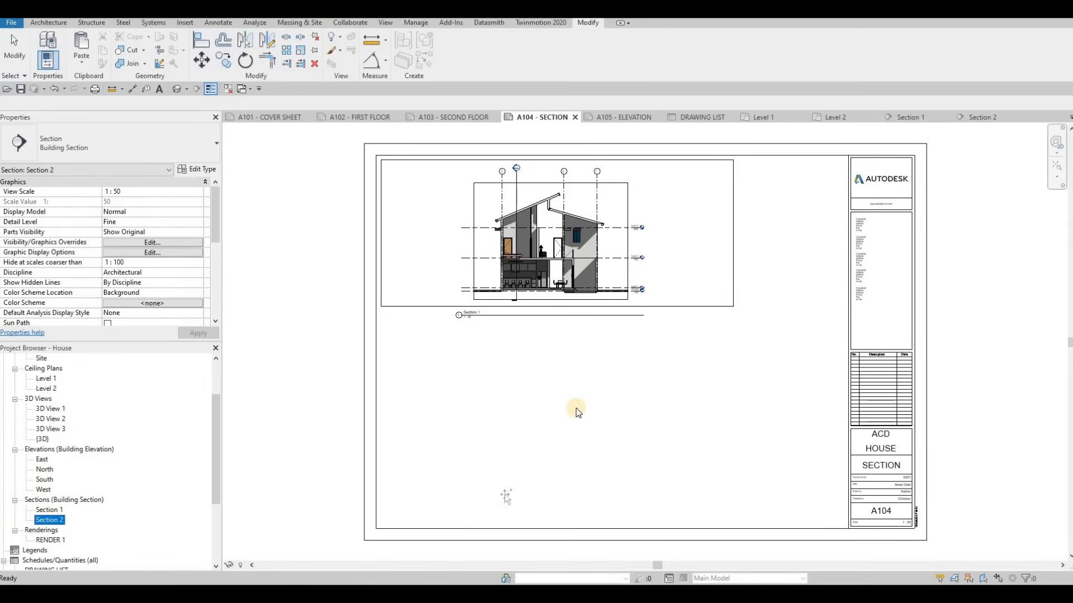
pyautogui.moveTo(576, 408); pyautogui.dragTo(555, 412)
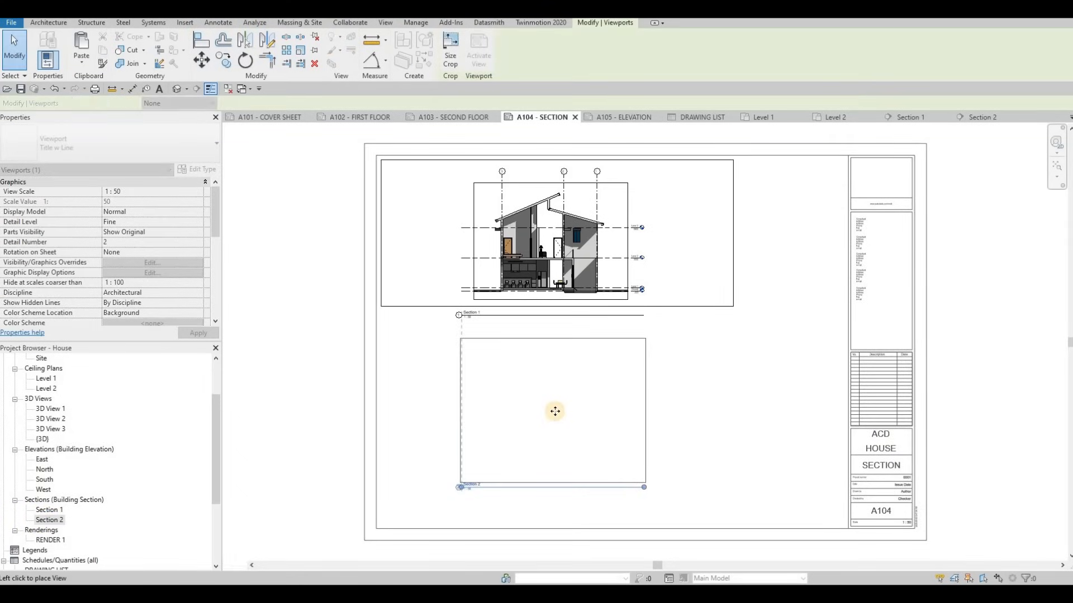
pyautogui.click(554, 411)
pyautogui.press('Escape')
pyautogui.press('Escape')
# Shift both section viewports to the left together on the sheet
pyautogui.keyDown('ctrl'); pyautogui.click(579, 242); pyautogui.keyUp('ctrl')
pyautogui.moveTo(576, 245); pyautogui.dragTo(521, 244)
pyautogui.press('Escape')
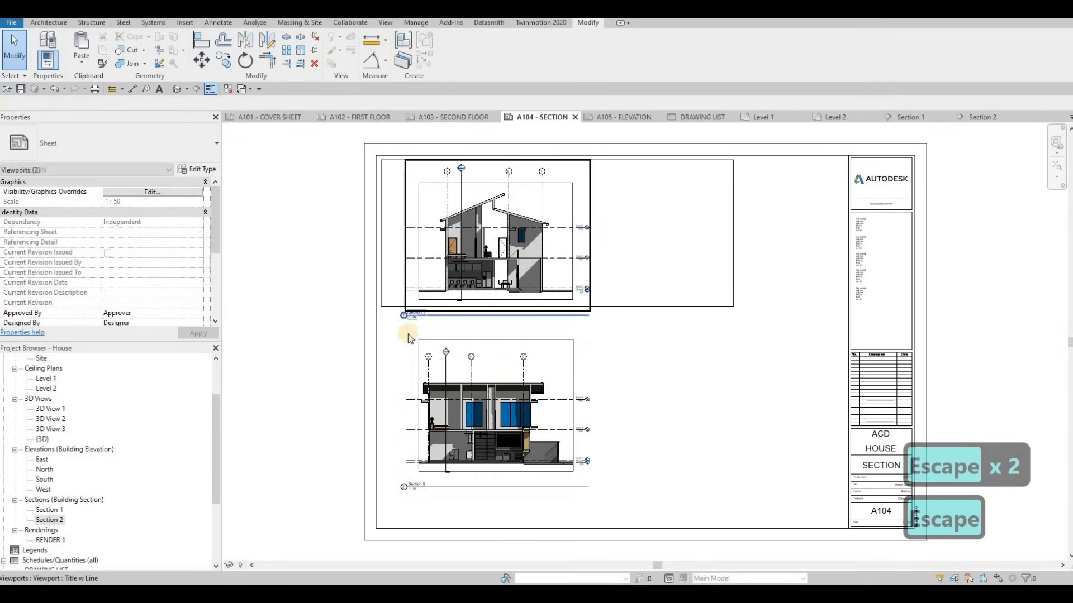
pyautogui.scroll(5, 408, 337)
pyautogui.press('Escape')
pyautogui.click(345, 322)
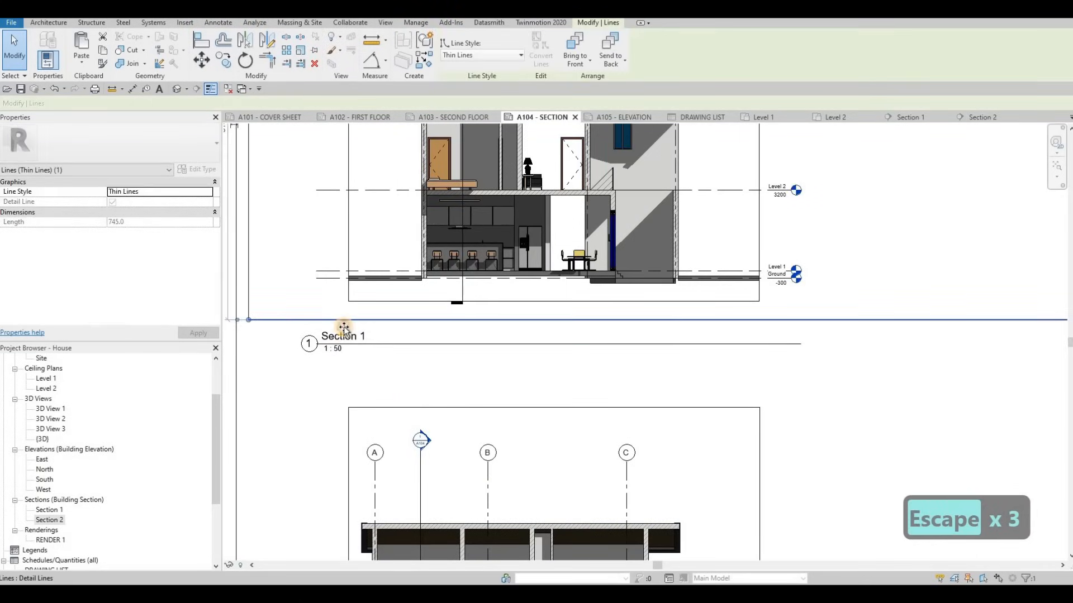
pyautogui.scroll(-5, 680, 251)
pyautogui.press('Escape')
pyautogui.moveTo(679, 237); pyautogui.dragTo(582, 244)
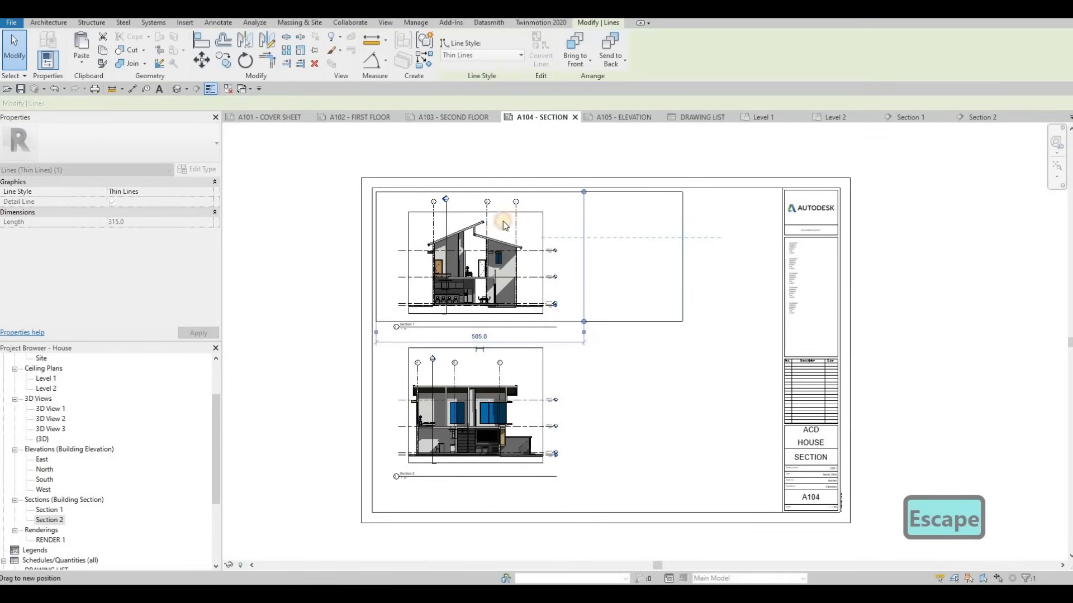
pyautogui.press('Escape')
pyautogui.press('Escape')
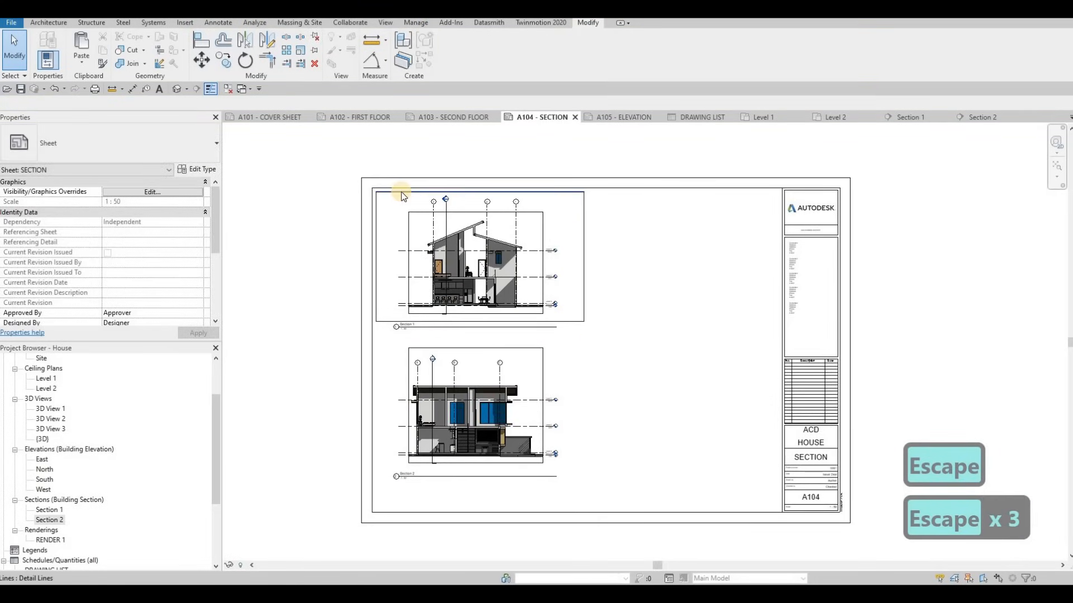
pyautogui.press('Tab')
pyautogui.click(401, 195)
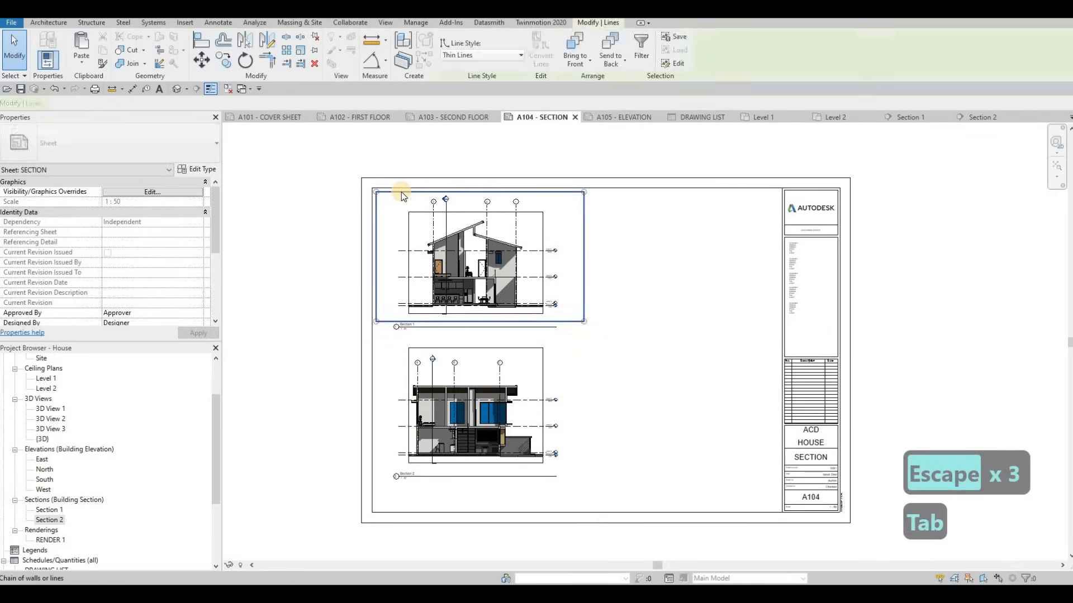
pyautogui.press('c')
pyautogui.press('o')
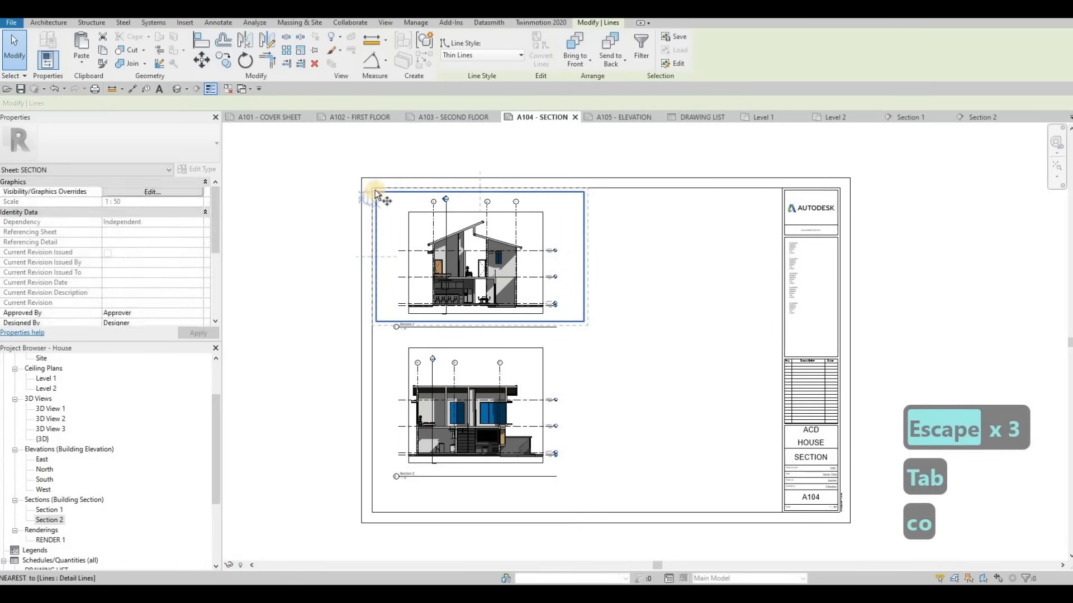
pyautogui.click(375, 193)
pyautogui.scroll(2, 376, 204)
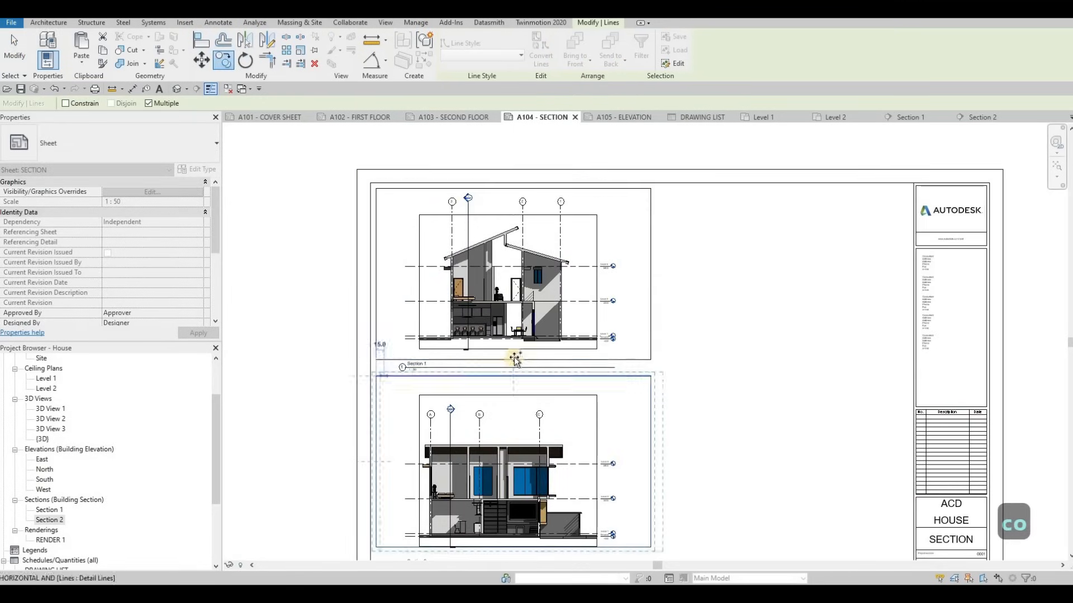
pyautogui.scroll(2, 504, 313)
pyautogui.press('Escape')
pyautogui.press('Escape')
pyautogui.press('Escape')
# Move the Section 1 title left under its view and shorten its title line
pyautogui.scroll(3, 486, 310)
pyautogui.click(486, 307)
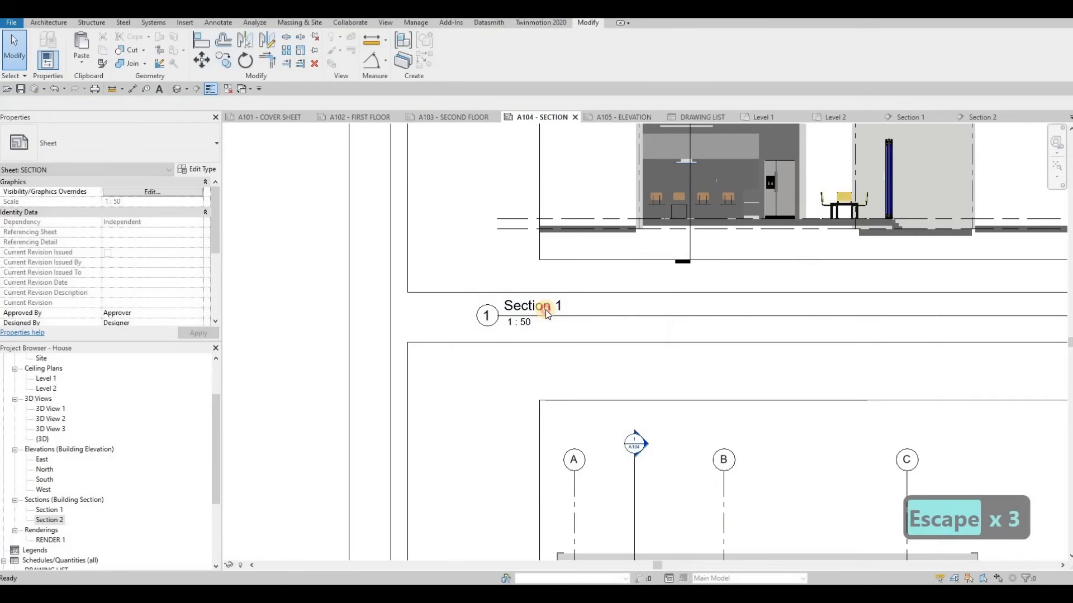
pyautogui.moveTo(486, 304); pyautogui.dragTo(420, 305)
pyautogui.scroll(-3, 561, 293)
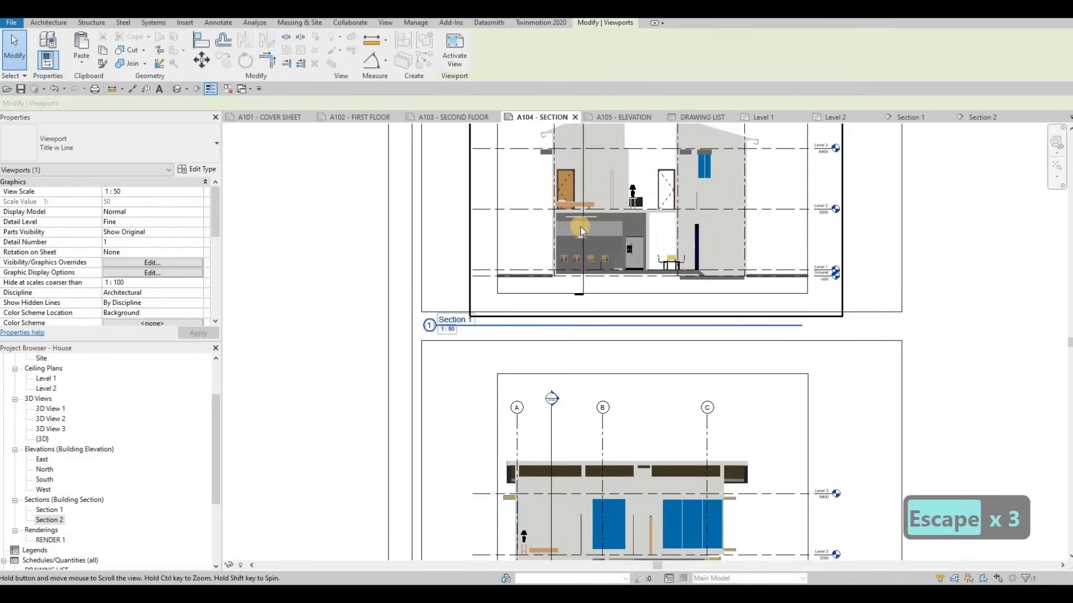
pyautogui.moveTo(800, 327); pyautogui.dragTo(479, 346)
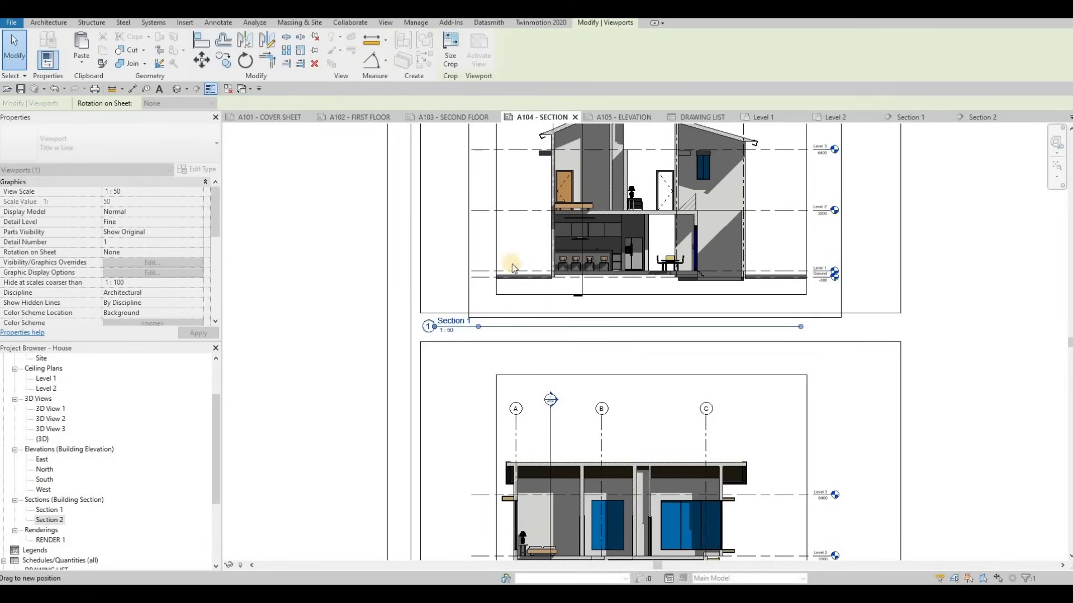
# Move the Section 2 viewport up, closer below Section 1
pyautogui.moveTo(558, 456); pyautogui.dragTo(564, 329, button='middle')
pyautogui.moveTo(596, 334); pyautogui.dragTo(599, 320)
pyautogui.moveTo(596, 356); pyautogui.dragTo(596, 356)
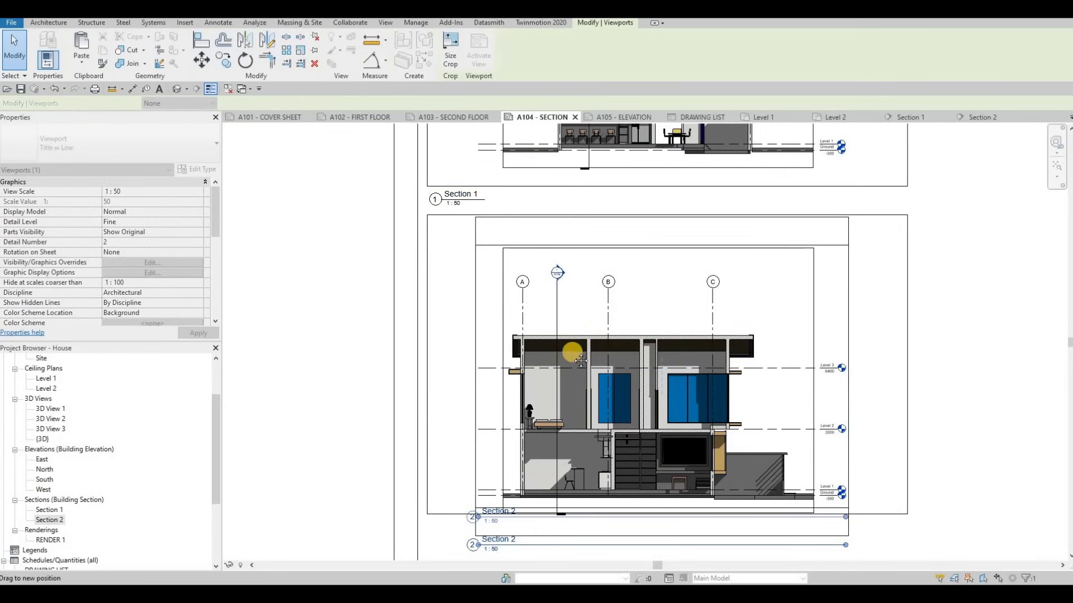
pyautogui.moveTo(487, 510); pyautogui.dragTo(486, 455, button='middle')
pyautogui.press('Escape')
pyautogui.press('Escape')
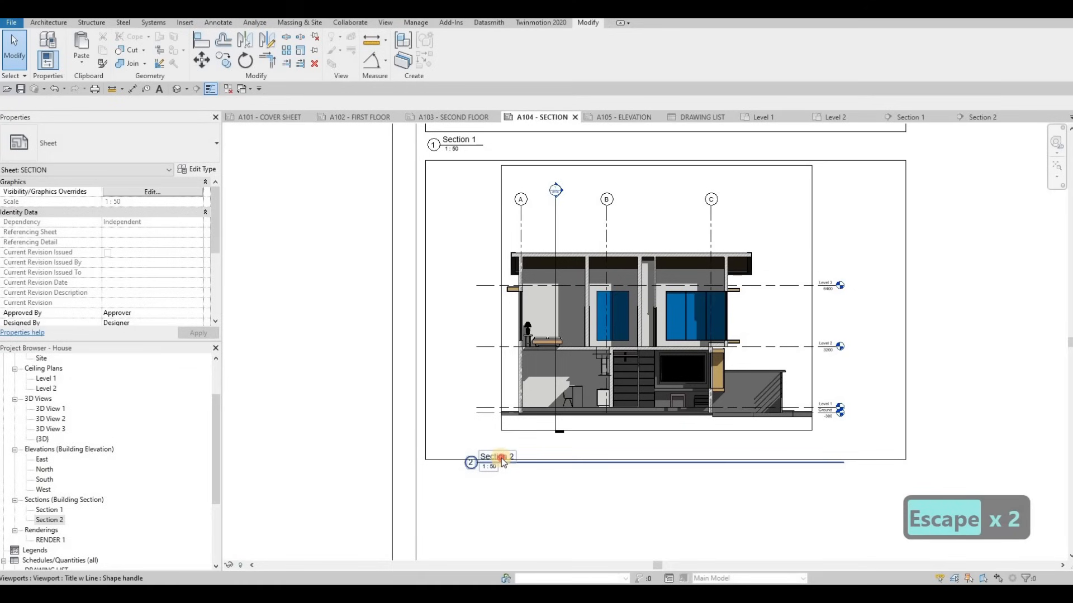
# Reposition the Section 2 title under its view and shorten its title line
pyautogui.click(497, 465)
pyautogui.moveTo(457, 477); pyautogui.dragTo(467, 475)
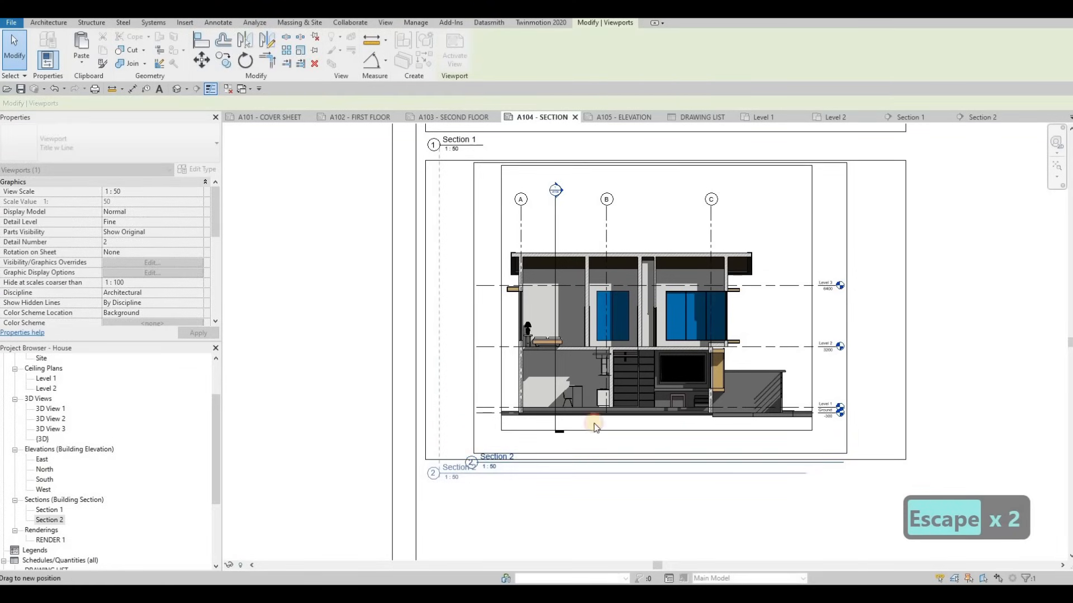
pyautogui.click(642, 366)
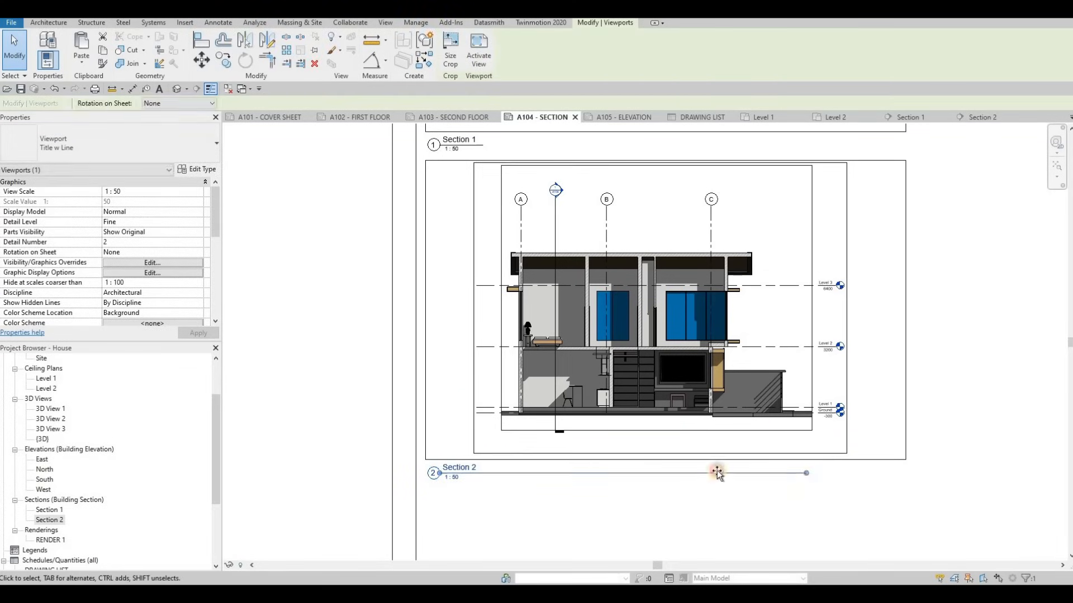
pyautogui.moveTo(484, 484); pyautogui.dragTo(482, 484)
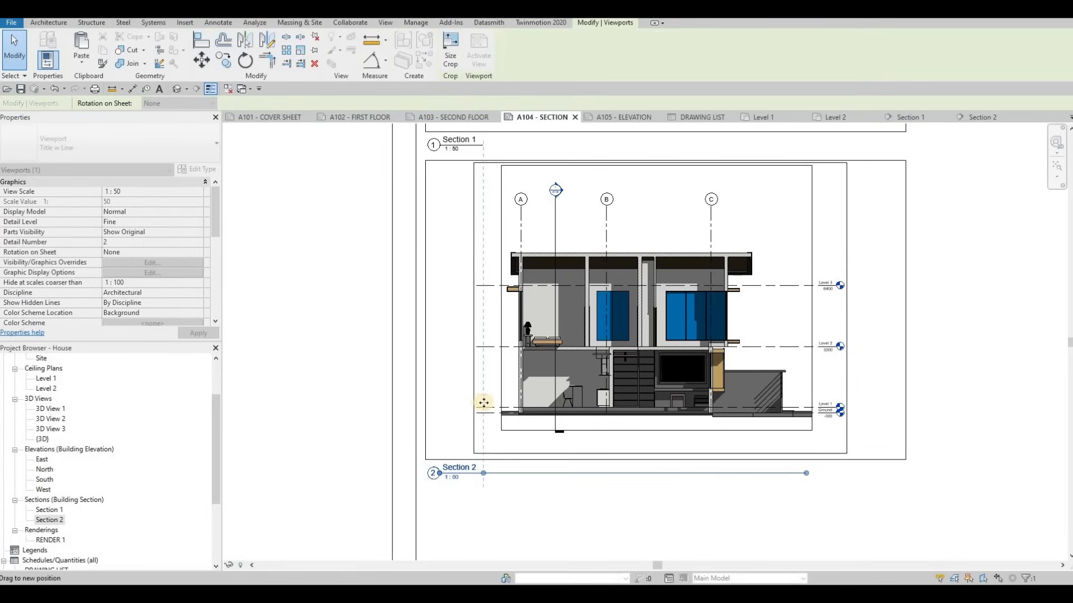
pyautogui.scroll(-5, 612, 446)
# Copy the eight frame lines around both sections to the clipboard and switch to sheet A105 - ELEVATION
pyautogui.press('Escape')
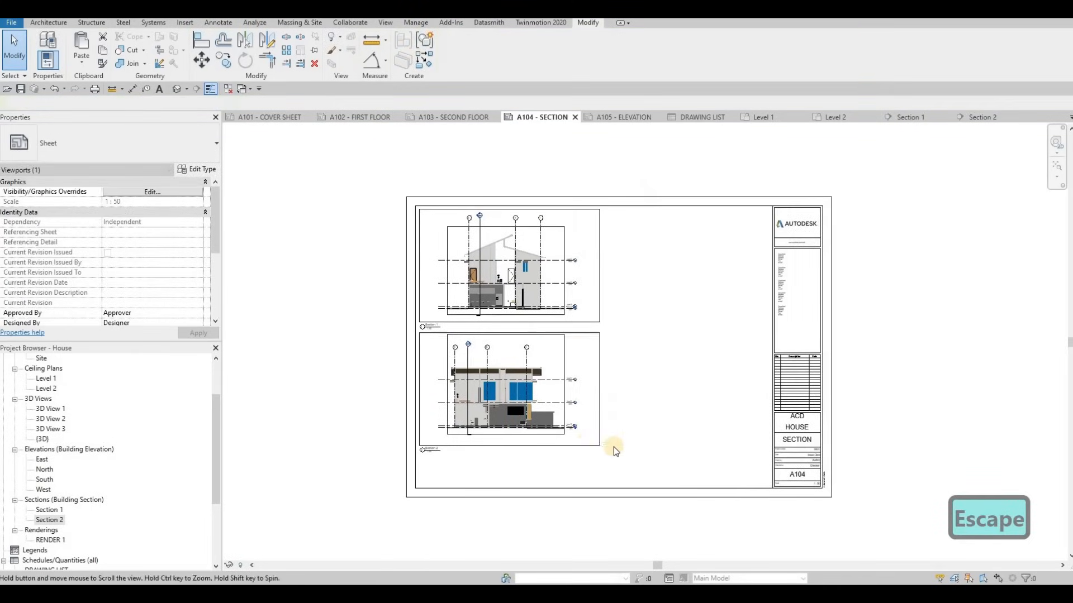
pyautogui.scroll(2, 584, 443)
pyautogui.click(493, 316)
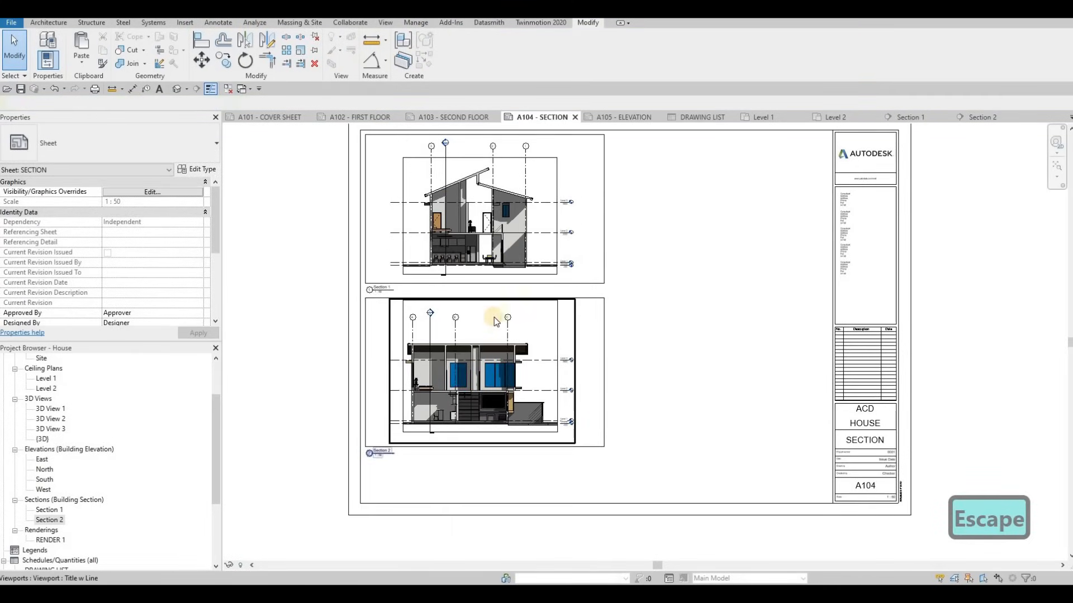
pyautogui.press('Escape')
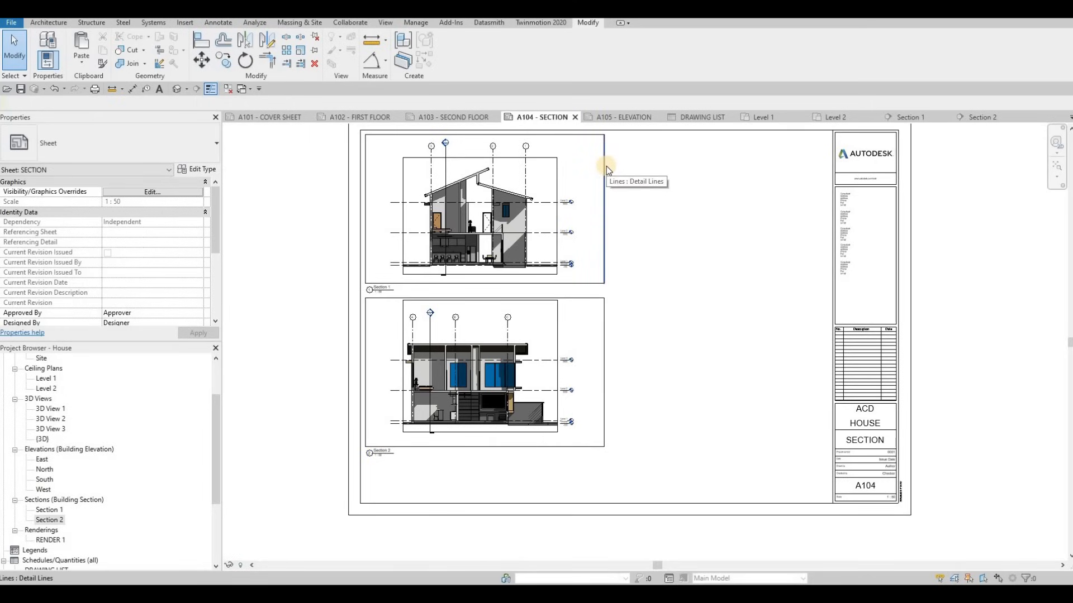
pyautogui.press('Tab')
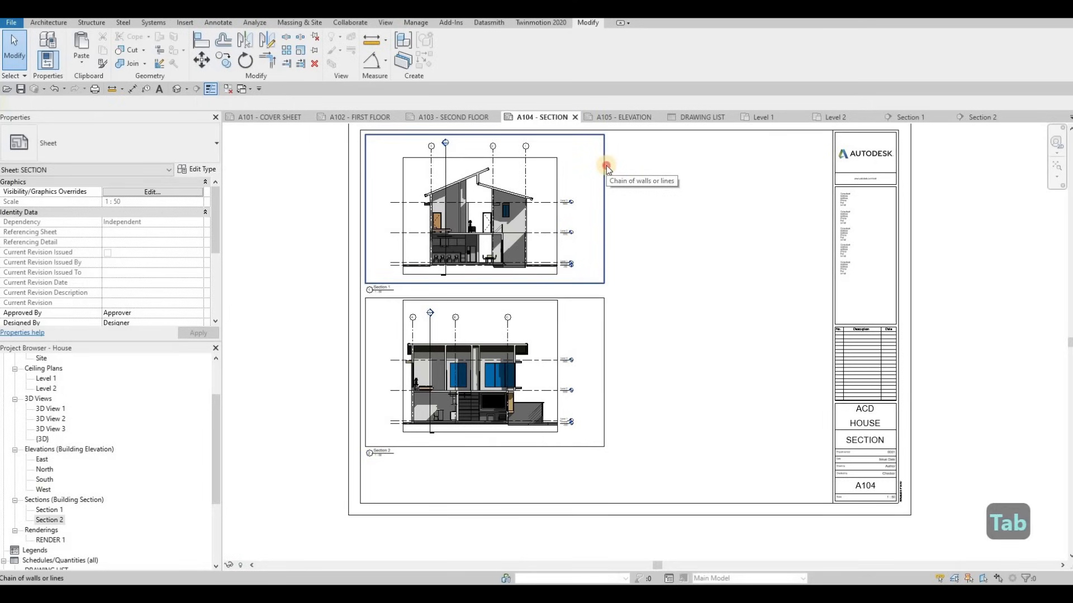
pyautogui.click(611, 235)
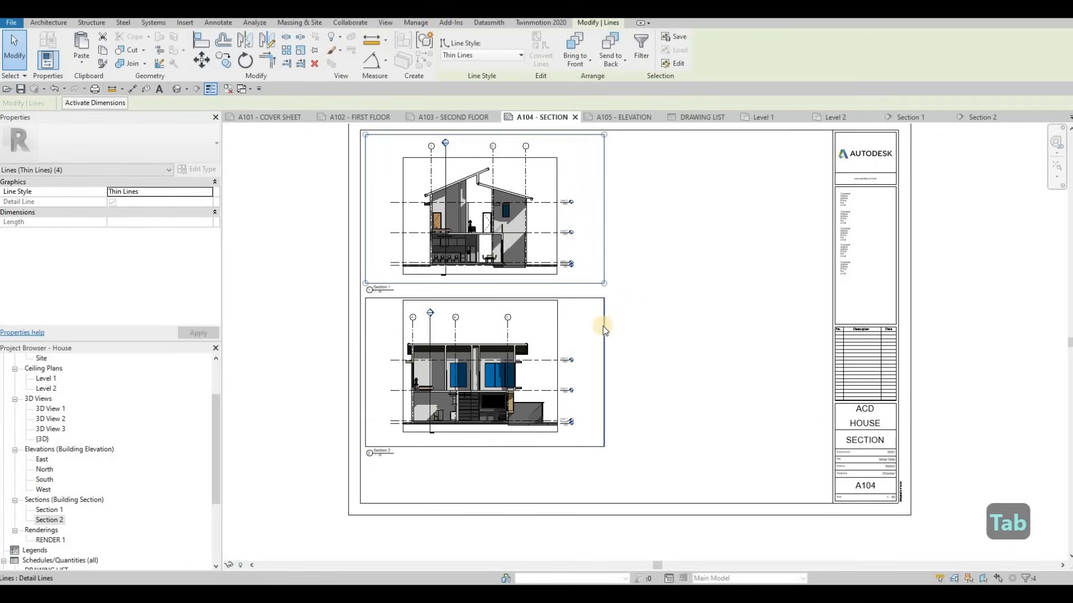
pyautogui.press('Tab')
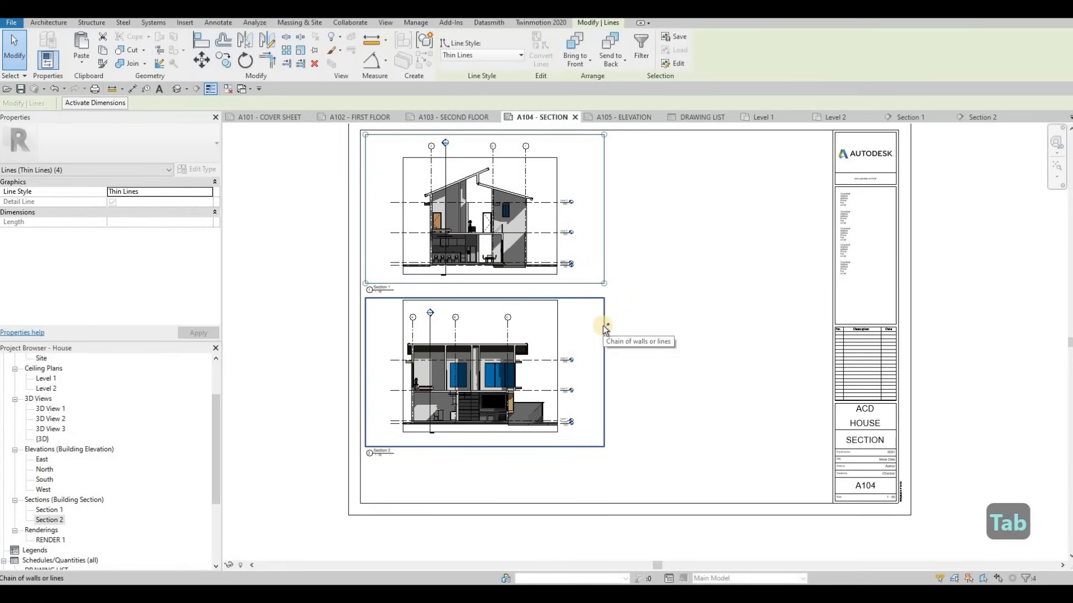
pyautogui.keyDown('ctrl'); pyautogui.click(603, 329); pyautogui.keyUp('ctrl')
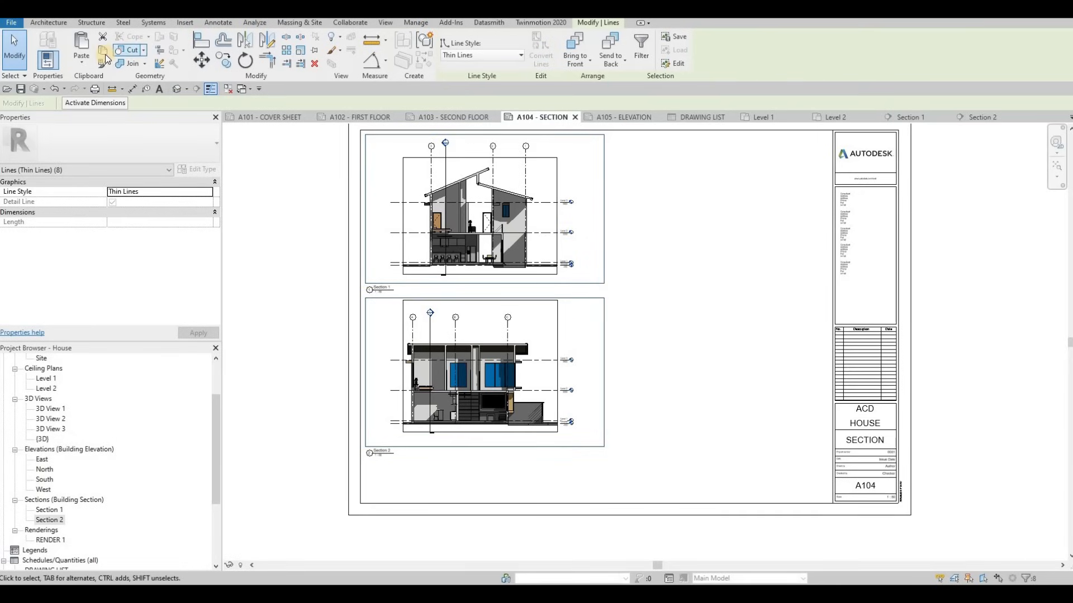
pyautogui.click(103, 51)
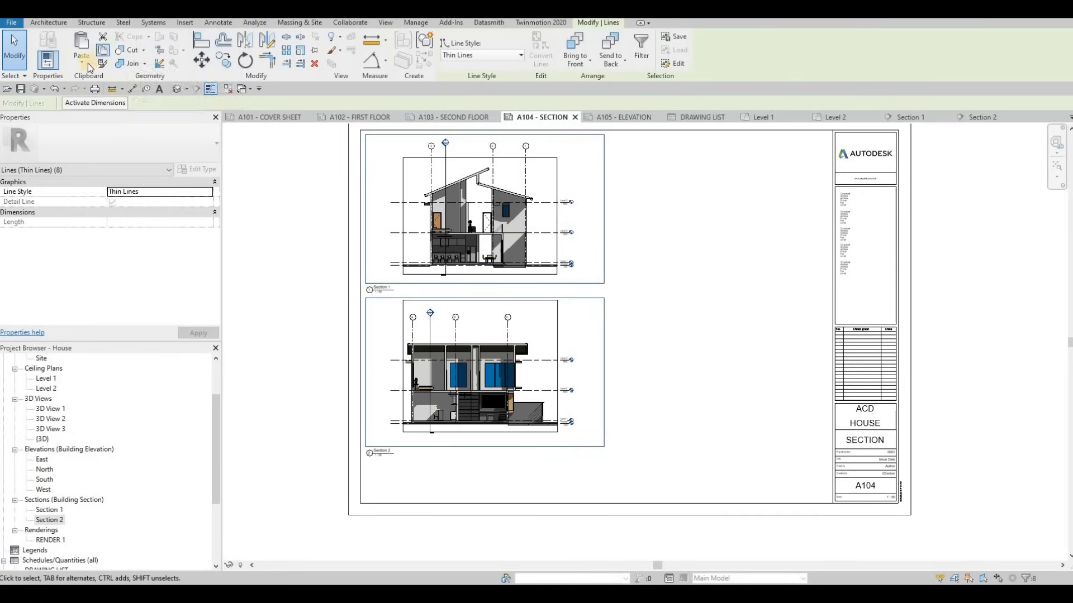
pyautogui.click(642, 116)
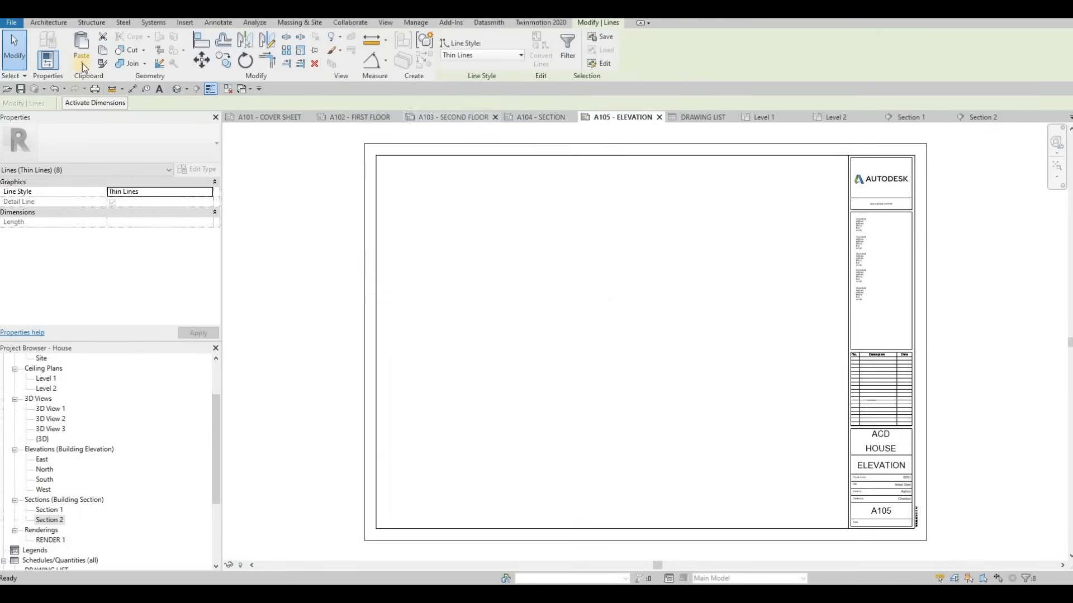
# Paste the two copied frames onto A105, aligned to their original sheet position
pyautogui.click(82, 62)
pyautogui.click(111, 150)
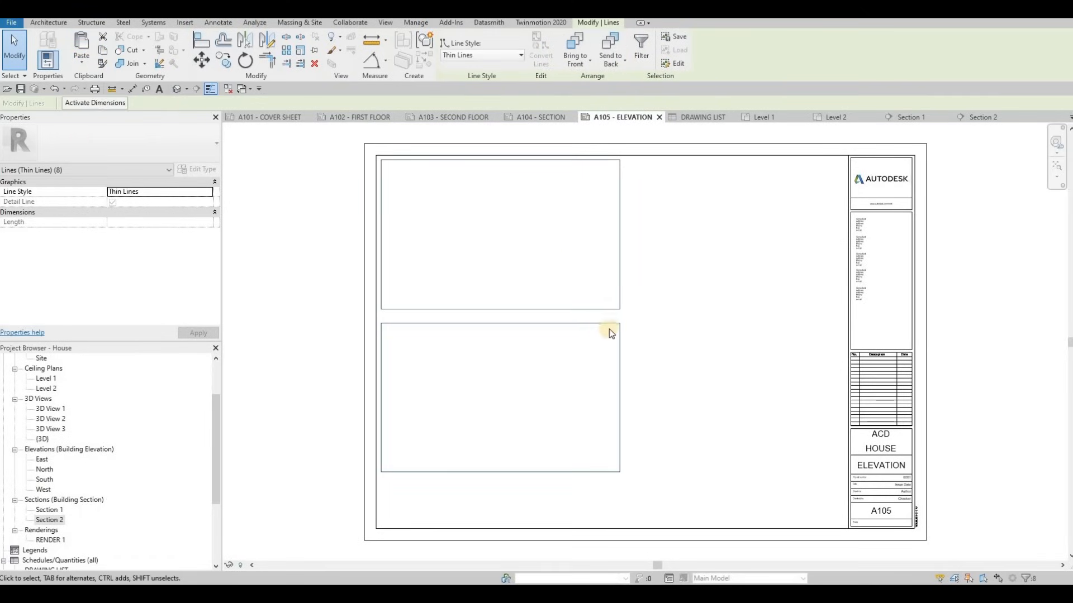
pyautogui.press('Escape')
pyautogui.press('Escape')
# Widen both frames by dragging their right edges to the right
pyautogui.click(620, 304)
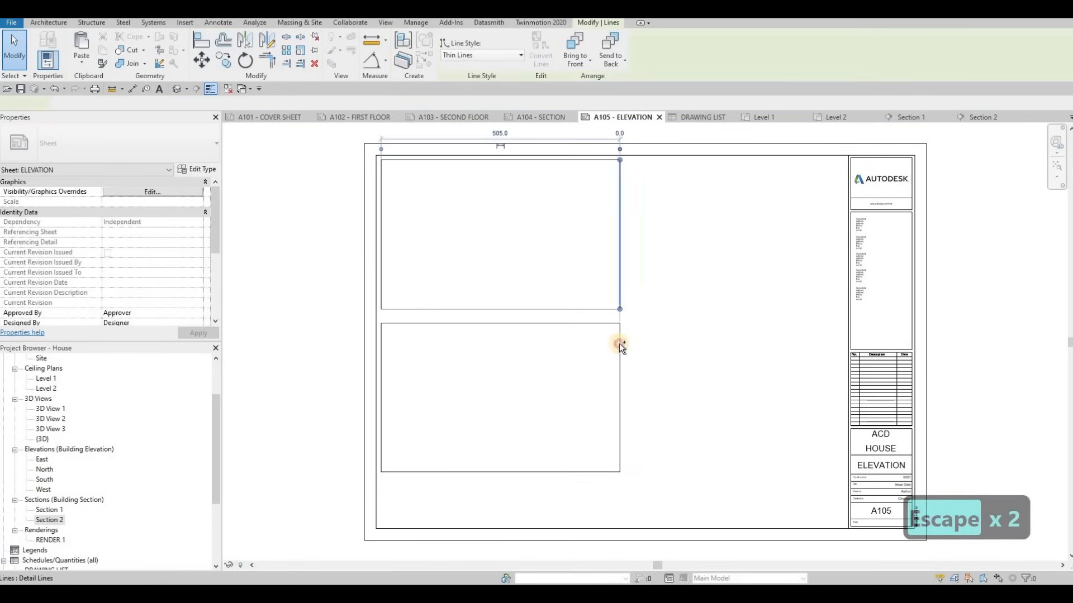
pyautogui.keyDown('ctrl'); pyautogui.click(618, 347); pyautogui.keyUp('ctrl')
pyautogui.moveTo(619, 346); pyautogui.dragTo(673, 347)
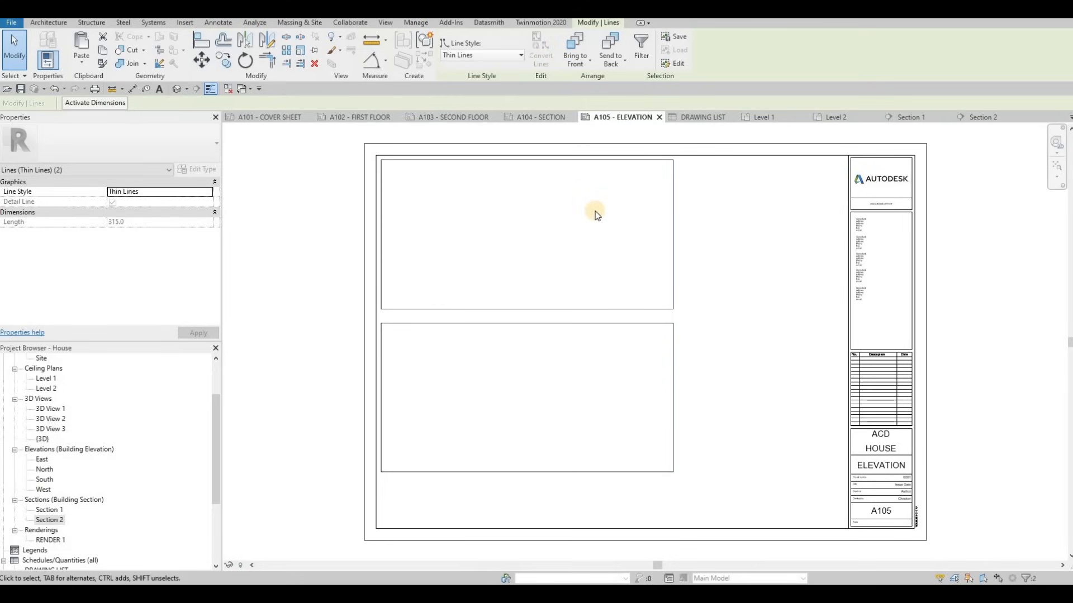
# Open the East elevation and set its scale to 1:50
pyautogui.doubleClick(42, 459)
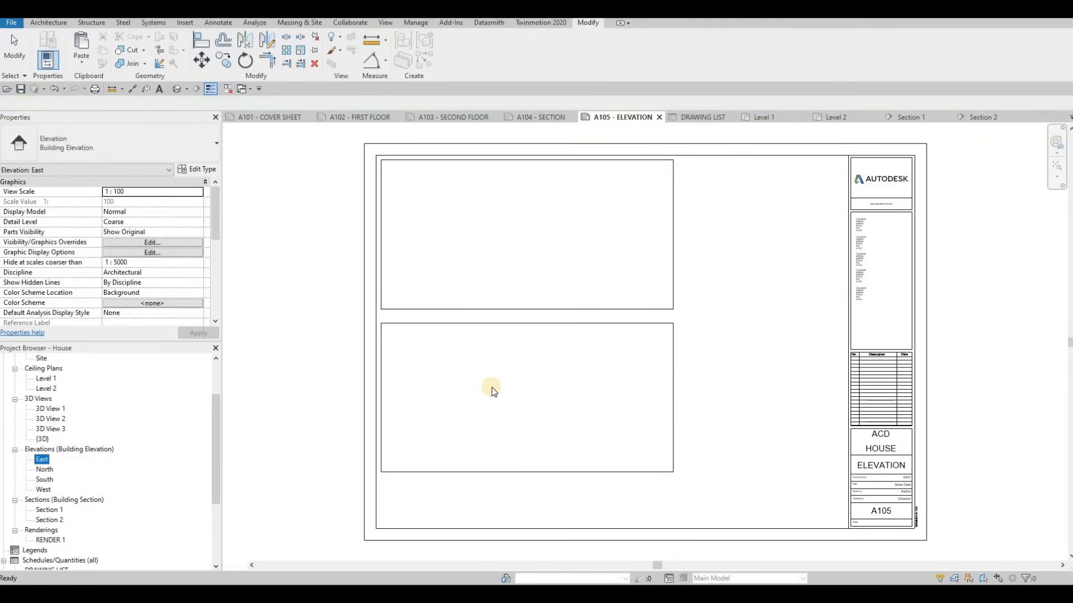
pyautogui.moveTo(254, 553); pyautogui.dragTo(245, 565, button='middle')
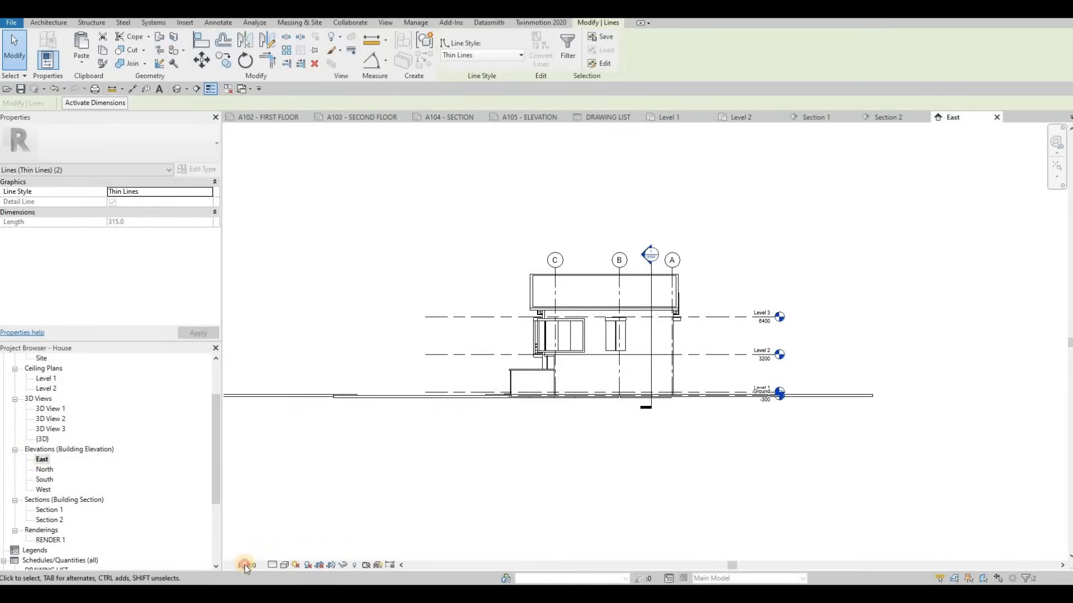
pyautogui.click(246, 565)
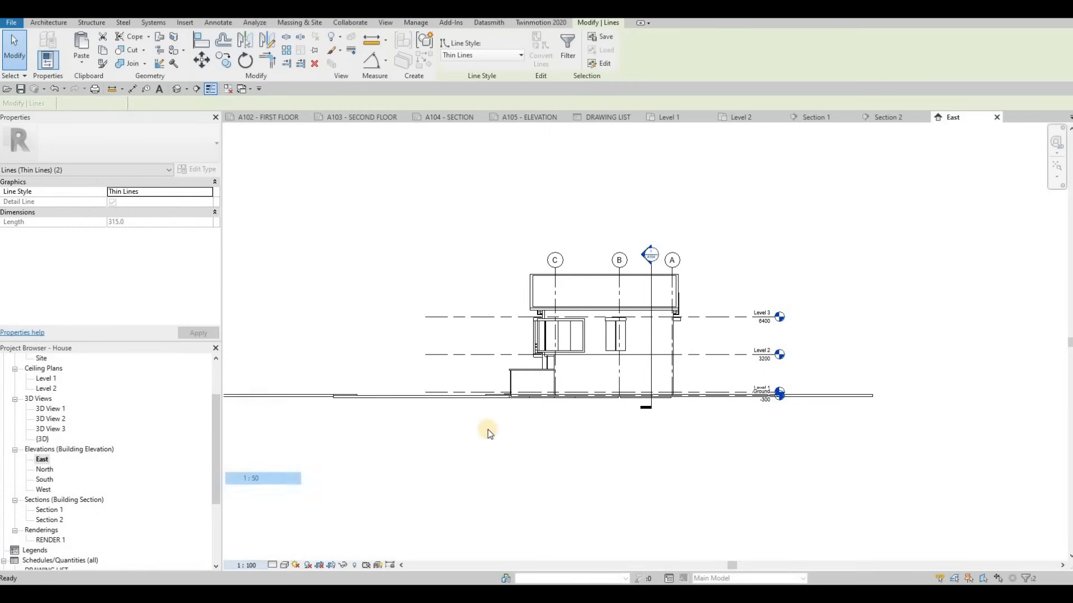
pyautogui.click(263, 478)
# Check the Level 1 floor plan, then return to the East elevation
pyautogui.scroll(4, 653, 252)
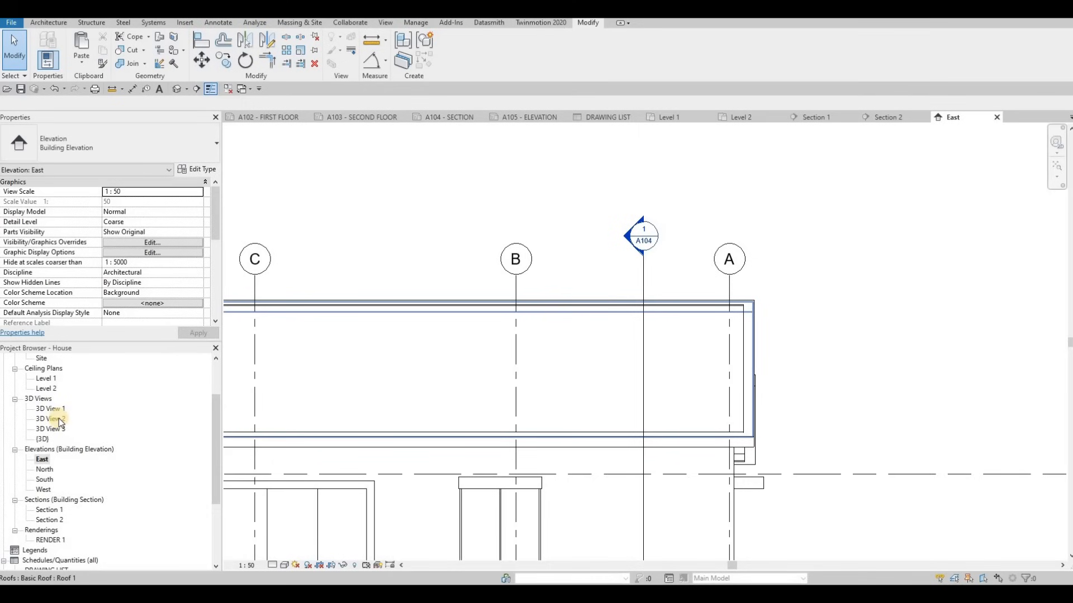
pyautogui.scroll(2, 55, 411)
pyautogui.doubleClick(49, 388)
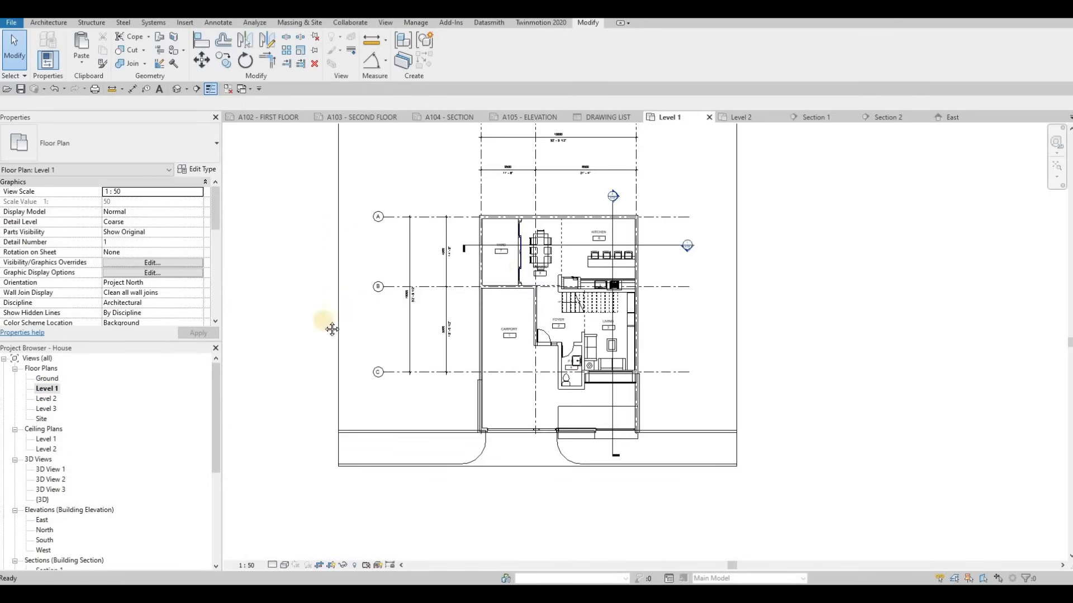
pyautogui.scroll(5, 556, 260)
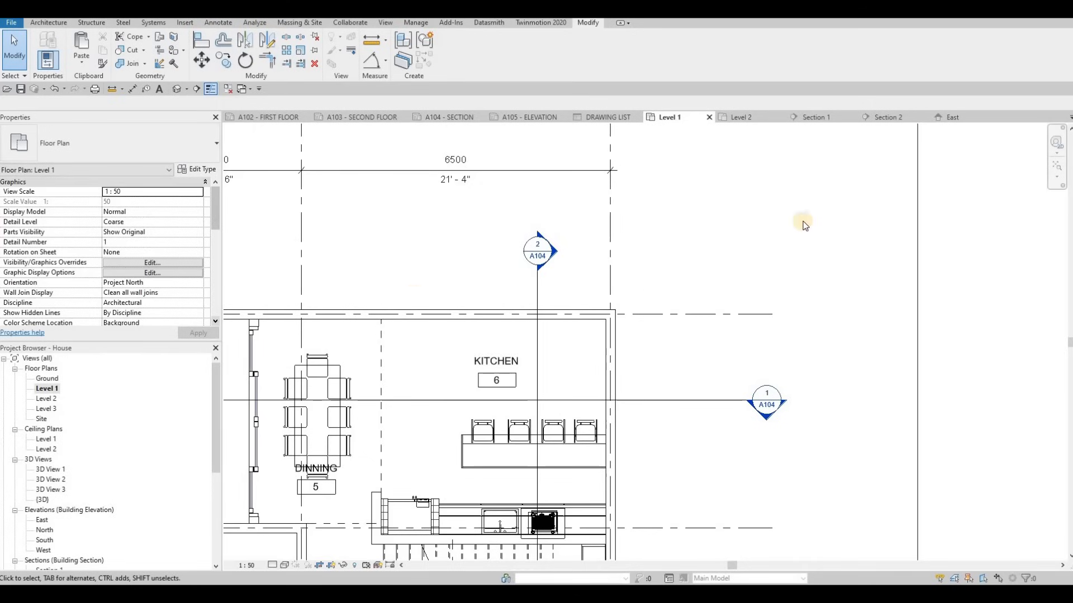
pyautogui.click(952, 117)
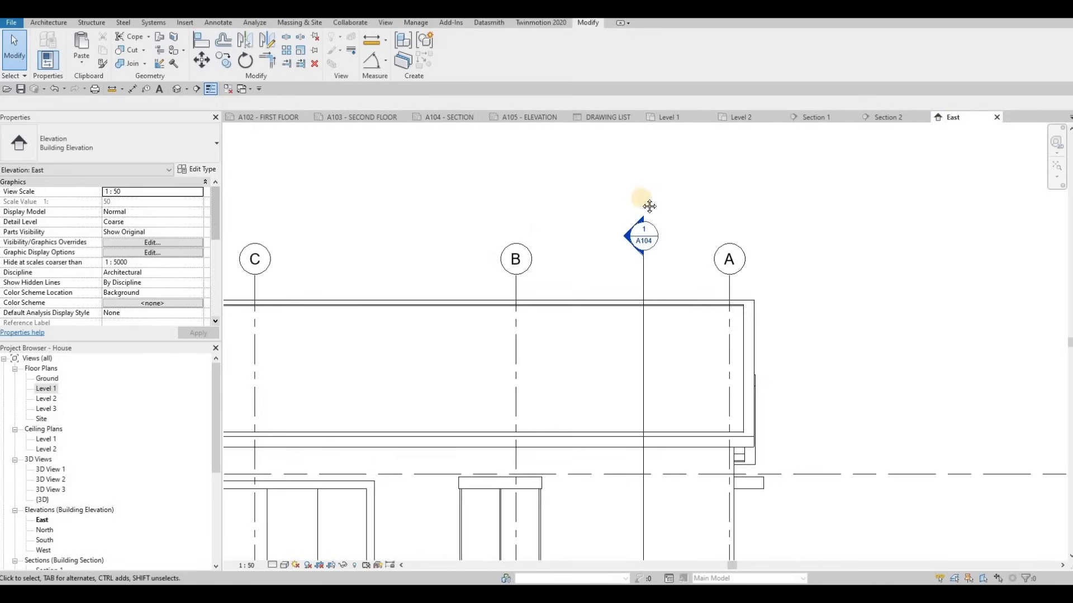
pyautogui.scroll(-4, 579, 267)
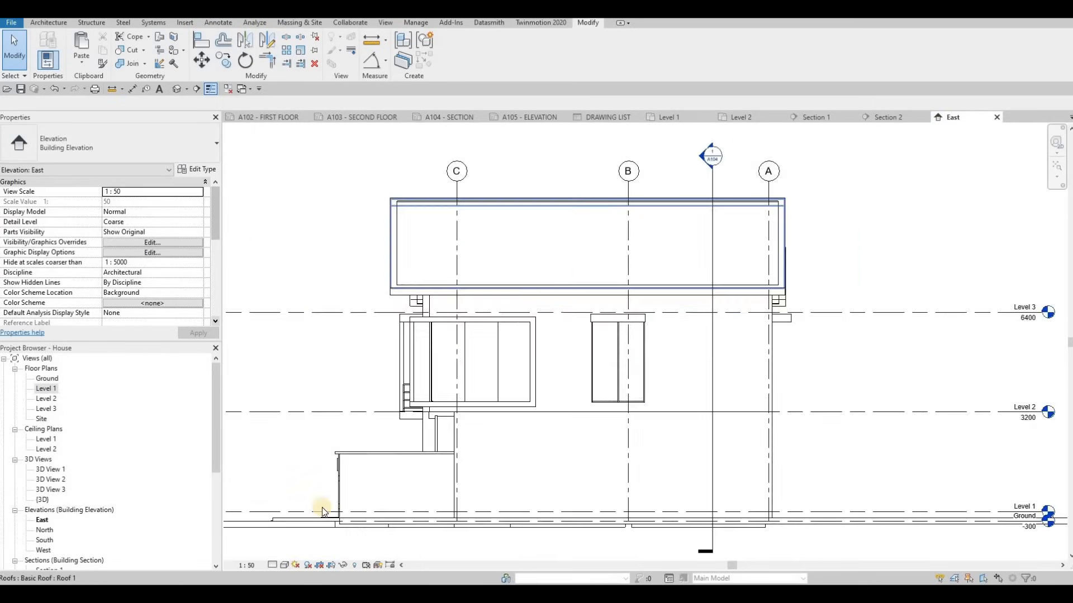
pyautogui.click(273, 565)
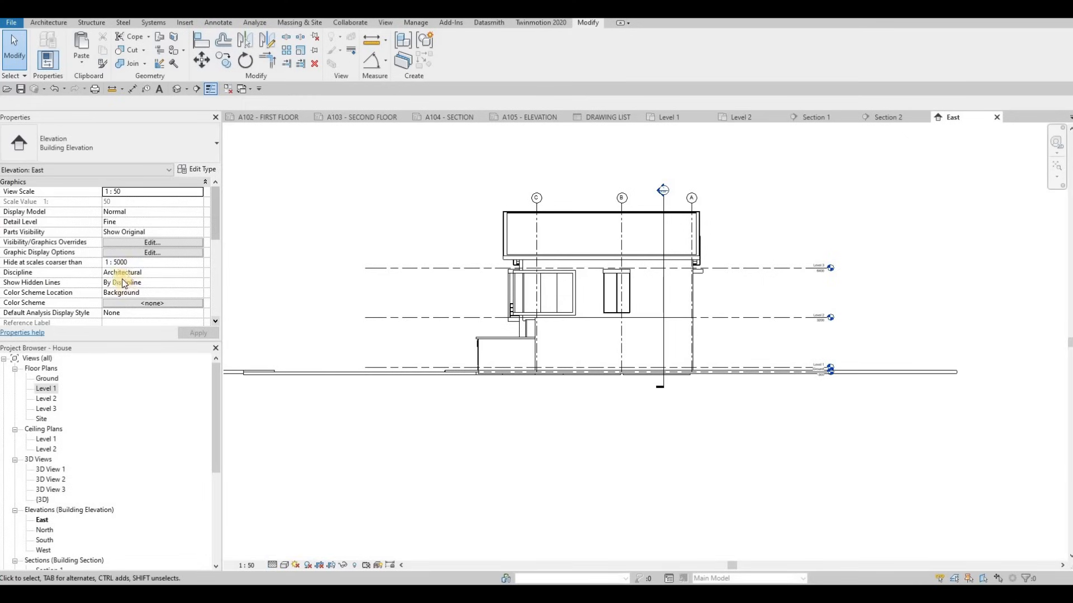
# Turn on Crop View, Crop Region Visible and Annotation Crop for the East elevation
pyautogui.scroll(-5, 123, 282)
pyautogui.click(108, 244)
pyautogui.click(108, 253)
pyautogui.click(107, 263)
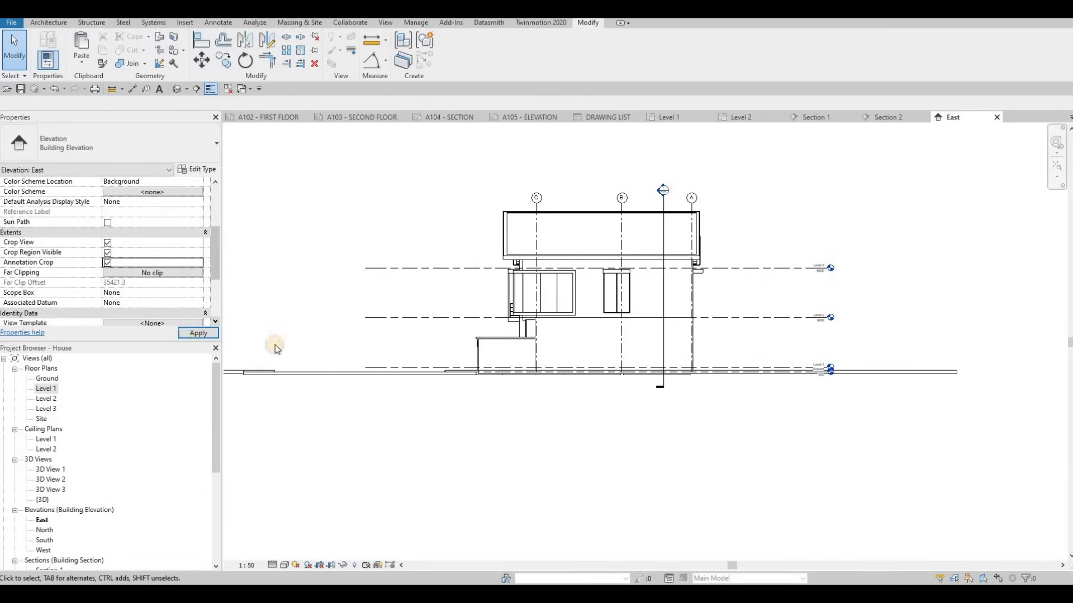
# Pull the crop region's left and right edges in around the house and recentre the view
pyautogui.scroll(-4, 280, 293)
pyautogui.click(263, 288)
pyautogui.moveTo(261, 298); pyautogui.dragTo(481, 298)
pyautogui.moveTo(787, 299); pyautogui.dragTo(699, 297)
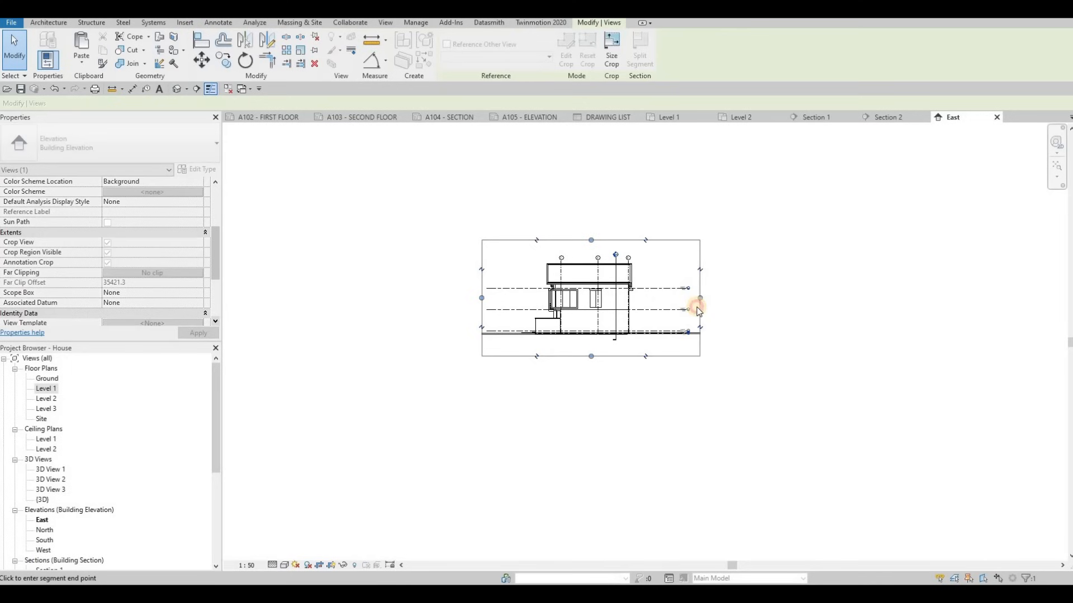
pyautogui.scroll(3, 631, 339)
pyautogui.scroll(3, 586, 403)
pyautogui.moveTo(585, 403); pyautogui.dragTo(567, 469, button='middle')
pyautogui.scroll(-1, 485, 482)
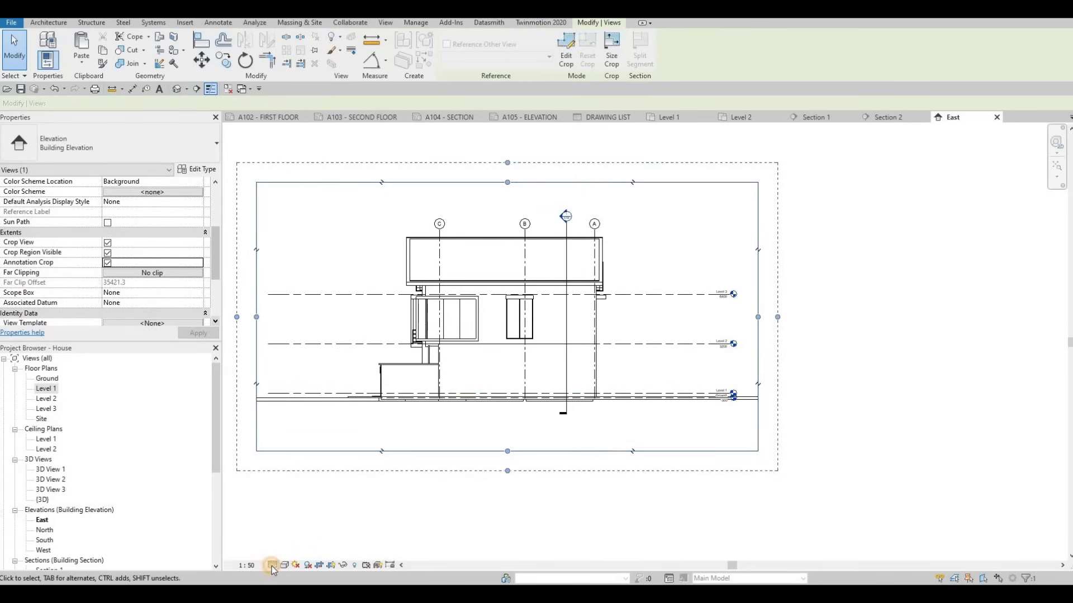
# Set the East elevation to Fine detail and Consistent Colors
pyautogui.click(286, 556)
pyautogui.click(286, 564)
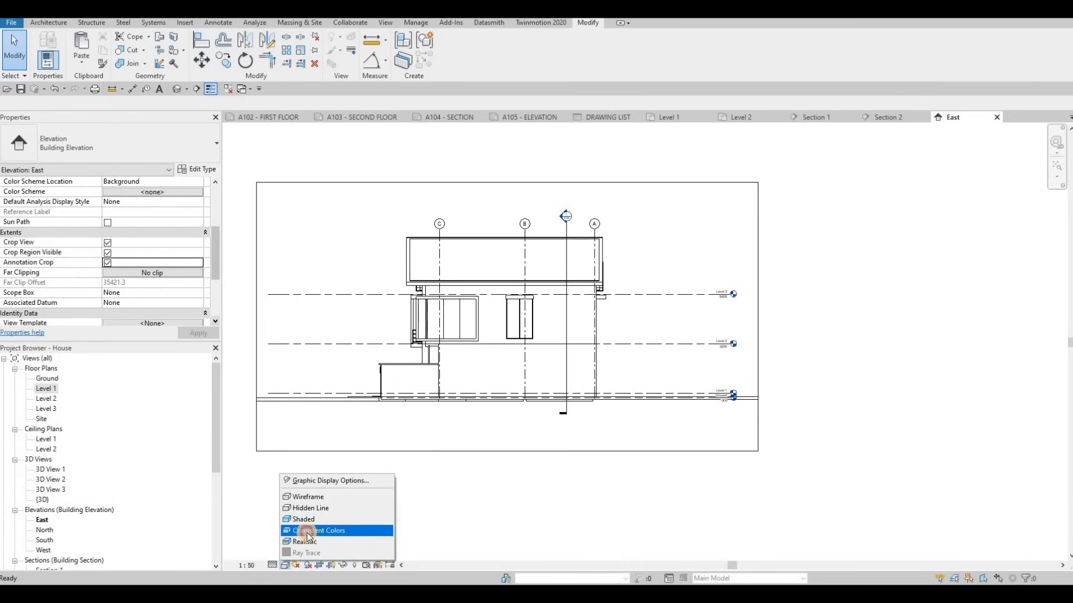
pyautogui.click(308, 532)
# Give the East elevation a Gradient background in Graphic Display Options
pyautogui.click(285, 566)
pyautogui.click(306, 481)
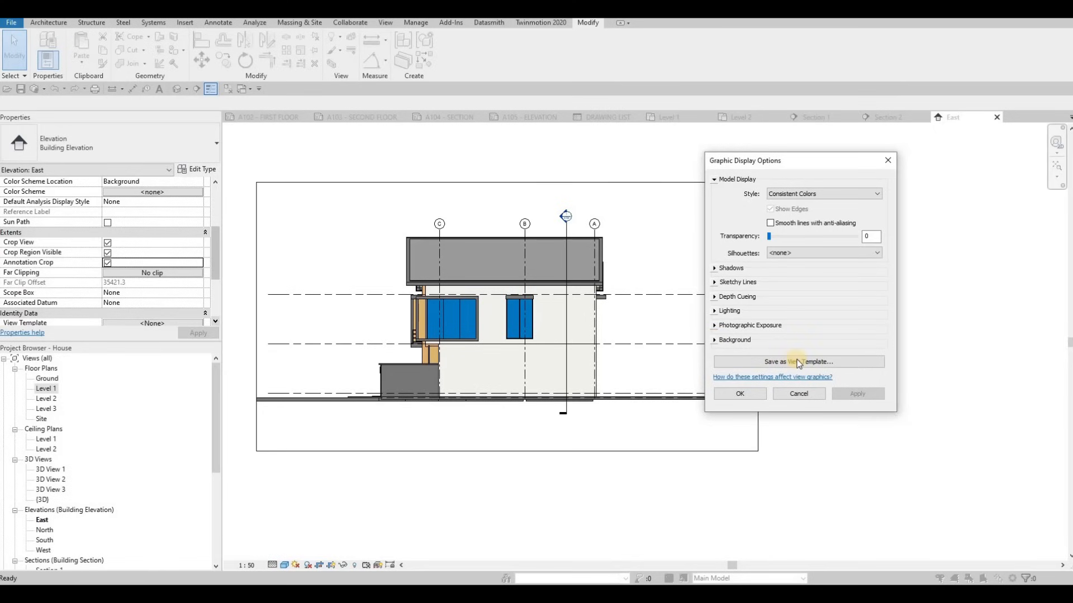
pyautogui.click(799, 339)
pyautogui.click(798, 356)
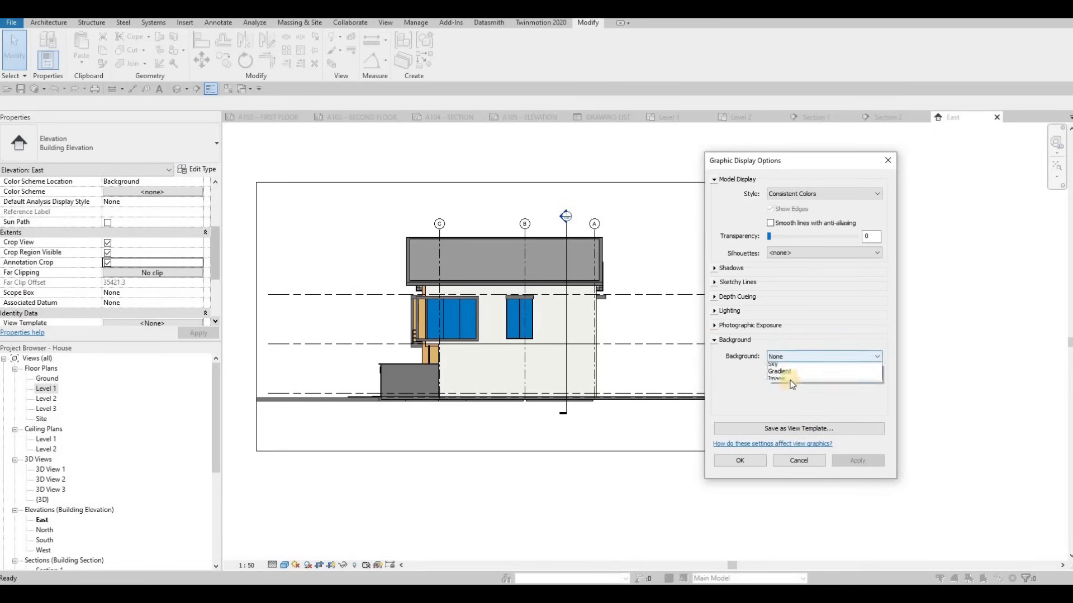
pyautogui.click(859, 462)
pyautogui.click(739, 461)
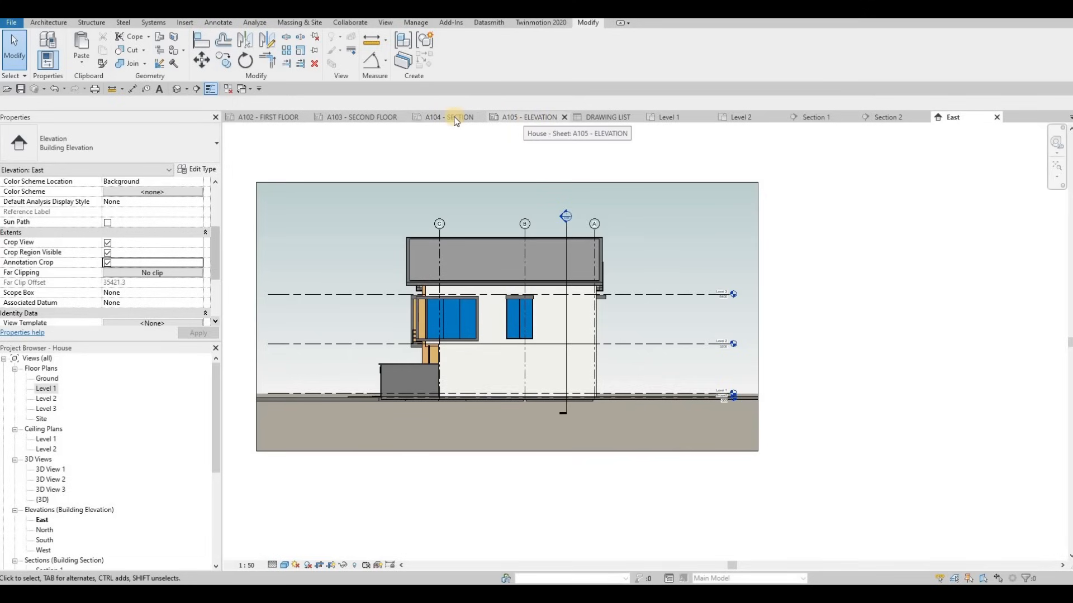
# Place the East elevation viewport in the upper frame of sheet A105
pyautogui.click(527, 118)
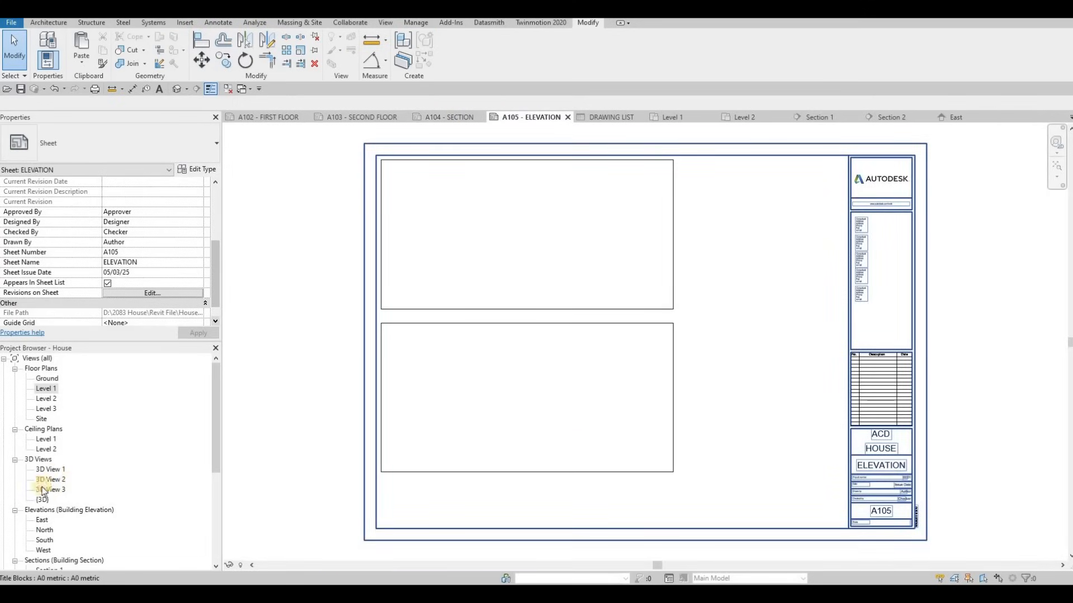
pyautogui.scroll(-1, 42, 500)
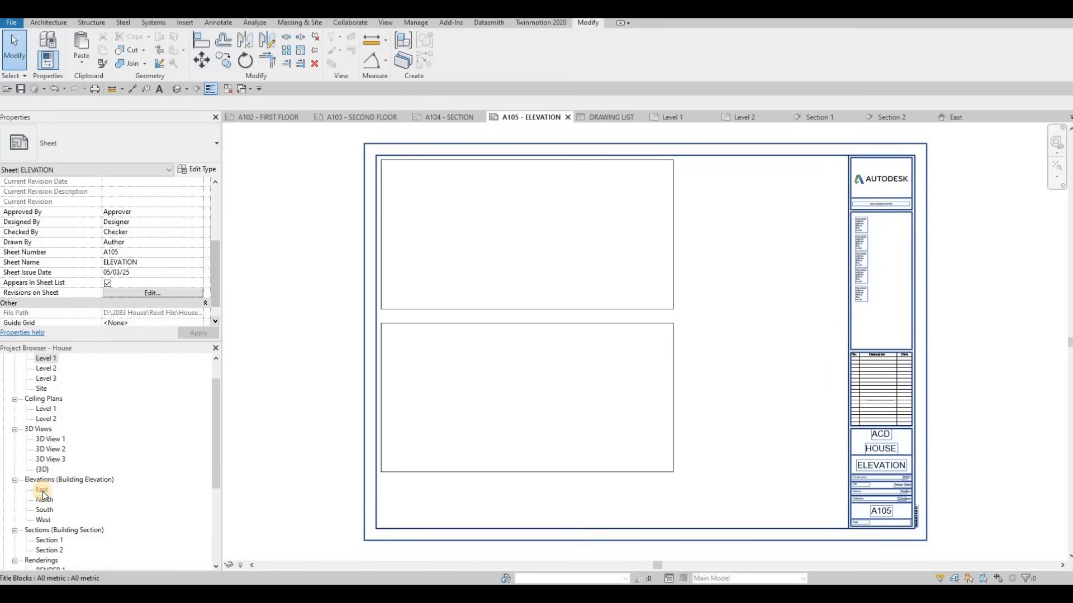
pyautogui.moveTo(43, 494); pyautogui.dragTo(468, 282)
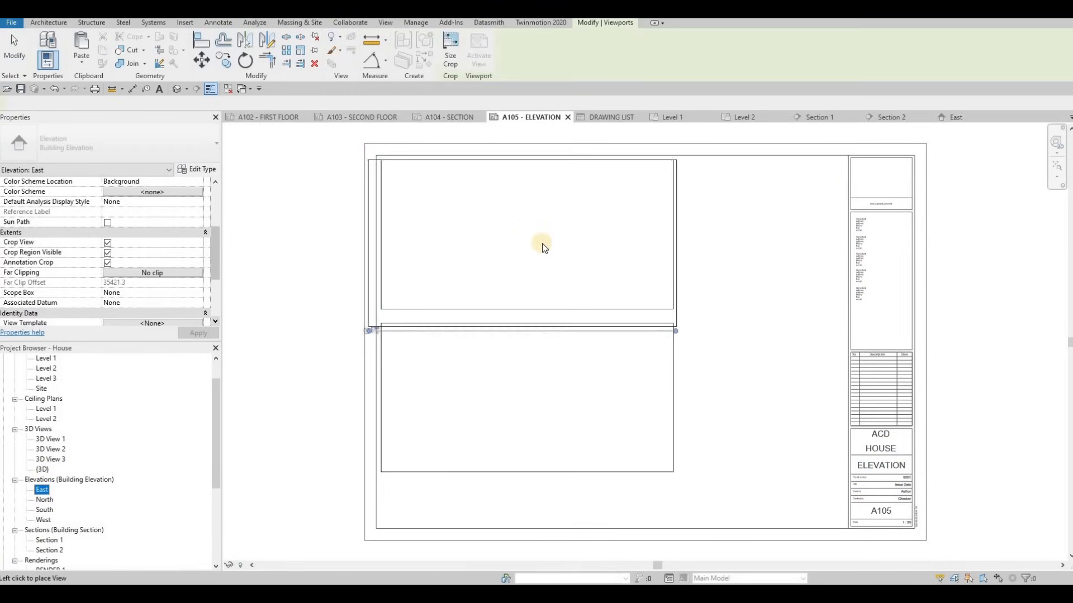
pyautogui.click(603, 287)
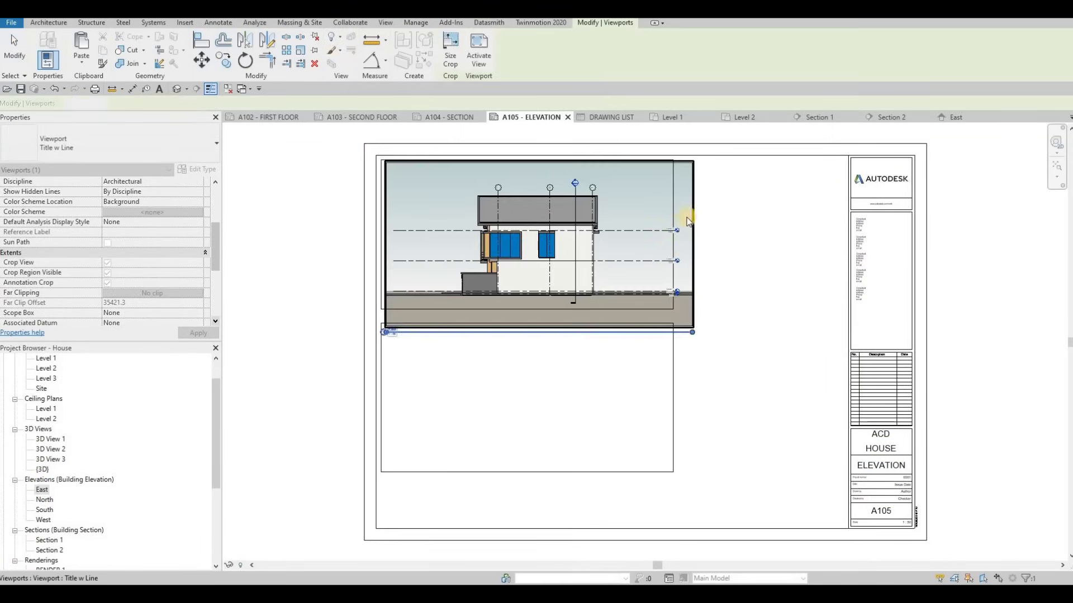
pyautogui.press('Escape')
pyautogui.press('Escape')
# Extend the right edges of the upper and lower frames further right
pyautogui.click(673, 192)
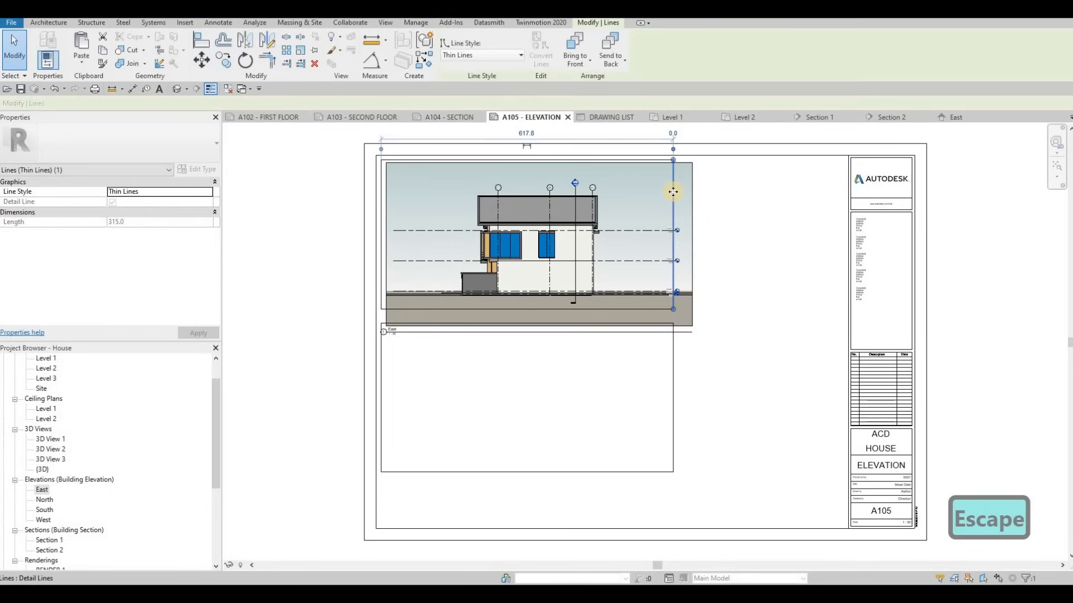
pyautogui.keyDown('ctrl'); pyautogui.click(671, 351); pyautogui.keyUp('ctrl')
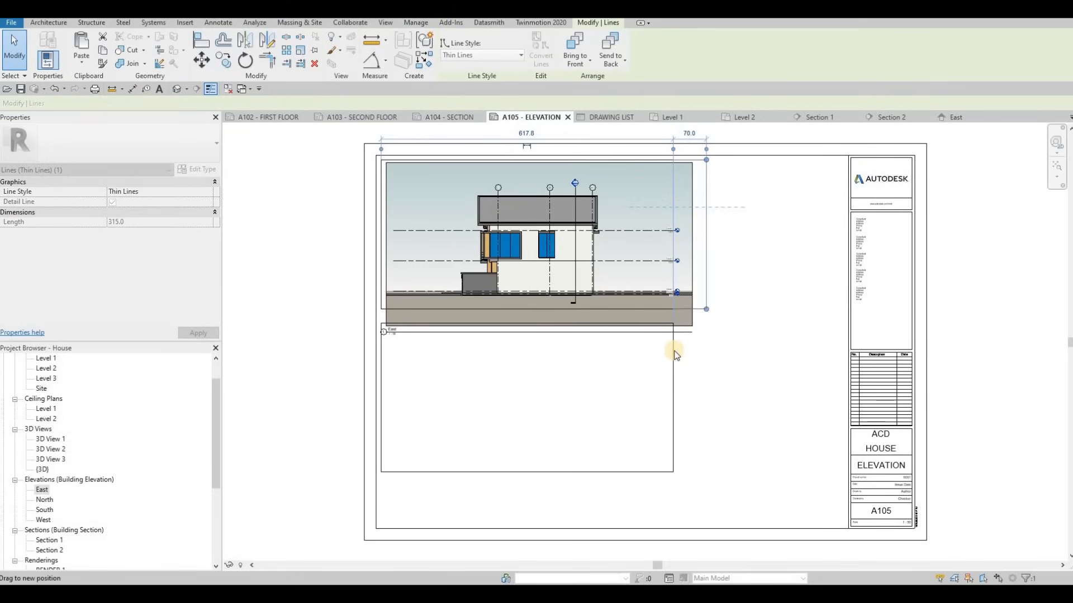
pyautogui.click(669, 364)
pyautogui.moveTo(671, 359); pyautogui.dragTo(705, 358)
pyautogui.press('Escape')
pyautogui.press('Escape')
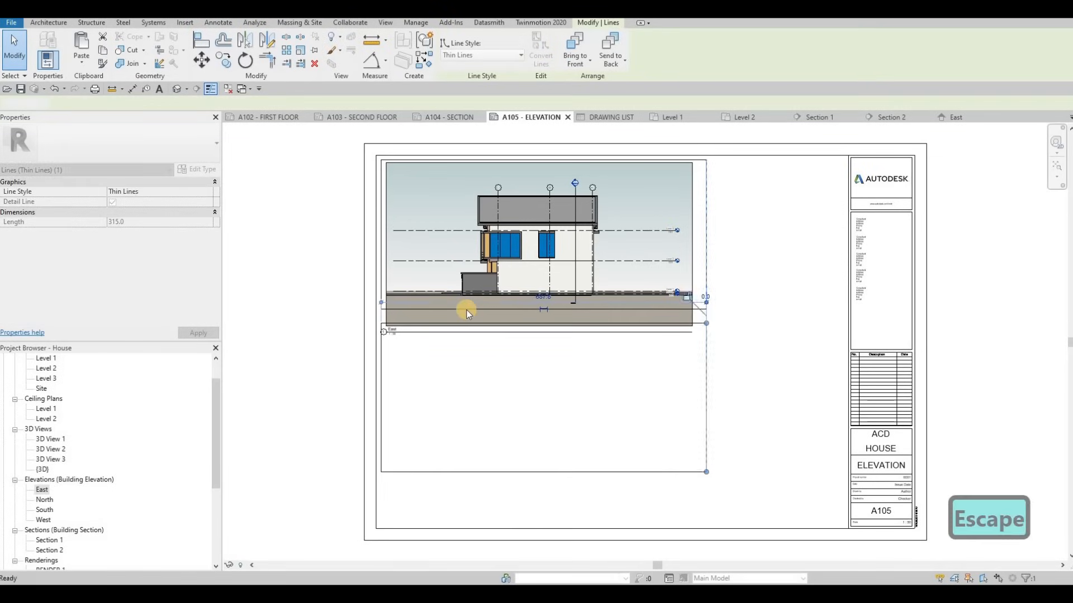
# Select the lower frame's chain of lines and try moving it, then cancel
pyautogui.click(461, 322)
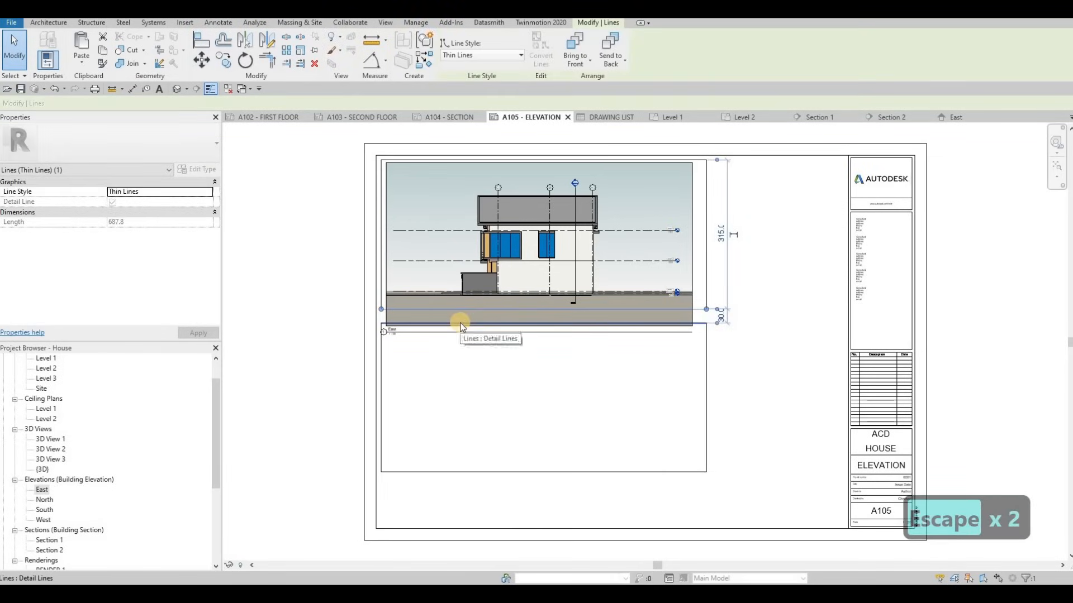
pyautogui.press('Tab')
pyautogui.click(461, 324)
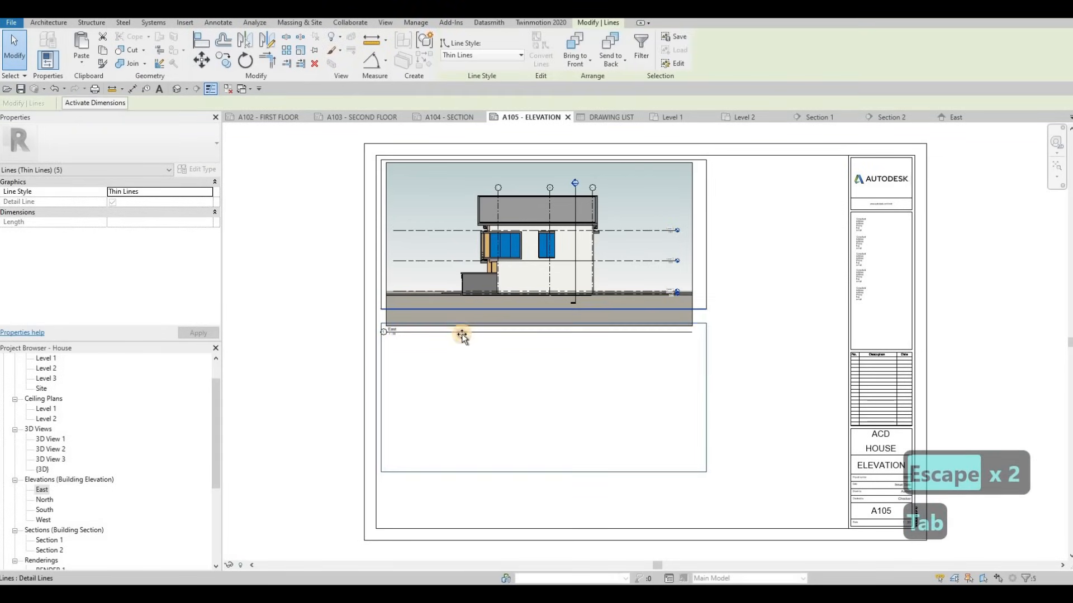
pyautogui.moveTo(461, 327); pyautogui.dragTo(375, 332)
pyautogui.press('Escape')
pyautogui.press('Escape')
# Nudge the East view title and shorten its title line to fit the viewport
pyautogui.scroll(5, 405, 337)
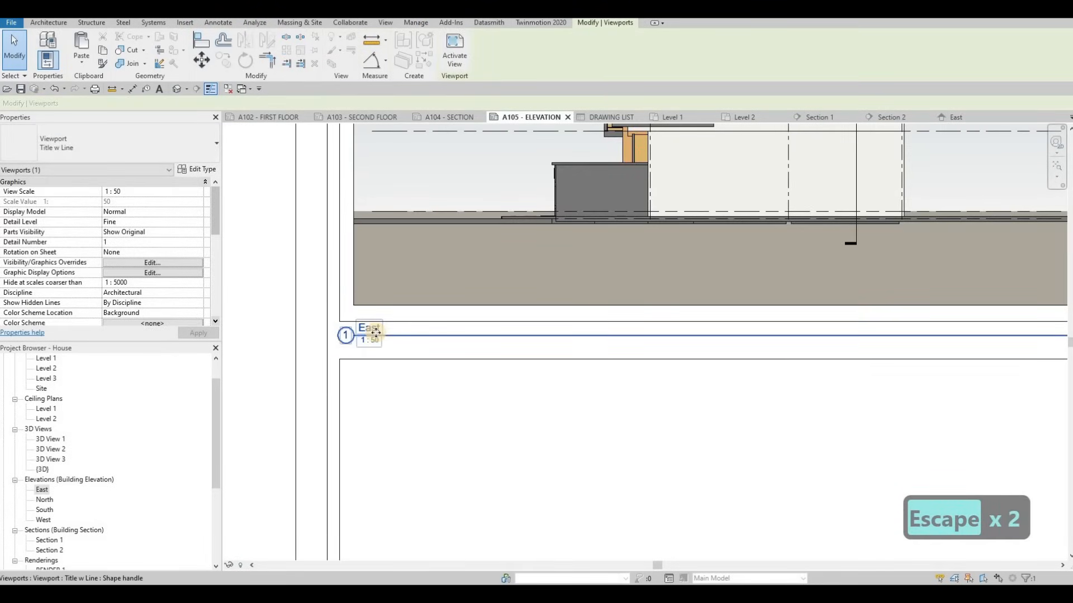
pyautogui.press('Down')
pyautogui.press('Right')
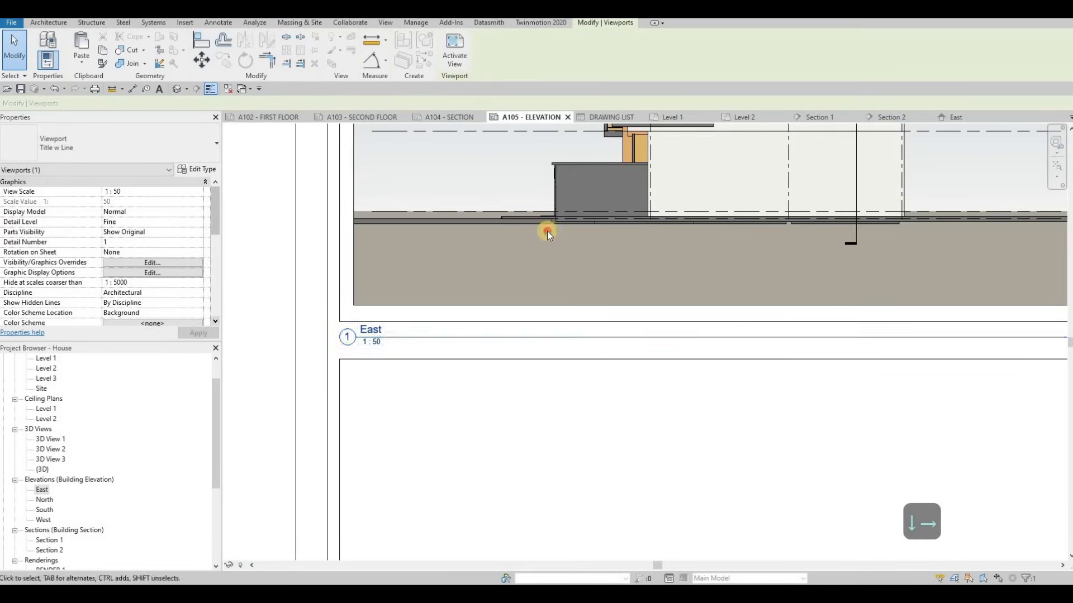
pyautogui.scroll(-3, 430, 329)
pyautogui.click(827, 332)
pyautogui.moveTo(852, 335); pyautogui.dragTo(408, 356)
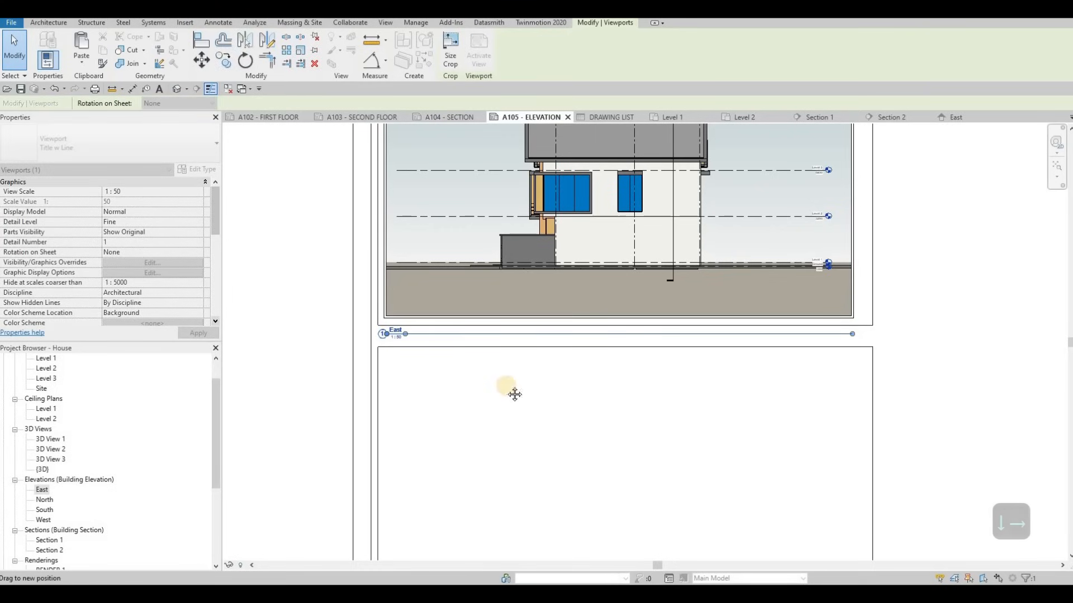
pyautogui.press('Escape')
pyautogui.scroll(-3, 503, 335)
pyautogui.moveTo(117, 446); pyautogui.dragTo(49, 517, button='middle')
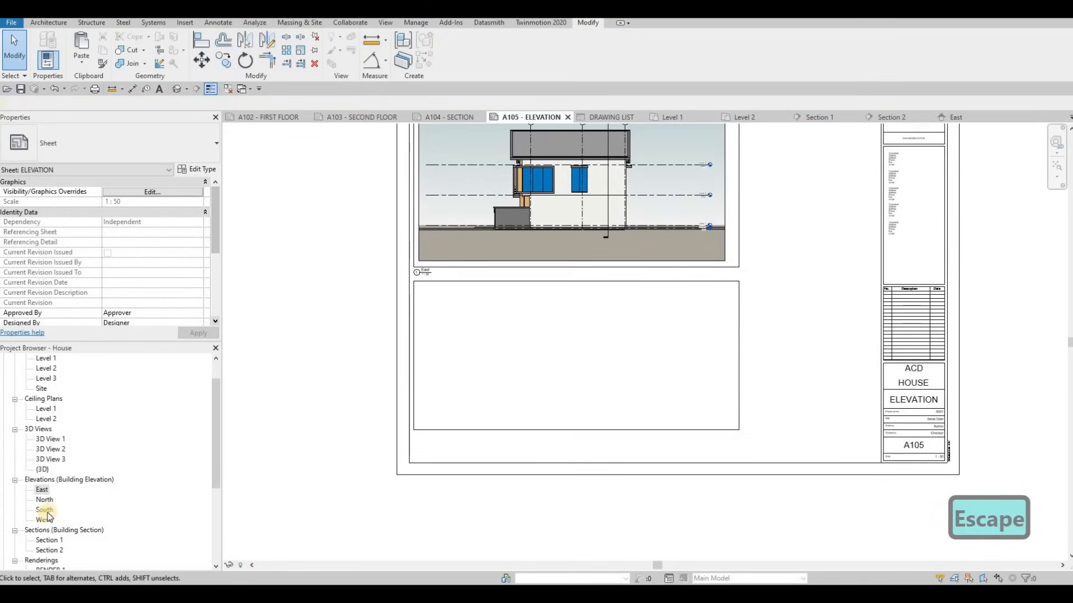
# Open the North elevation and set it to 1:50 scale with Fine detail
pyautogui.doubleClick(45, 501)
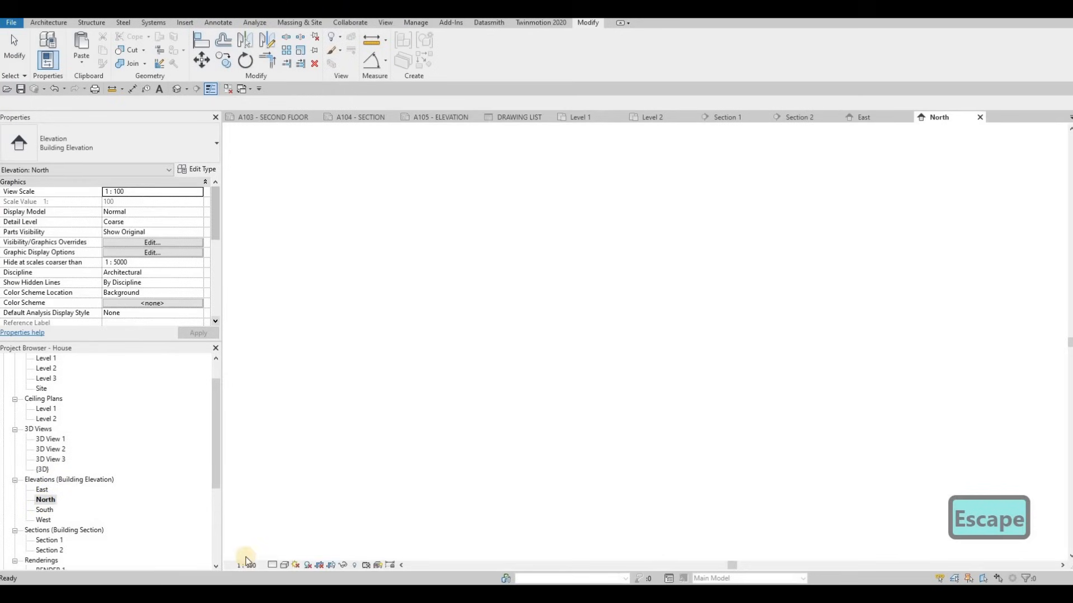
pyautogui.click(248, 566)
pyautogui.click(253, 478)
pyautogui.click(271, 565)
pyautogui.click(285, 548)
# Render the North elevation in Consistent Colors with a Gradient background
pyautogui.click(285, 565)
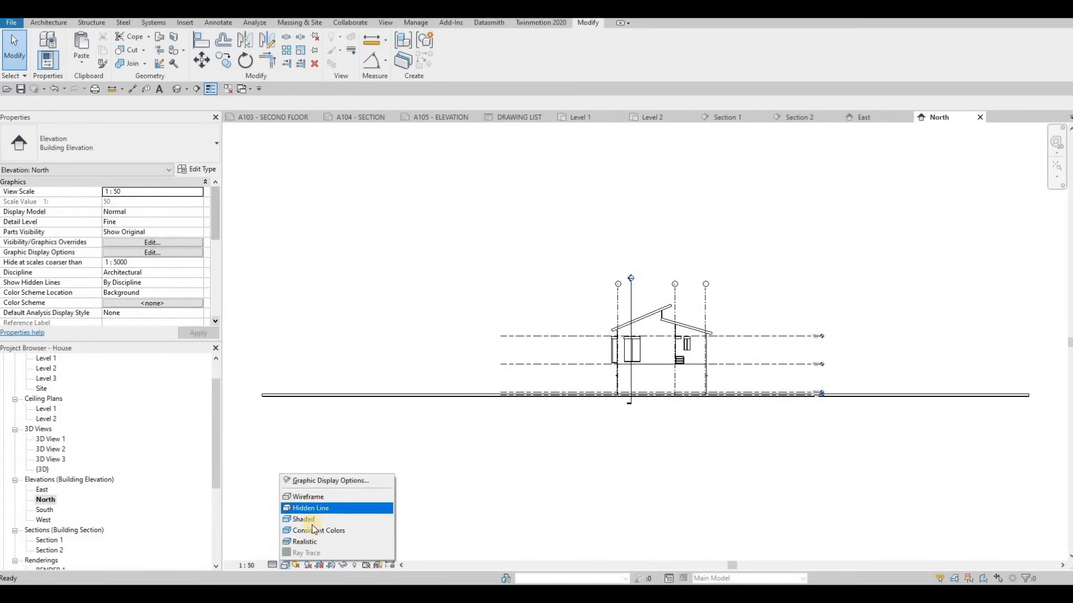
pyautogui.click(316, 530)
pyautogui.click(283, 564)
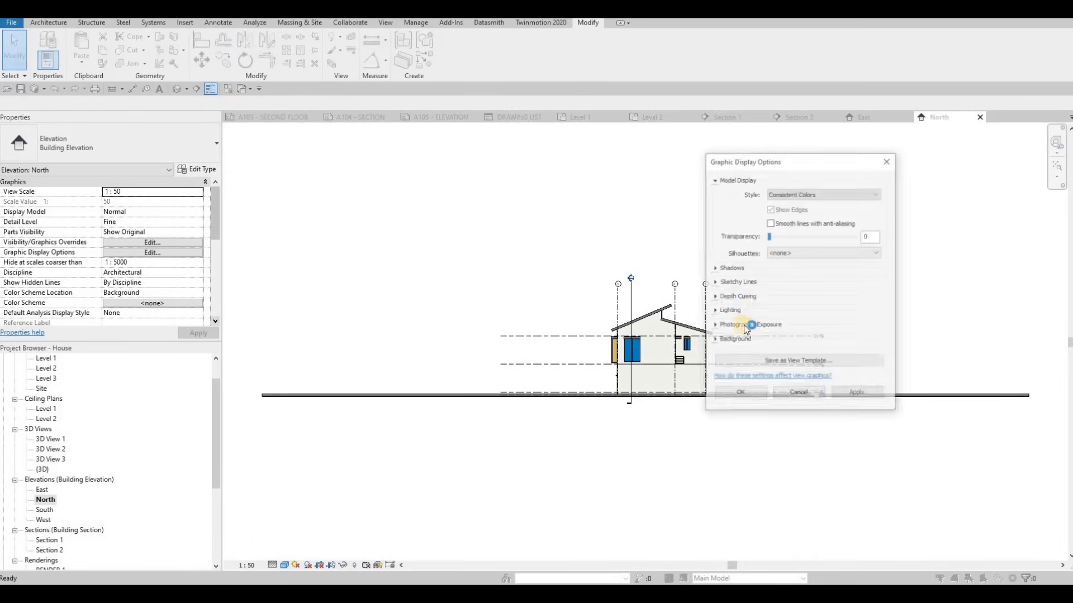
pyautogui.click(715, 340)
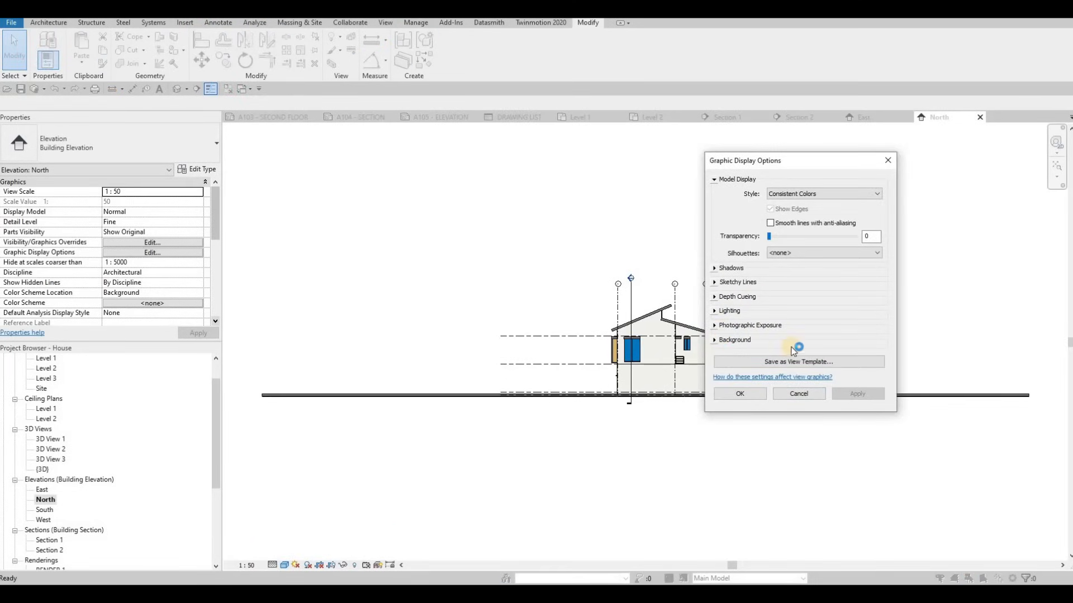
pyautogui.click(790, 357)
pyautogui.press('Down')
pyautogui.press('Down')
pyautogui.press('Return')
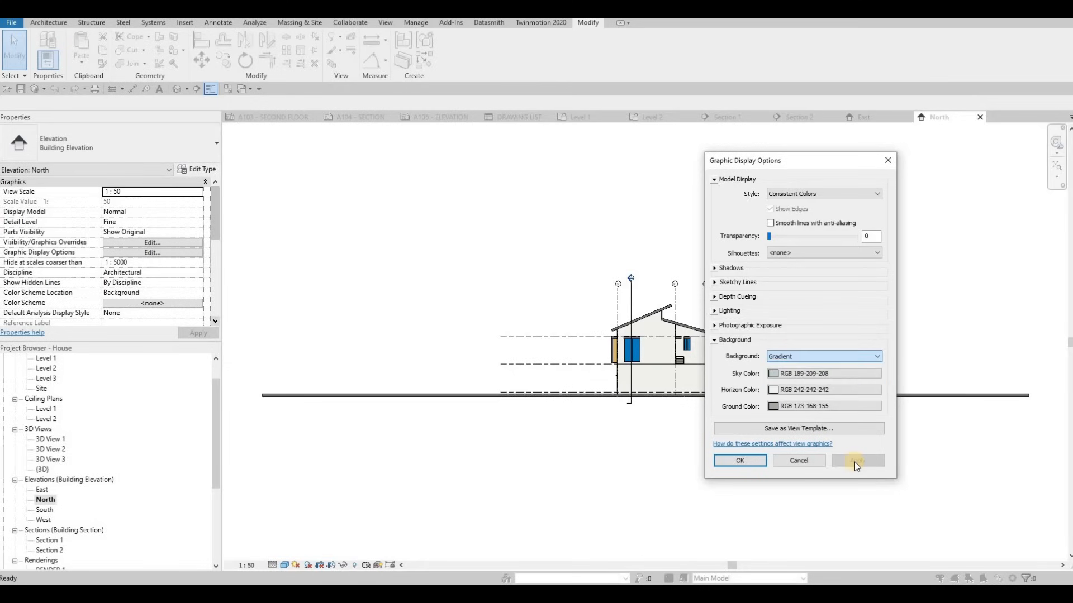
pyautogui.click(742, 460)
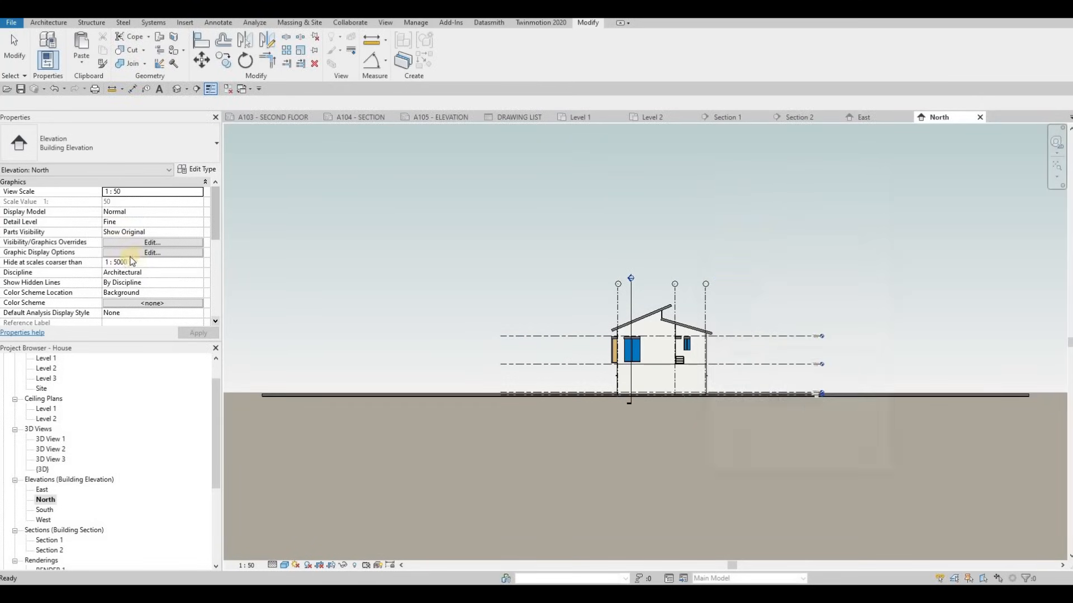
# Make the North elevation's crop region visible
pyautogui.scroll(-5, 123, 260)
pyautogui.scroll(5, 123, 260)
pyautogui.press('Escape')
pyautogui.press('Escape')
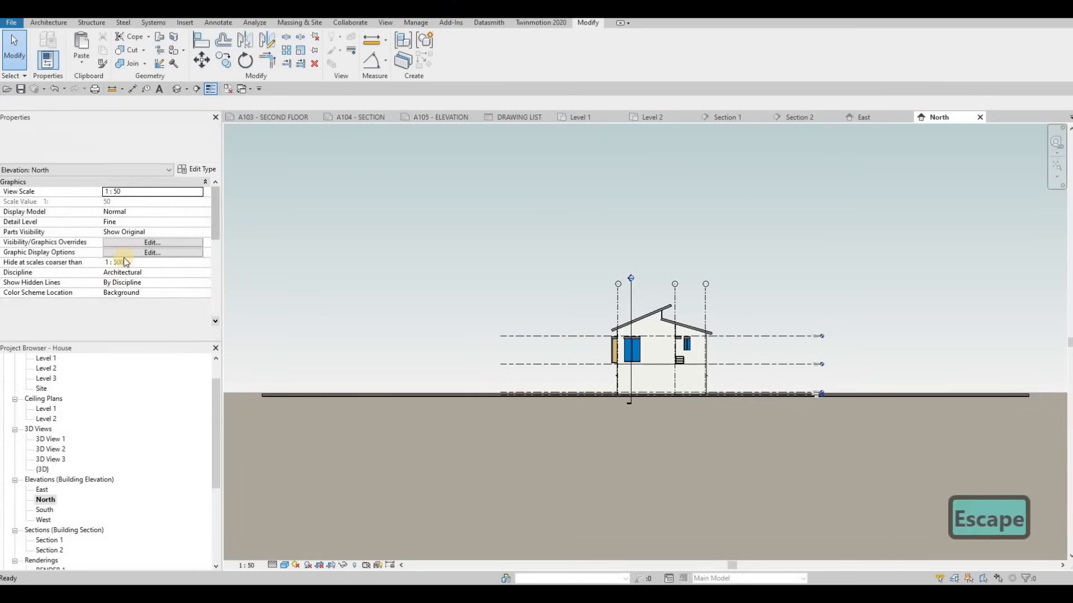
pyautogui.scroll(-5, 122, 260)
pyautogui.scroll(3, 109, 285)
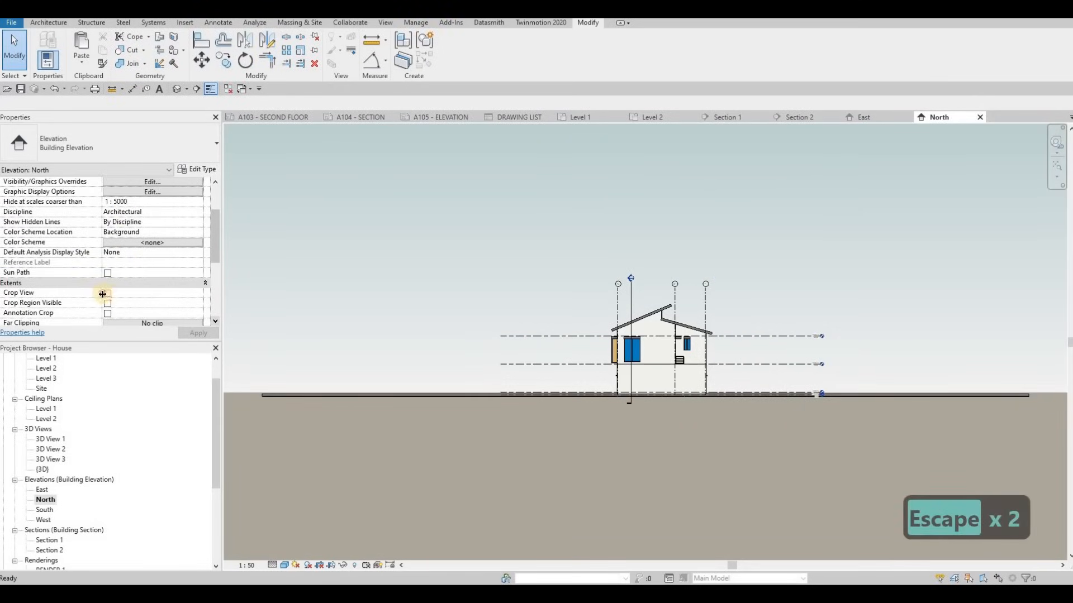
pyautogui.click(108, 305)
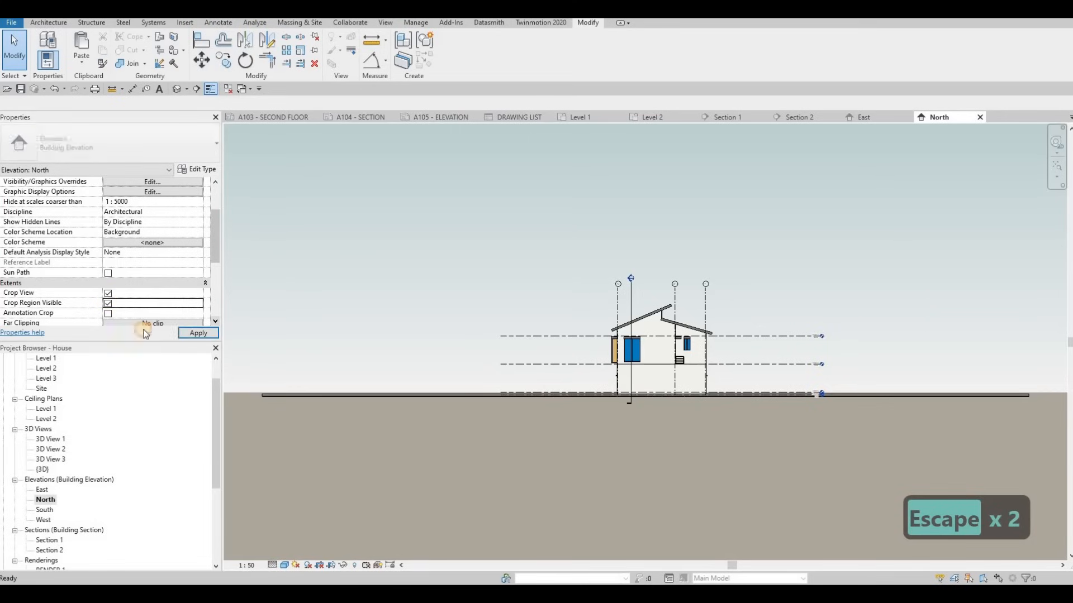
# Pull the crop's left and right edges in around the house and centre the view
pyautogui.scroll(-5, 358, 333)
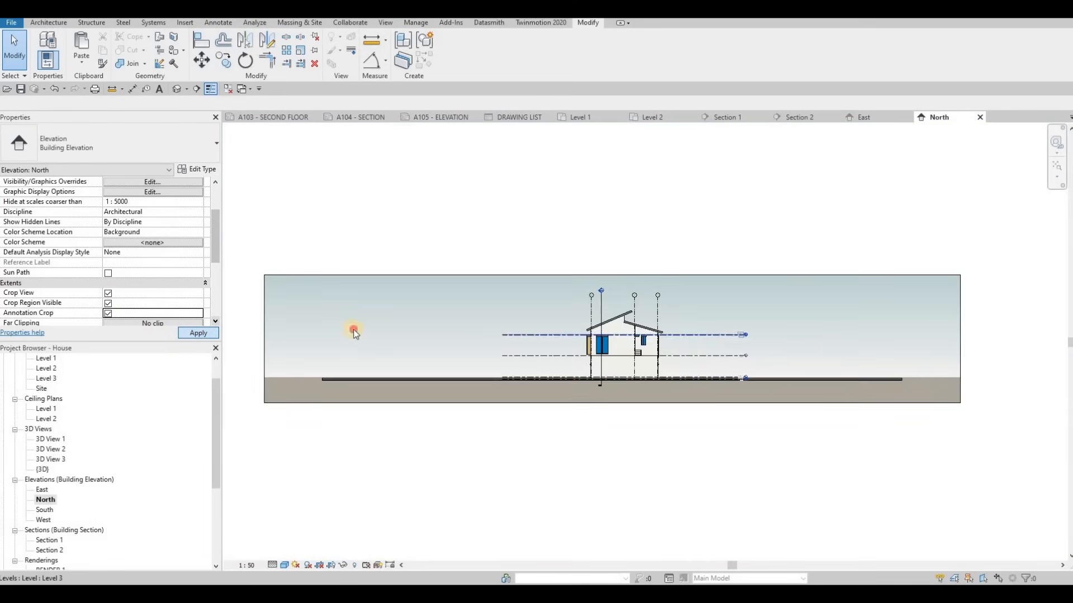
pyautogui.moveTo(353, 337); pyautogui.dragTo(523, 349)
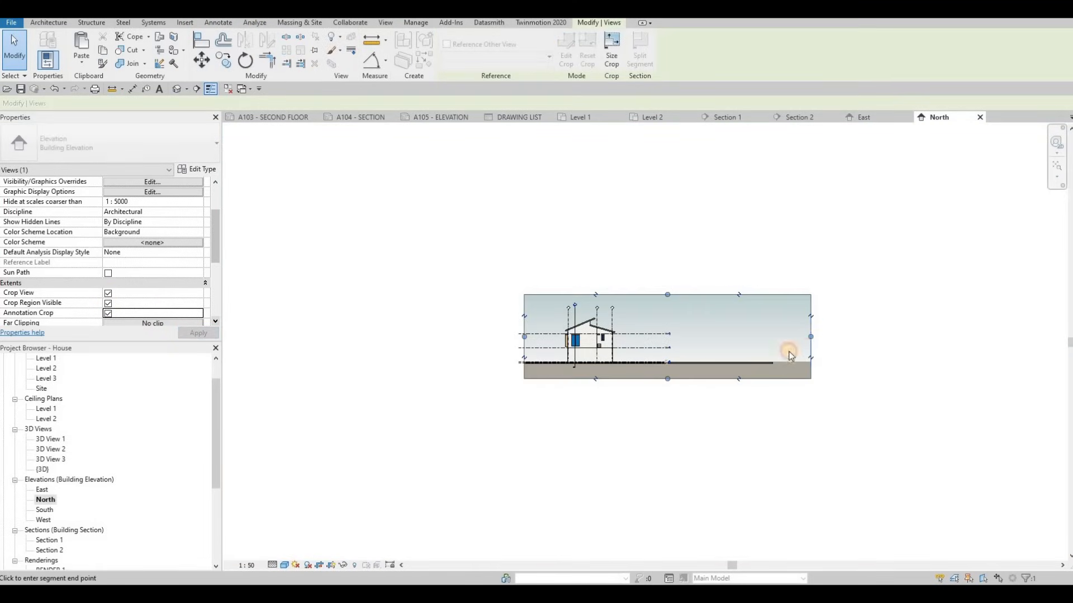
pyautogui.moveTo(810, 337); pyautogui.dragTo(616, 340)
pyautogui.scroll(3, 695, 334)
pyautogui.scroll(3, 593, 339)
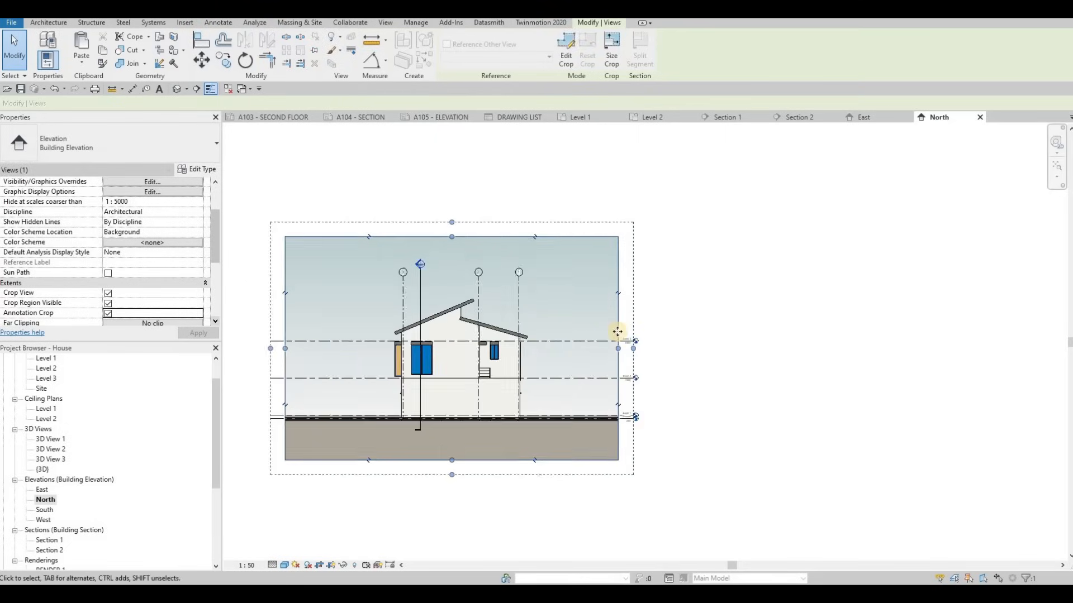
pyautogui.moveTo(520, 343); pyautogui.dragTo(575, 327, button='middle')
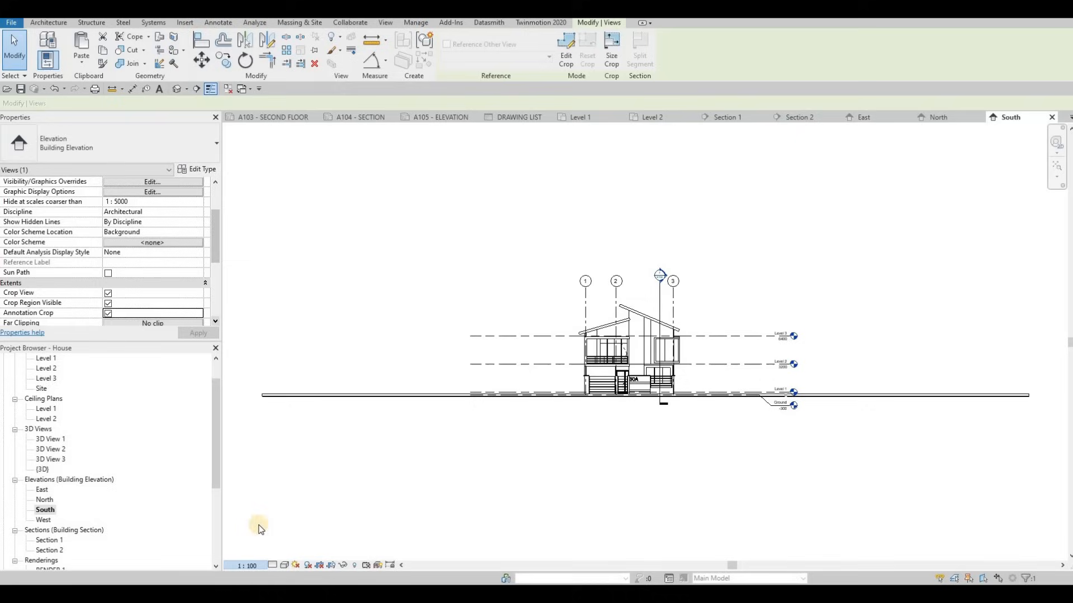
# Set the South elevation to 1:50 scale and Fine detail
pyautogui.click(246, 565)
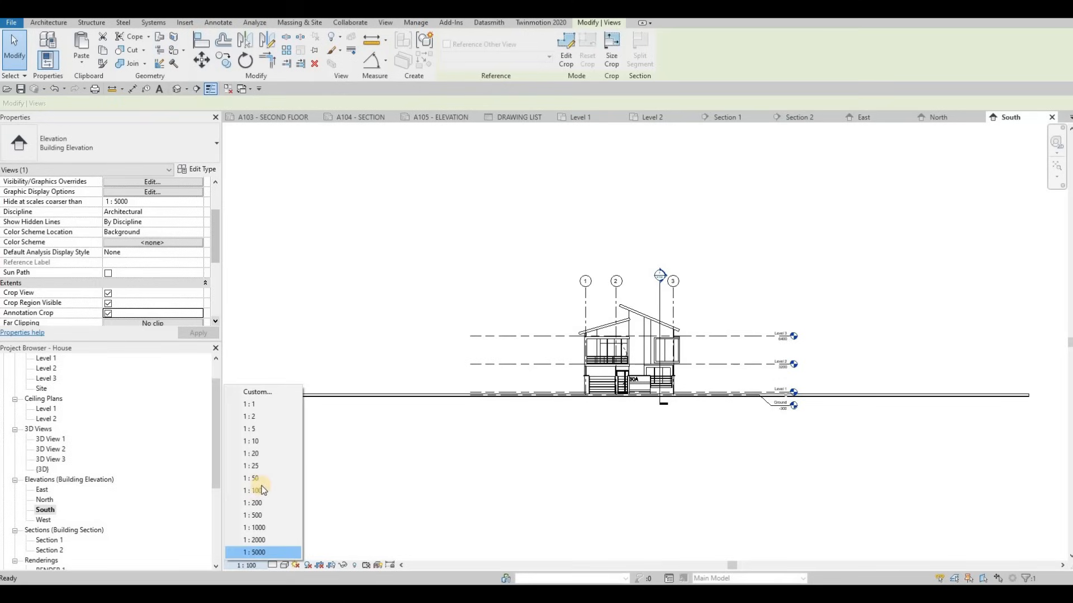
pyautogui.click(251, 479)
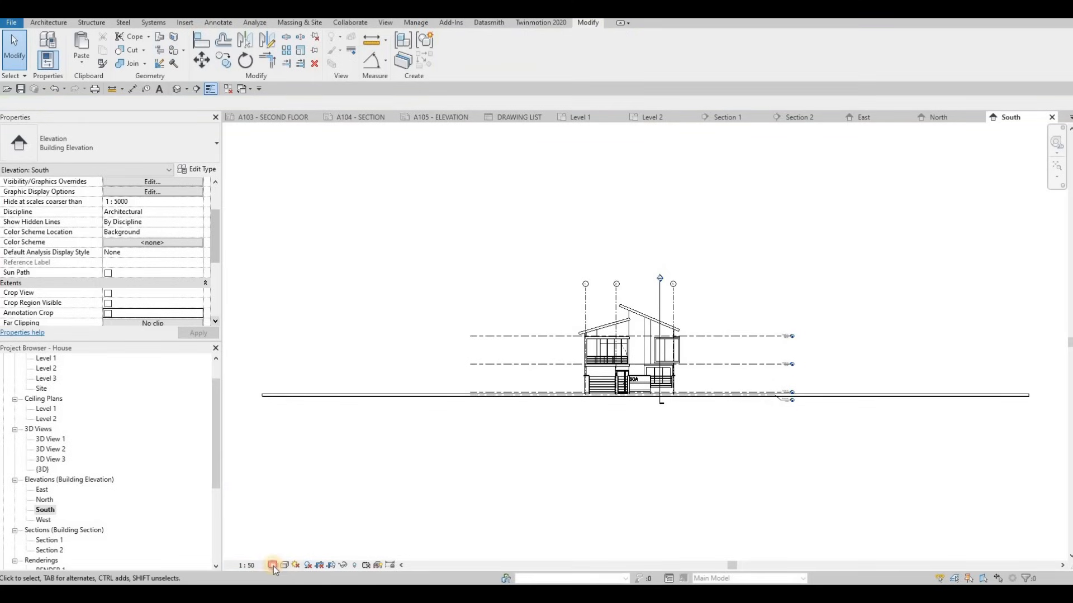
pyautogui.click(273, 565)
pyautogui.click(286, 552)
# Apply a Gradient background to the South elevation through Graphic Display Options
pyautogui.click(283, 566)
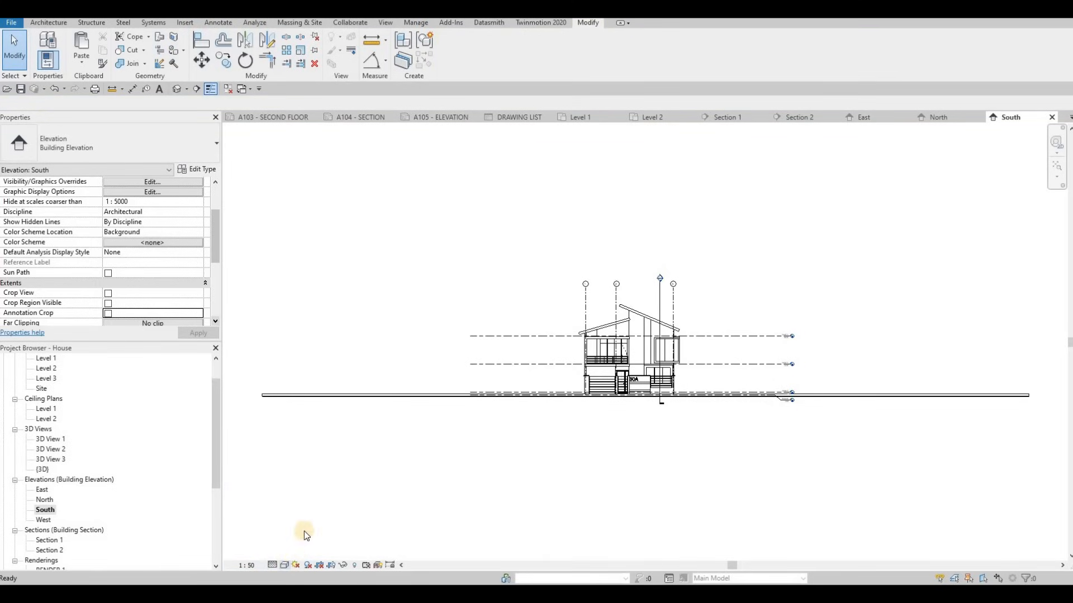
pyautogui.click(314, 482)
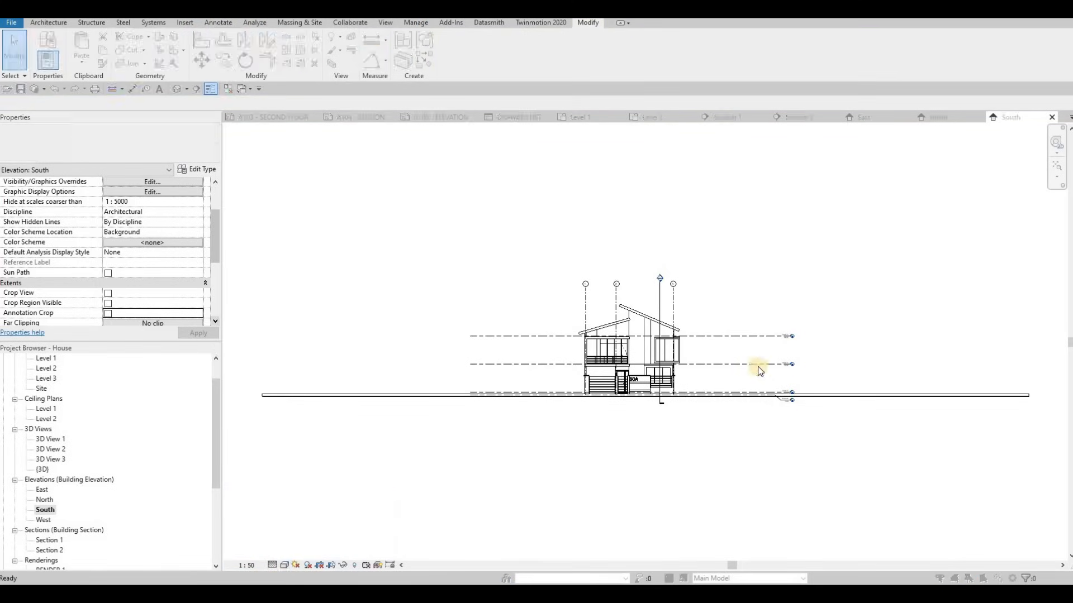
pyautogui.click(737, 342)
pyautogui.click(787, 358)
pyautogui.click(793, 380)
pyautogui.click(852, 459)
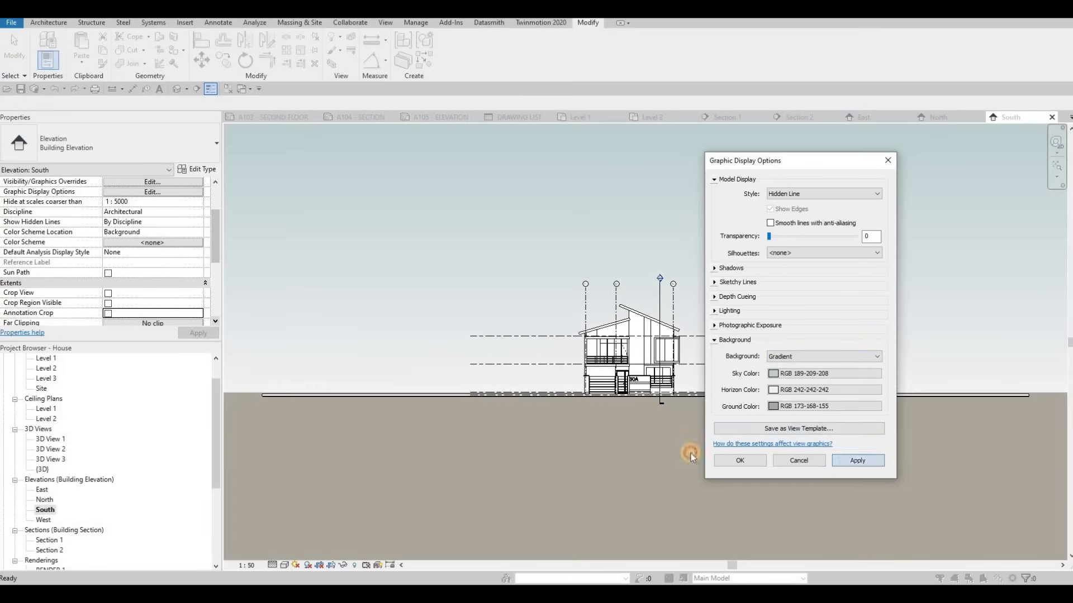
pyautogui.click(740, 461)
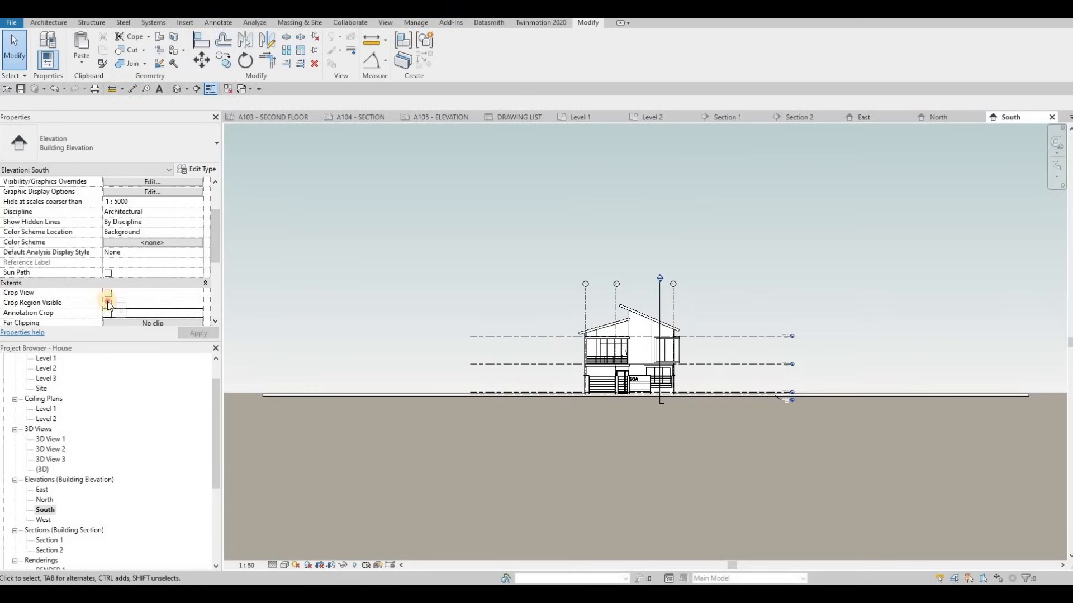
# Show the South crop region and pull its left and right edges in to the house
pyautogui.click(108, 303)
pyautogui.click(186, 333)
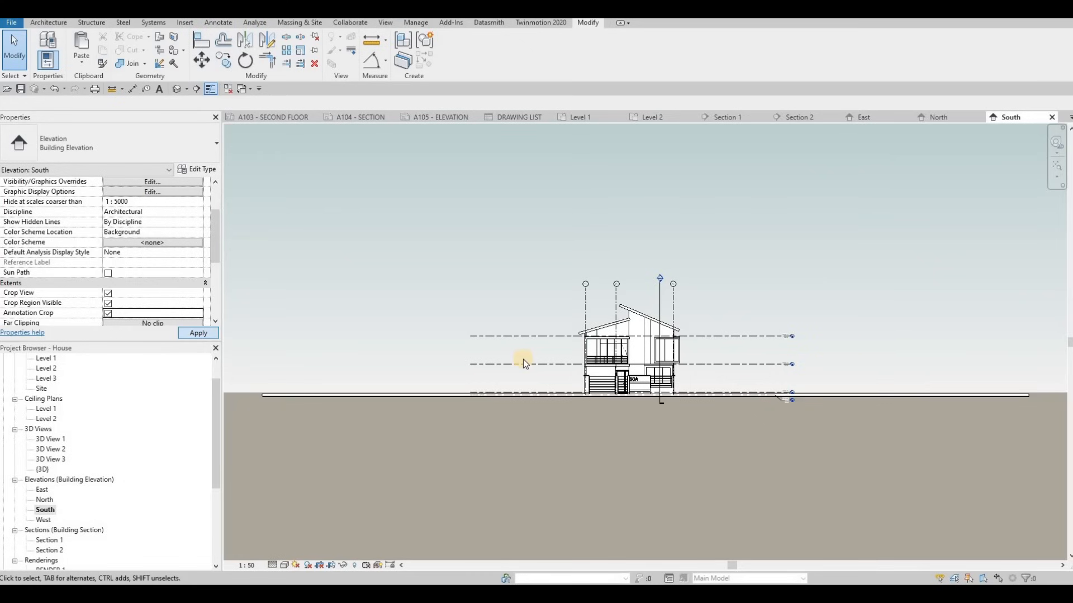
pyautogui.scroll(-2, 313, 330)
pyautogui.click(301, 348)
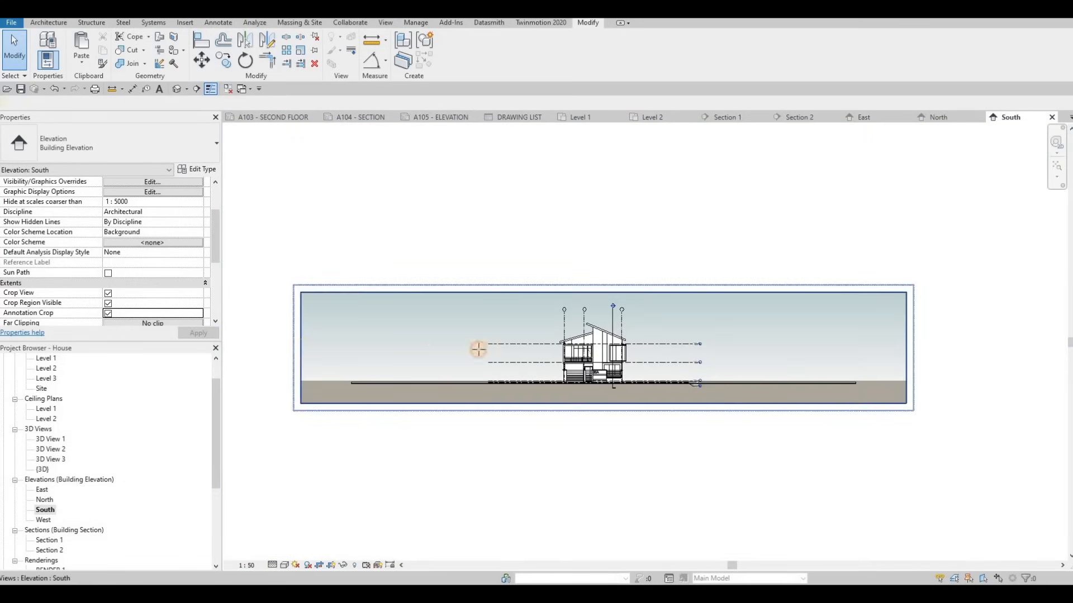
pyautogui.moveTo(522, 349); pyautogui.dragTo(529, 347)
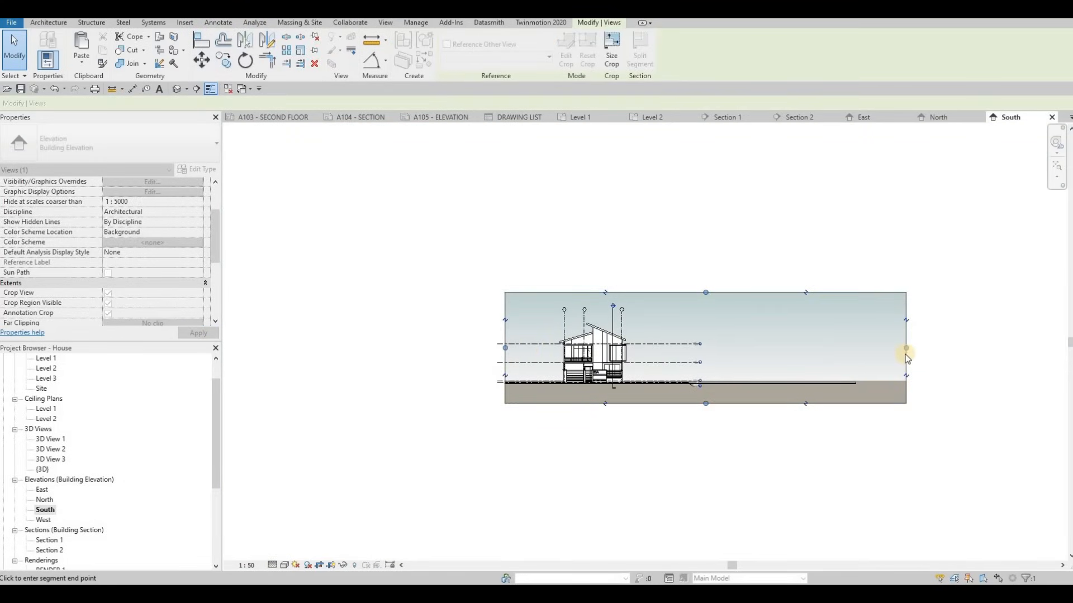
pyautogui.moveTo(907, 349); pyautogui.dragTo(677, 348)
# Switch South to Consistent Colors, then reopen the North elevation's visual style options
pyautogui.click(284, 565)
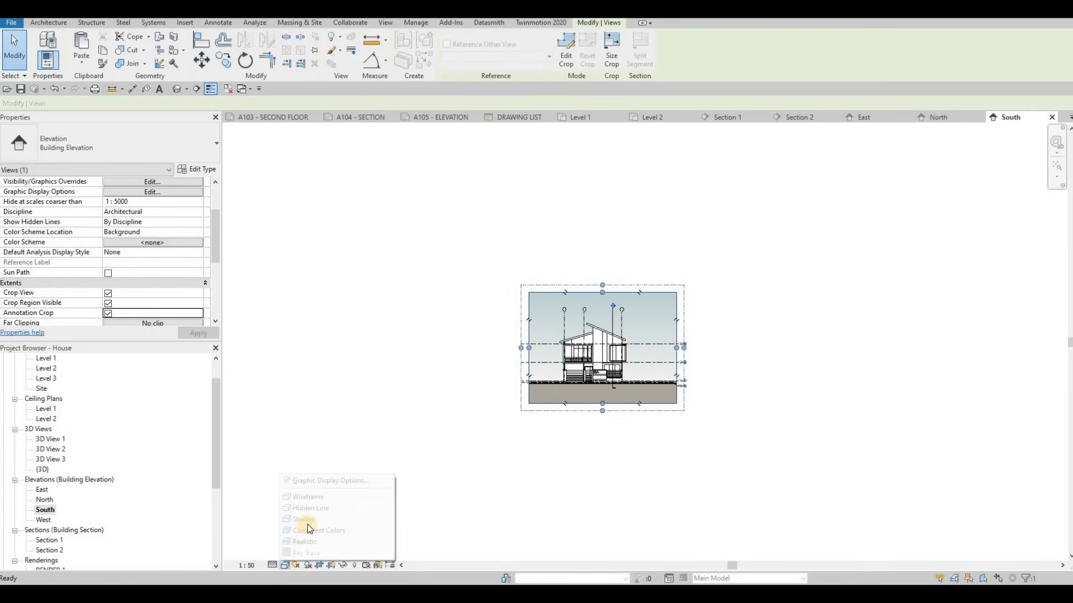
pyautogui.scroll(3, 649, 337)
pyautogui.doubleClick(45, 499)
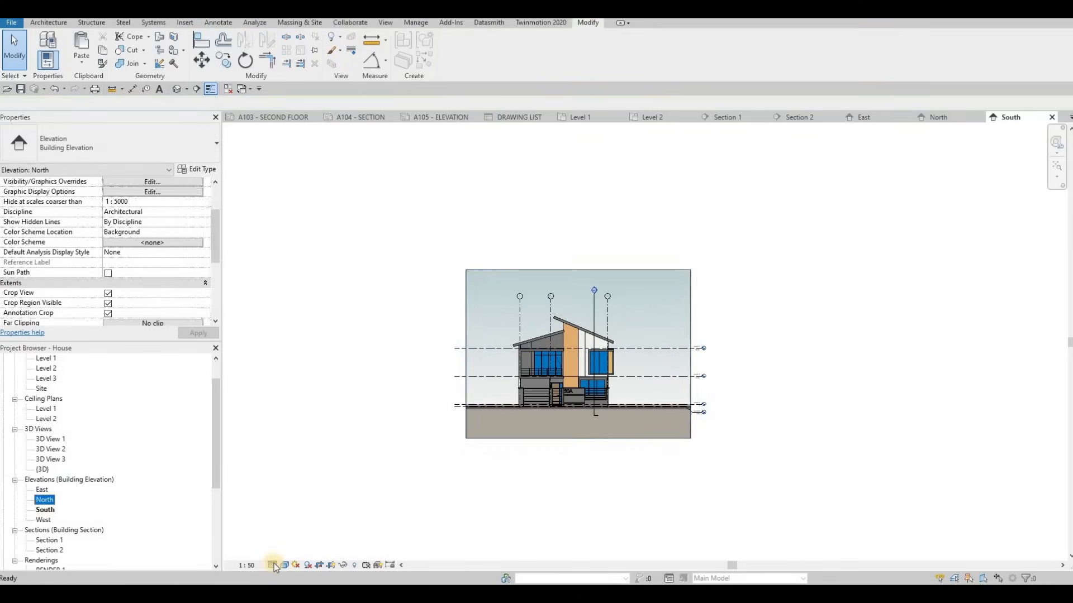
pyautogui.click(281, 565)
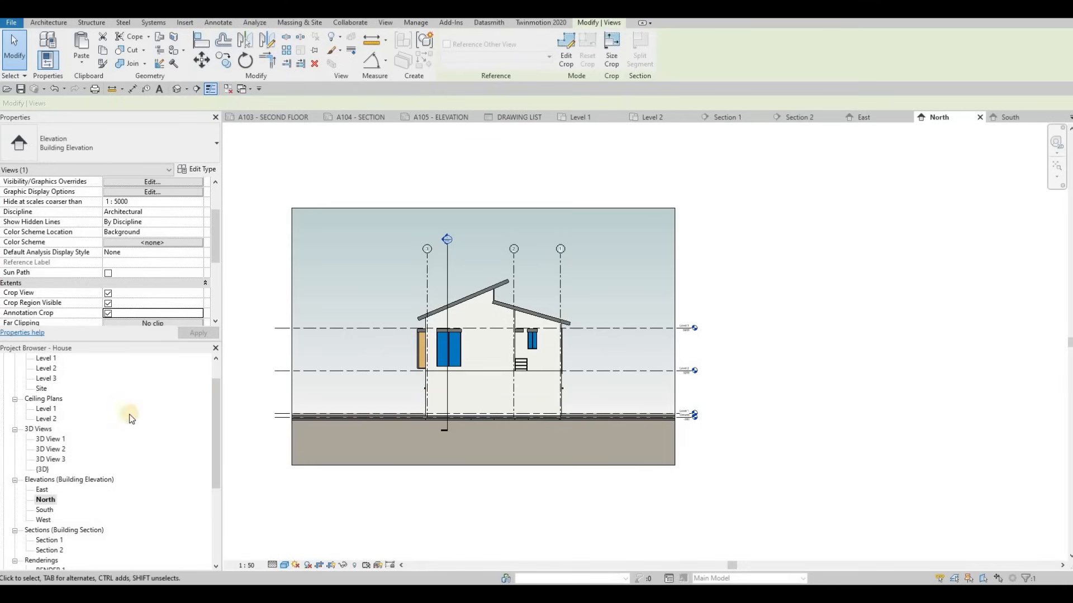
# Open the West elevation and set 1:50 scale, Fine detail and Consistent Colors
pyautogui.doubleClick(41, 520)
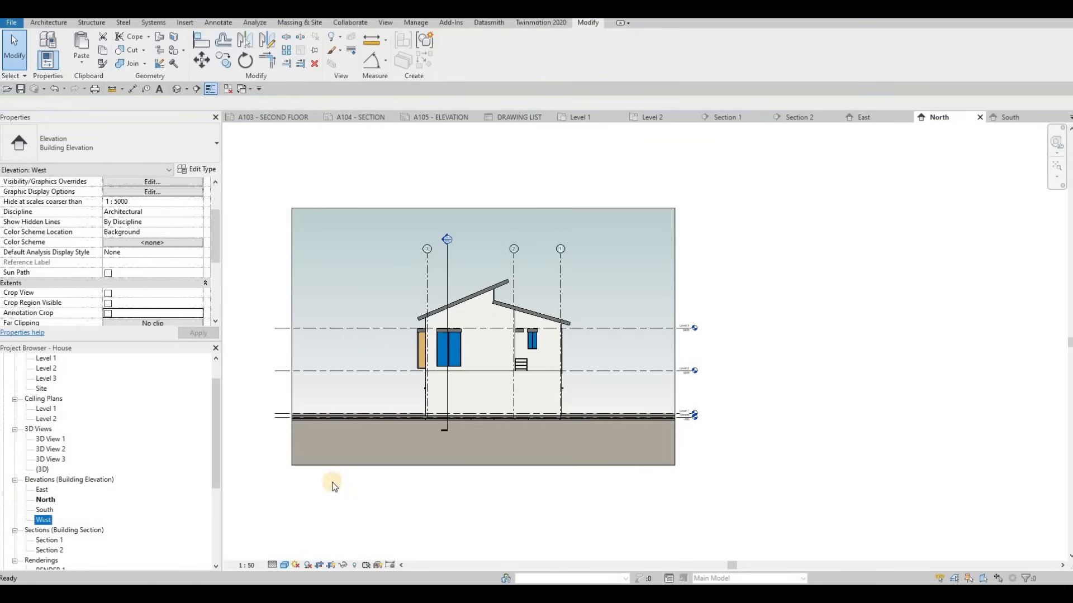
pyautogui.click(246, 566)
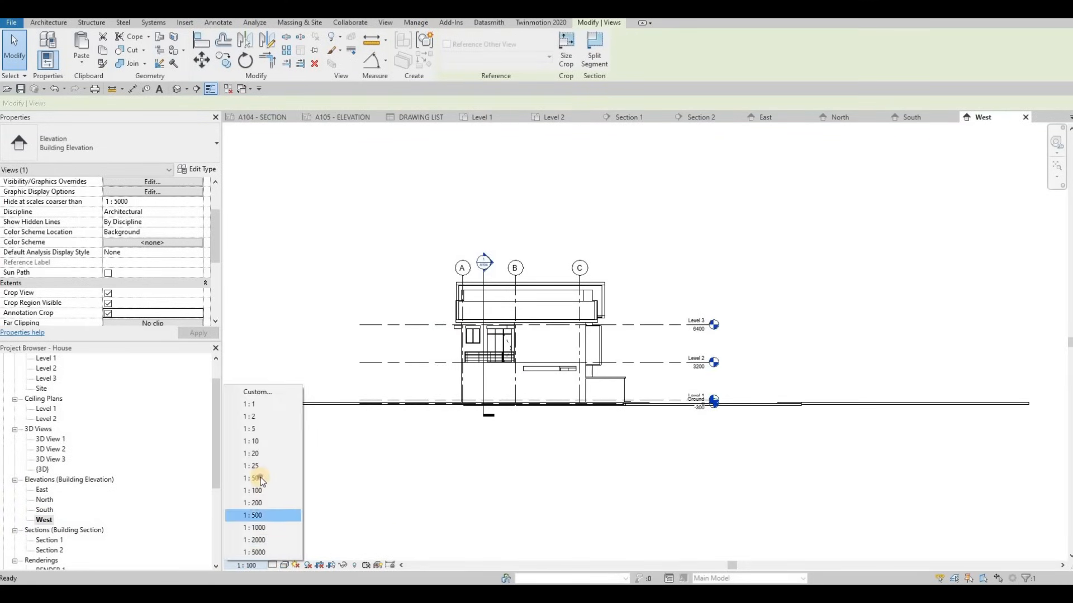
pyautogui.click(252, 479)
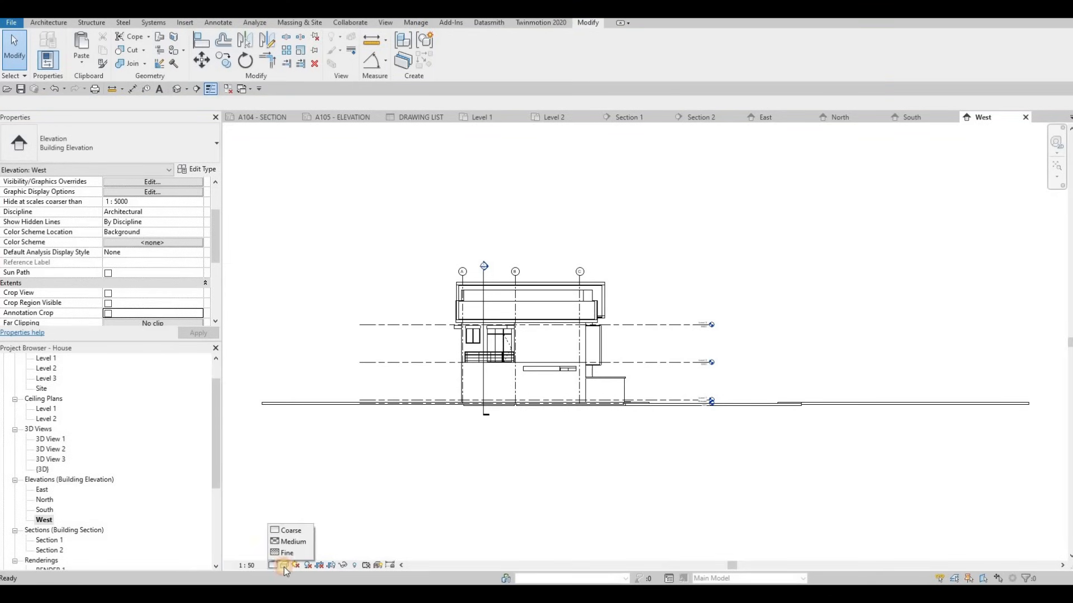
pyautogui.click(293, 552)
pyautogui.click(284, 566)
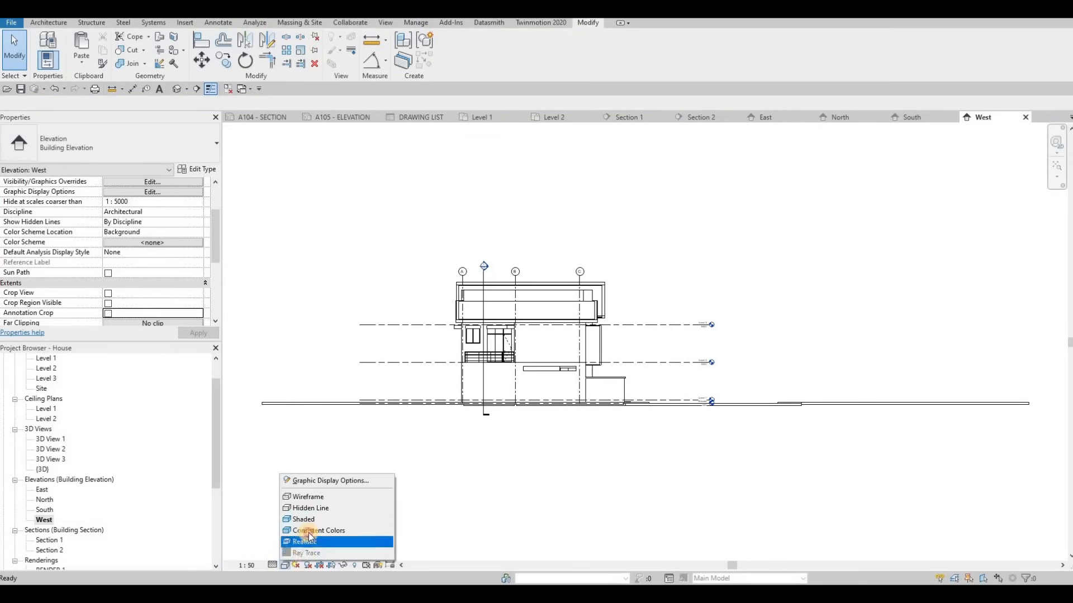
pyautogui.click(311, 531)
# Give the West elevation a Gradient background
pyautogui.click(285, 565)
pyautogui.click(302, 481)
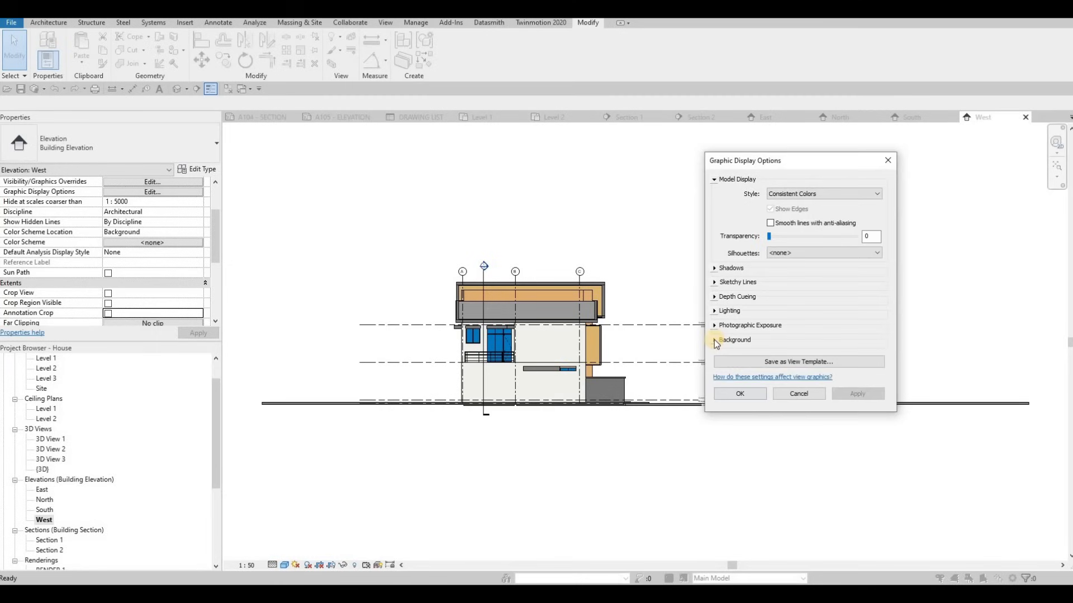
pyautogui.click(732, 340)
pyautogui.click(782, 356)
pyautogui.click(779, 381)
pyautogui.click(853, 461)
pyautogui.click(765, 464)
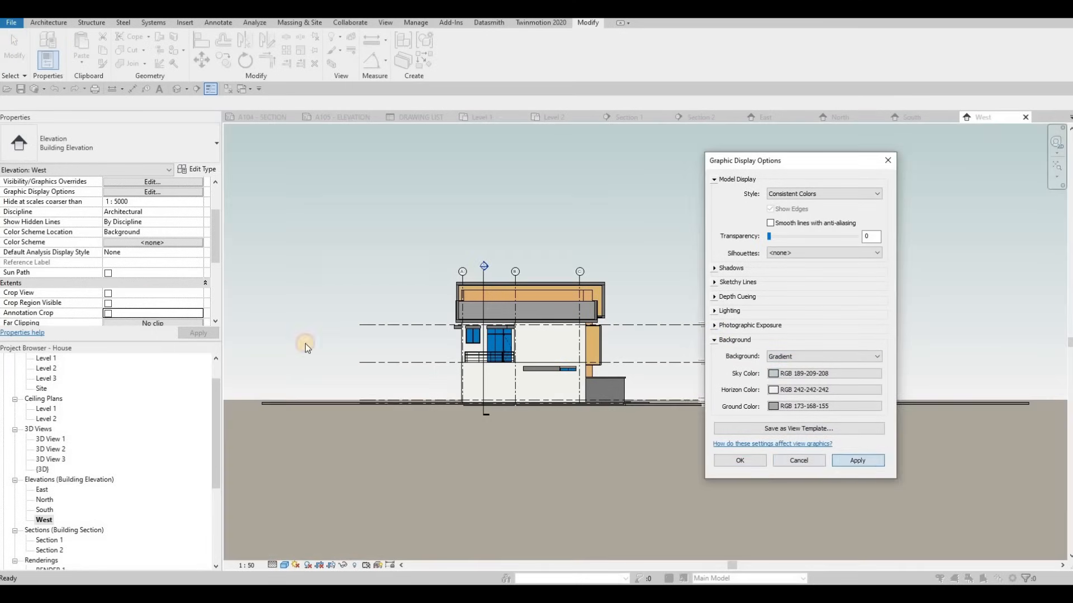
# Turn on Crop View, Crop Region Visible and Annotation Crop for the West elevation
pyautogui.click(108, 294)
pyautogui.click(110, 302)
pyautogui.click(109, 313)
pyautogui.click(186, 333)
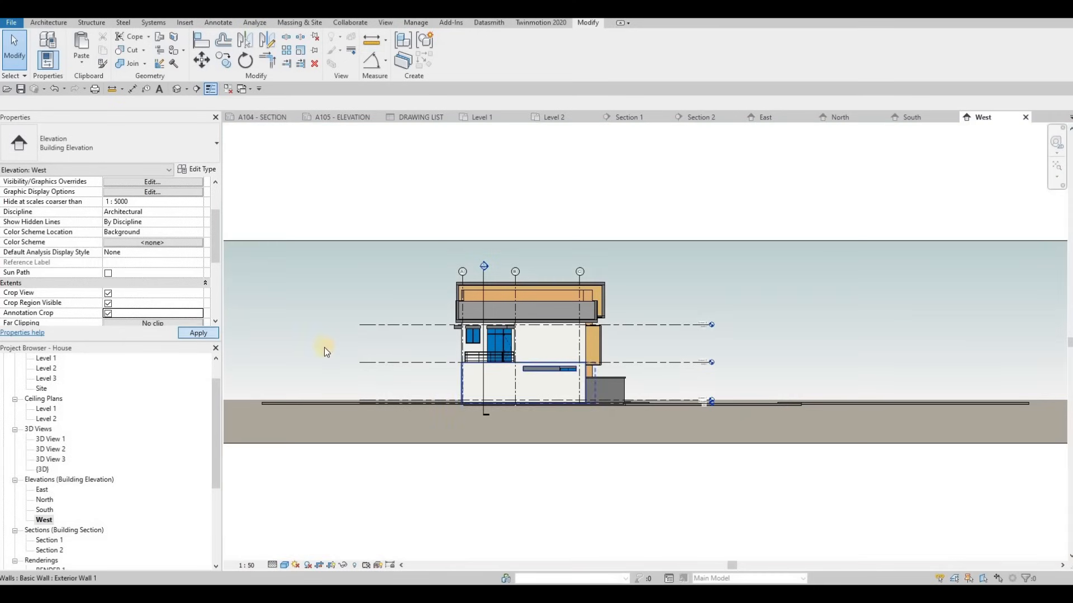
# Pull the West crop's left and right edges in around the house, then return to sheet A105
pyautogui.scroll(-2, 310, 341)
pyautogui.click(306, 349)
pyautogui.moveTo(427, 356); pyautogui.dragTo(436, 356)
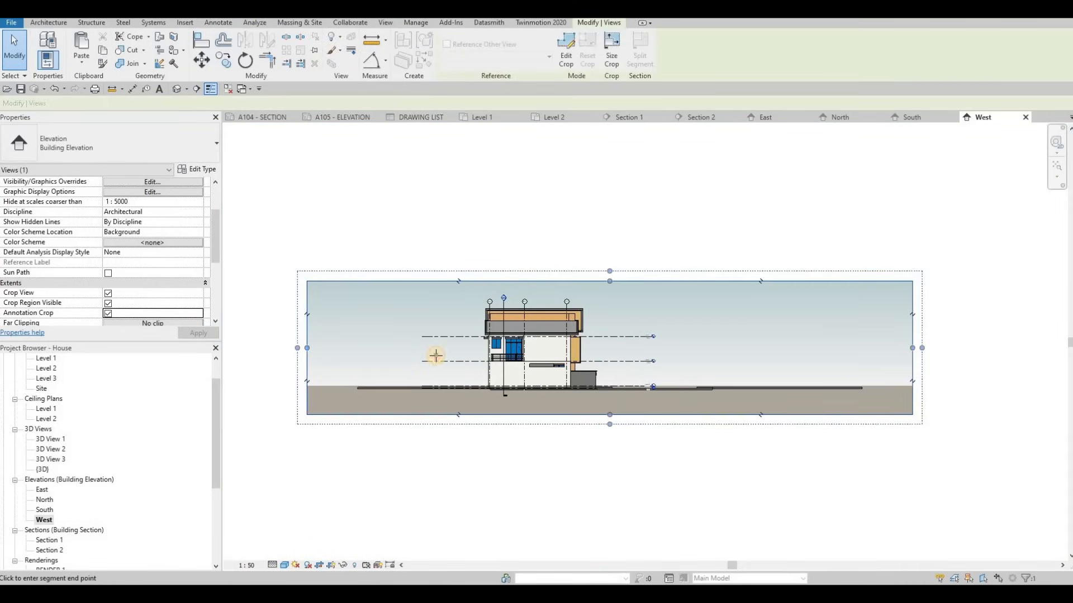
pyautogui.moveTo(910, 351); pyautogui.dragTo(653, 352)
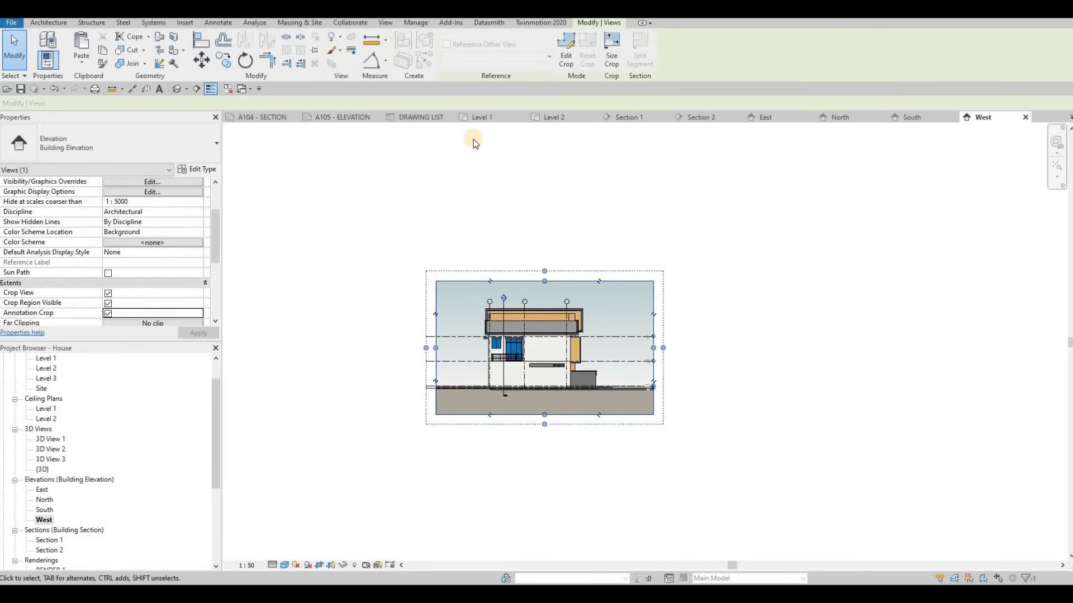
pyautogui.click(334, 119)
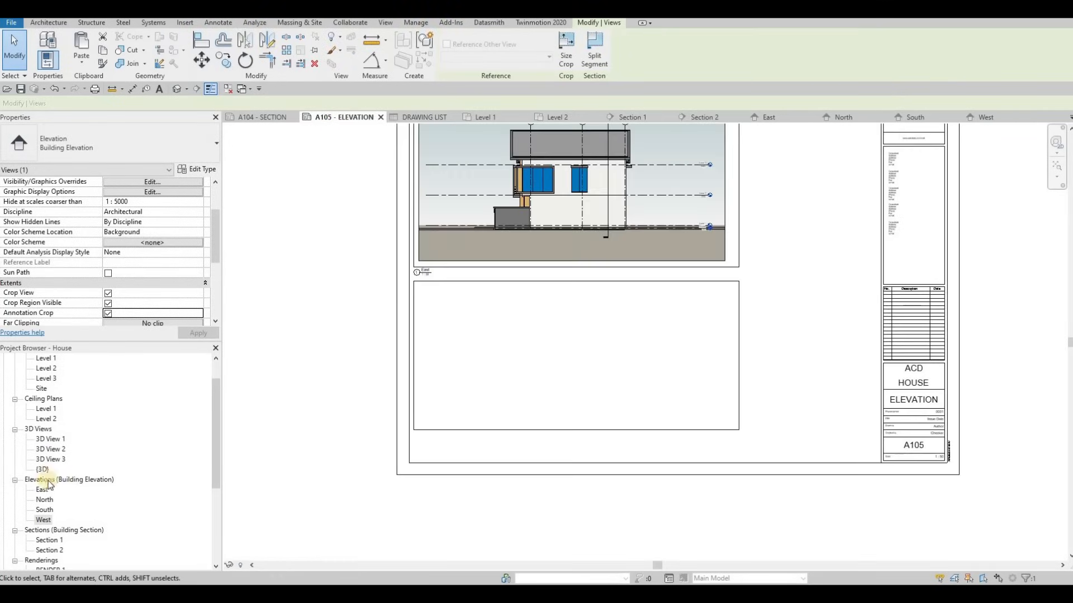
# Place the North elevation in A105's lower frame and raise its crop bottom to trim the ground
pyautogui.moveTo(40, 502); pyautogui.dragTo(577, 374)
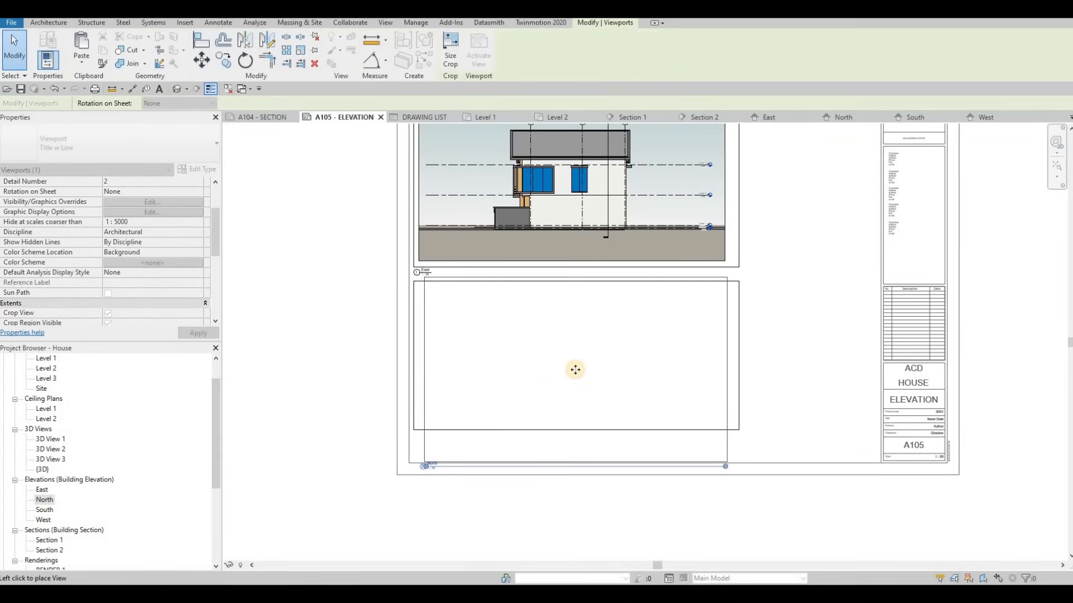
pyautogui.click(575, 368)
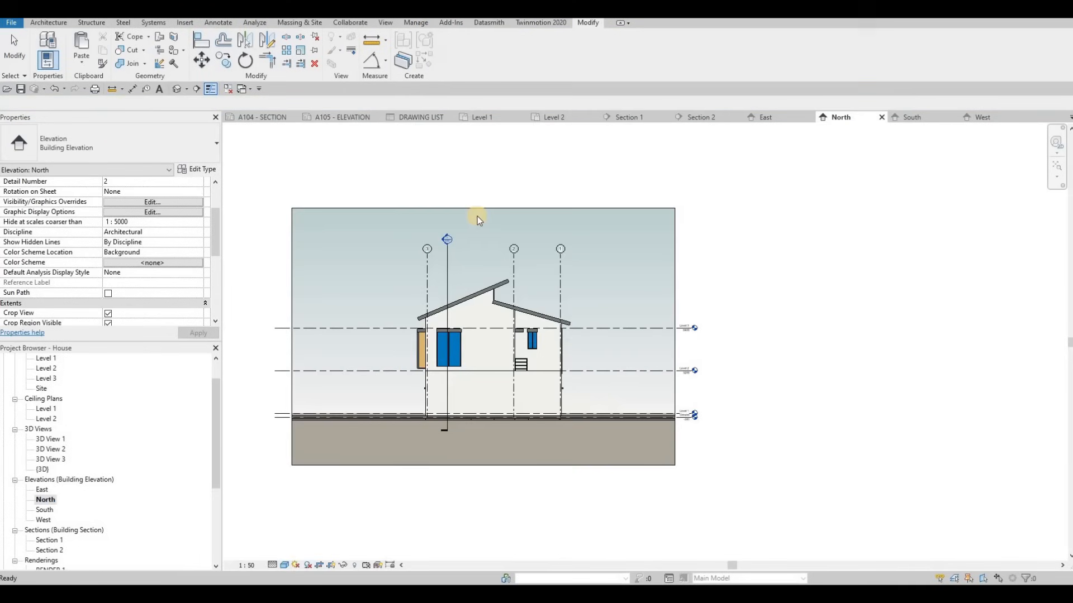
pyautogui.click(481, 209)
pyautogui.moveTo(483, 209); pyautogui.dragTo(481, 229)
pyautogui.moveTo(481, 436); pyautogui.dragTo(481, 436)
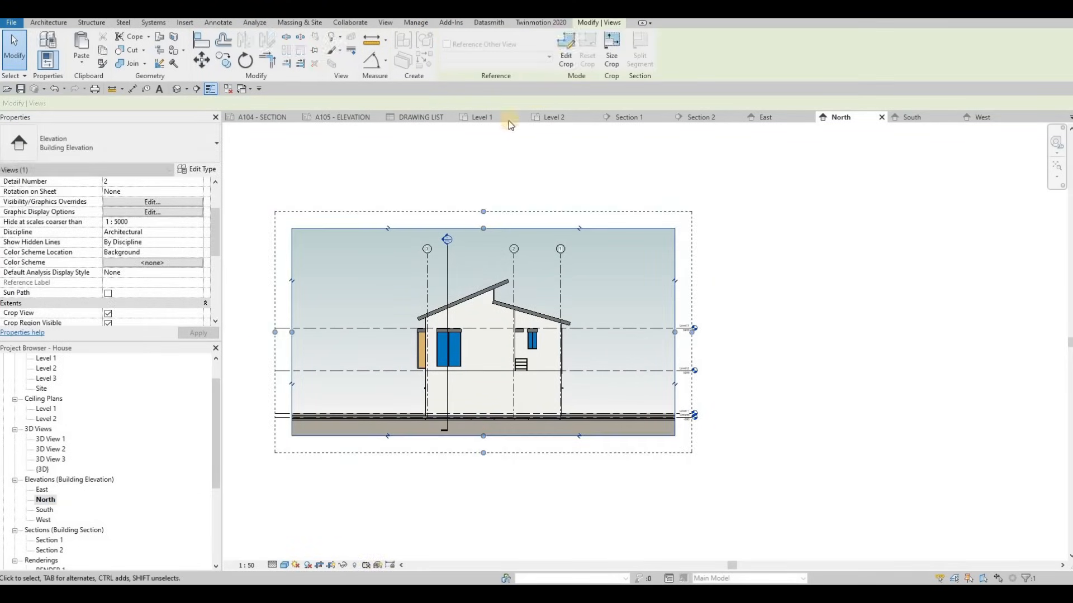
# Back on sheet A105, nudge the North viewport into its final position with the arrow keys
pyautogui.click(333, 115)
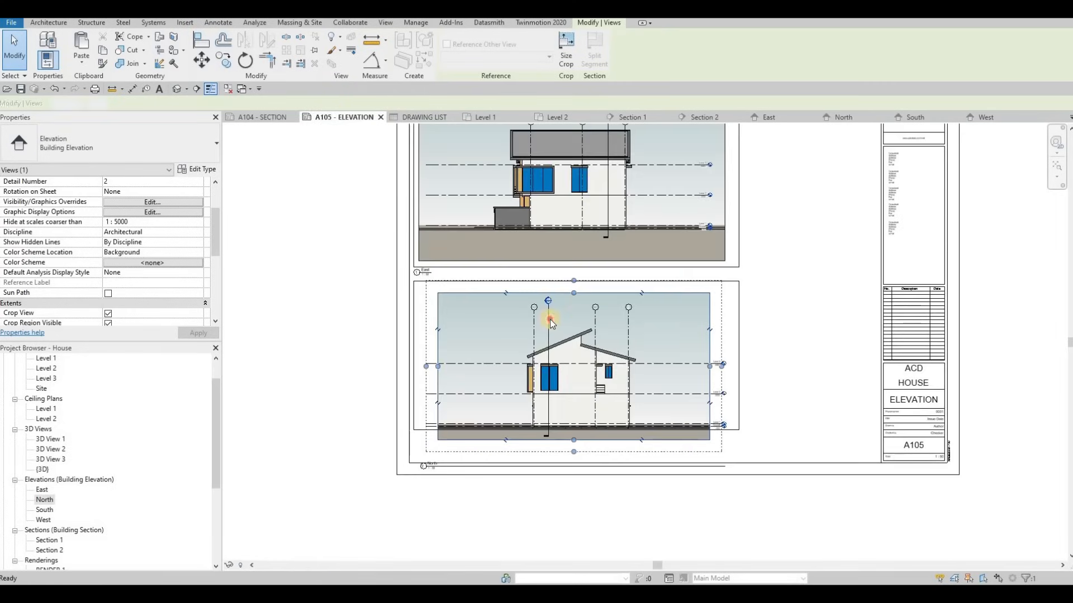
pyautogui.click(579, 329)
pyautogui.press('Escape')
pyautogui.click(578, 329)
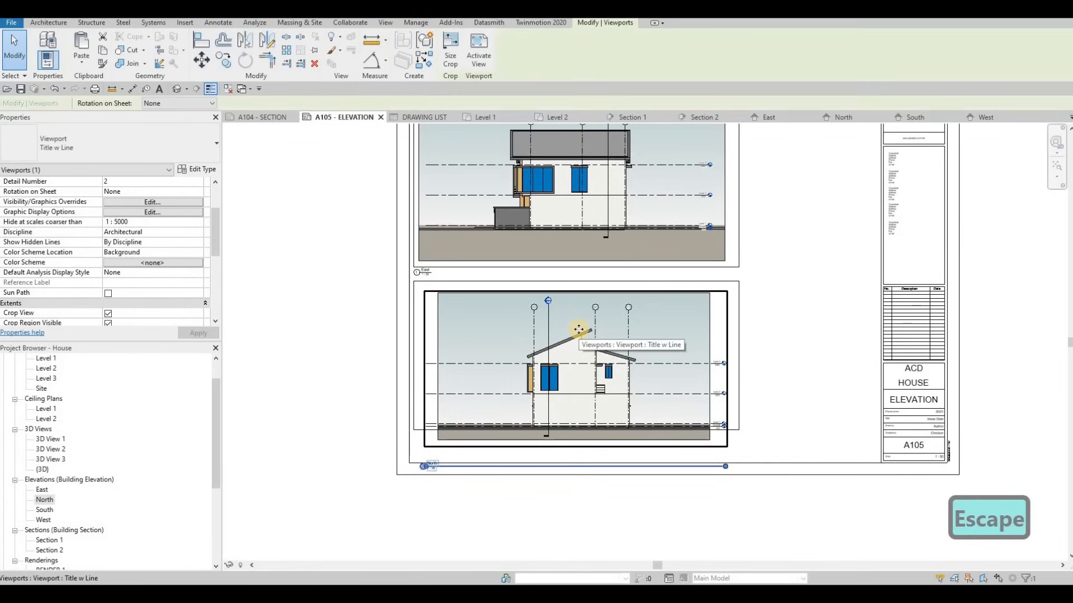
pyautogui.press('Up')
pyautogui.press('Up')
pyautogui.press('Left')
pyautogui.press('Left')
pyautogui.press('Up')
pyautogui.press('Up')
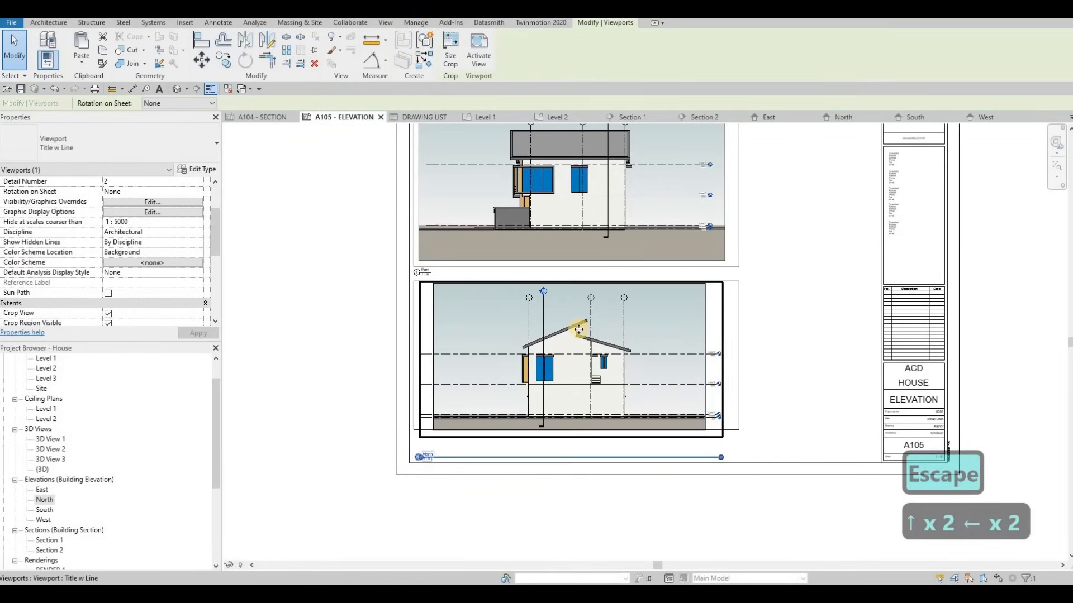
pyautogui.press('Right')
pyautogui.press('Escape')
# Nudge the frame line around the North elevation downward
pyautogui.scroll(2, 438, 448)
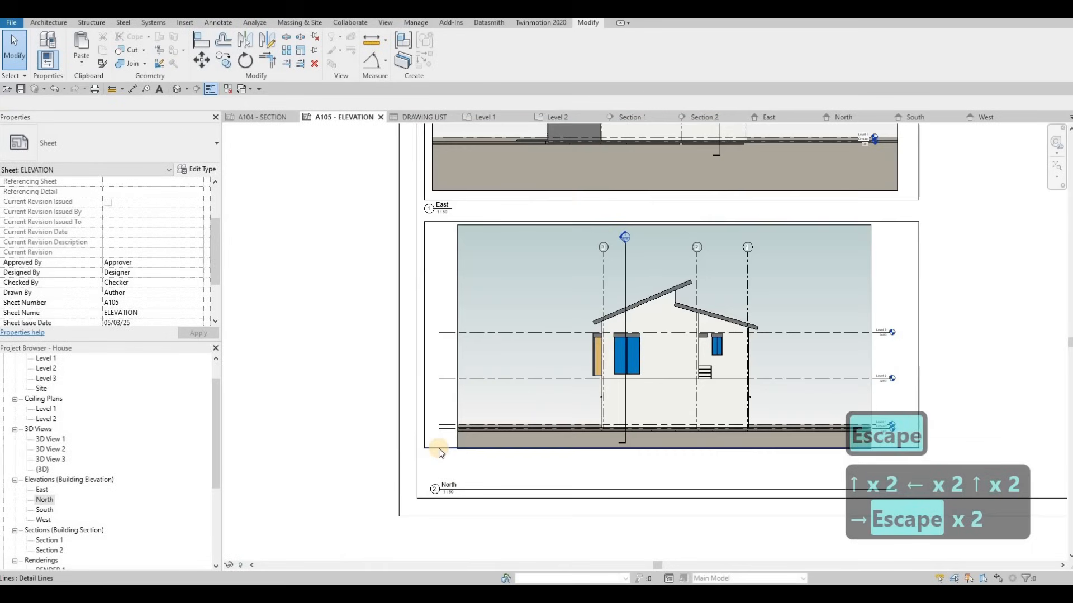
pyautogui.click(438, 448)
pyautogui.press('Down')
pyautogui.press('Down')
pyautogui.press('Down')
pyautogui.press('Down')
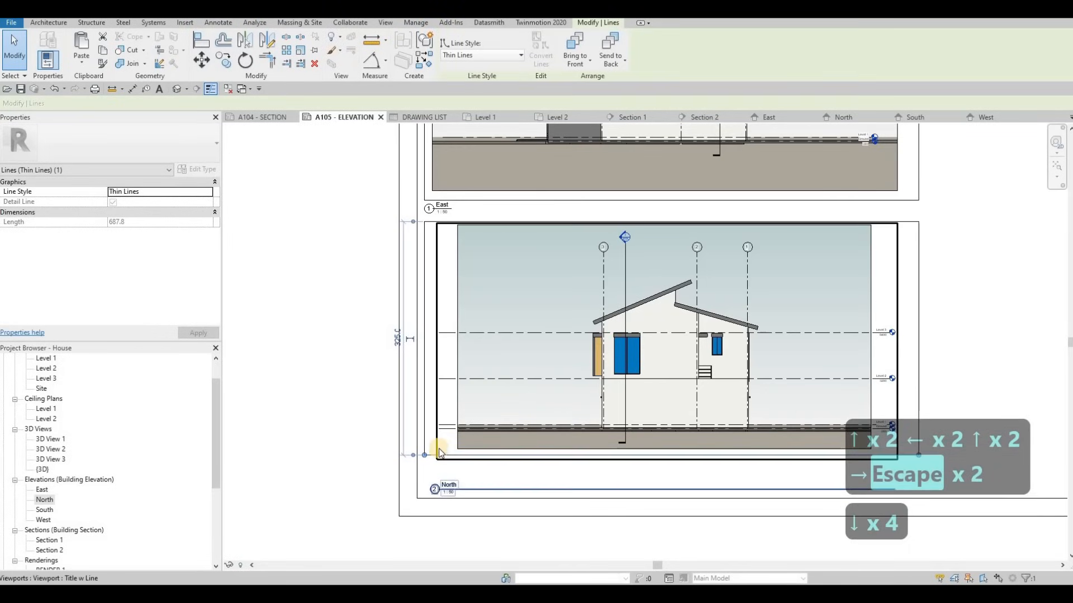
pyautogui.press('Escape')
pyautogui.press('Escape')
# Move the North viewport title up to sit just below the frame
pyautogui.scroll(2, 478, 495)
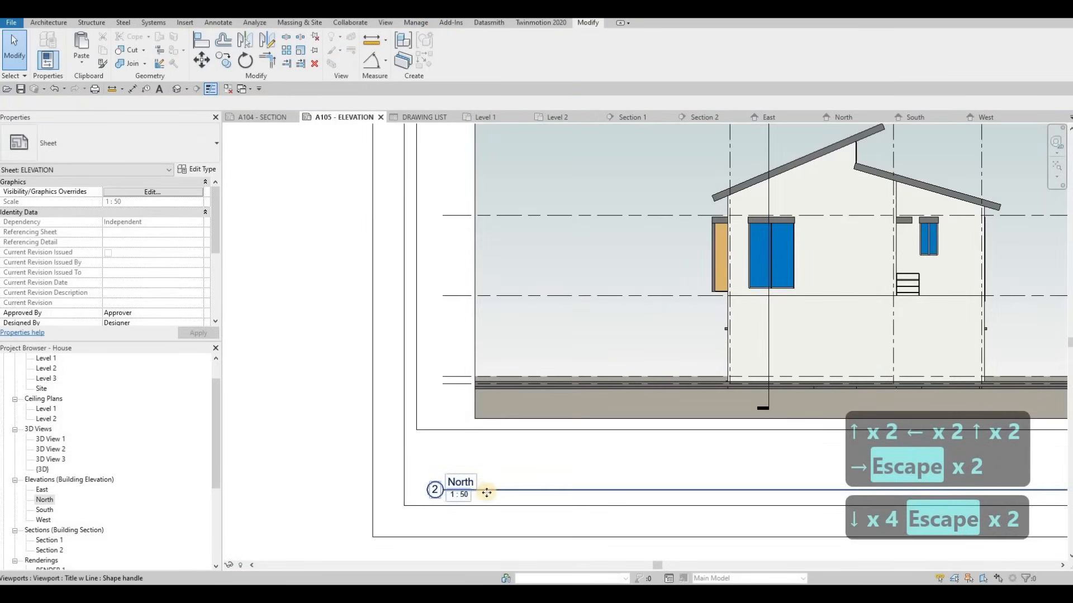
pyautogui.click(479, 454)
pyautogui.moveTo(479, 452); pyautogui.dragTo(468, 434)
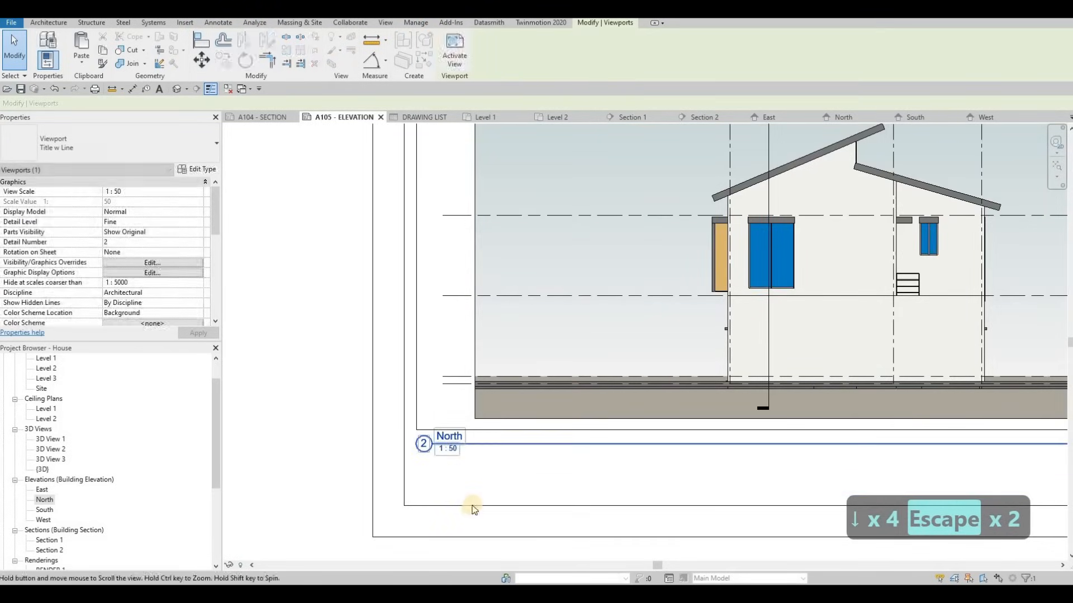
pyautogui.scroll(-2, 472, 505)
pyautogui.scroll(1, 470, 342)
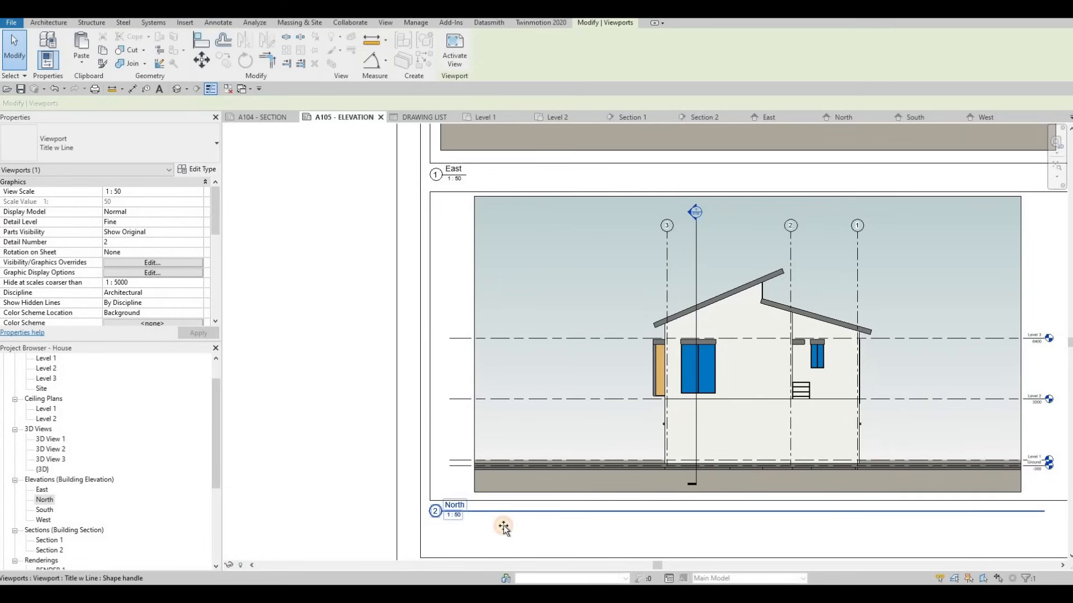
pyautogui.moveTo(476, 518); pyautogui.dragTo(456, 472)
pyautogui.scroll(-1, 463, 449)
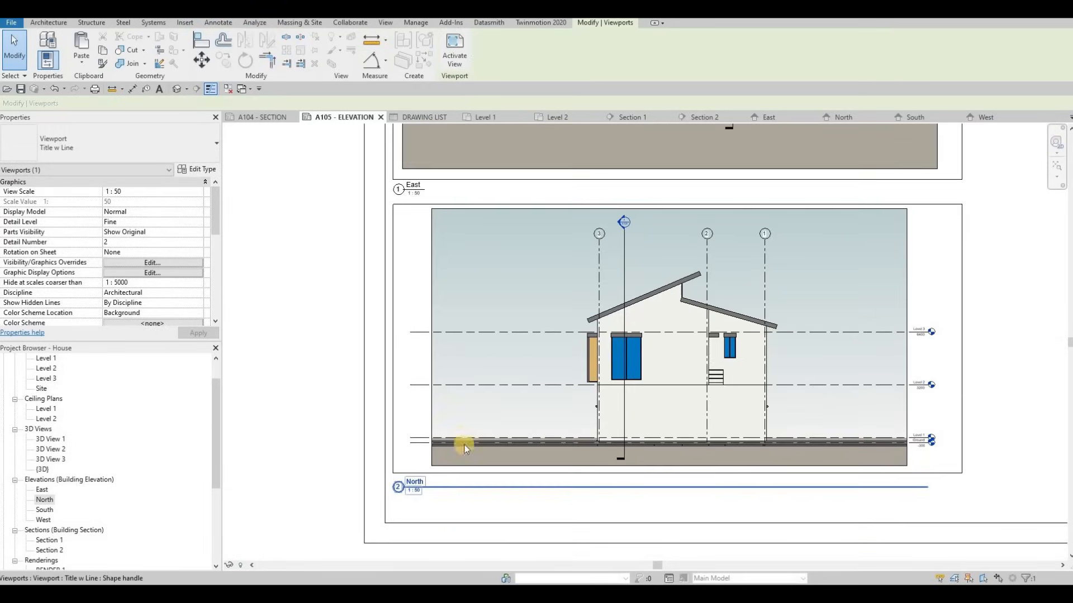
# Shorten the North title's underline by dragging its grip left
pyautogui.click(856, 473)
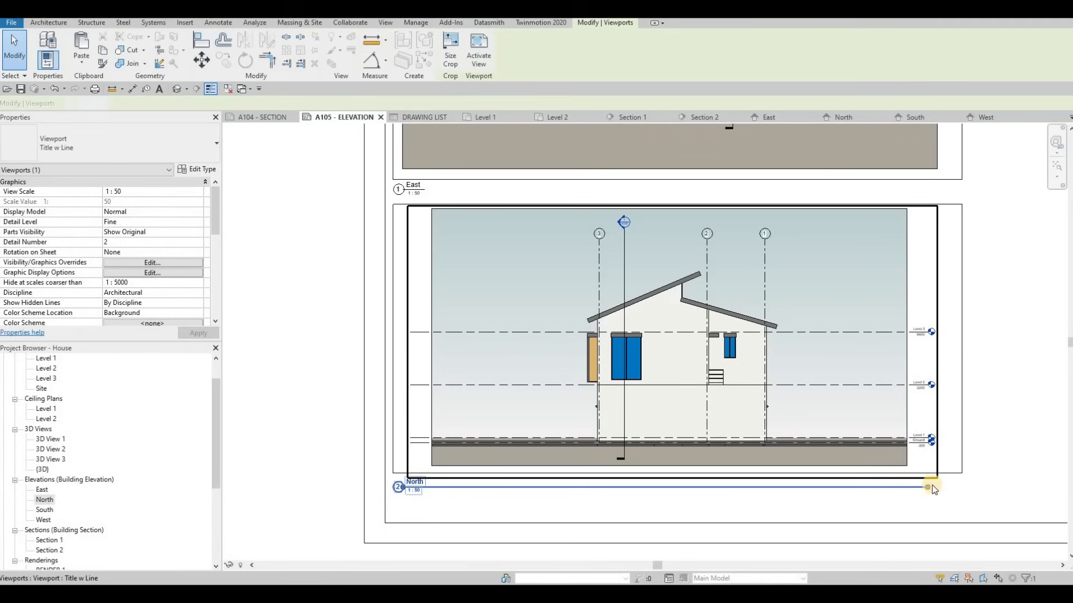
pyautogui.moveTo(928, 488); pyautogui.dragTo(429, 489)
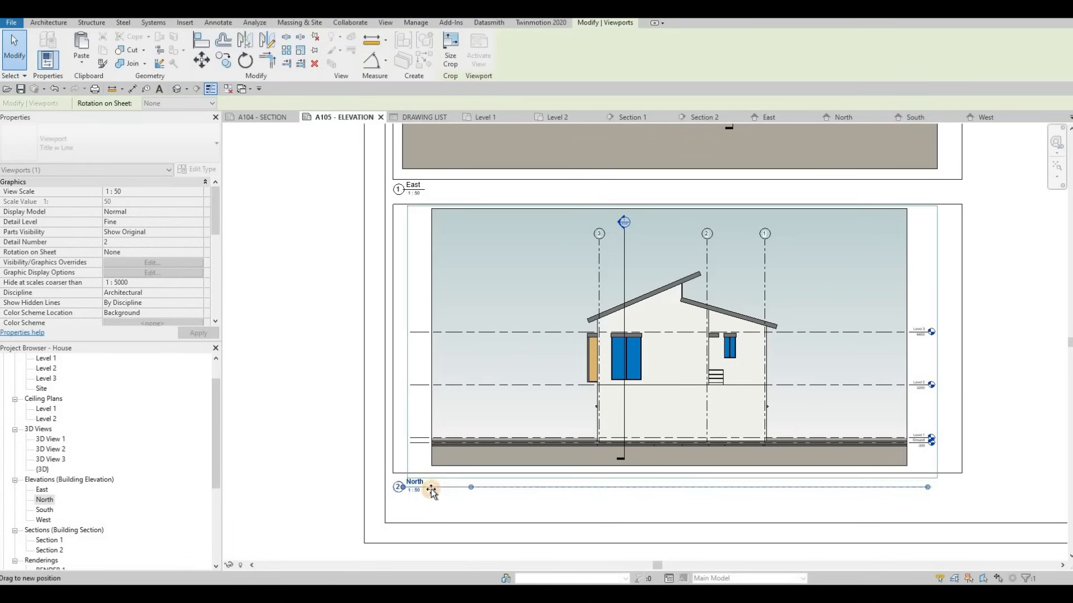
pyautogui.press('Escape')
pyautogui.scroll(-1, 238, 522)
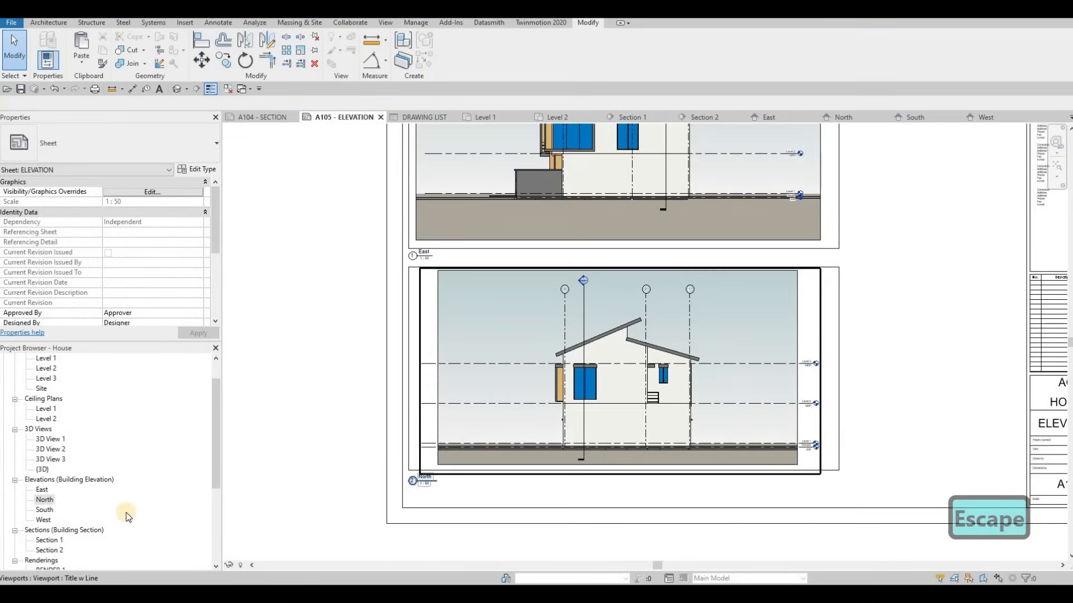
pyautogui.scroll(-4, 100, 522)
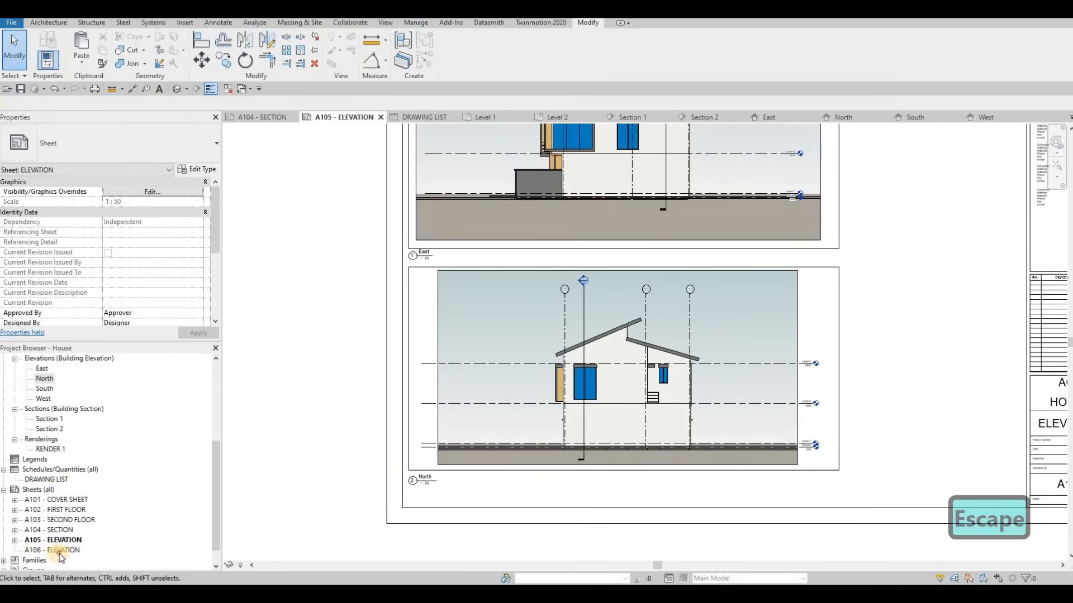
# Open A106, then on A105 Tab-select both the upper and lower frame line chains
pyautogui.doubleClick(59, 557)
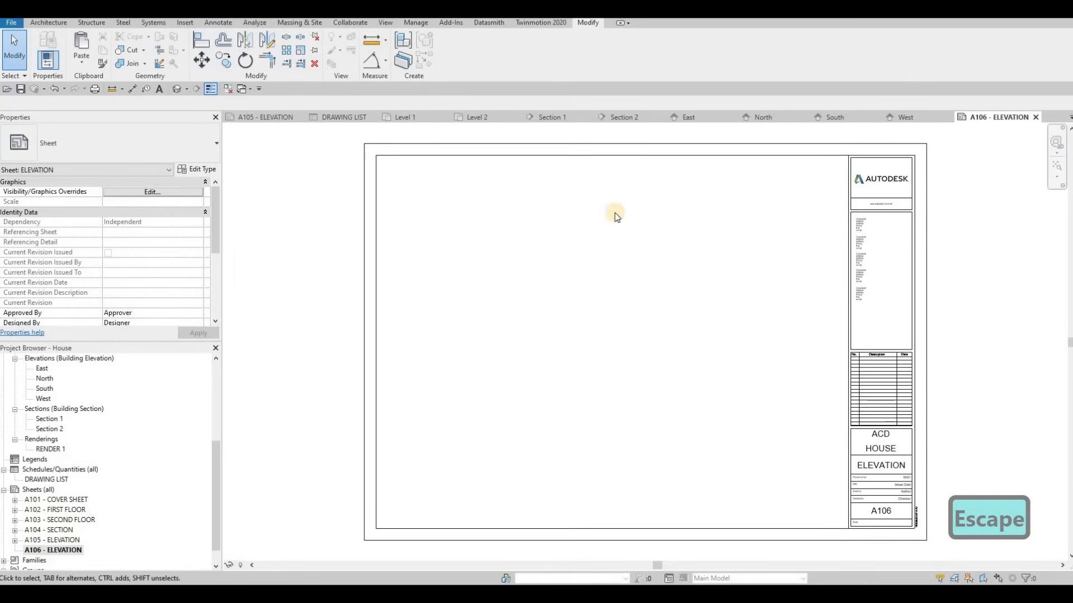
pyautogui.click(269, 118)
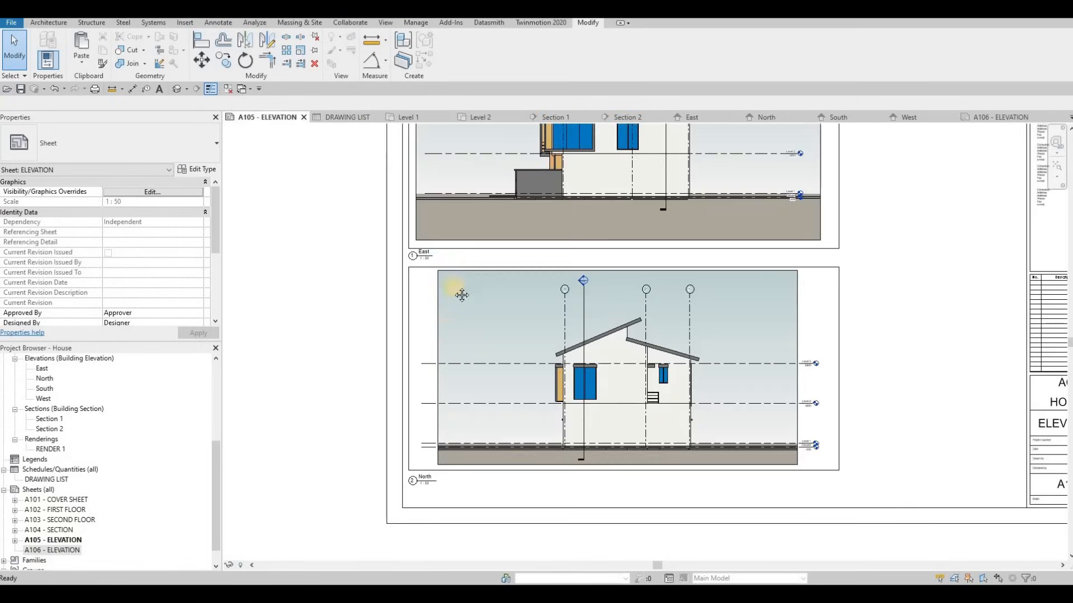
pyautogui.press('Escape')
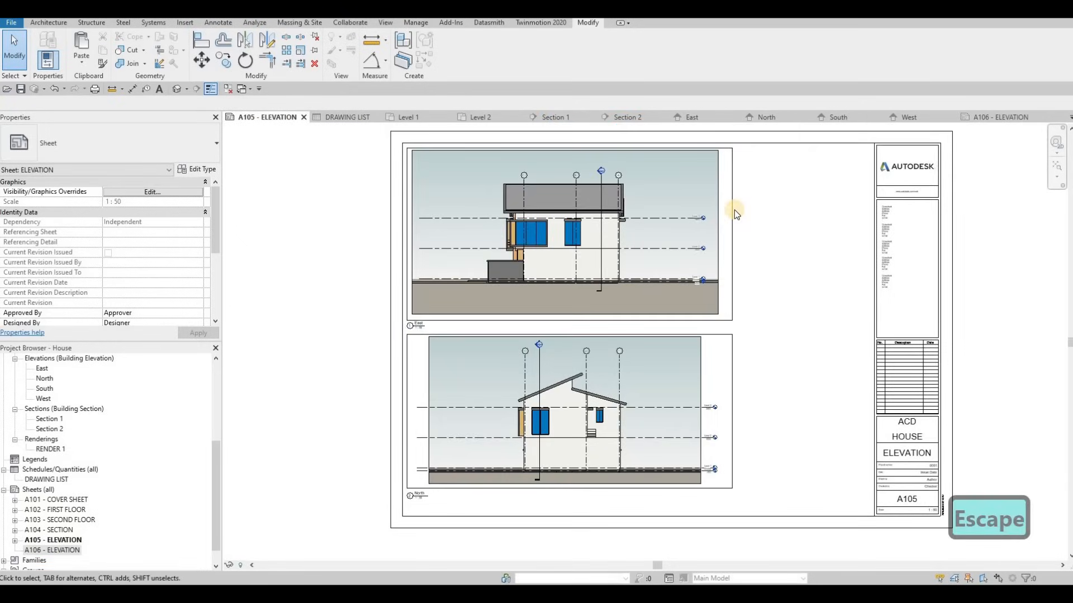
pyautogui.press('Tab')
pyautogui.click(734, 271)
pyautogui.press('Tab')
pyautogui.click(733, 352)
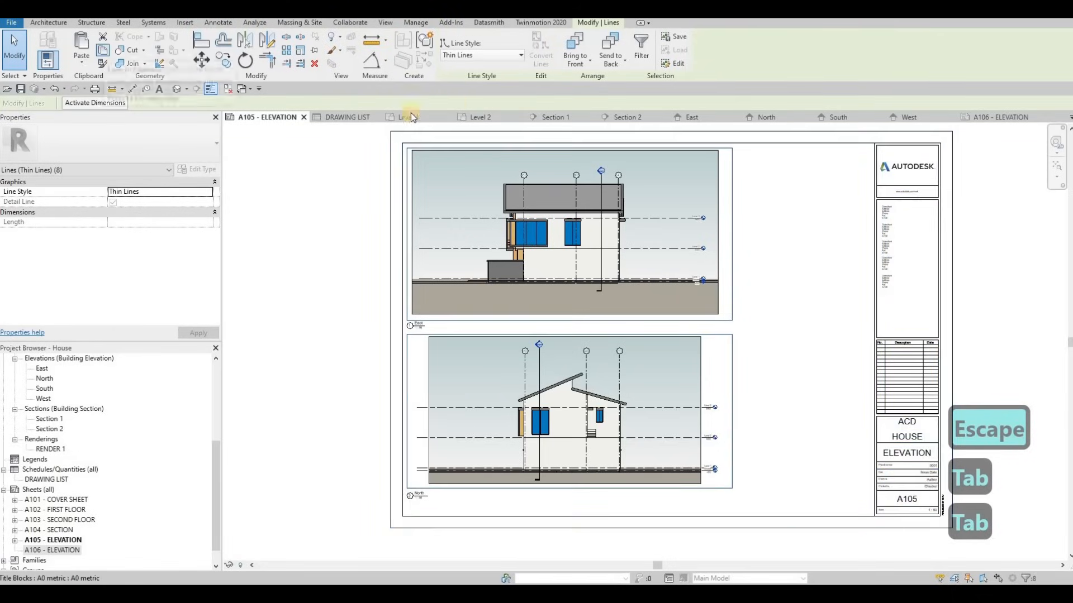
# Paste the frames onto sheet A106 aligned to the same positions
pyautogui.click(995, 119)
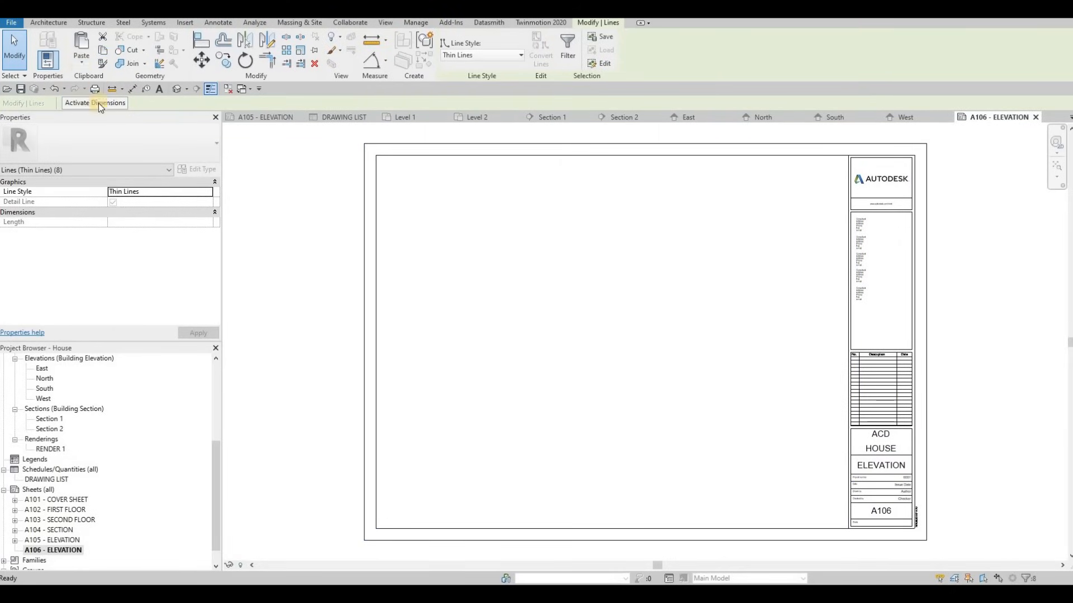
pyautogui.click(81, 62)
pyautogui.click(119, 278)
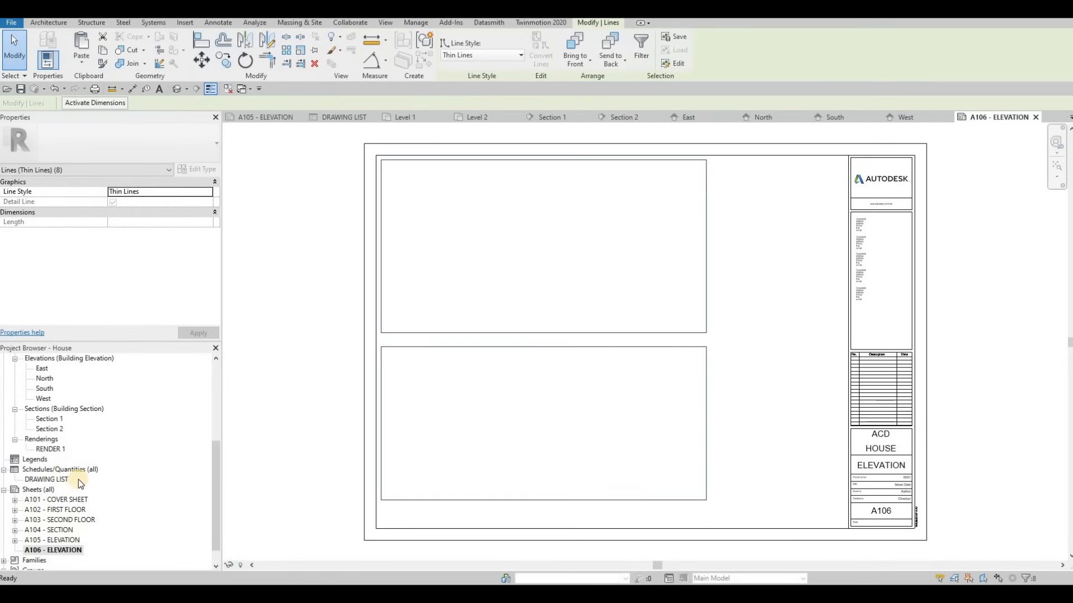
# Pick the South elevation in the Project Browser to place on A106
pyautogui.scroll(-1, 66, 464)
pyautogui.scroll(3, 53, 433)
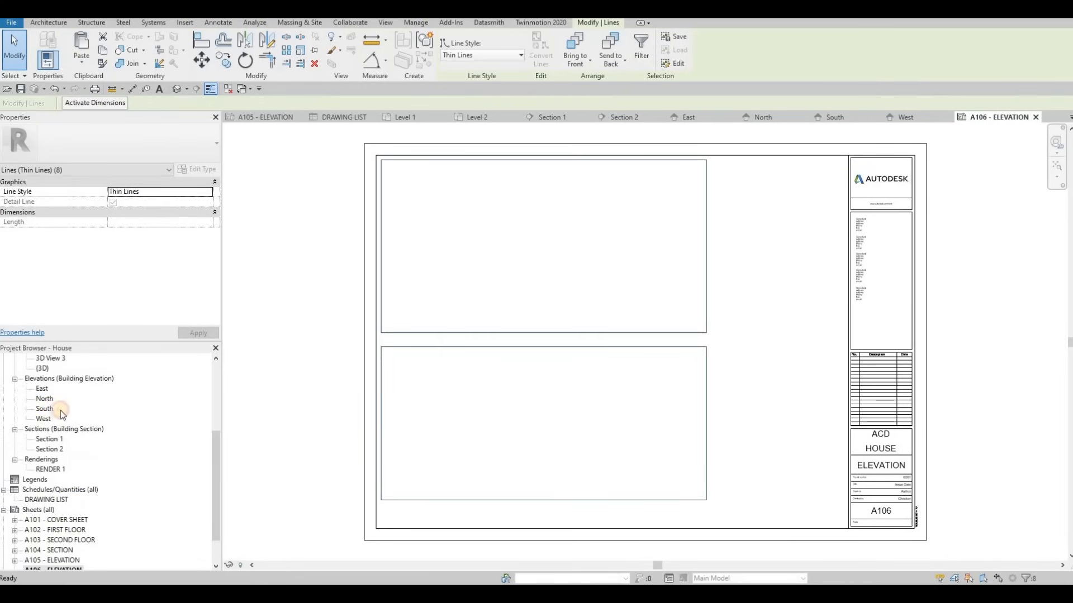
pyautogui.click(45, 408)
pyautogui.click(425, 279)
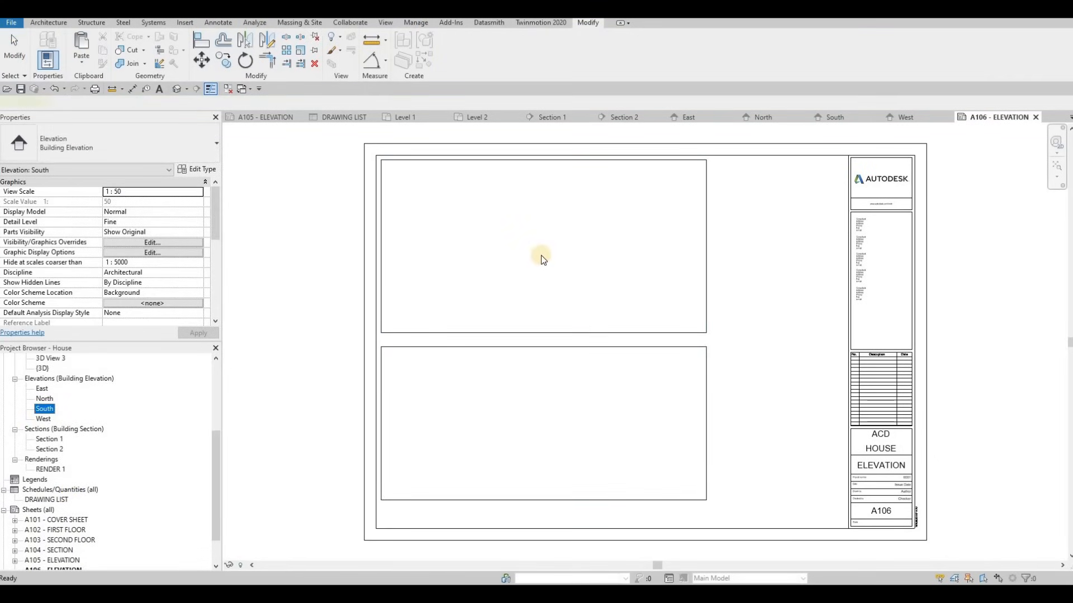
# Place the South elevation in A106's upper frame and raise its crop region's bottom edge
pyautogui.click(403, 351)
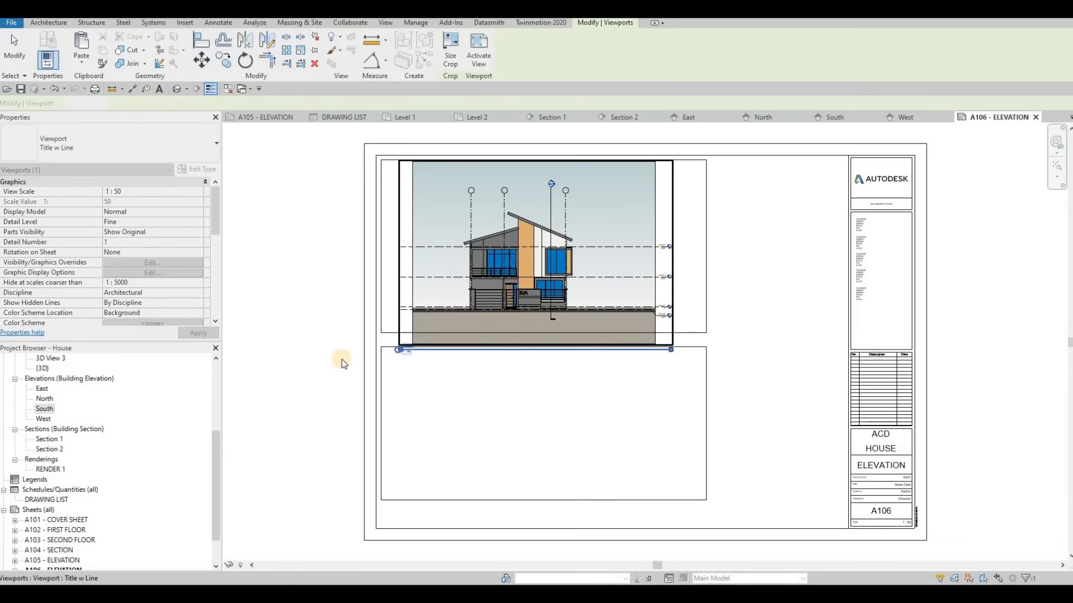
pyautogui.click(841, 121)
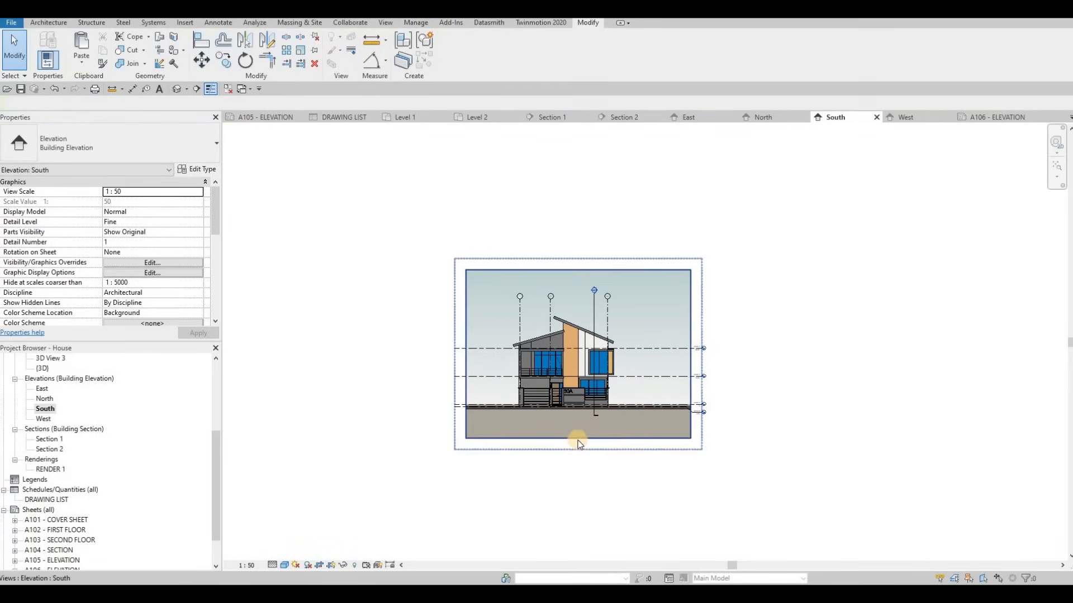
pyautogui.click(579, 439)
pyautogui.moveTo(579, 270); pyautogui.dragTo(575, 280)
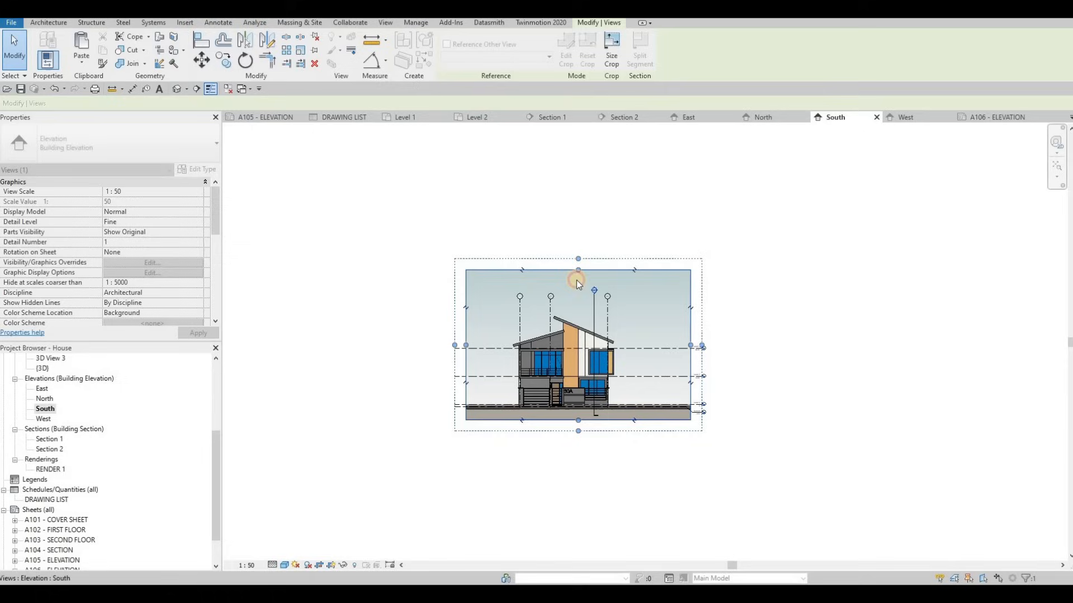
# Trim the West elevation's crop region by lowering its top and raising its bottom edge
pyautogui.doubleClick(43, 419)
pyautogui.click(541, 281)
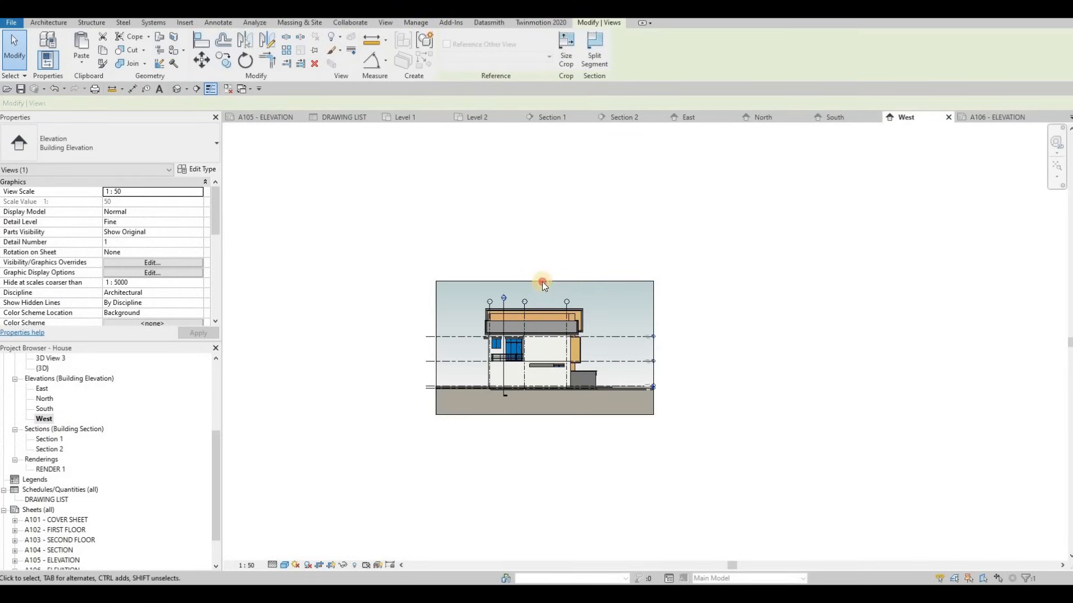
pyautogui.moveTo(543, 295); pyautogui.dragTo(544, 289)
pyautogui.moveTo(545, 414); pyautogui.dragTo(545, 404)
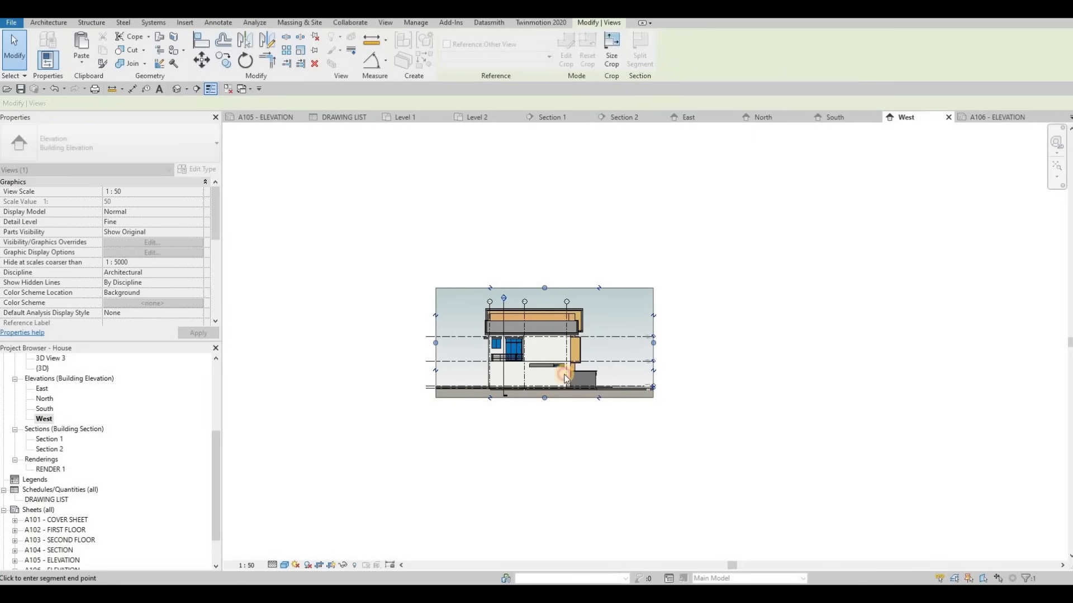
pyautogui.click(975, 120)
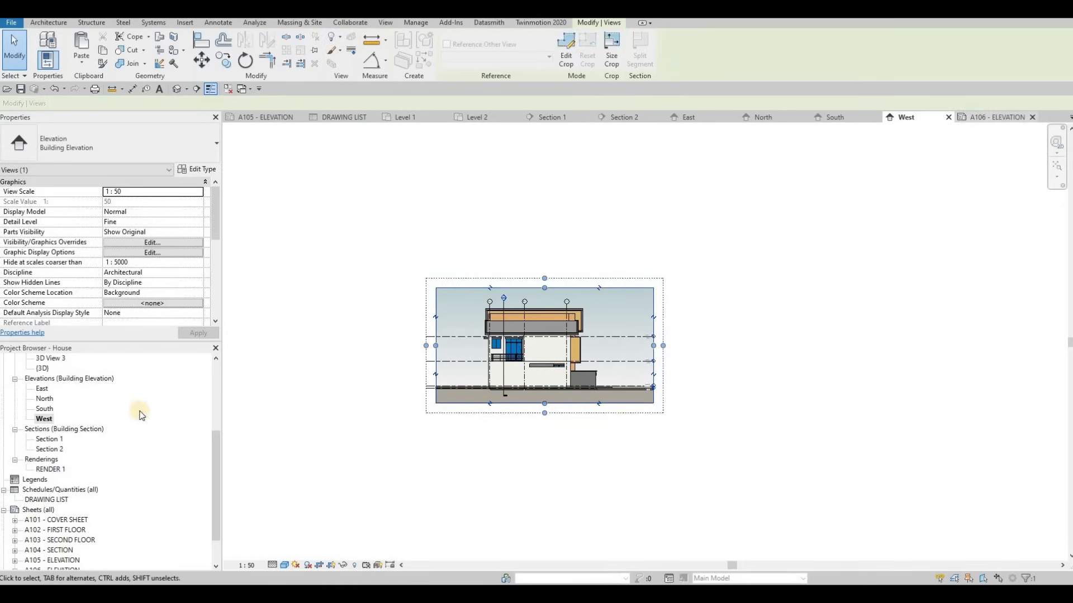
pyautogui.click(508, 417)
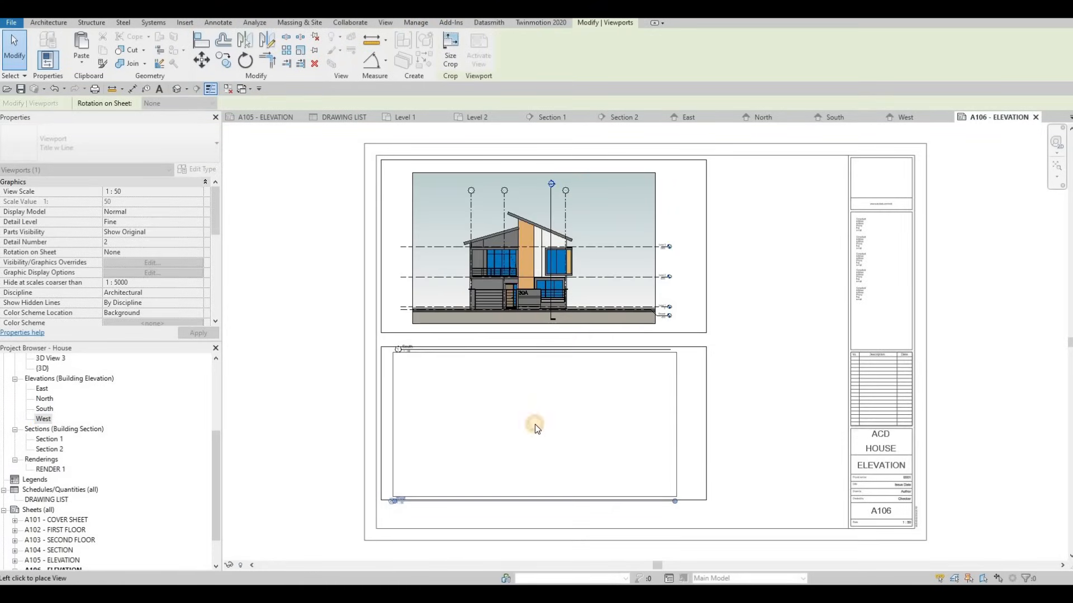
# Place the West elevation viewport in the lower frame of sheet A106
pyautogui.click(535, 425)
pyautogui.press('Escape')
pyautogui.scroll(2, 544, 367)
pyautogui.scroll(-3, 544, 367)
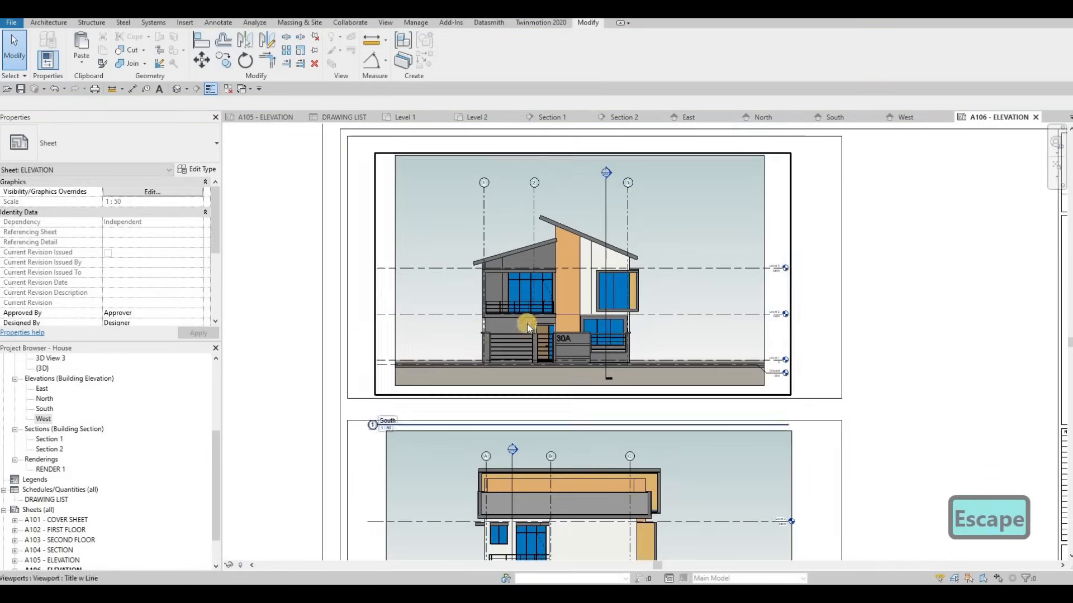
pyautogui.press('Escape')
# Move the South viewport up and left and shorten its title underline
pyautogui.scroll(2, 434, 429)
pyautogui.moveTo(434, 427); pyautogui.dragTo(416, 408)
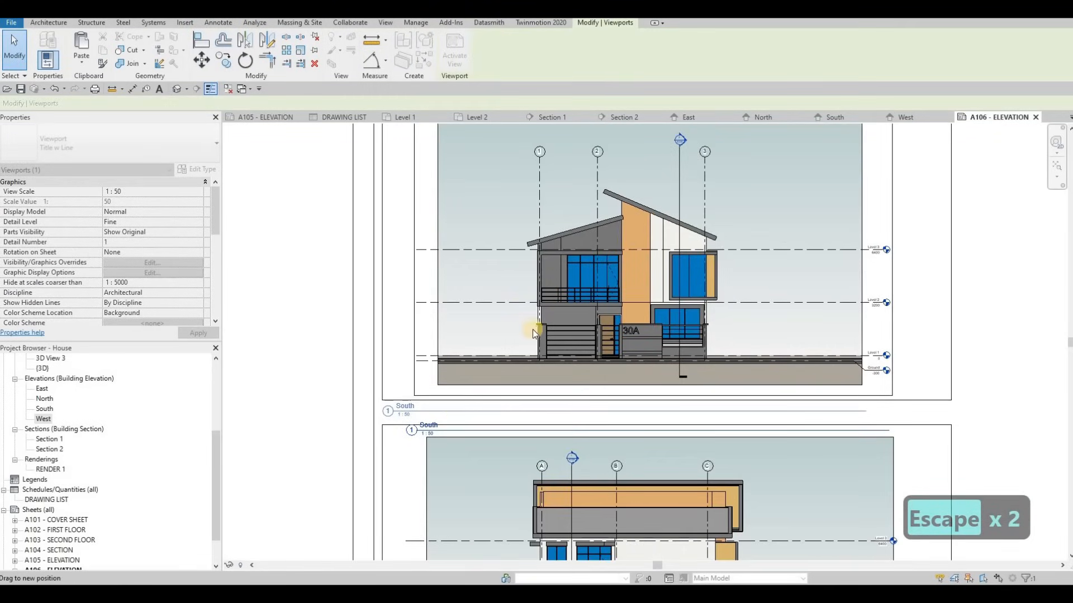
pyautogui.moveTo(867, 413); pyautogui.dragTo(422, 421)
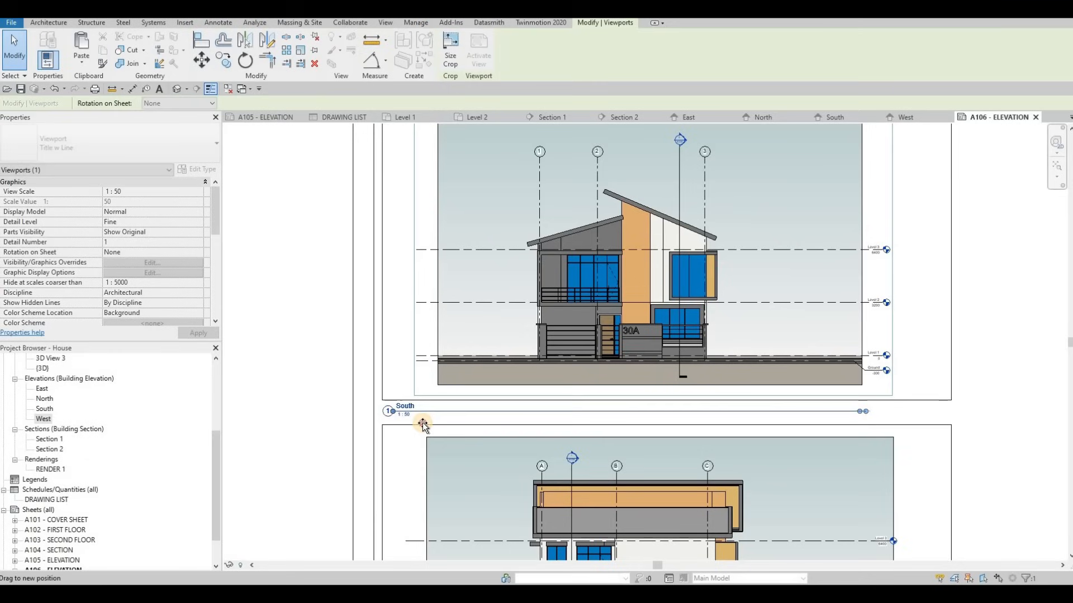
# Move the West title under its viewport and shorten its underline
pyautogui.moveTo(472, 441); pyautogui.dragTo(493, 226, button='middle')
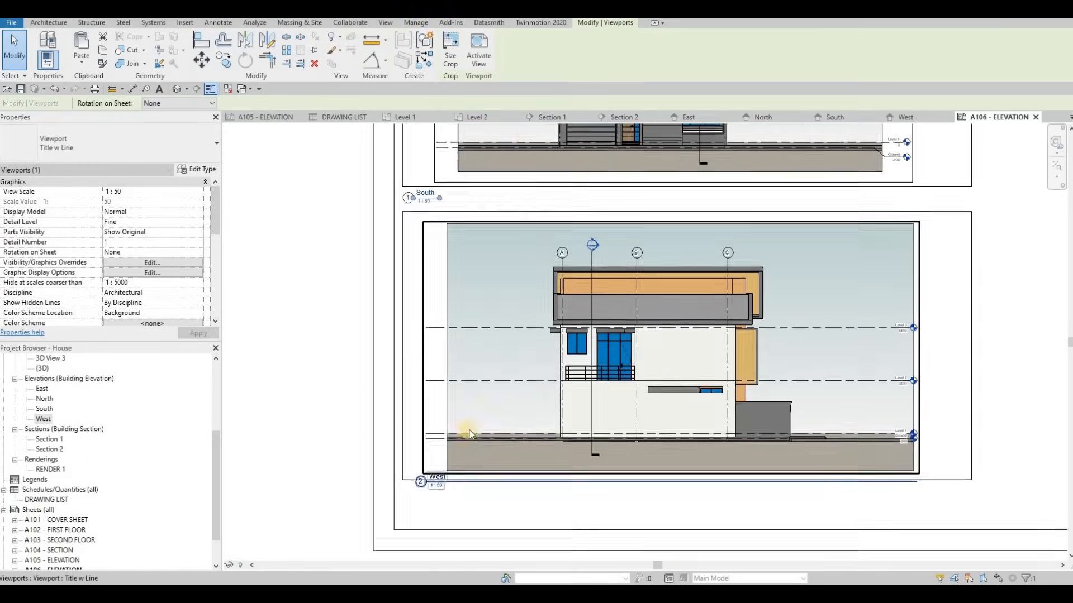
pyautogui.scroll(-1, 468, 430)
pyautogui.click(453, 435)
pyautogui.press('Escape')
pyautogui.moveTo(460, 432)
pyautogui.mouseDown()
pyautogui.moveTo(449, 454)
pyautogui.moveTo(451, 439)
pyautogui.mouseUp()
pyautogui.moveTo(812, 441); pyautogui.dragTo(461, 451)
pyautogui.scroll(-3, 479, 405)
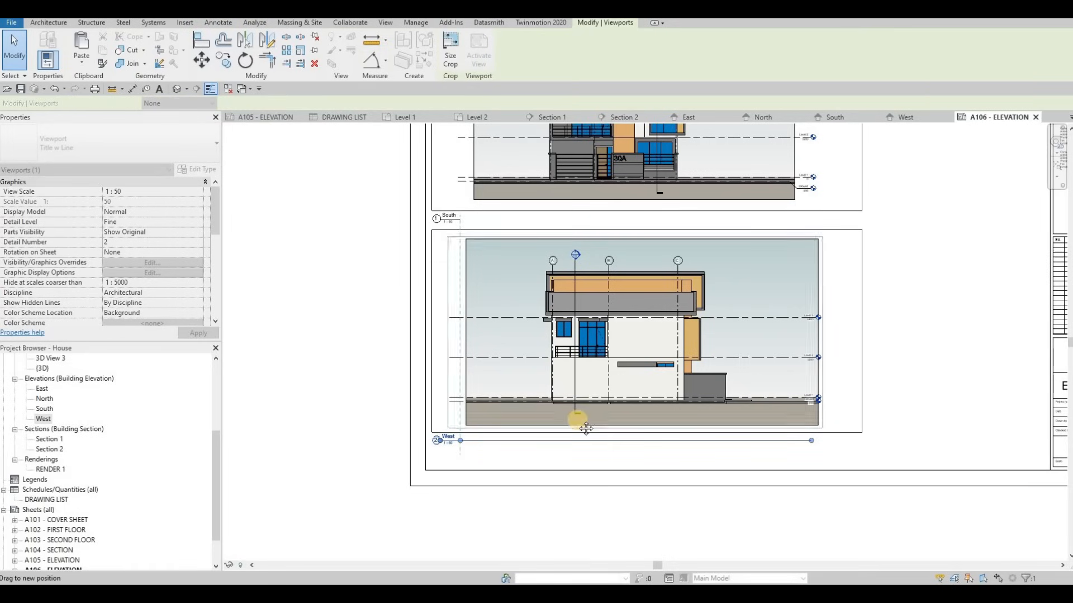
pyautogui.moveTo(633, 279); pyautogui.dragTo(568, 311, button='middle')
pyautogui.press('Escape')
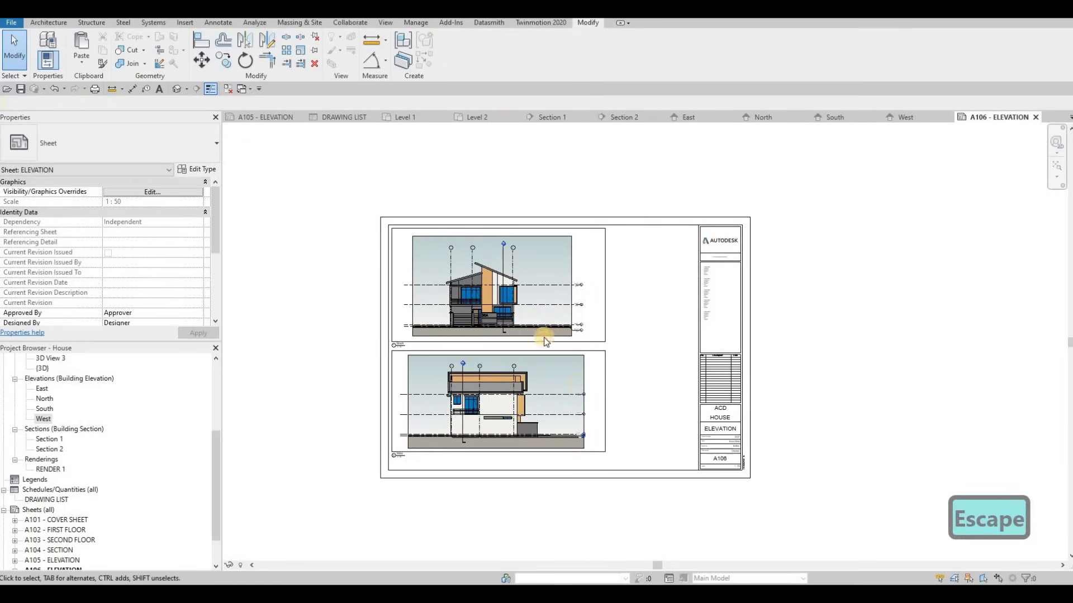
# Save the project and open the Print dialog with Ctrl+P
pyautogui.click(21, 89)
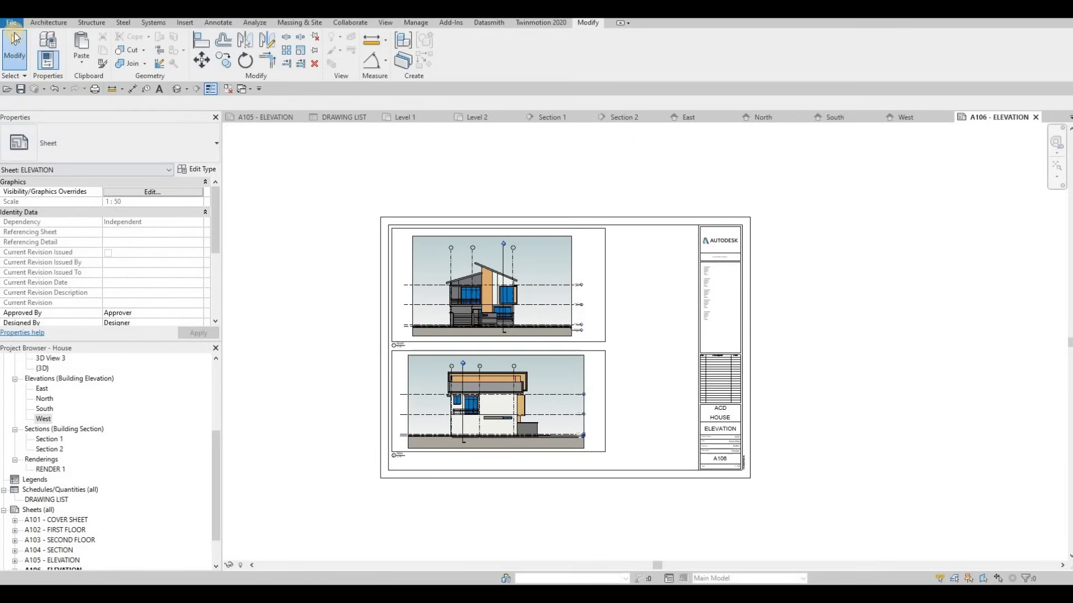
pyautogui.hotkey('ctrl', 'p')
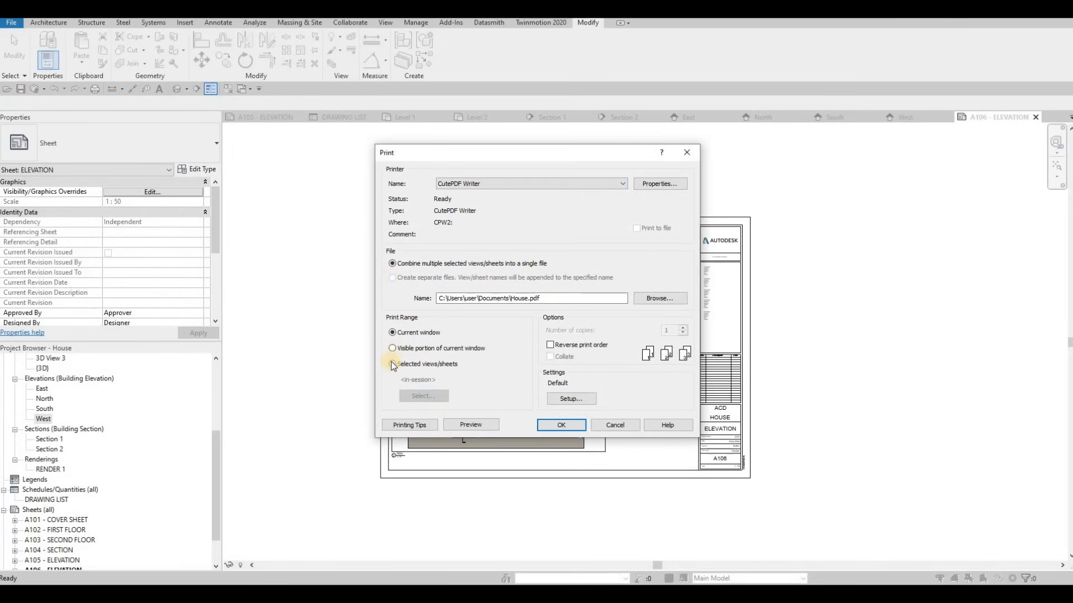
# Set the print range to Selected views/sheets and combine output into one file
pyautogui.click(393, 364)
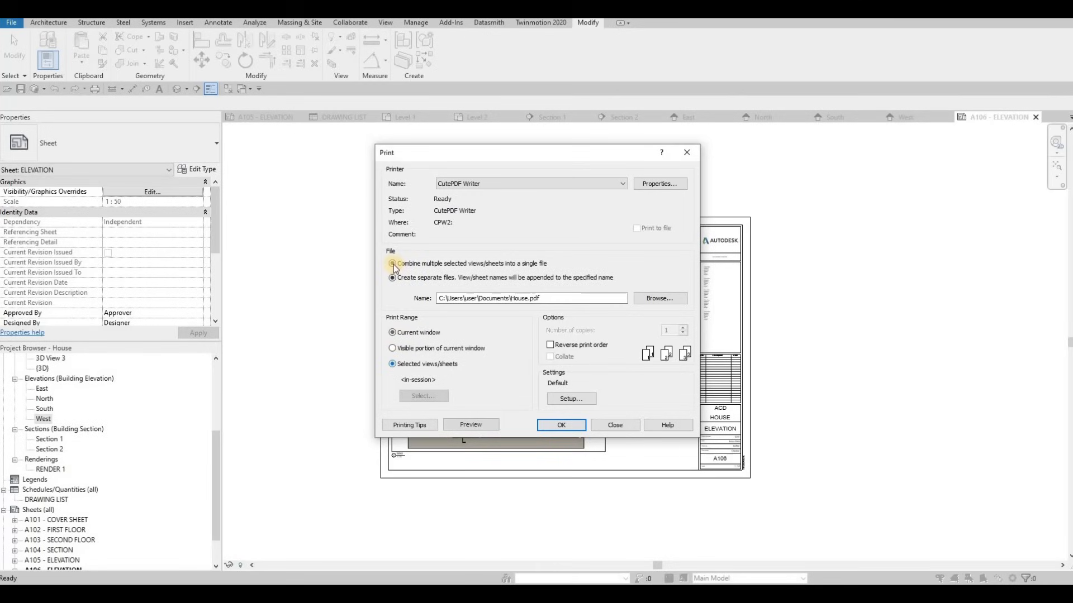
pyautogui.click(393, 263)
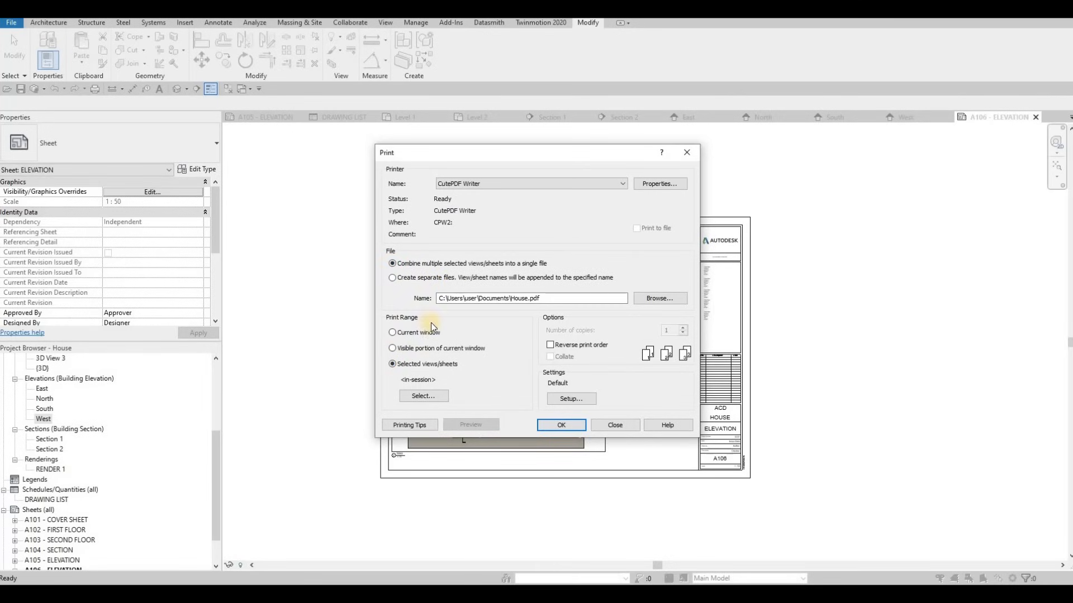
# Check all six sheets with views hidden and save them as sheet set FULLSET
pyautogui.click(428, 397)
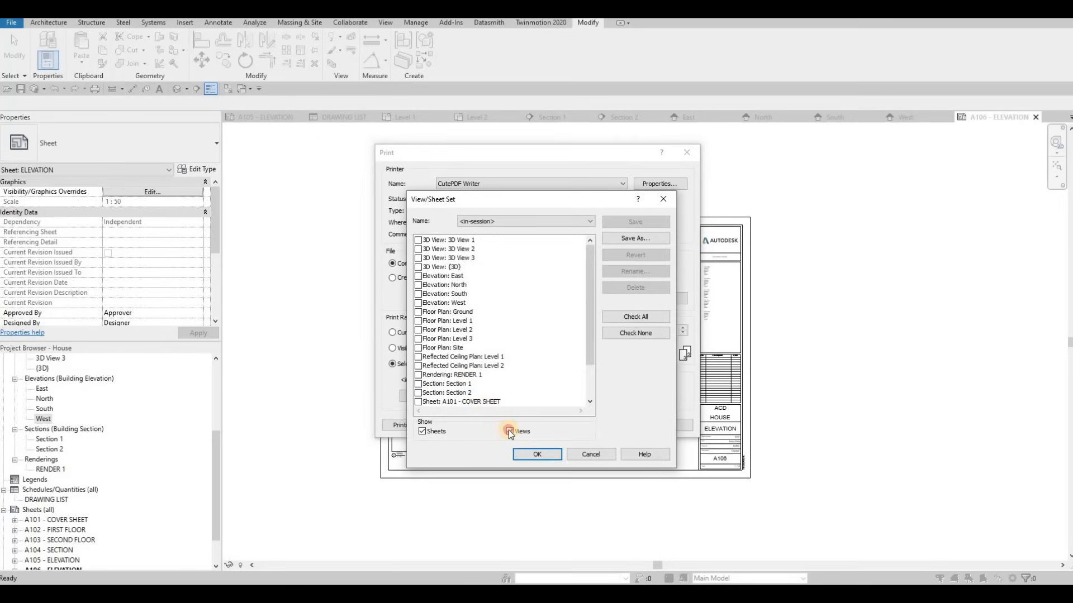
pyautogui.click(481, 218)
pyautogui.click(440, 266)
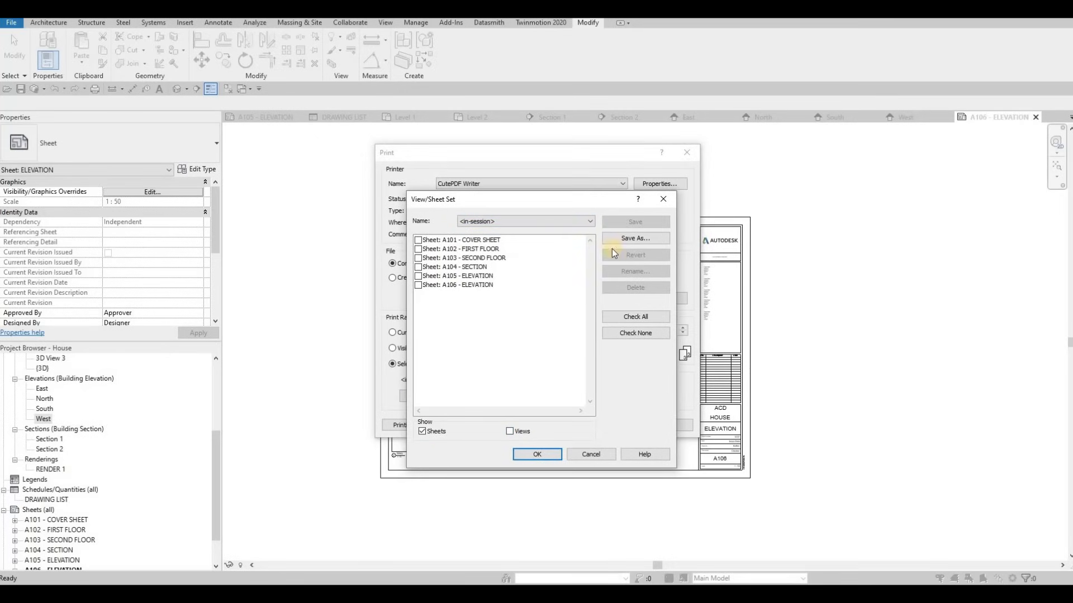
pyautogui.click(417, 240)
pyautogui.click(418, 249)
pyautogui.click(417, 258)
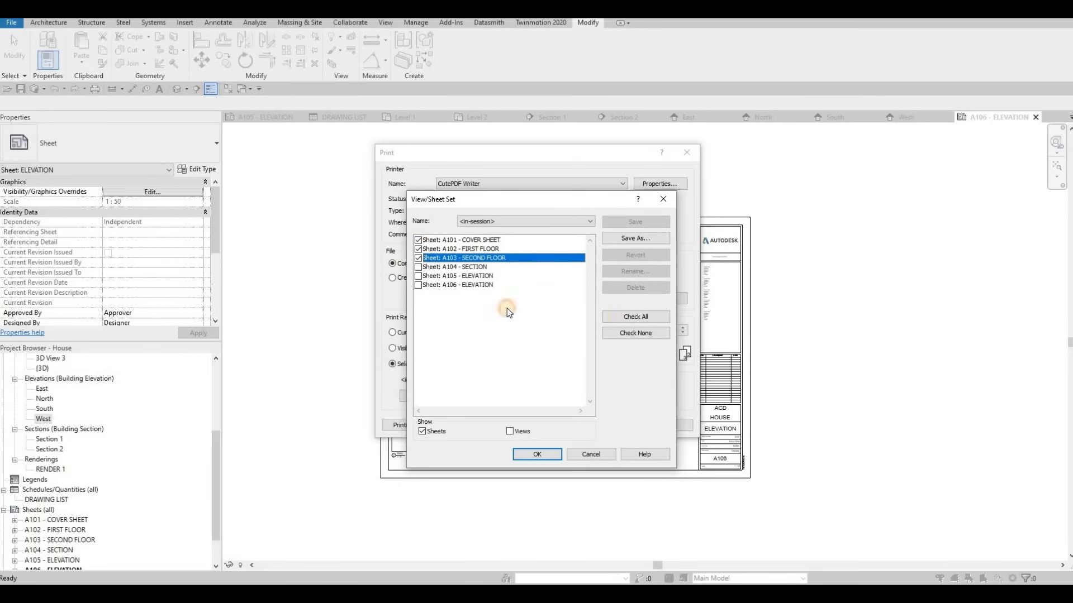
pyautogui.click(631, 317)
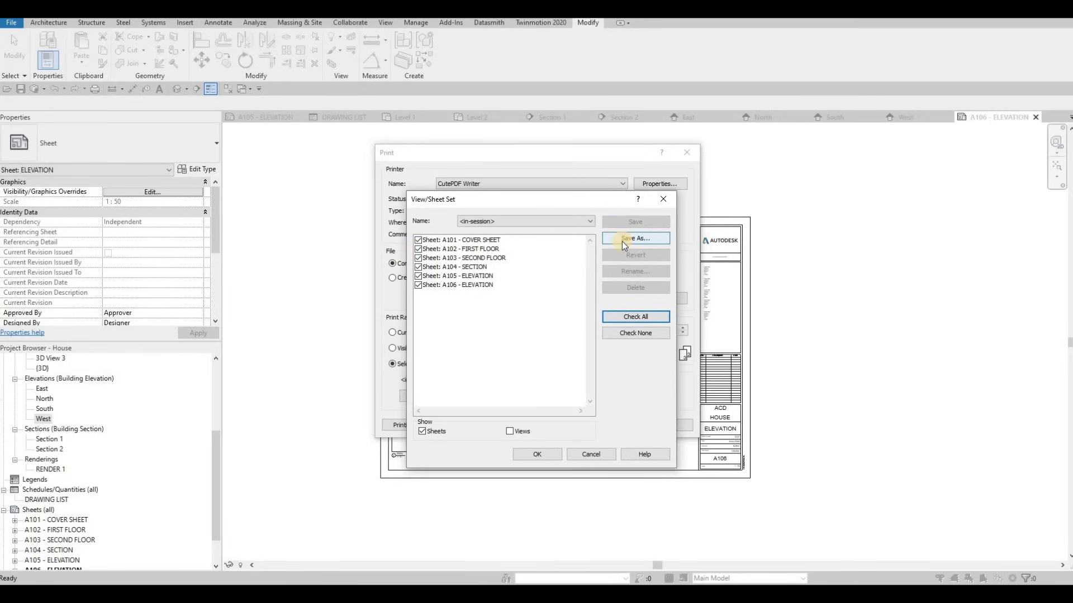
pyautogui.click(612, 245)
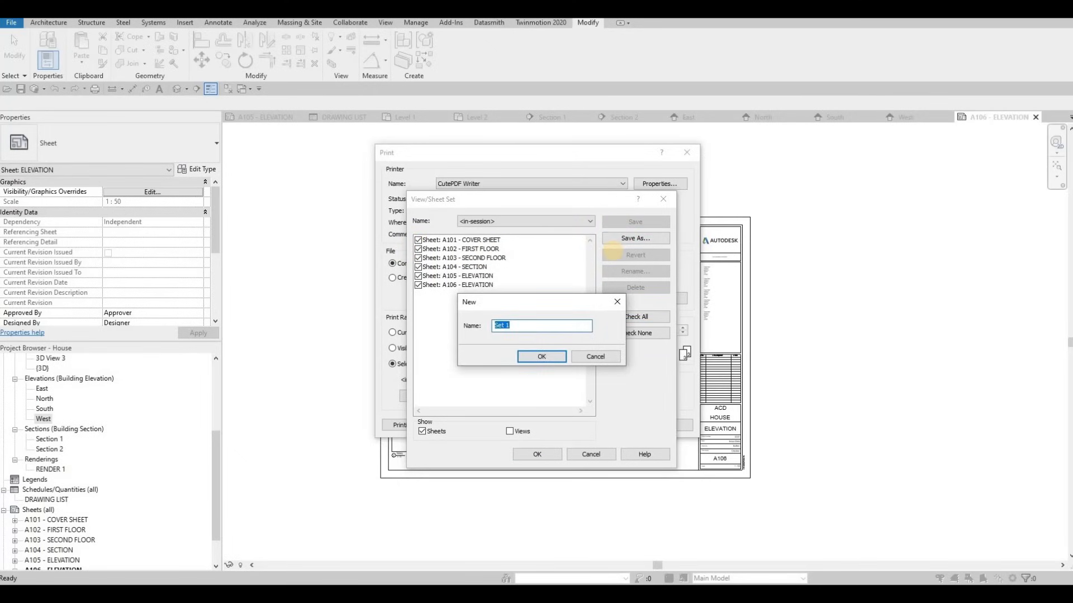
pyautogui.write('FULLSET')
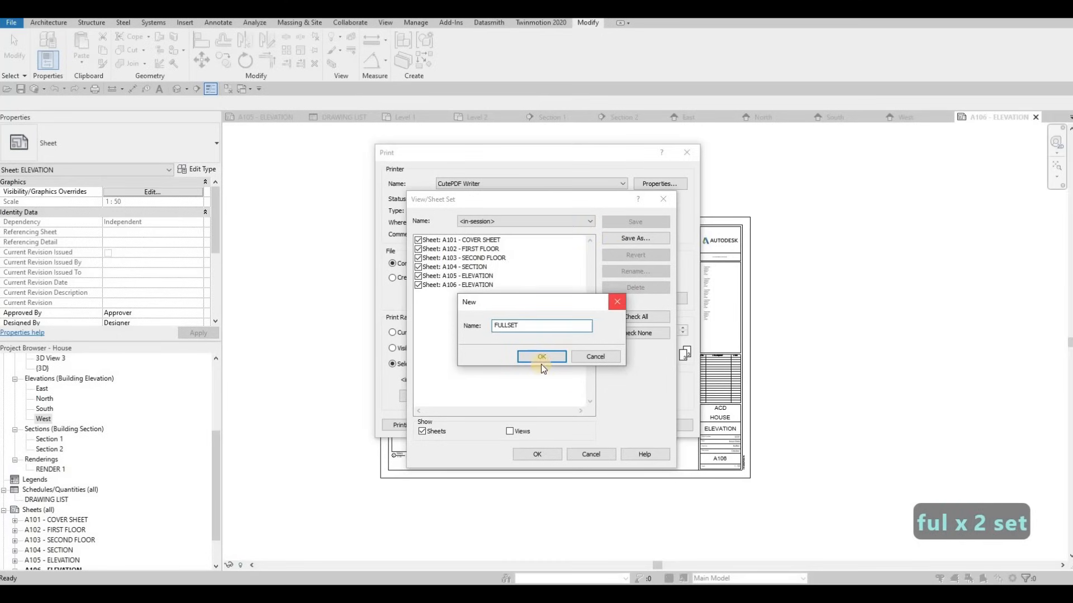
pyautogui.click(543, 359)
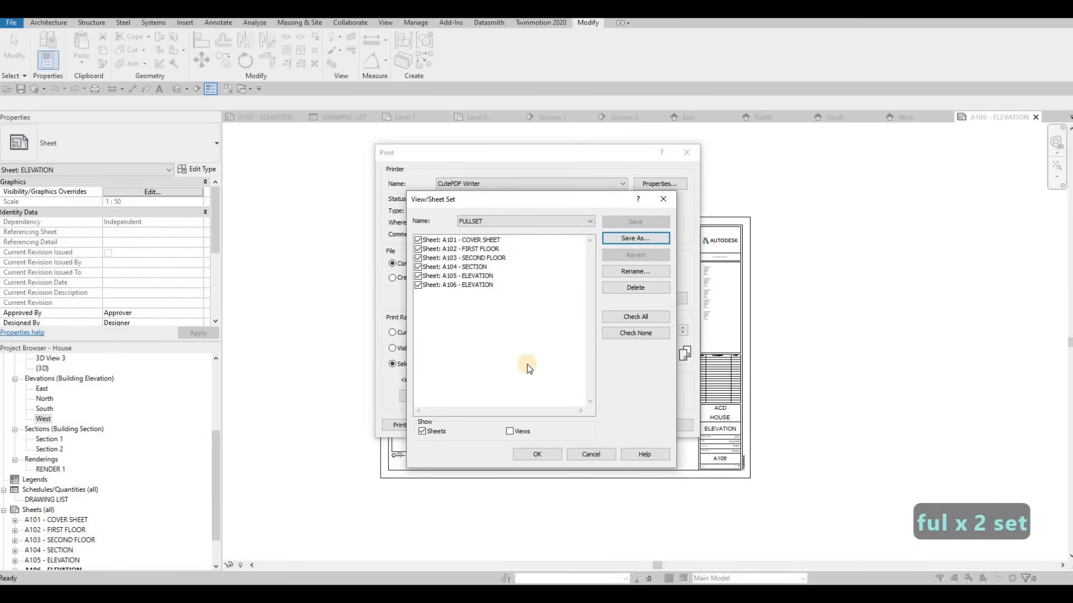
# Save sheets A102, A104 and A106 as sheet set CHANGE 1
pyautogui.click(627, 333)
pyautogui.click(417, 249)
pyautogui.click(418, 266)
pyautogui.click(419, 285)
pyautogui.click(612, 243)
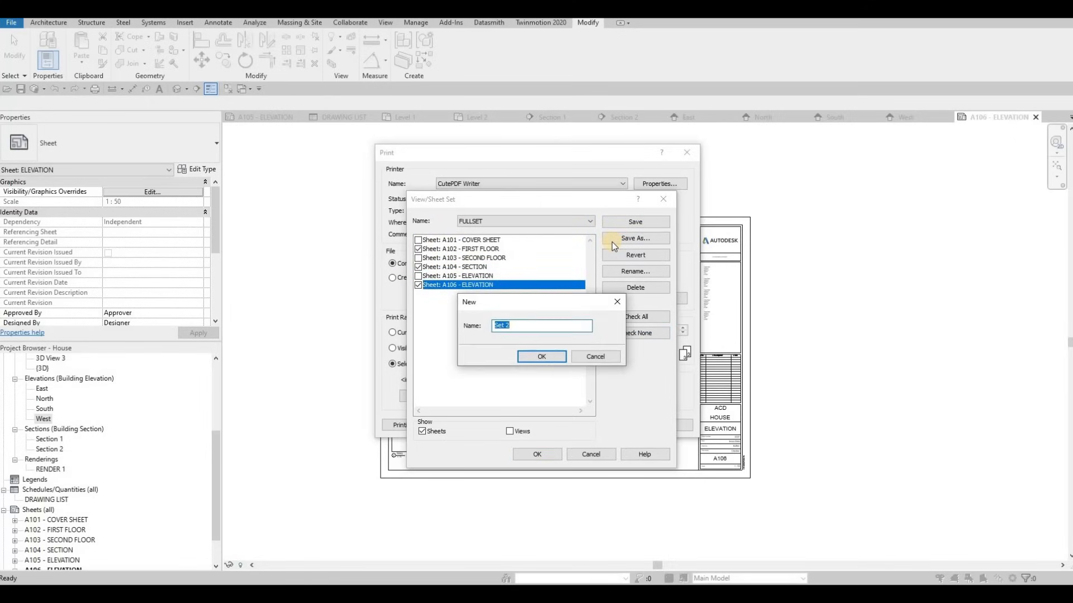
pyautogui.write('CHANGE 2')
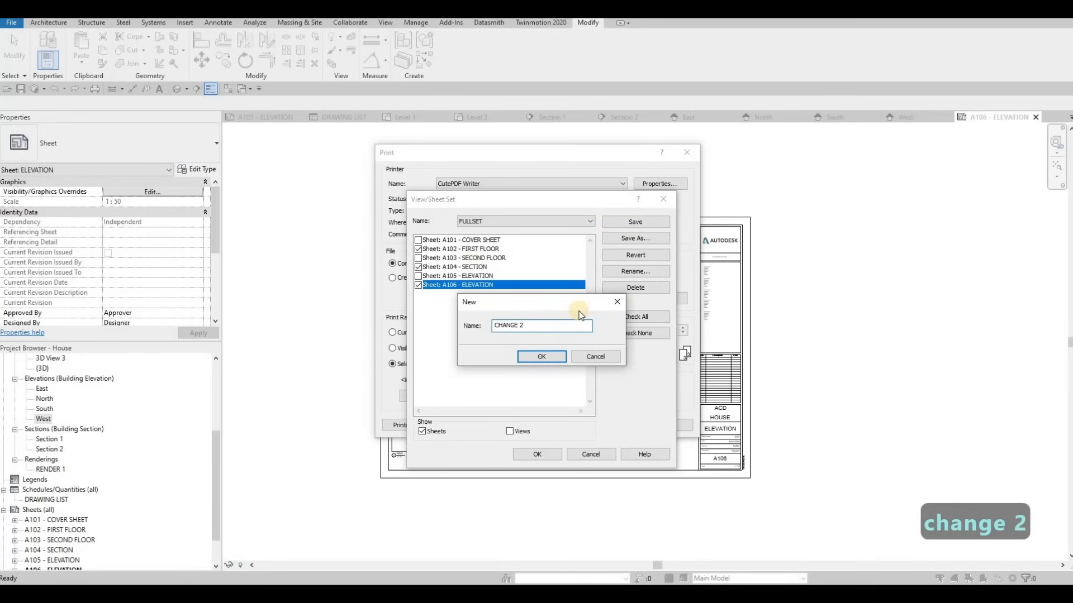
pyautogui.press('BackSpace')
pyautogui.write('1')
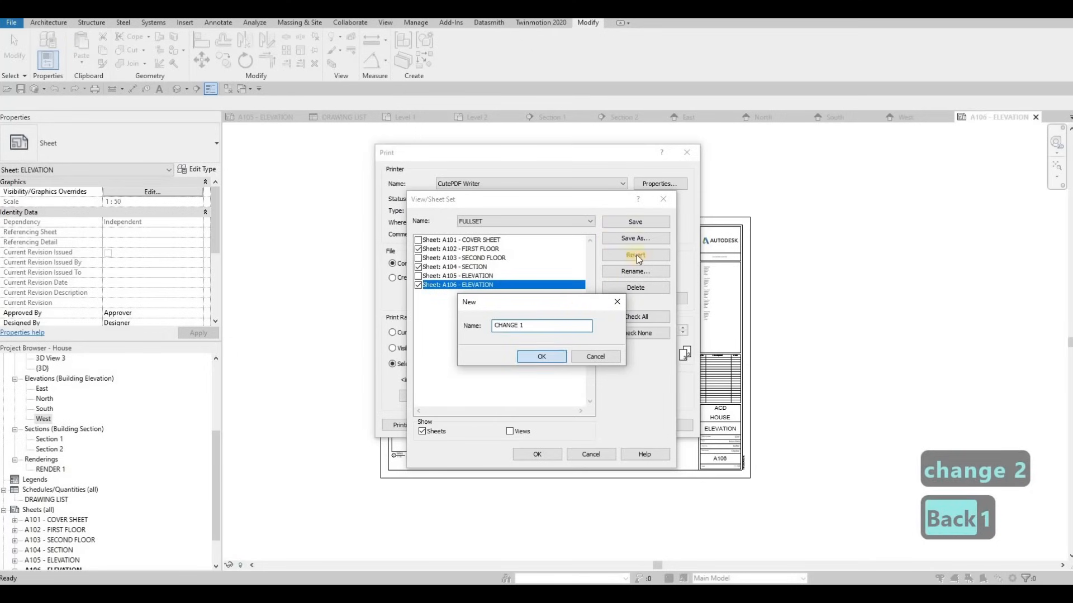
pyautogui.press('Return')
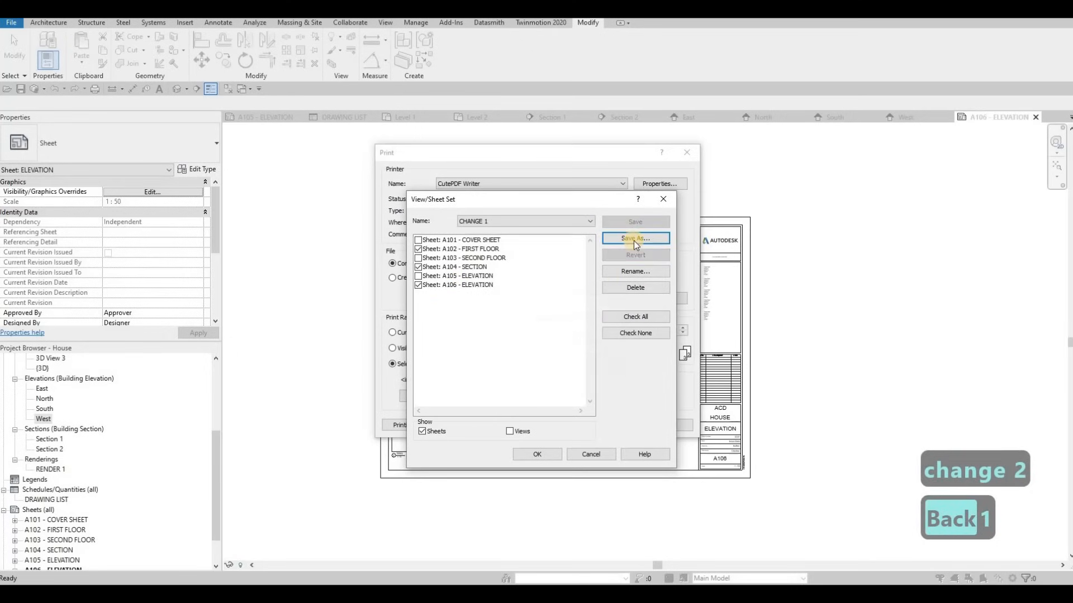
# Save all sheets except A102 and A103 as sheet set CHANGE 2
pyautogui.click(634, 317)
pyautogui.click(418, 248)
pyautogui.click(419, 258)
pyautogui.click(421, 278)
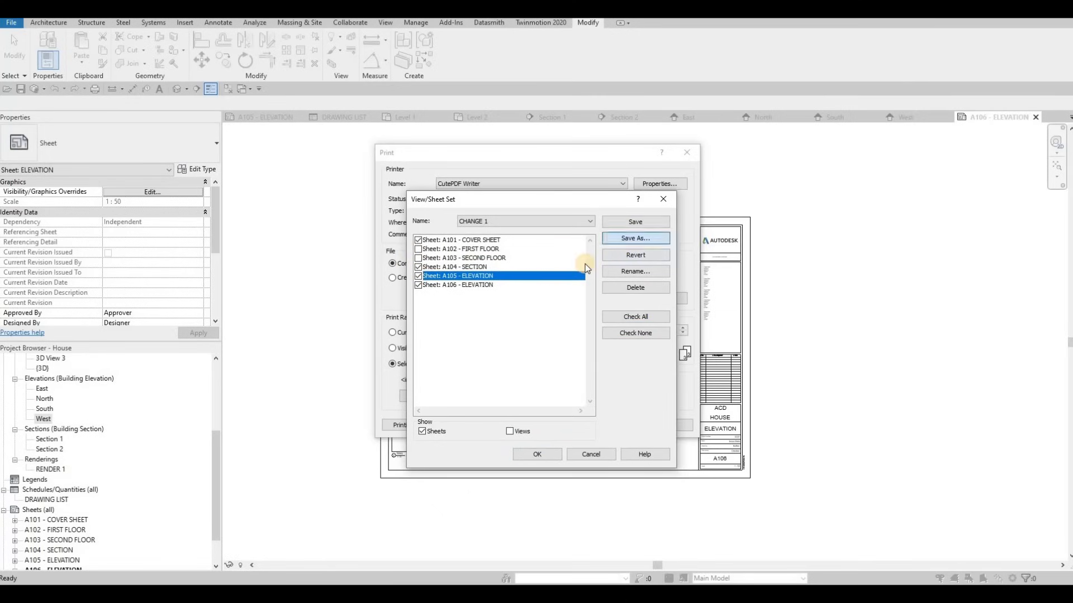
pyautogui.write('CHANGE 2')
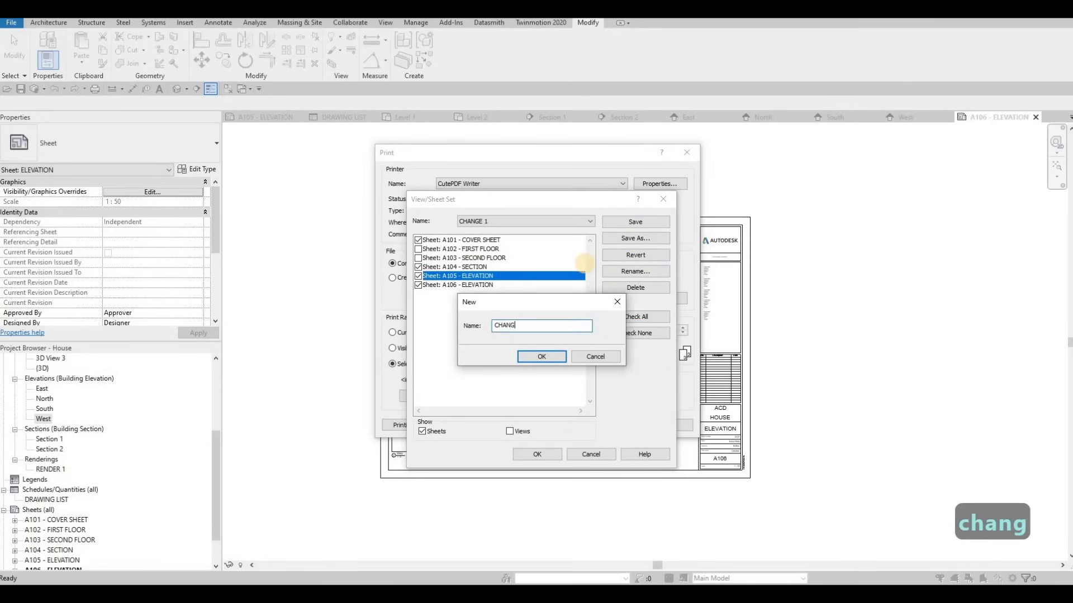
pyautogui.click(545, 358)
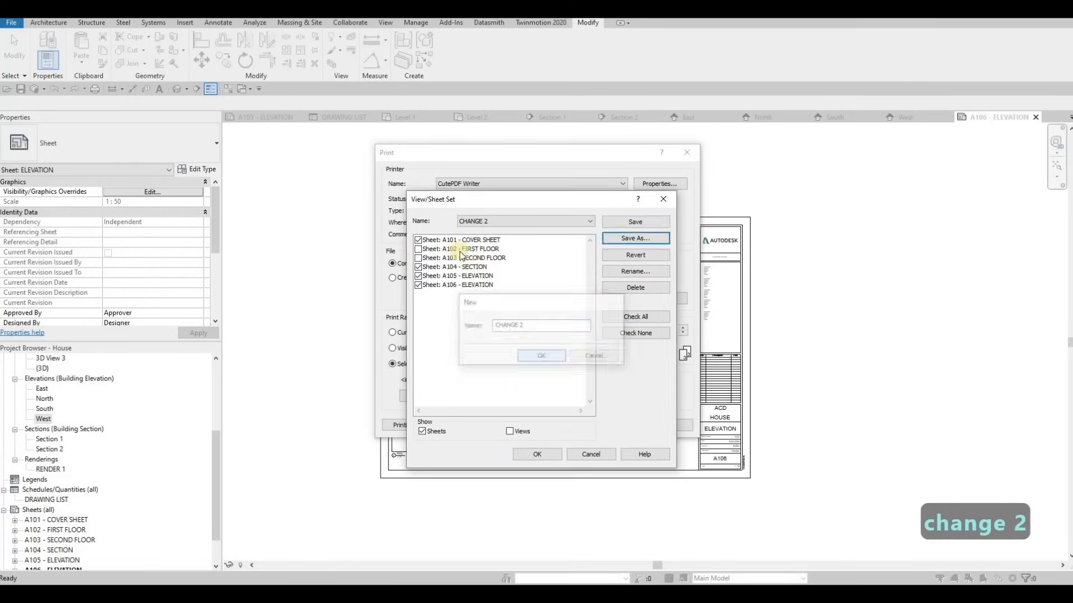
# Select the FULLSET sheet set and accept it as the sheets to print
pyautogui.click(489, 225)
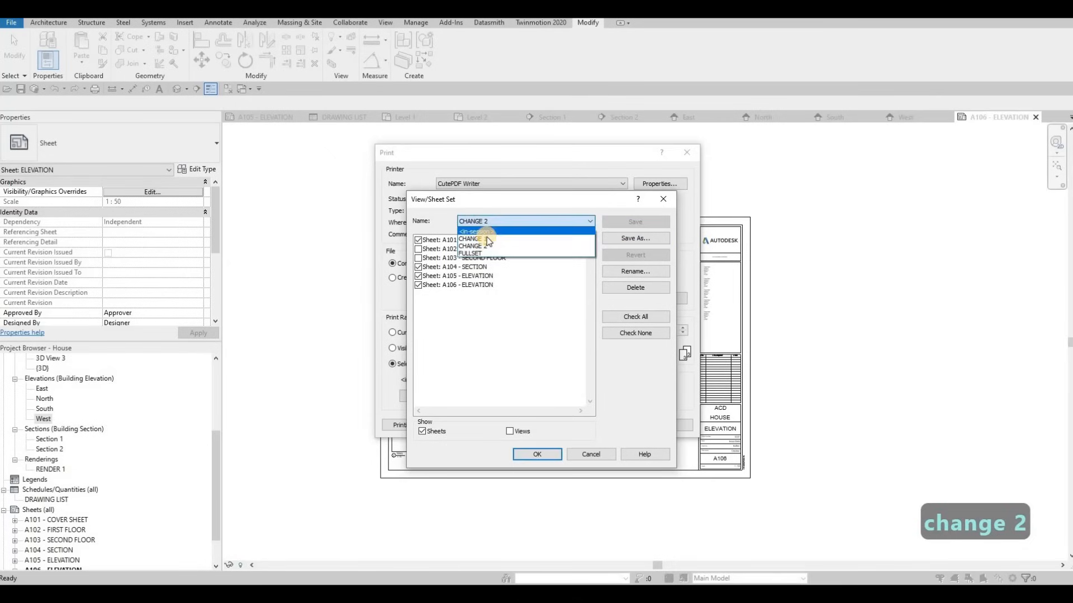
pyautogui.click(513, 431)
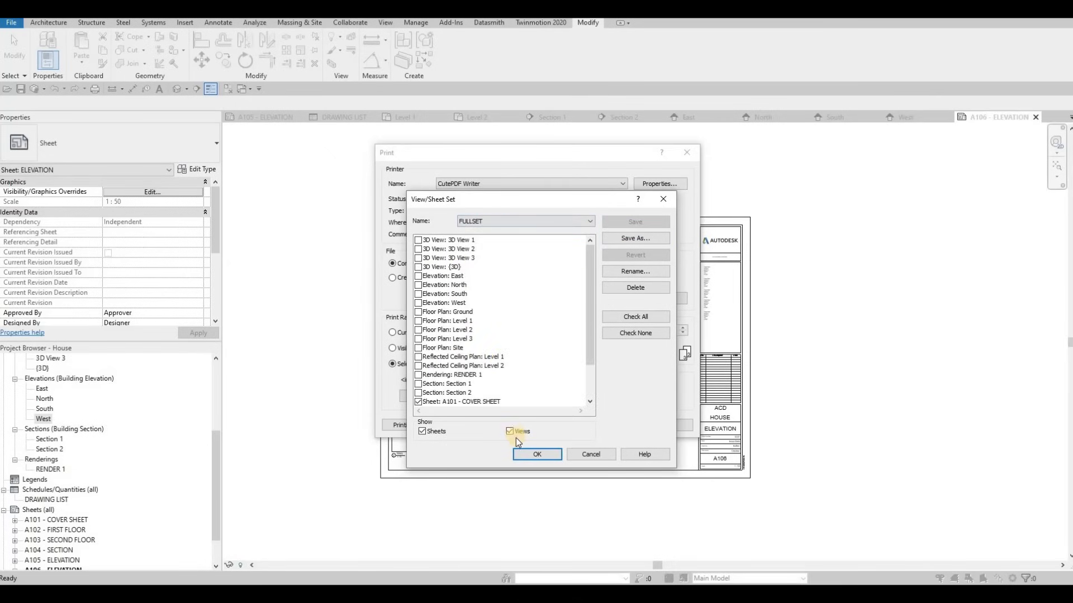
pyautogui.click(510, 432)
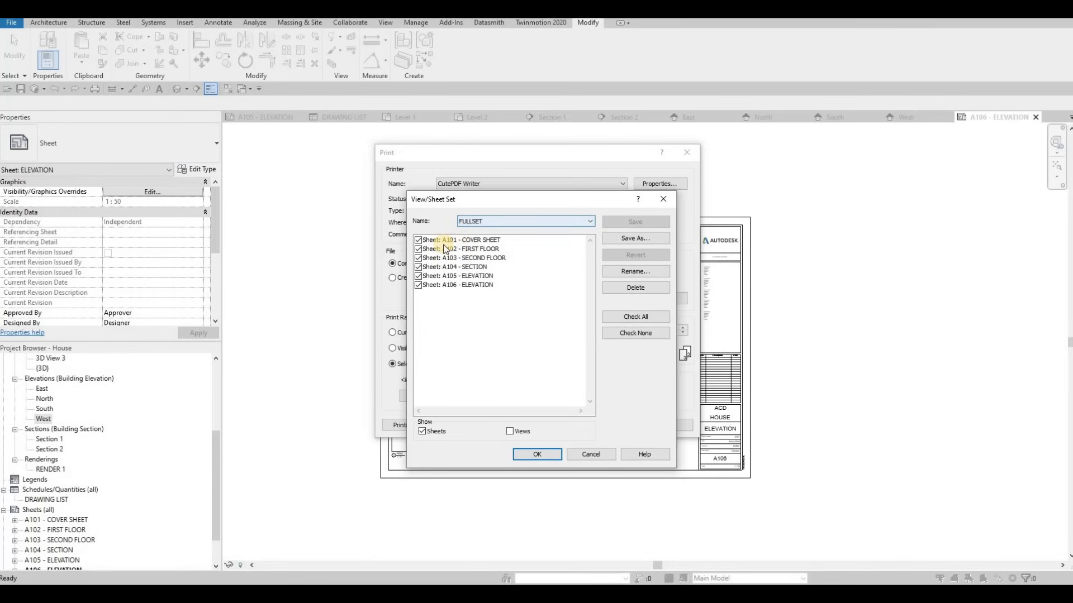
pyautogui.click(537, 455)
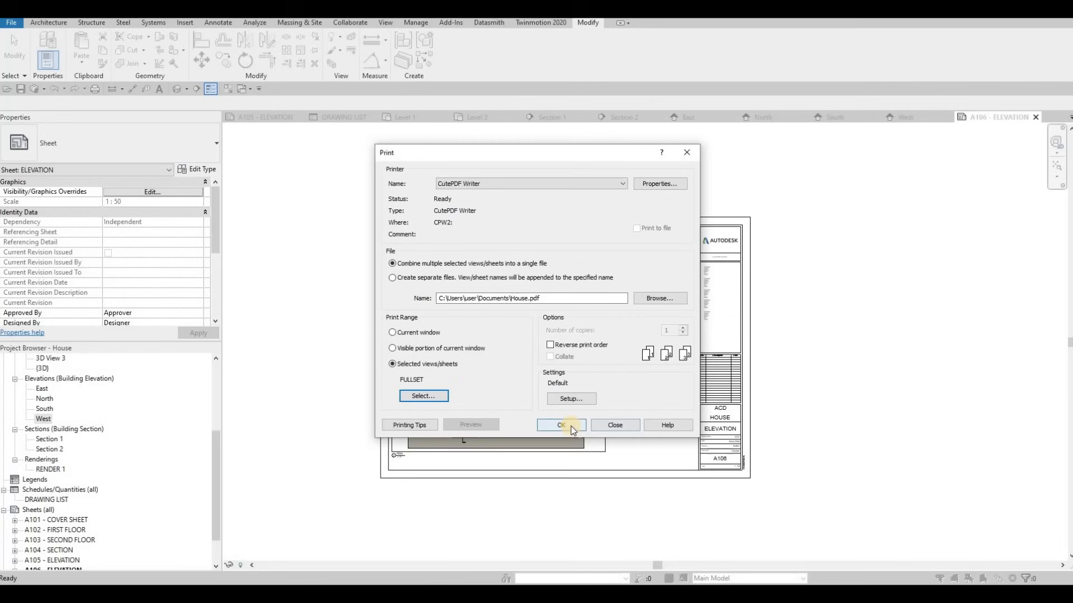
# Print the FULLSET sheets to the combined House.pdf
pyautogui.click(614, 425)
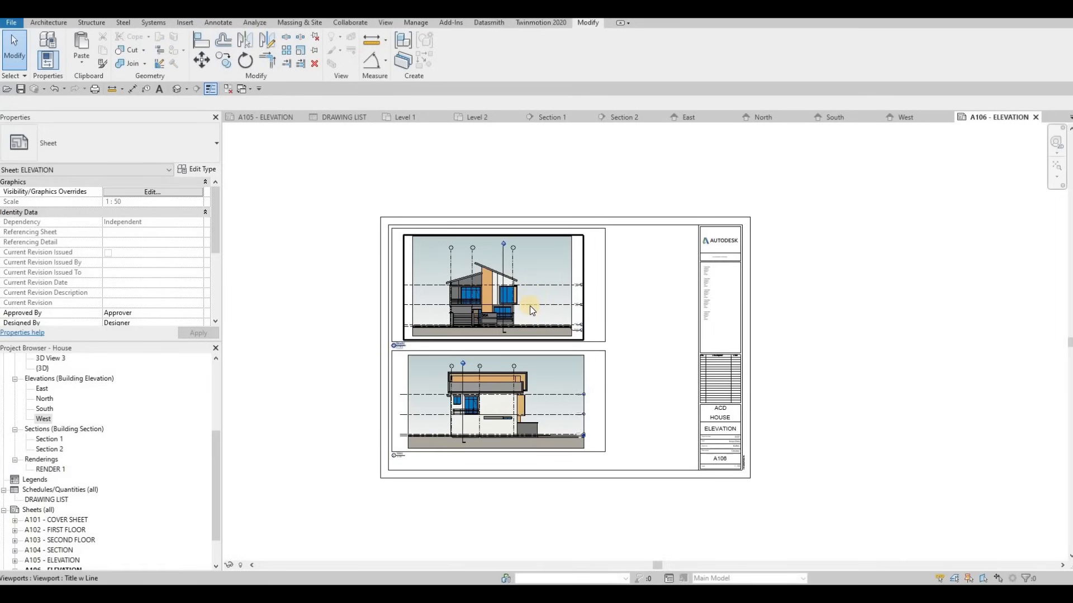
pyautogui.press('F1')
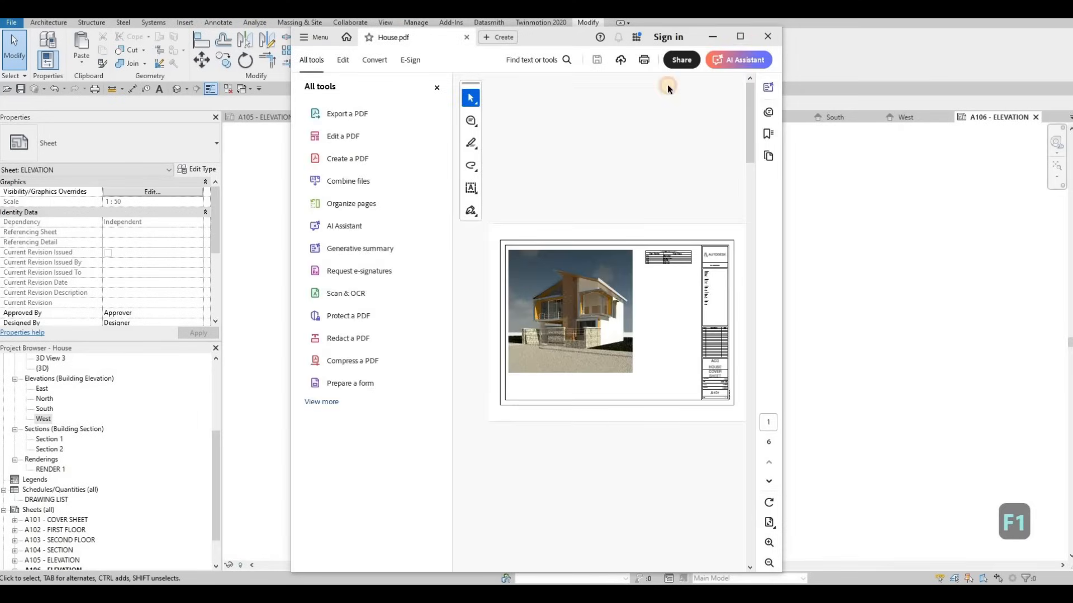
# Maximize Acrobat and scroll through House.pdf from page 1 to page 6
pyautogui.click(740, 37)
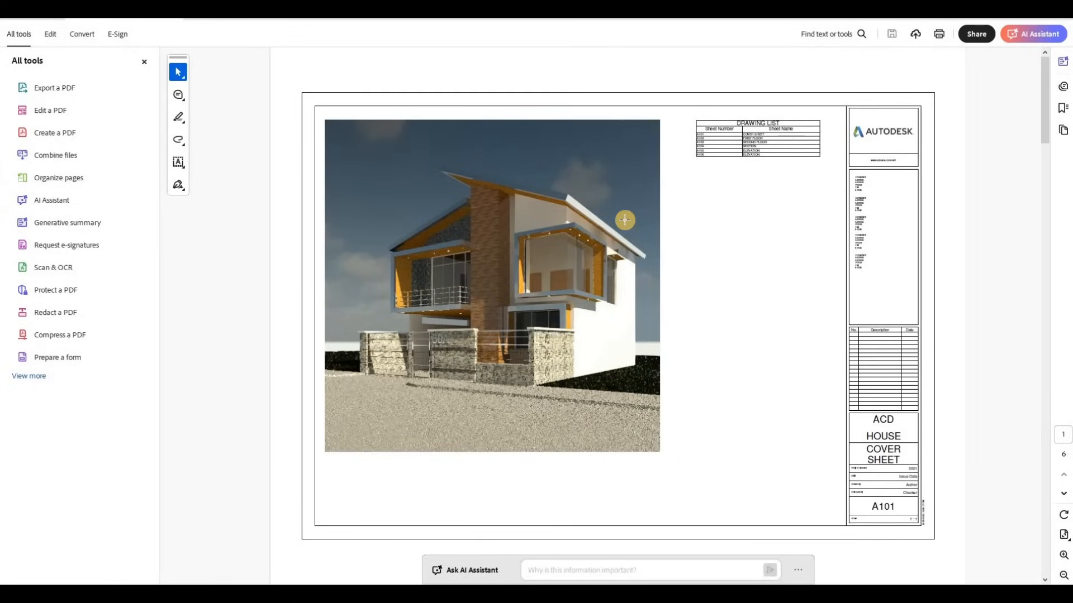
pyautogui.scroll(-2, 625, 220)
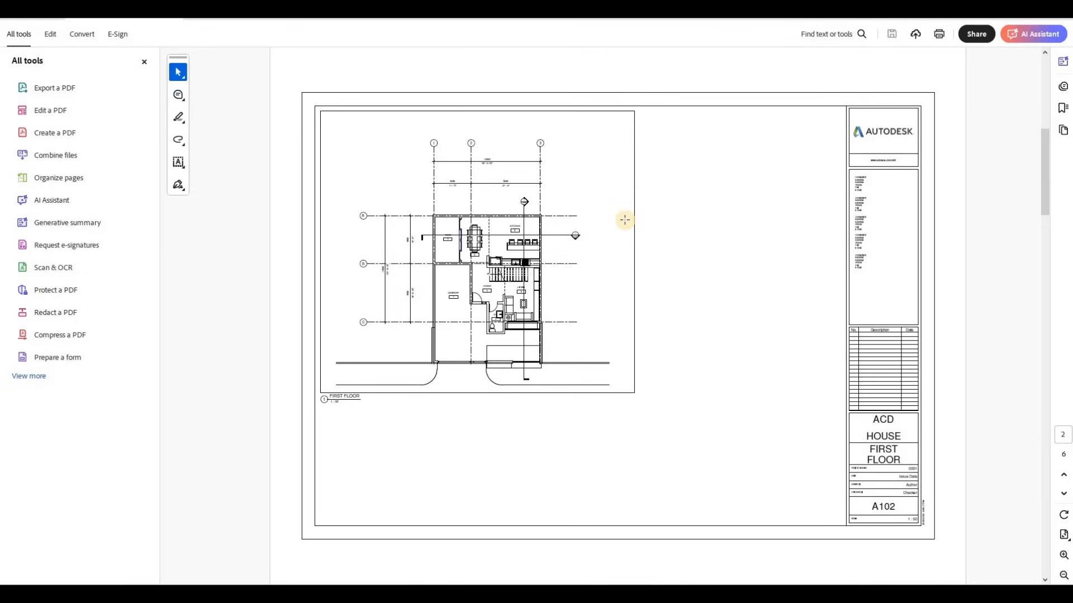
pyautogui.scroll(-2, 624, 219)
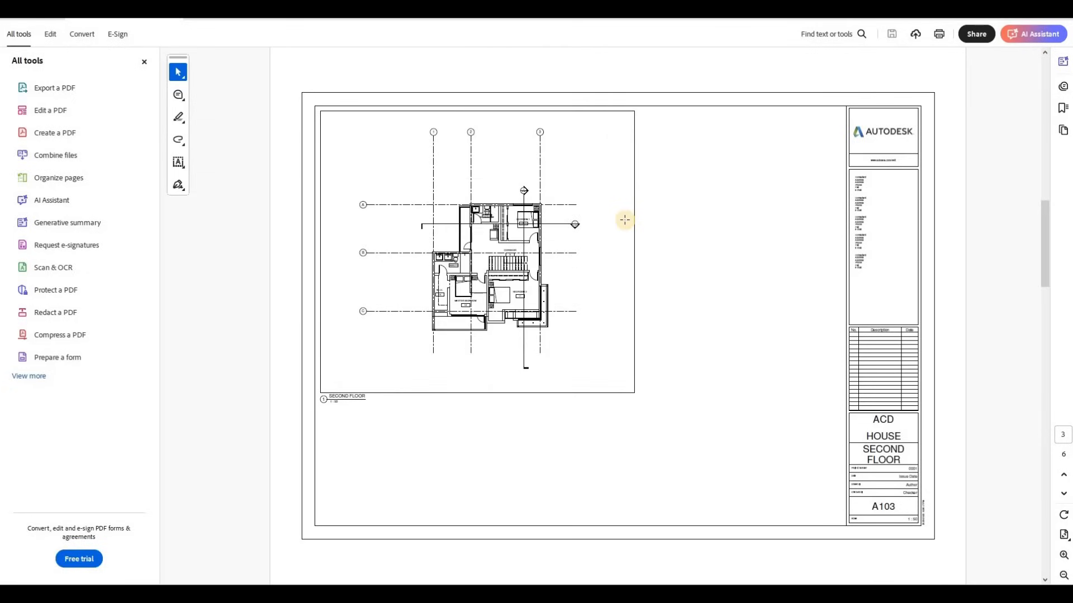
pyautogui.scroll(-2, 625, 219)
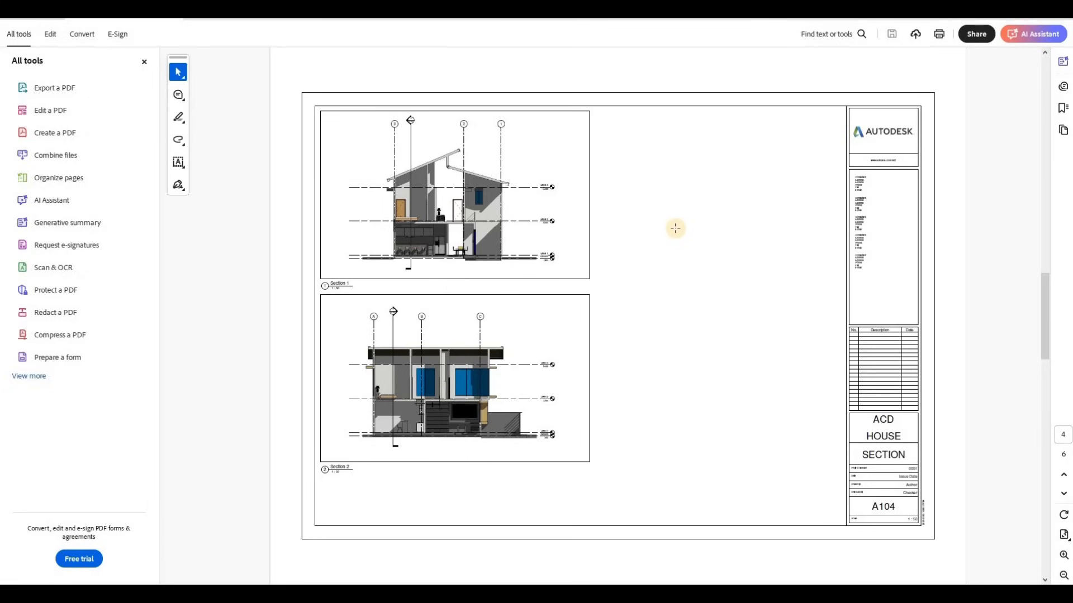
pyautogui.scroll(-1, 675, 228)
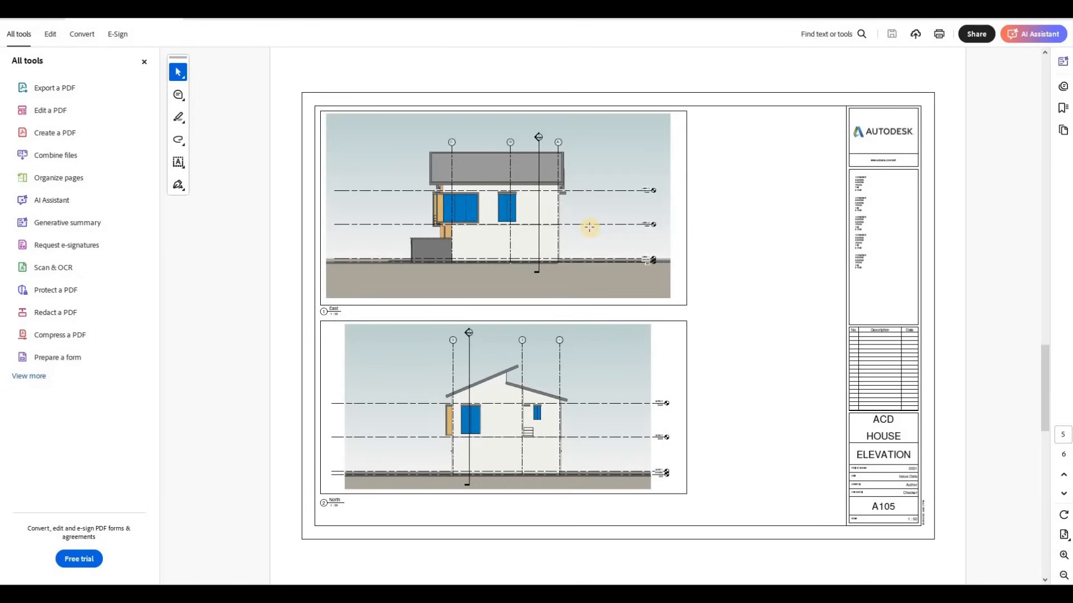
pyautogui.scroll(-1, 590, 227)
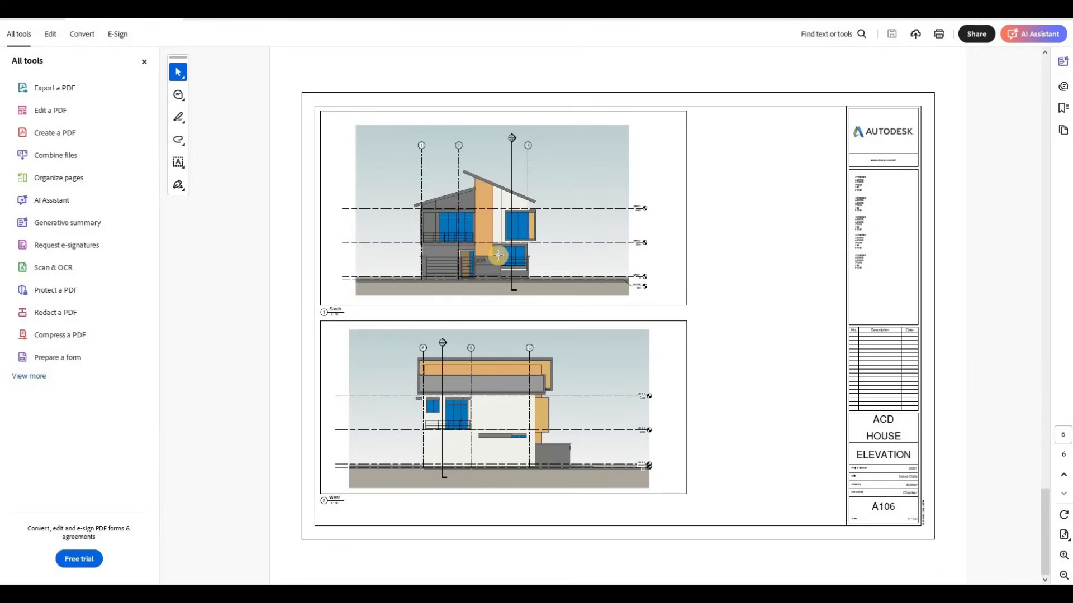